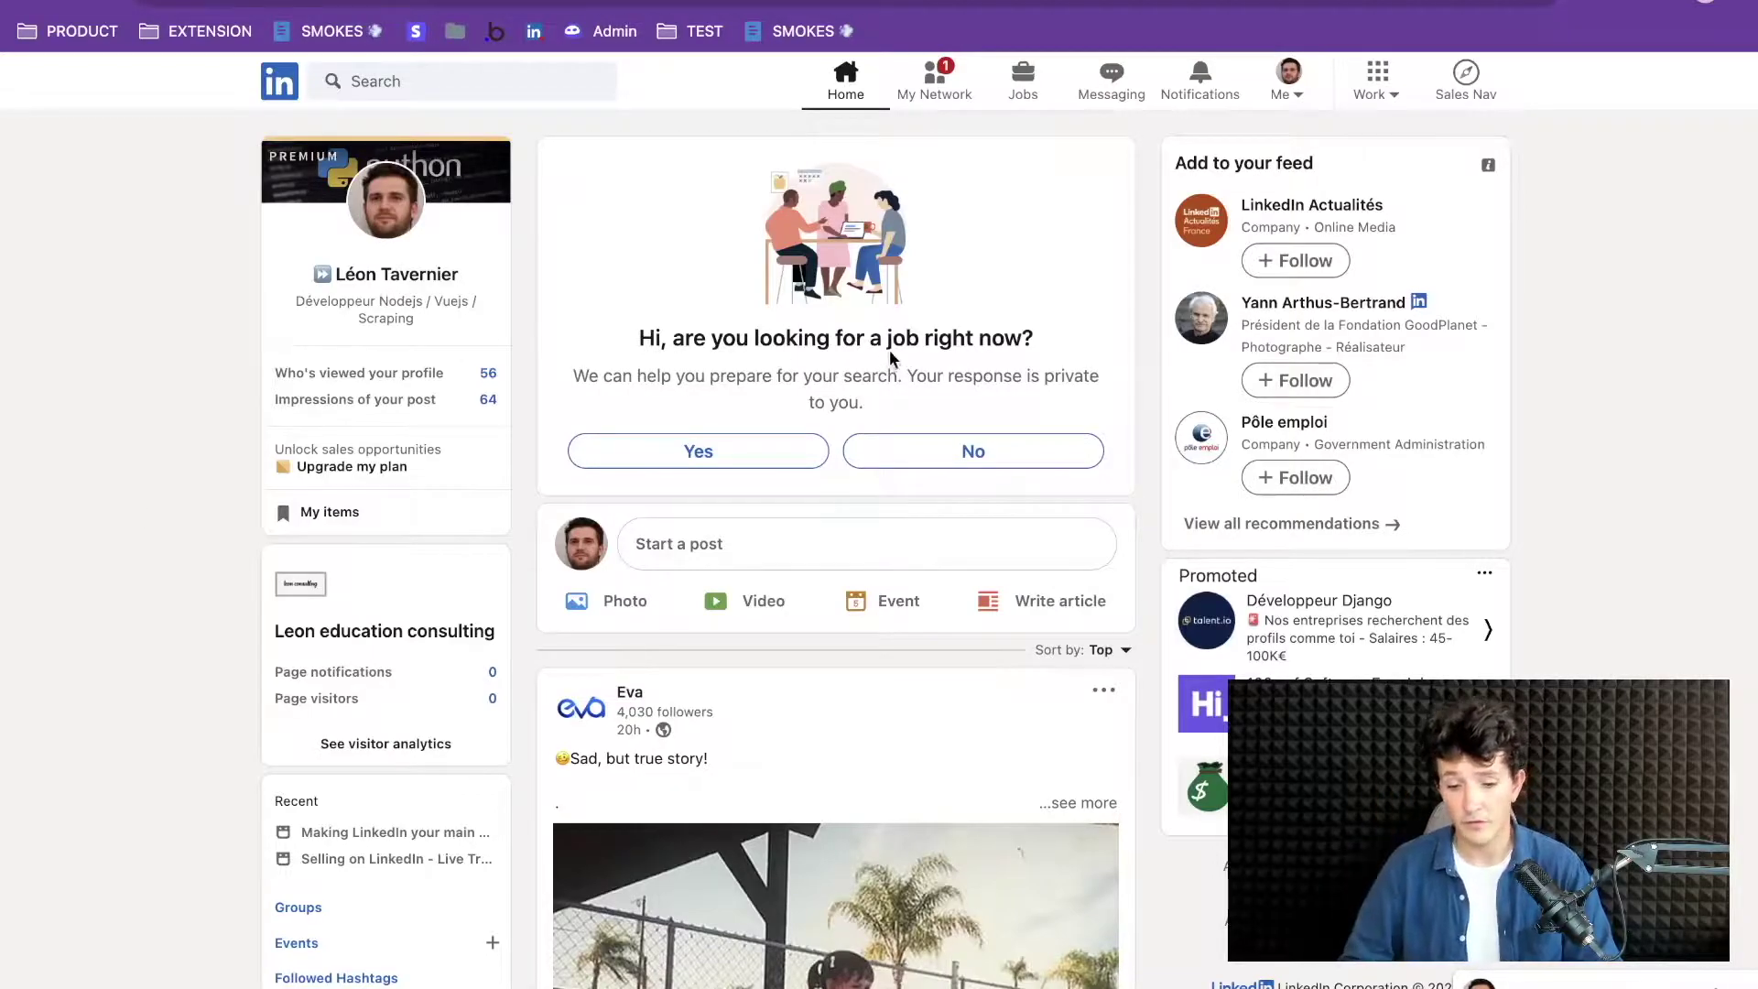
- Open your profile from the Me menu, review About, Activity and Experience, then go to Sales Navigator
{"action": "left_click", "coordinate": [1282, 90]}
{"action": "left_click", "coordinate": [1175, 142]}
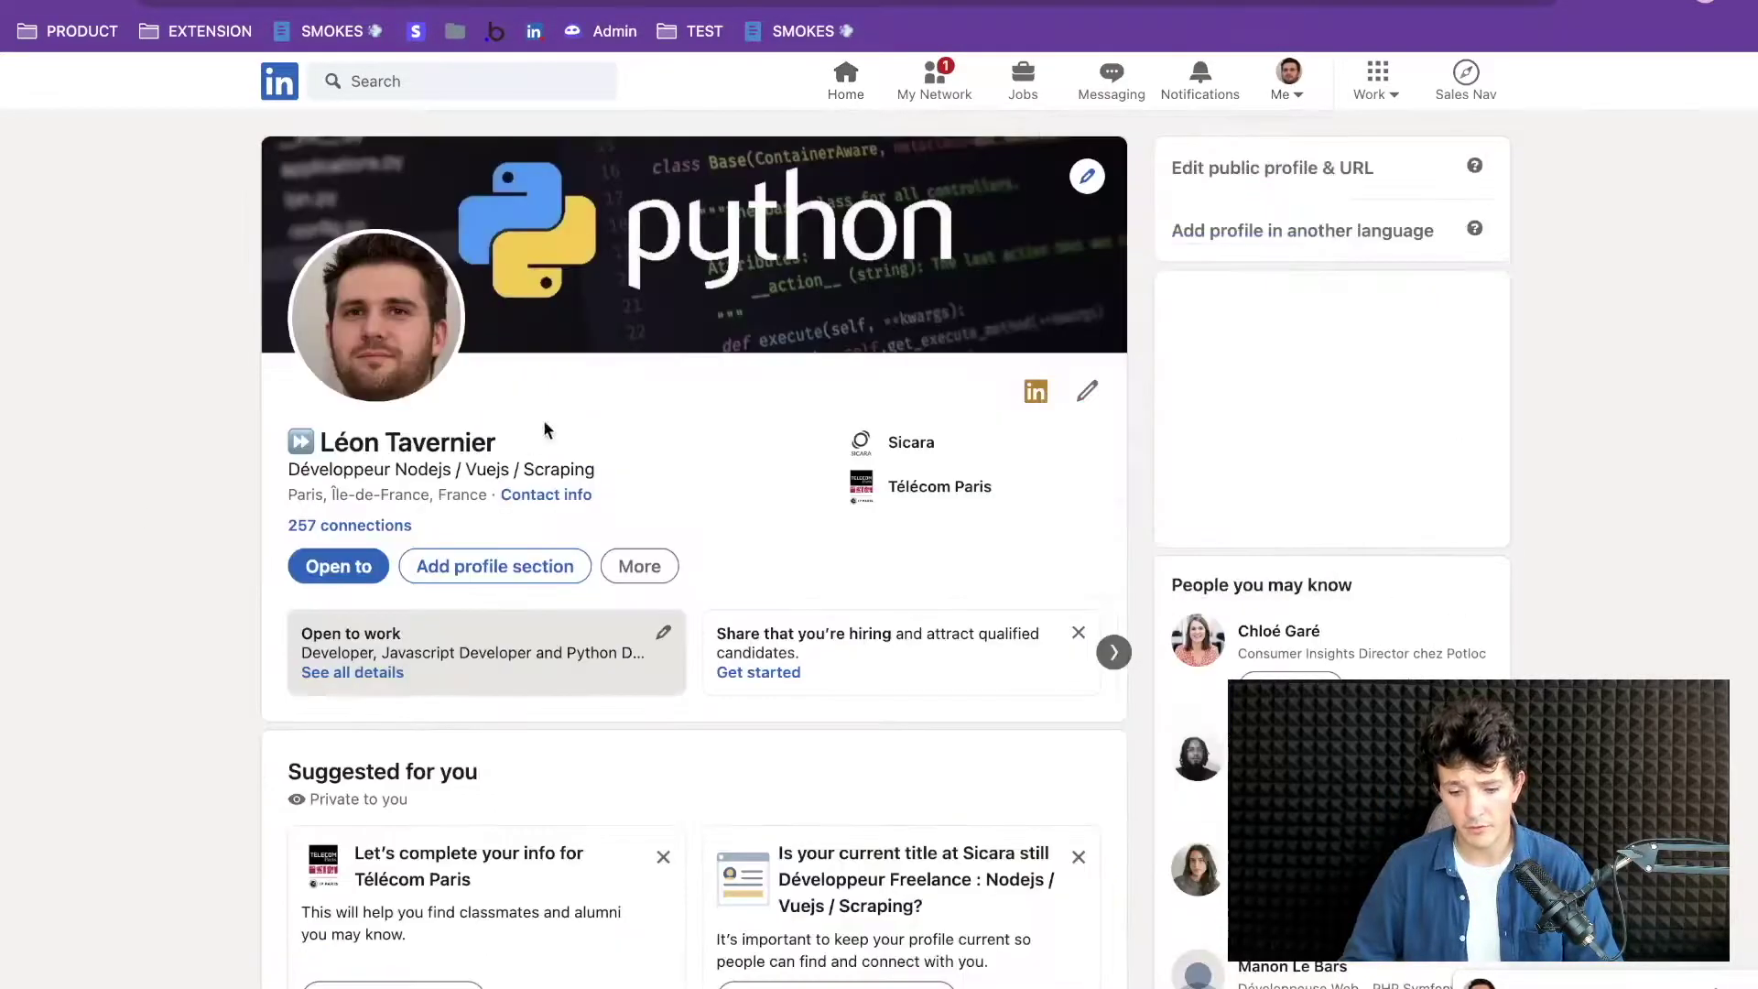
{"action": "scroll", "coordinate": [535, 430], "scroll_direction": "down", "scroll_amount": 10}
{"action": "scroll", "coordinate": [530, 442], "scroll_direction": "down", "scroll_amount": 4}
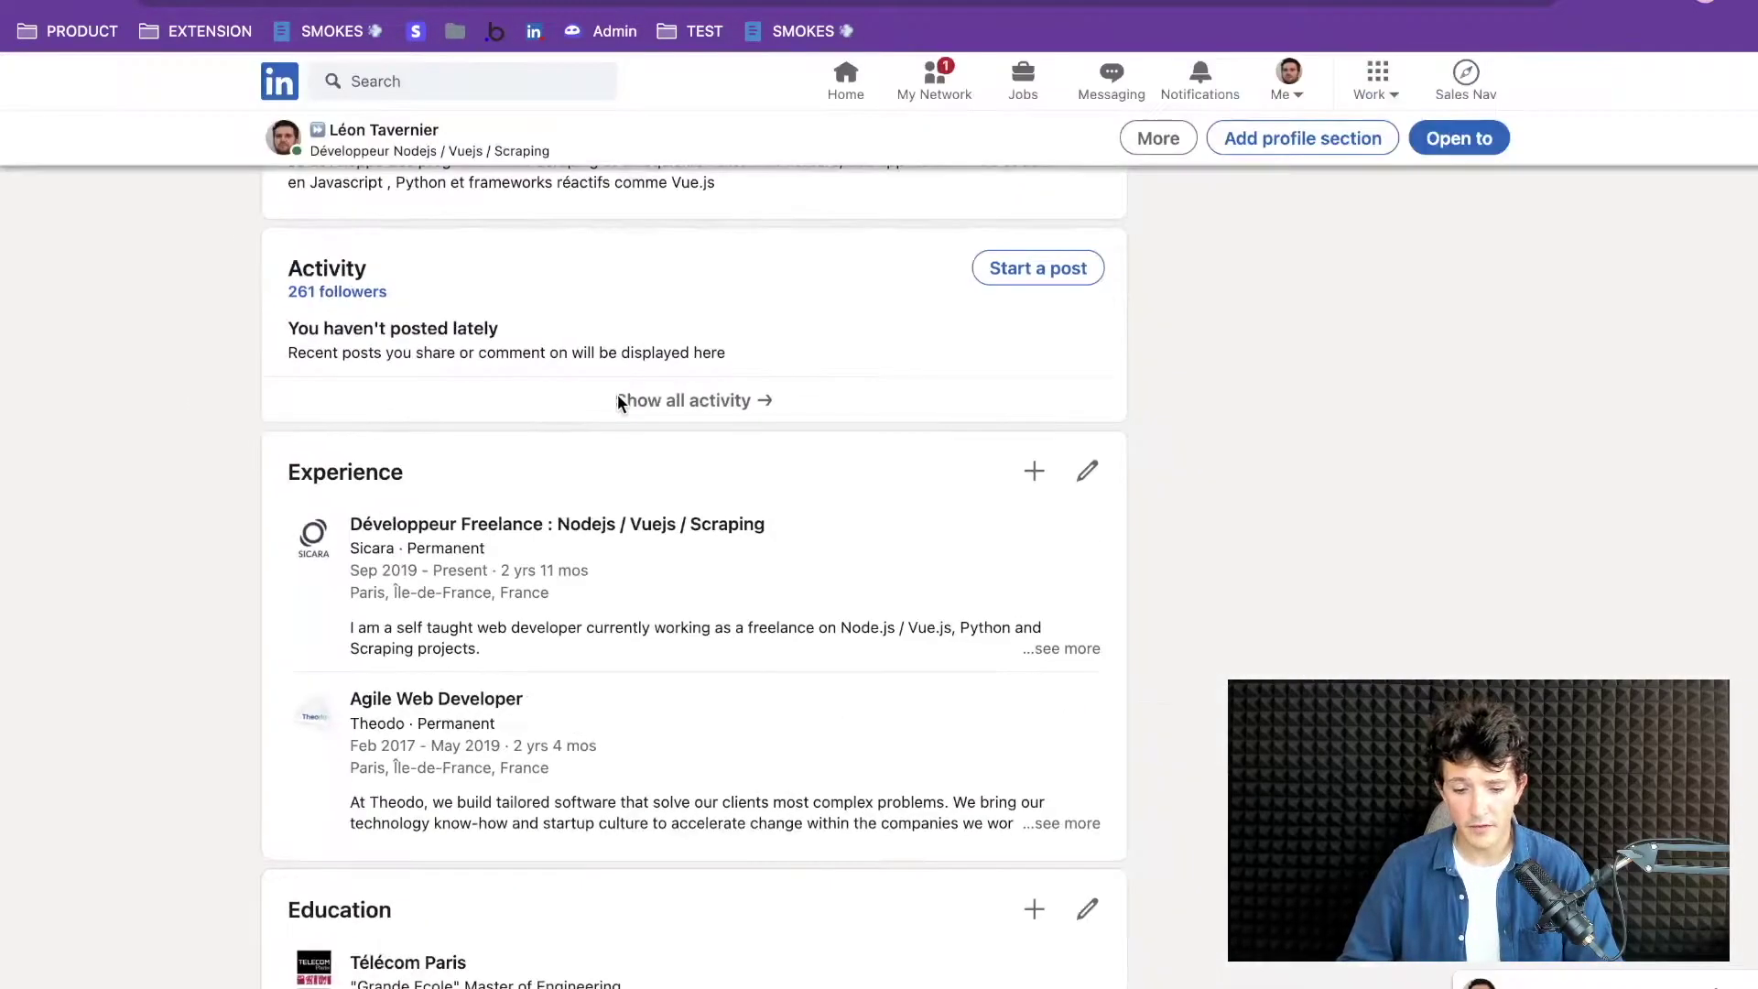
{"action": "scroll", "coordinate": [679, 382], "scroll_direction": "up", "scroll_amount": 1}
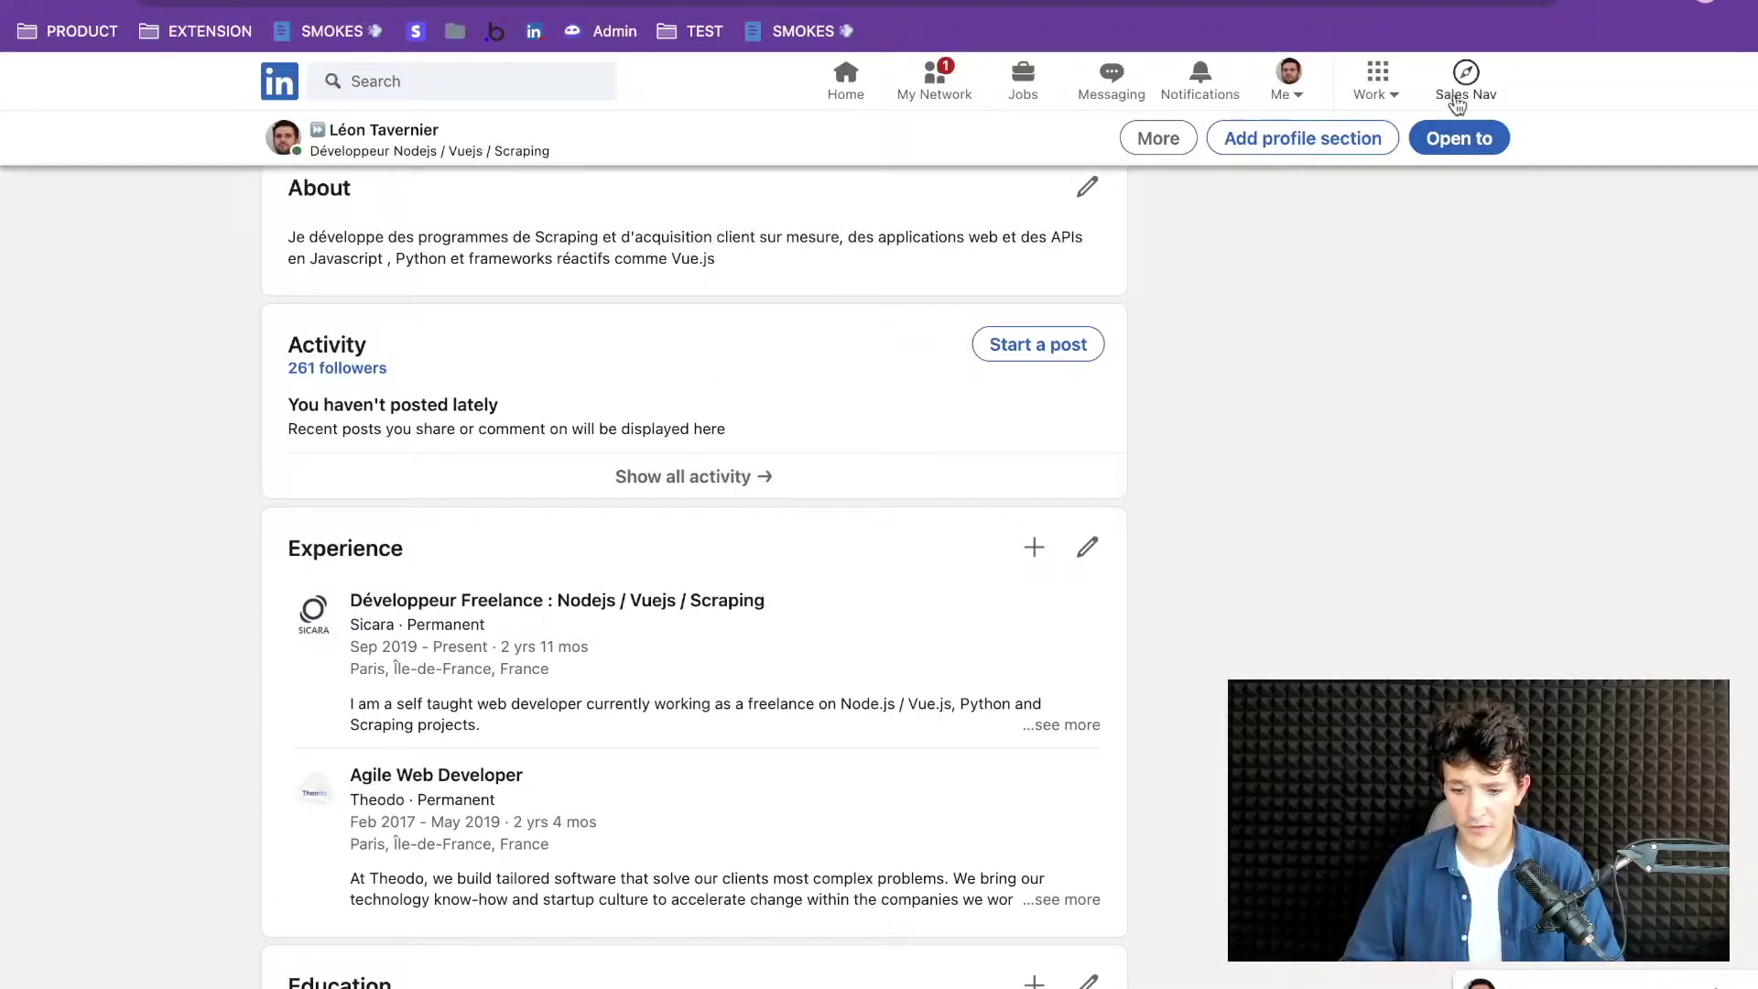
{"action": "left_click", "coordinate": [1462, 66]}
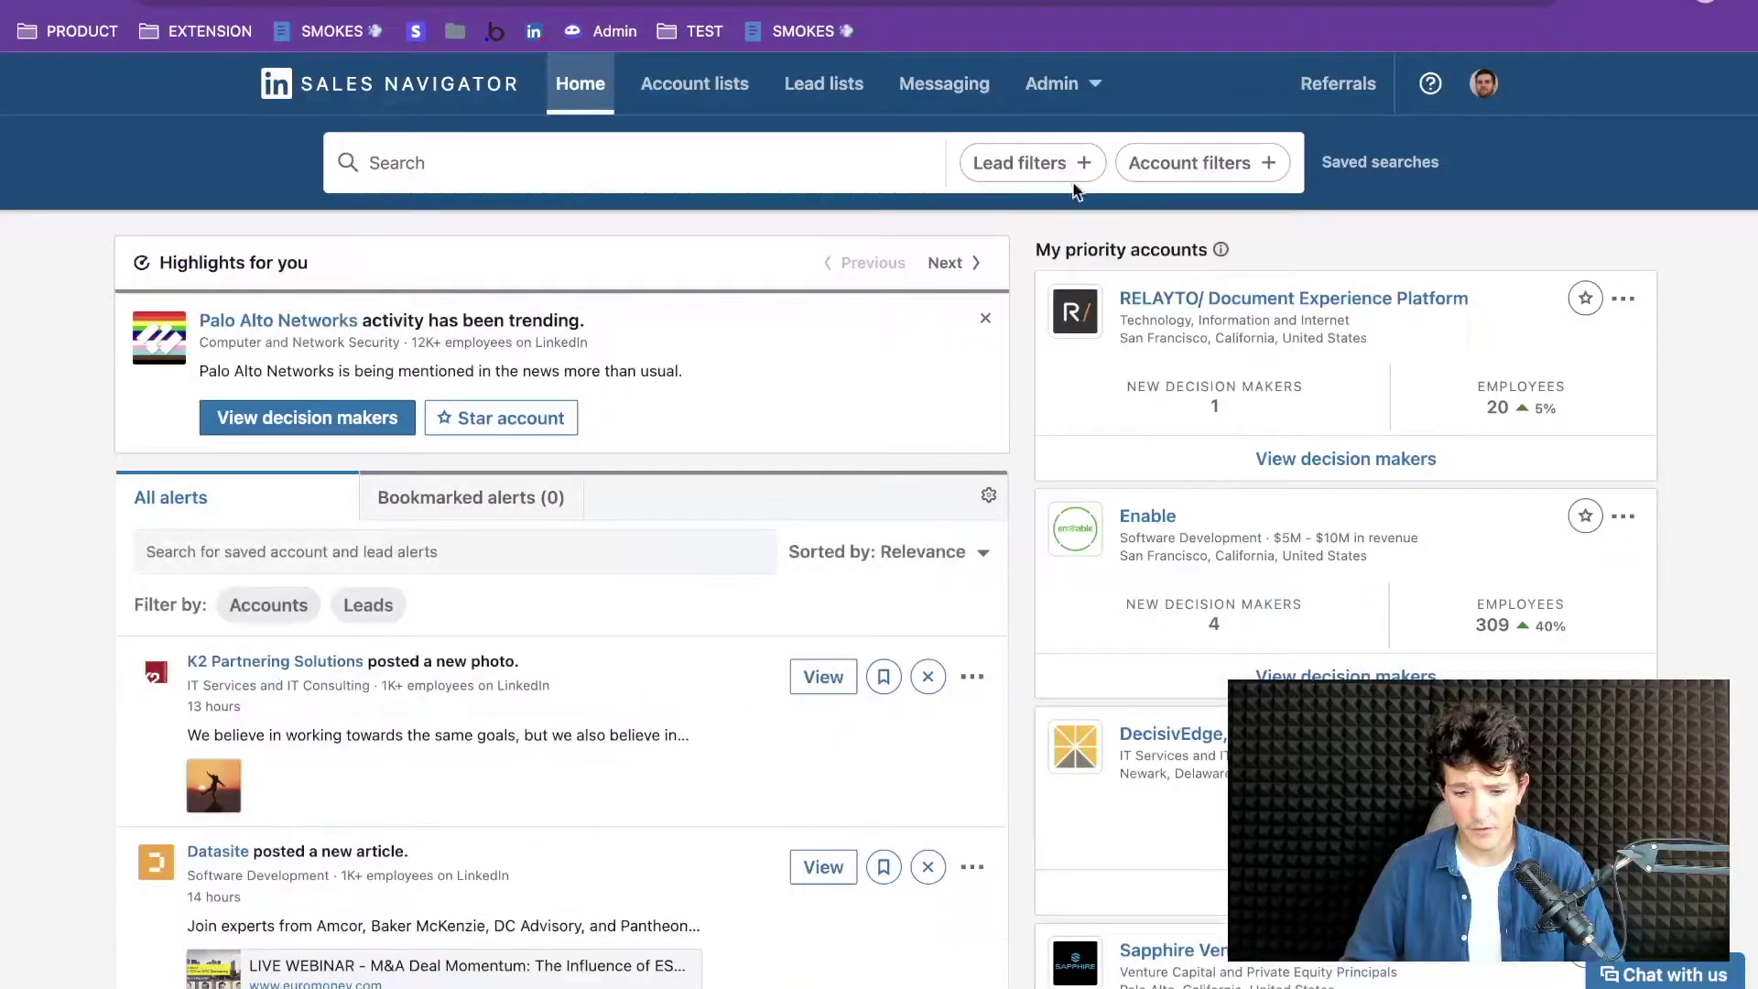
- Filter leads by the Spotlights option 'Following your company' under Activities and shared experiences
{"action": "left_click", "coordinate": [1073, 156]}
{"action": "scroll", "coordinate": [181, 586], "scroll_direction": "down", "scroll_amount": 3}
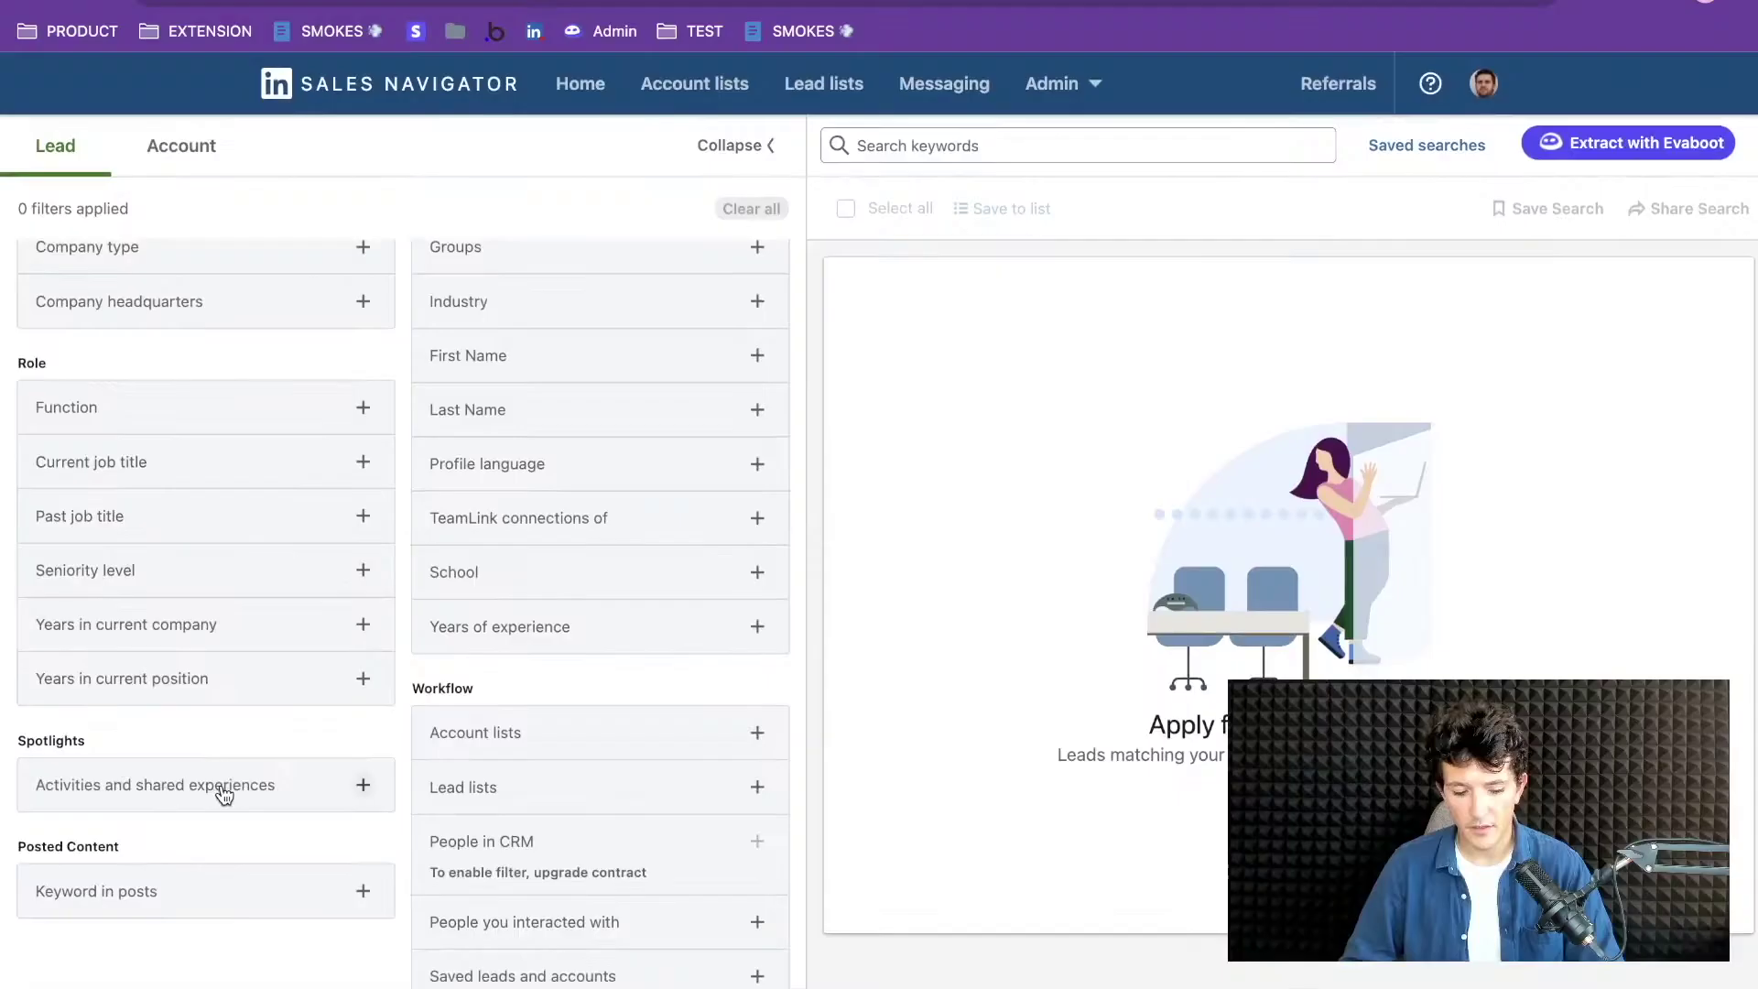
{"action": "left_click", "coordinate": [447, 586]}
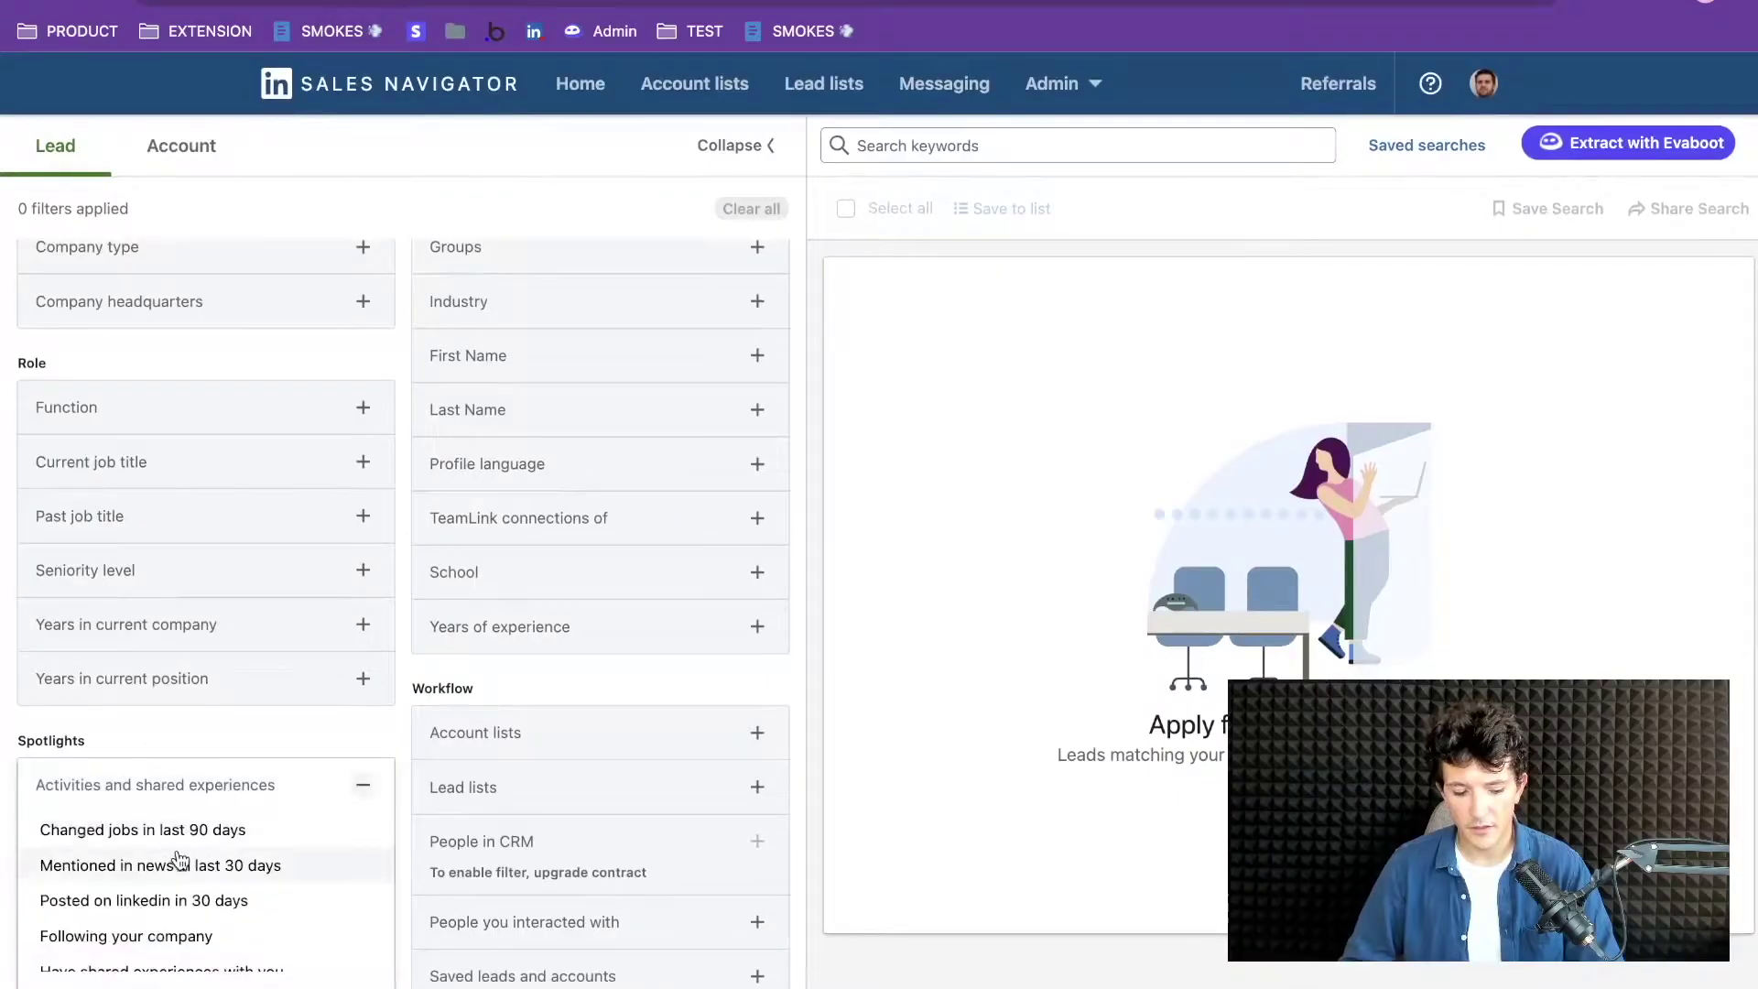
{"action": "scroll", "coordinate": [180, 865], "scroll_direction": "down", "scroll_amount": 2}
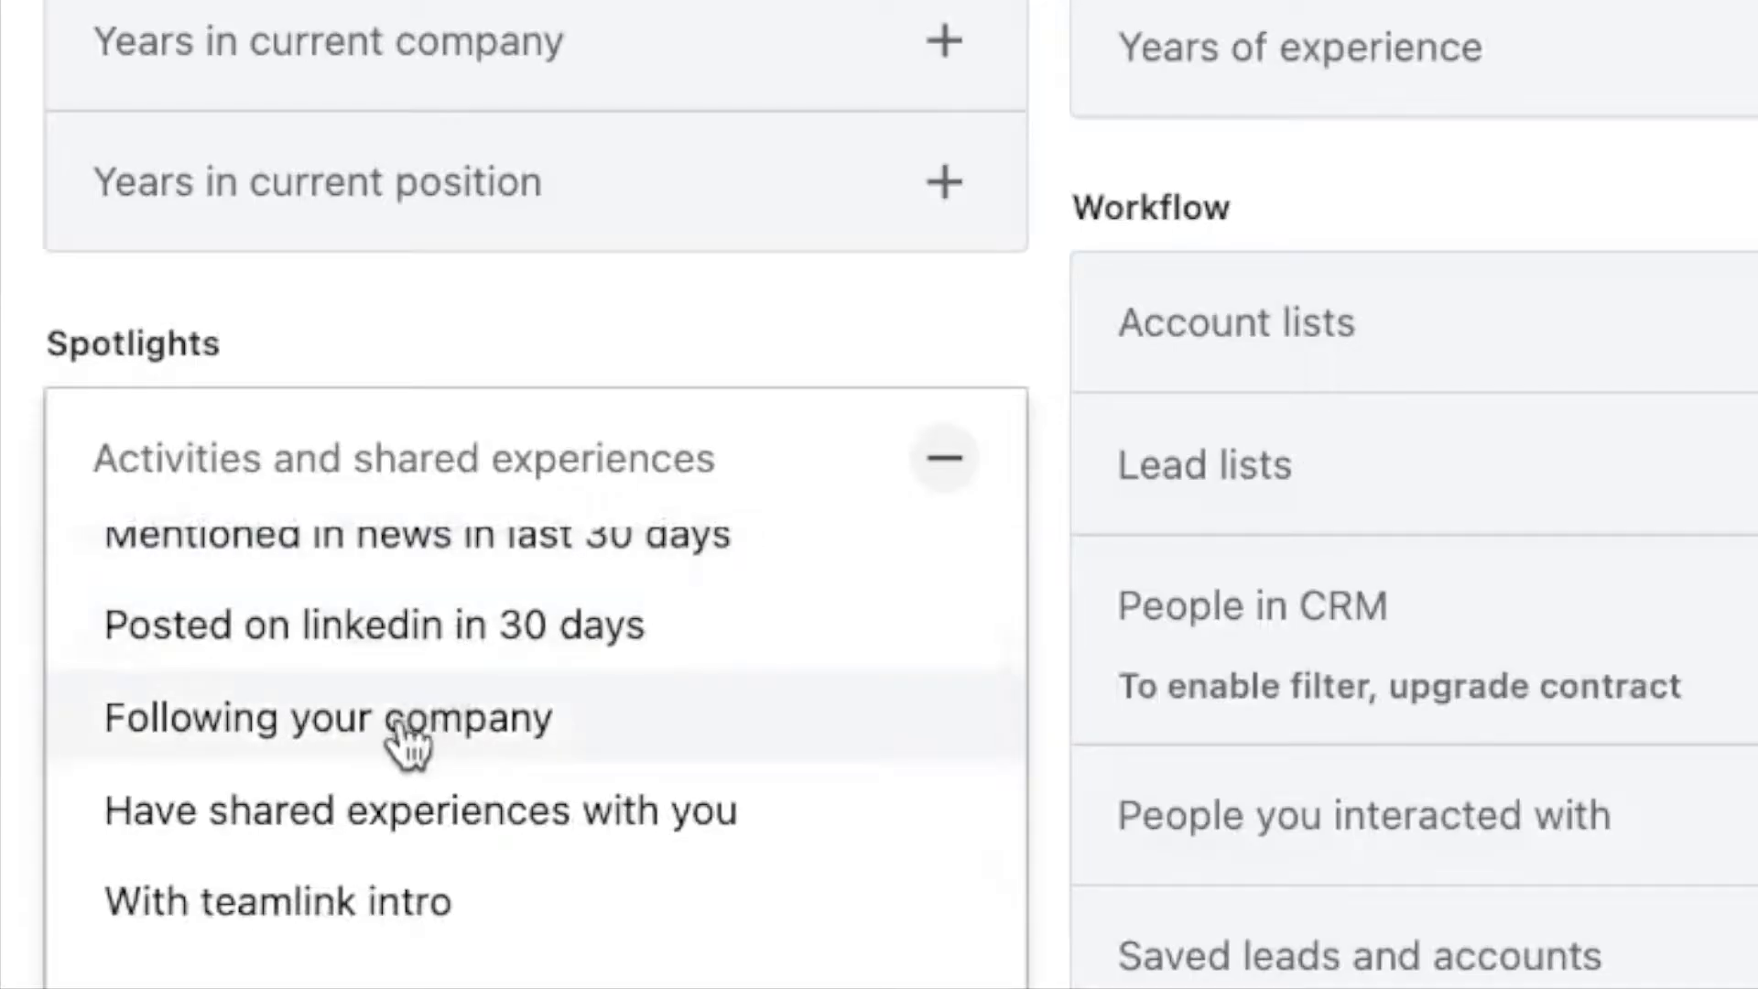
{"action": "left_click", "coordinate": [156, 895]}
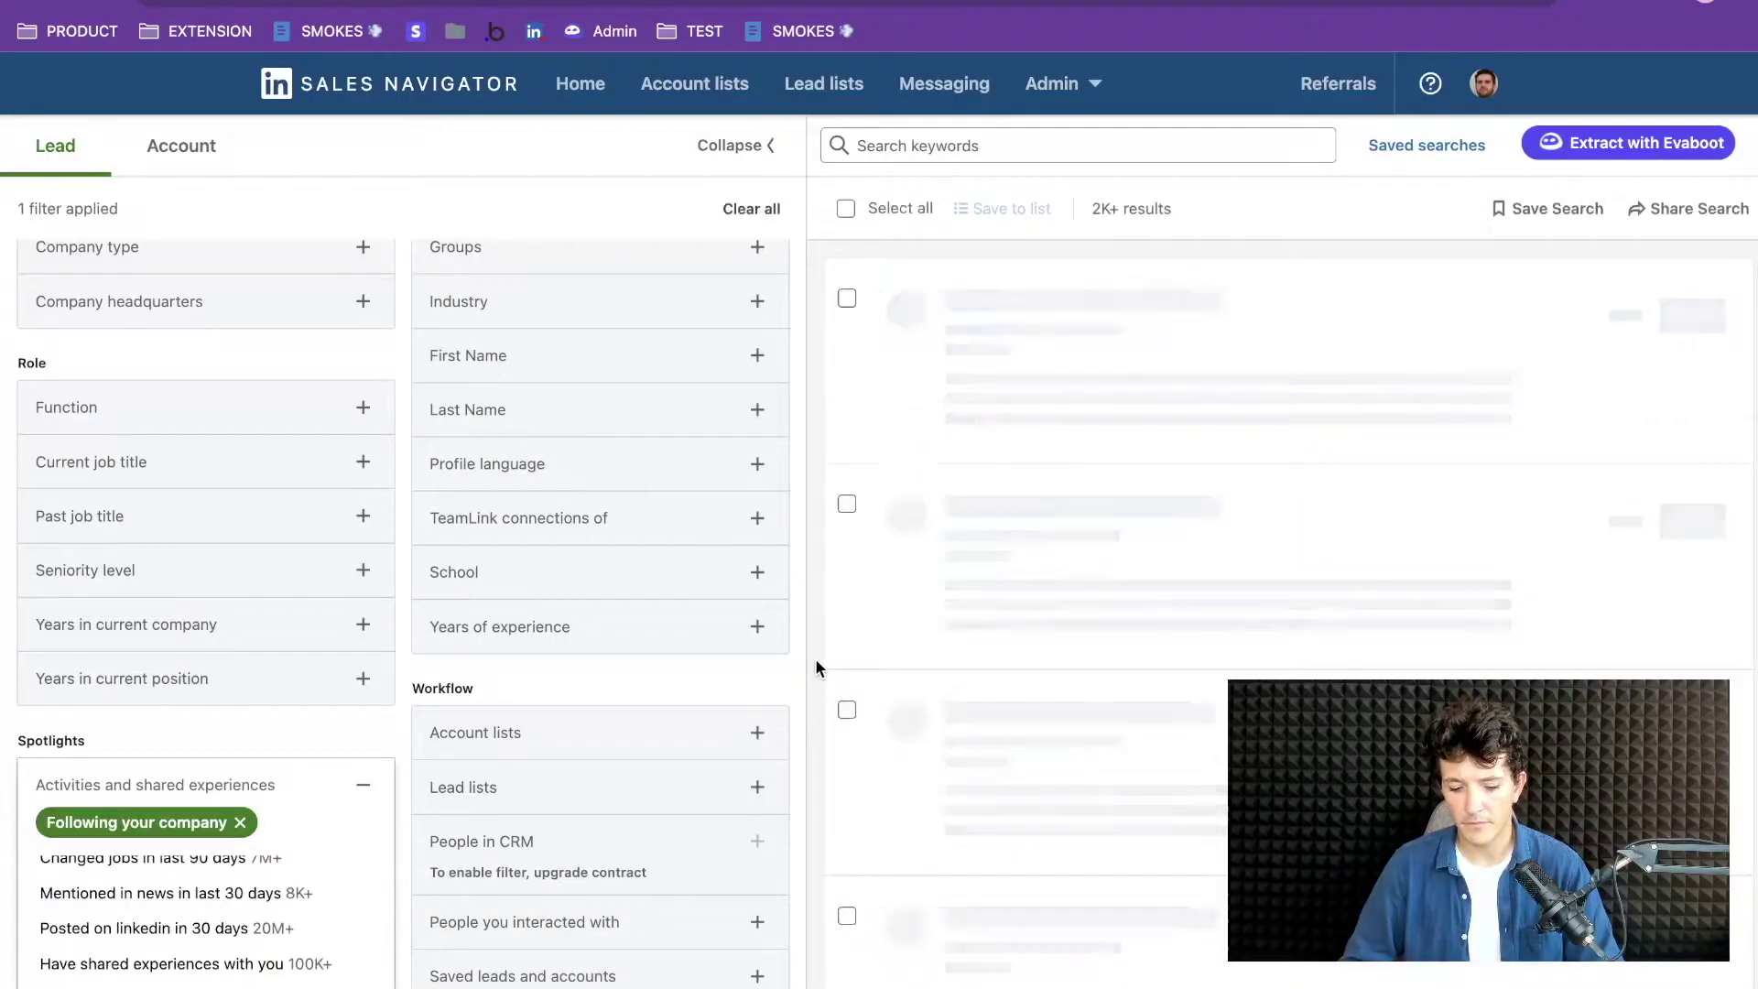
{"action": "left_click", "coordinate": [814, 658]}
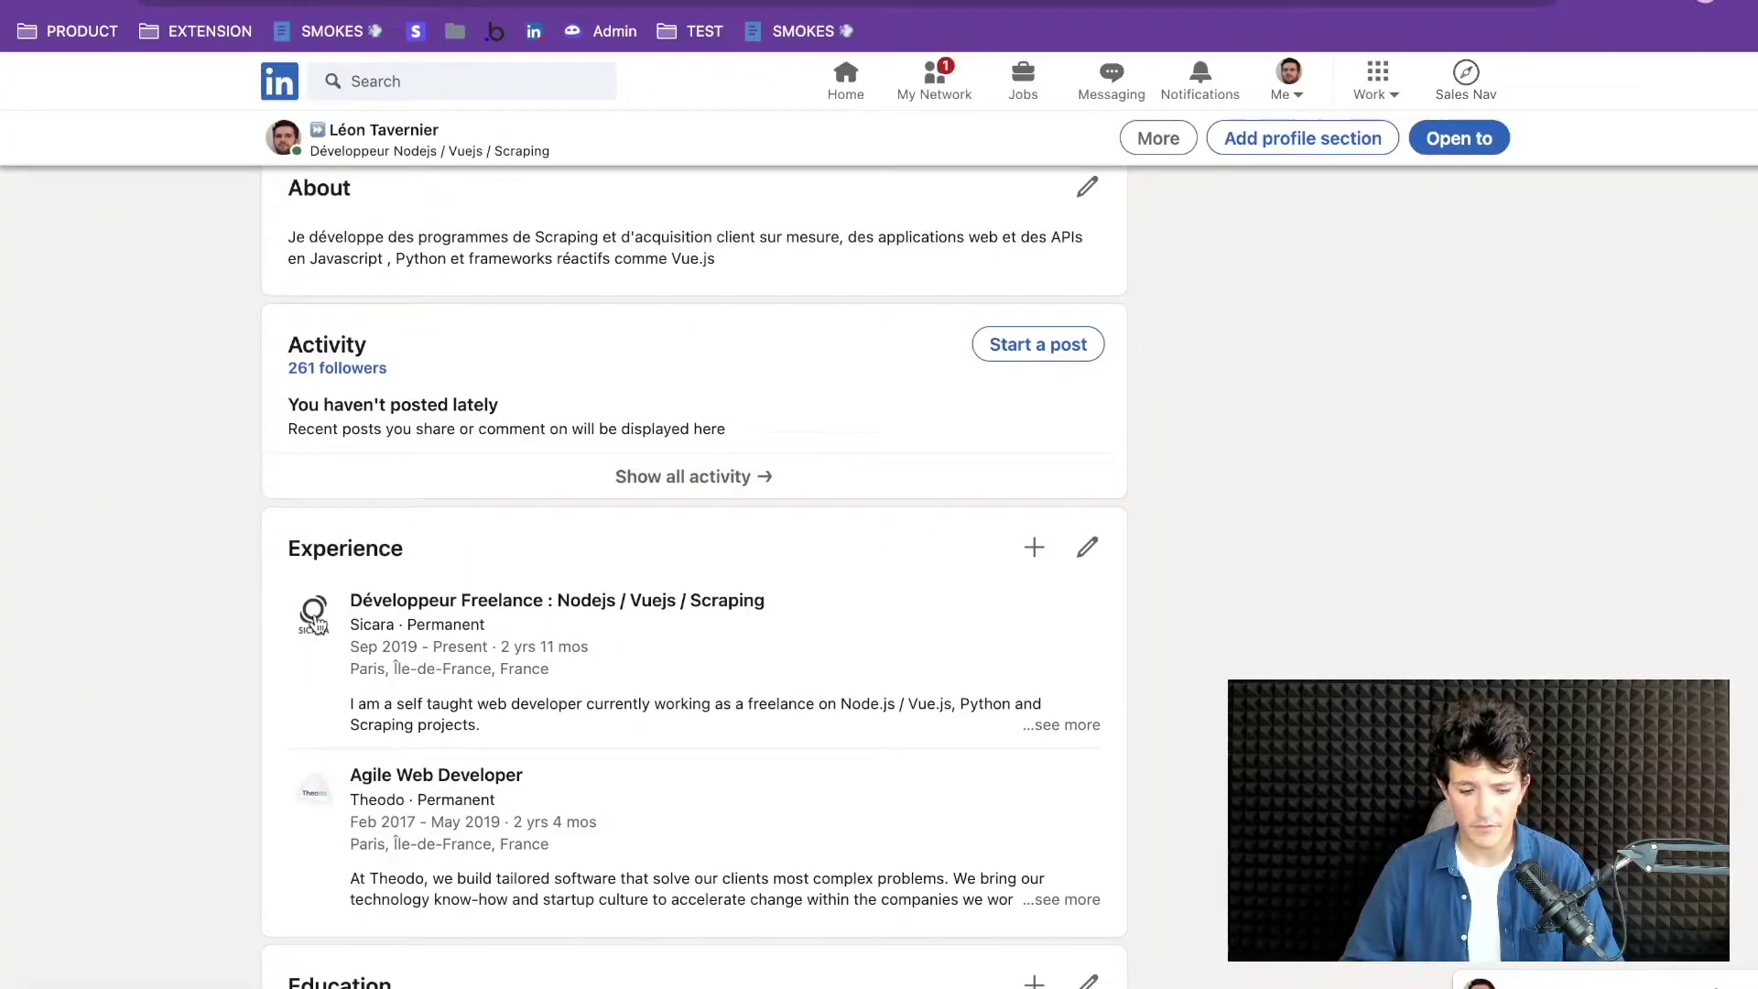
{"action": "left_click", "coordinate": [316, 623]}
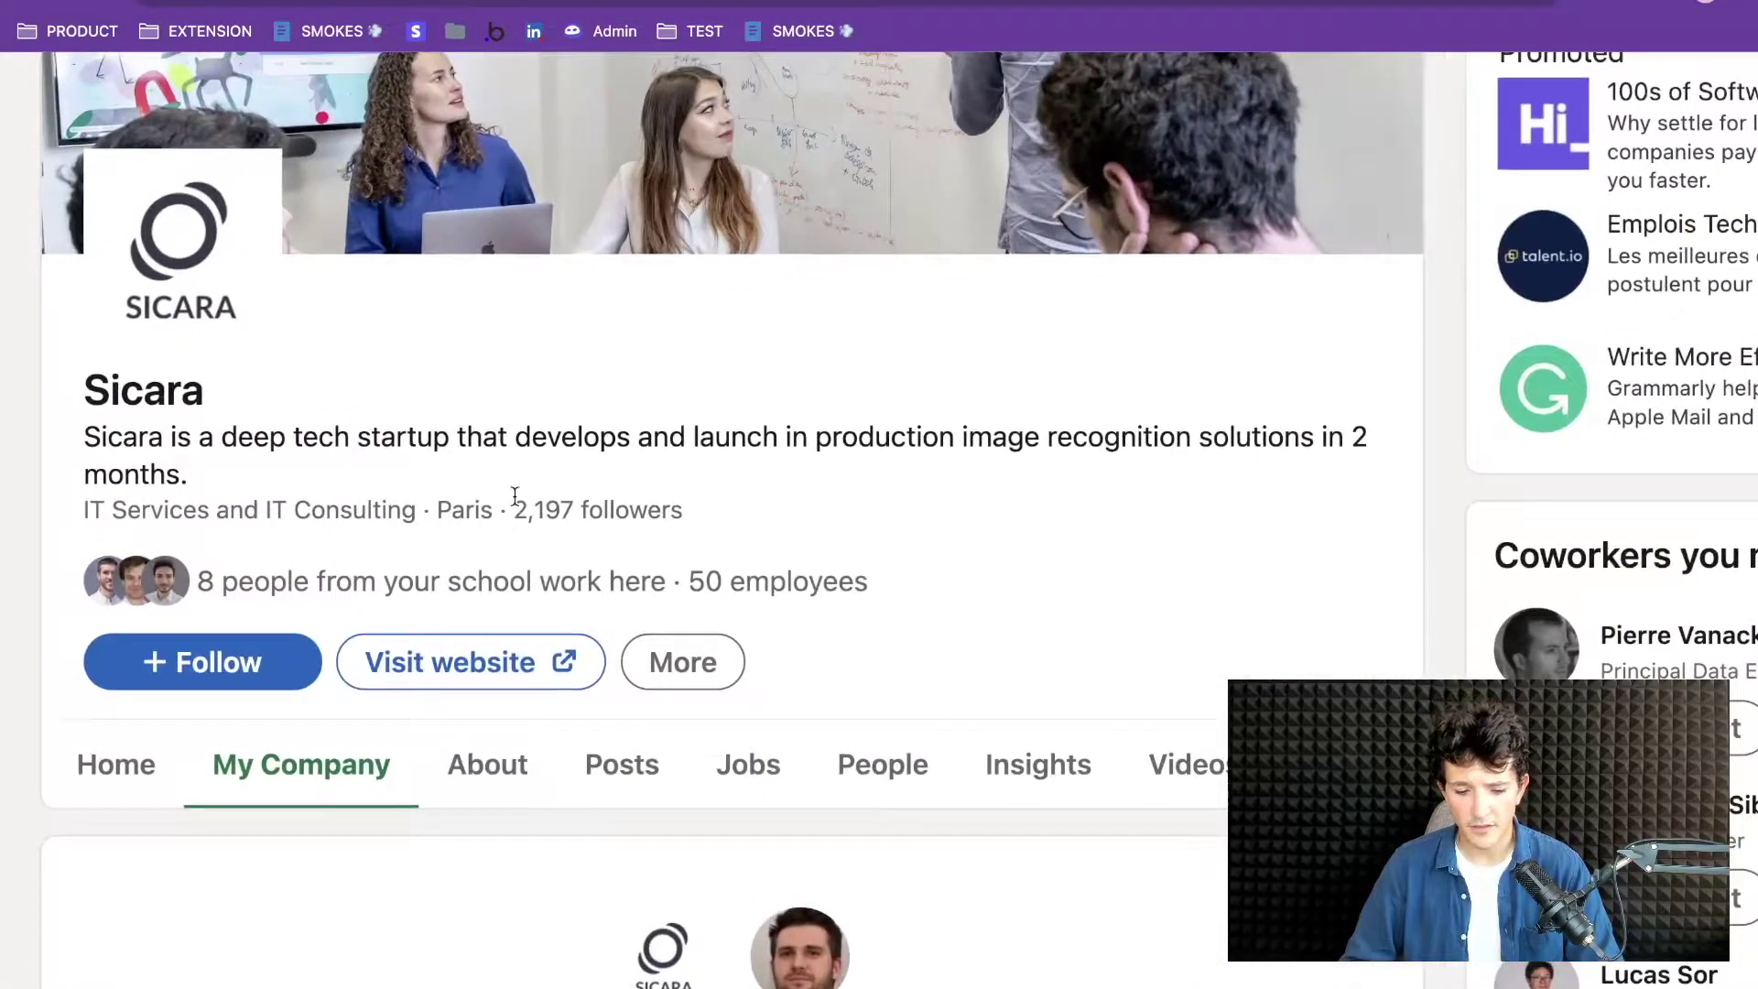
{"action": "left_click_drag", "start_coordinate": [515, 497], "coordinate": [696, 511]}
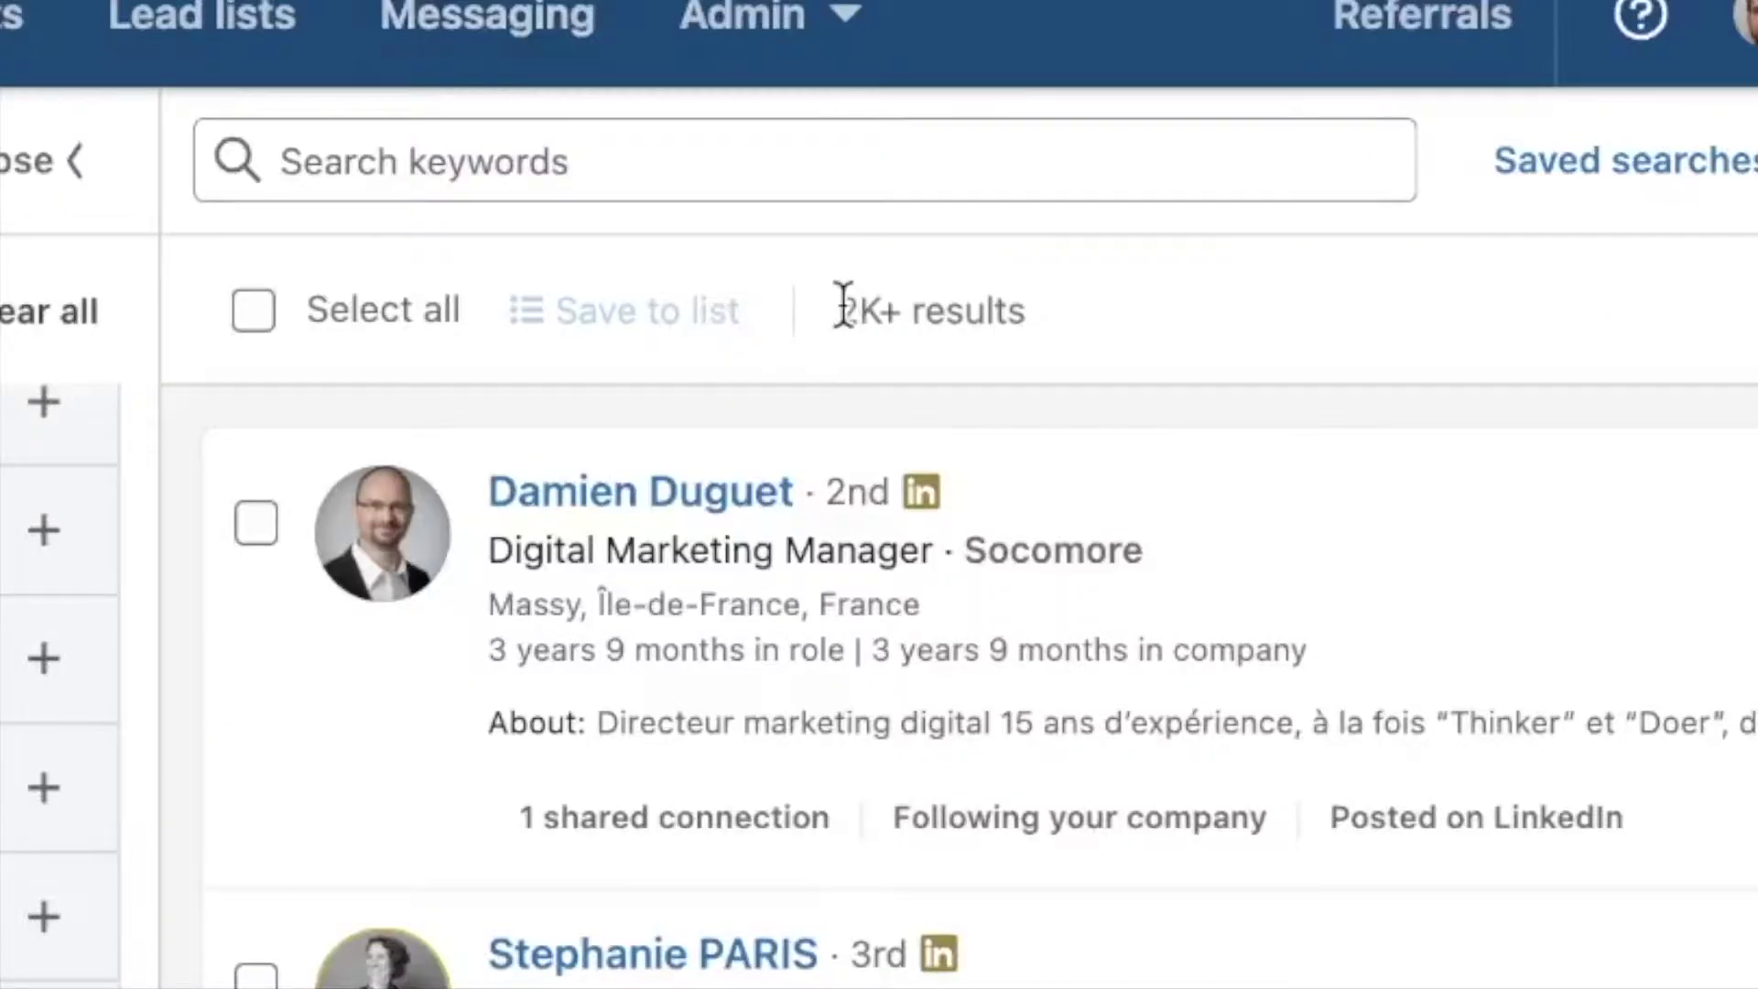
{"action": "left_click_drag", "start_coordinate": [834, 306], "coordinate": [1153, 308]}
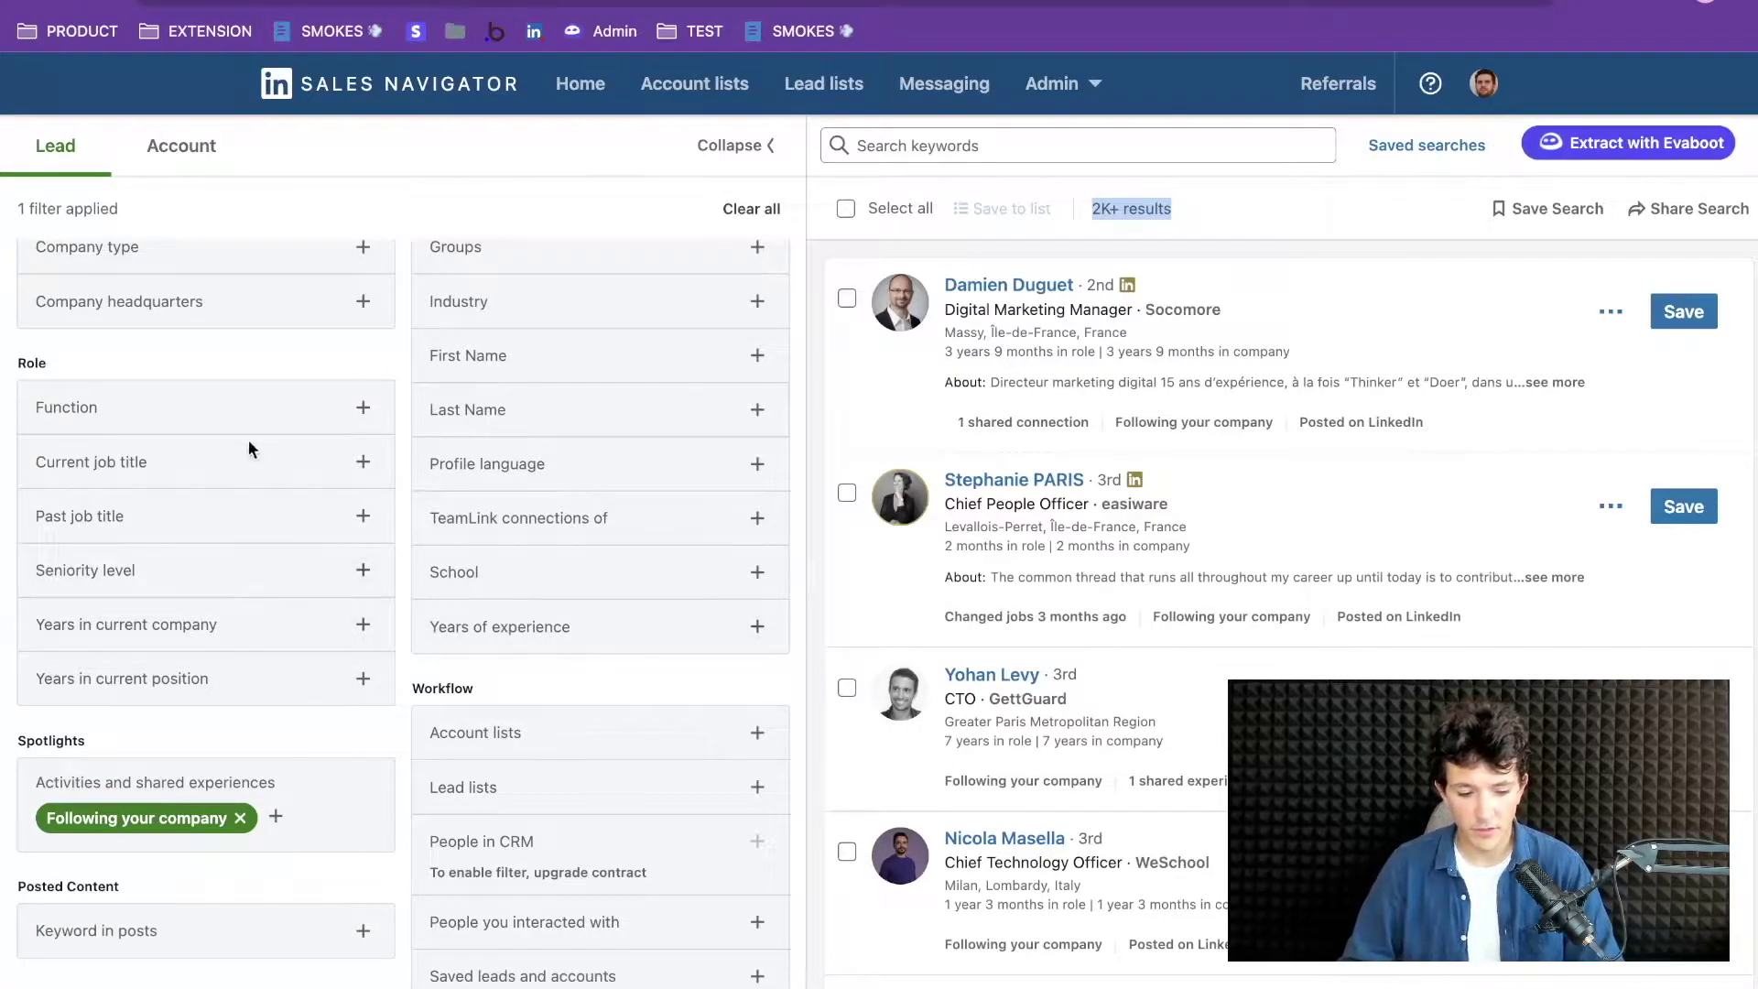
{"action": "left_click", "coordinate": [236, 464]}
- Include 'Head of' as a current job title, review the 82 leads, and send them to Evaboot
{"action": "type", "text": "Head "}
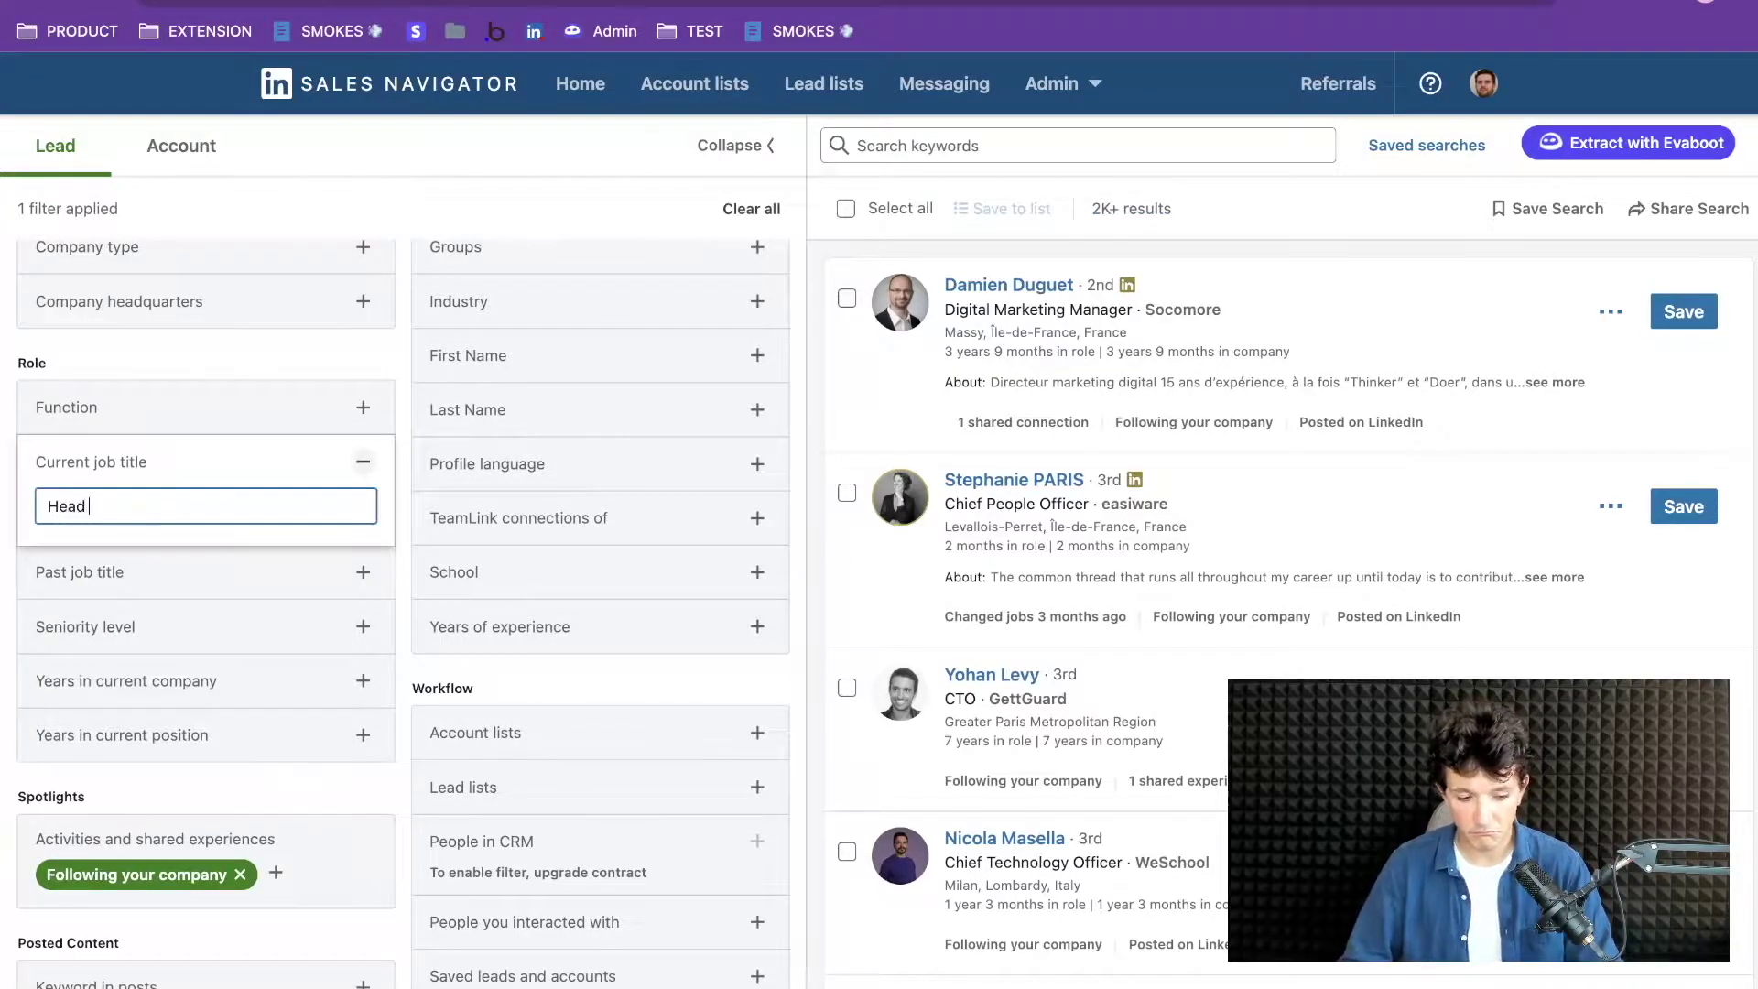
{"action": "type", "text": "of"}
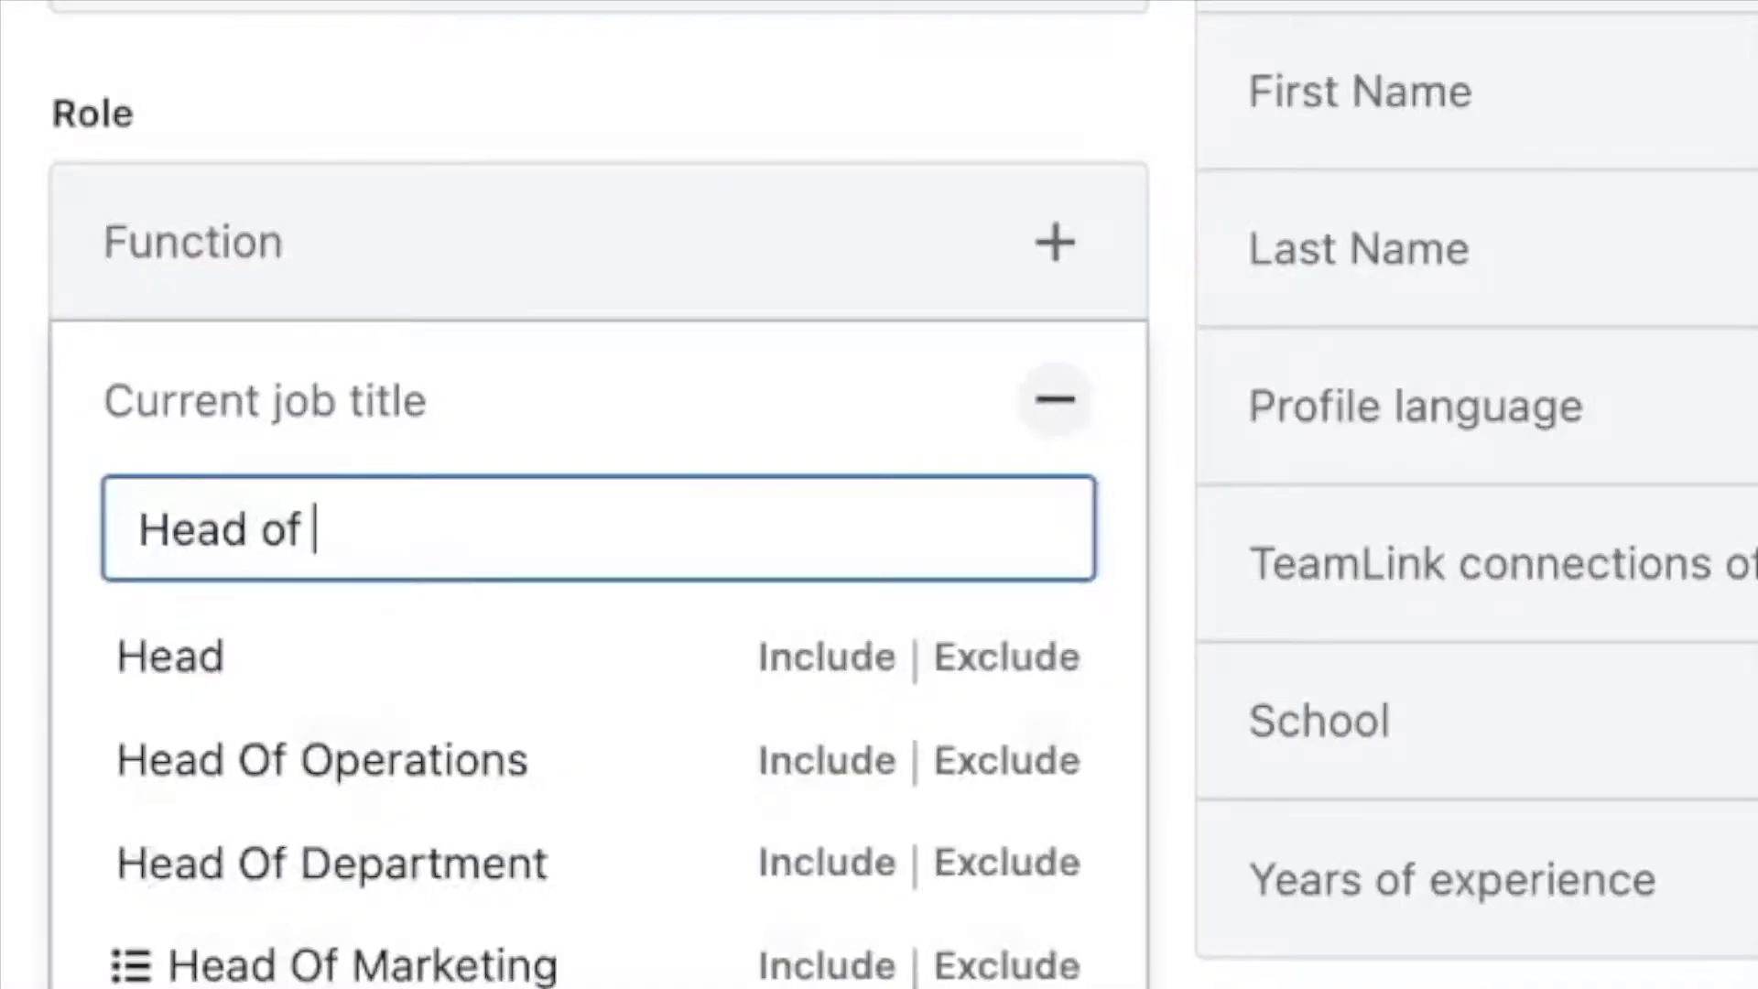
{"action": "key", "text": "Return"}
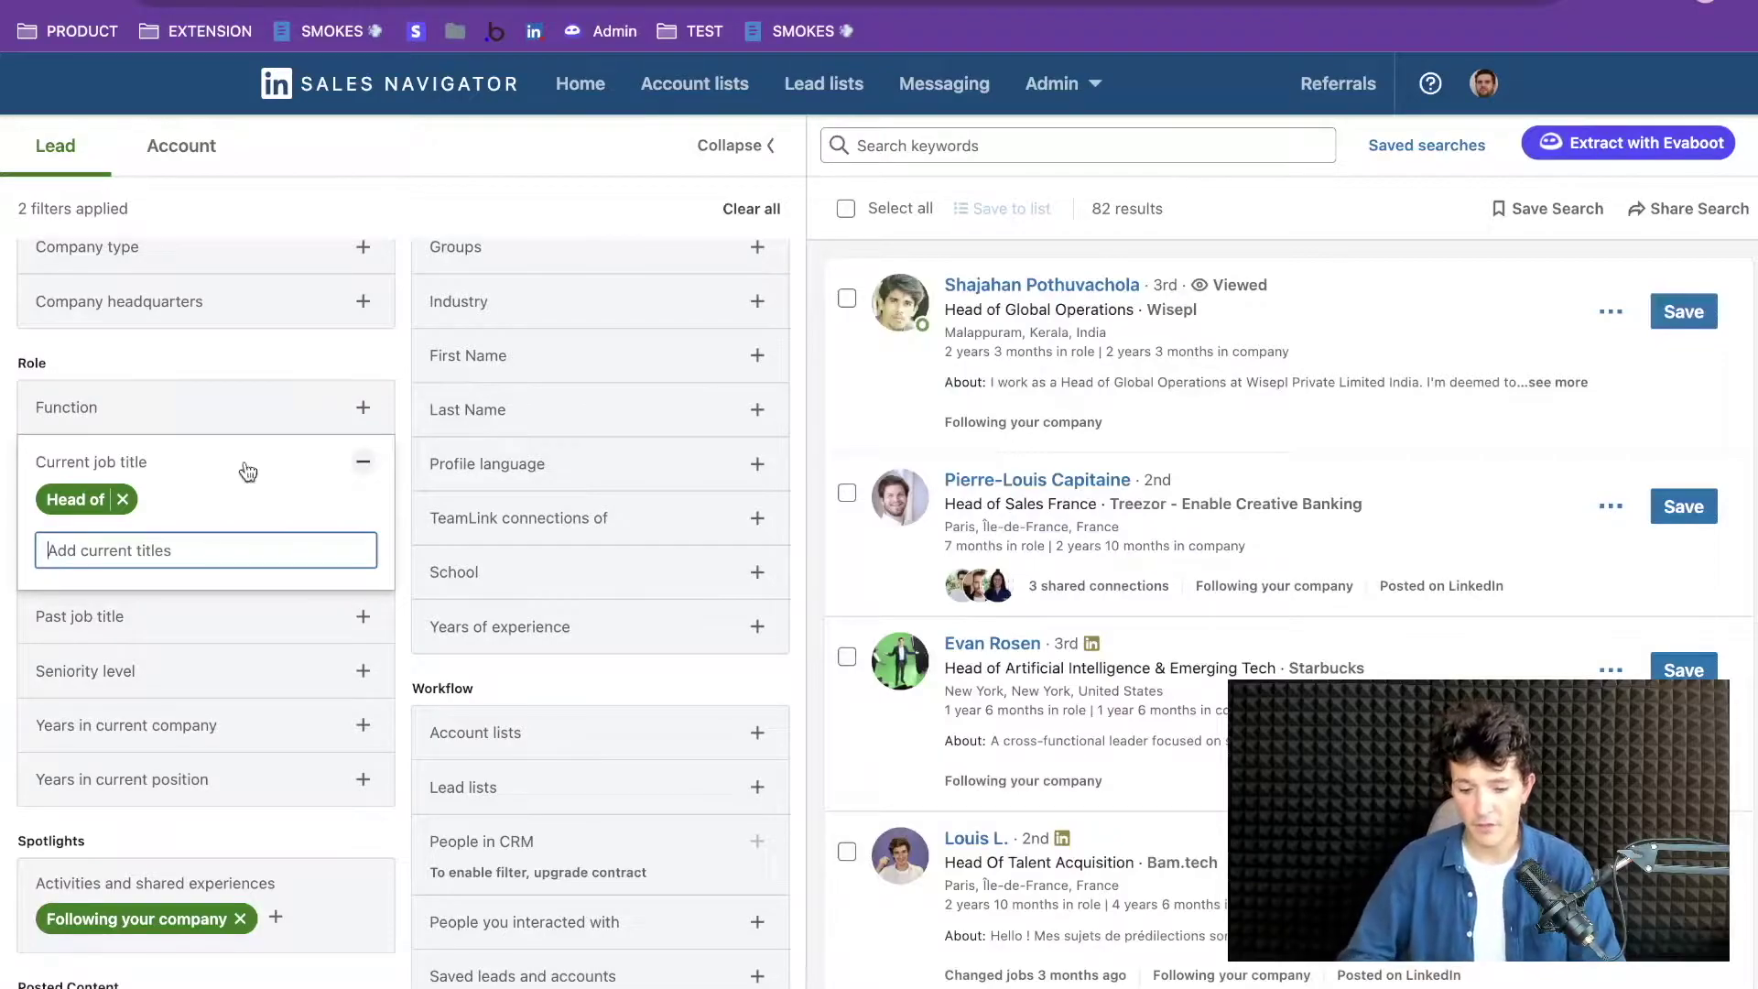
{"action": "scroll", "coordinate": [1080, 426], "scroll_direction": "down", "scroll_amount": 4}
{"action": "scroll", "coordinate": [1080, 458], "scroll_direction": "down", "scroll_amount": 5}
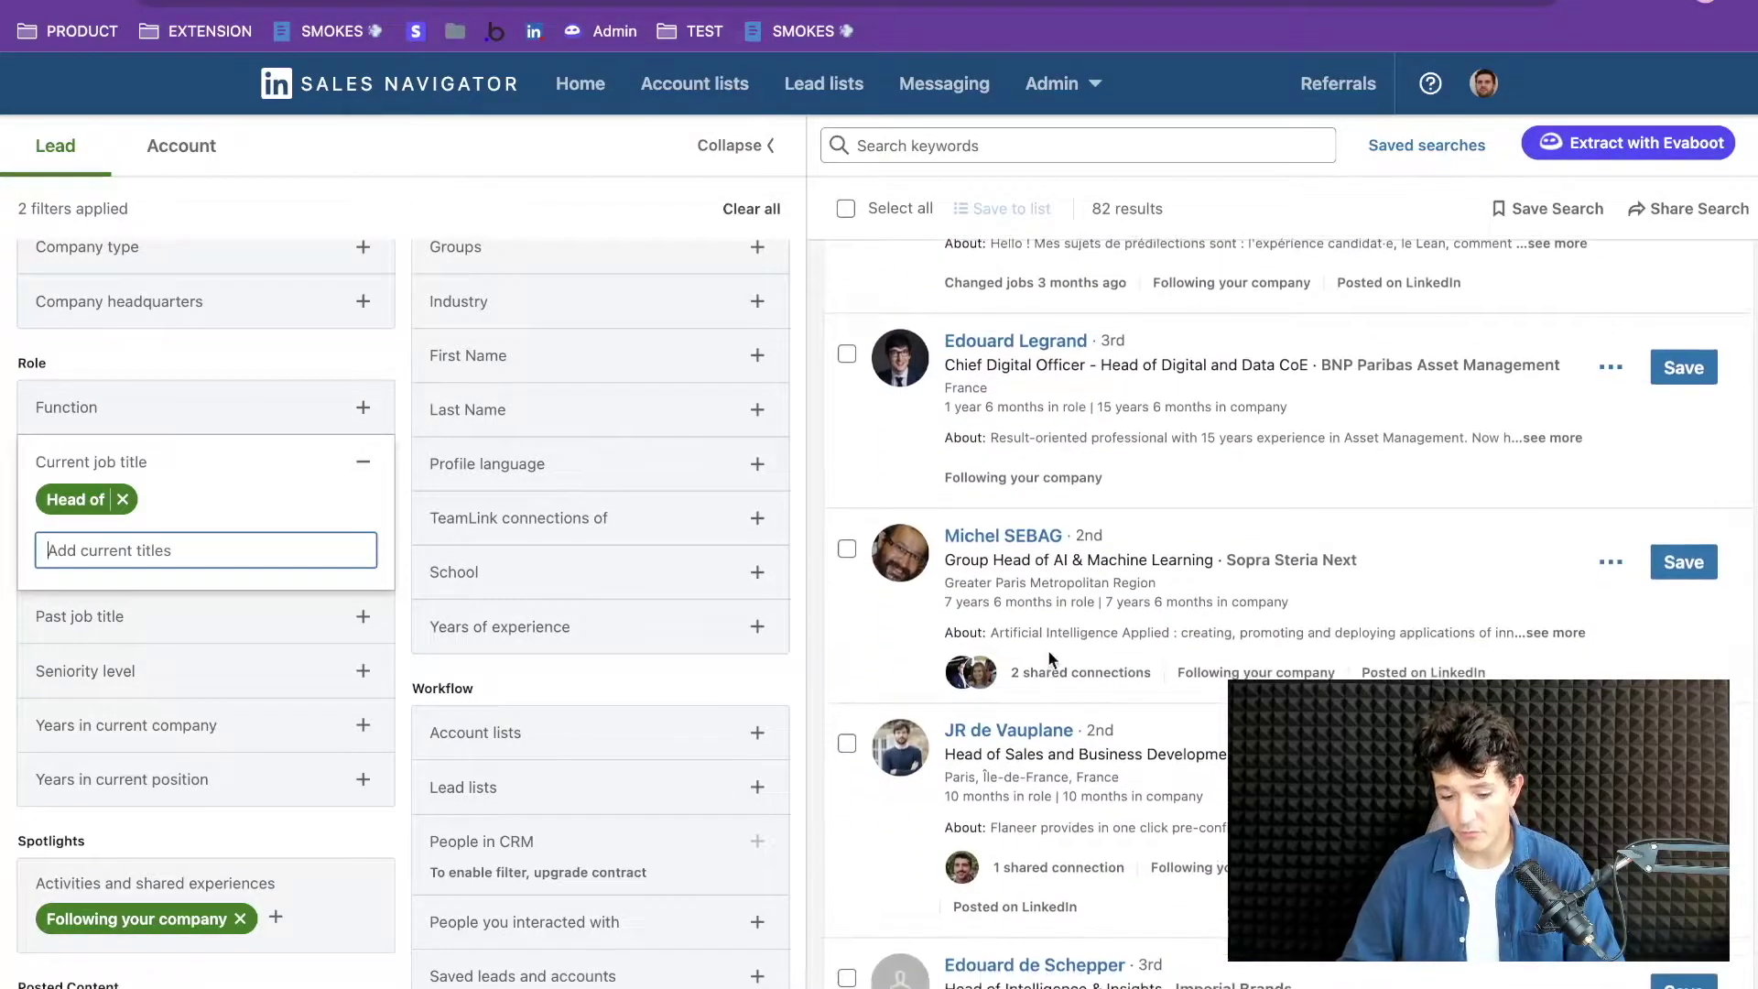
{"action": "scroll", "coordinate": [1047, 650], "scroll_direction": "up", "scroll_amount": 1}
{"action": "mouse_move", "coordinate": [131, 499]}
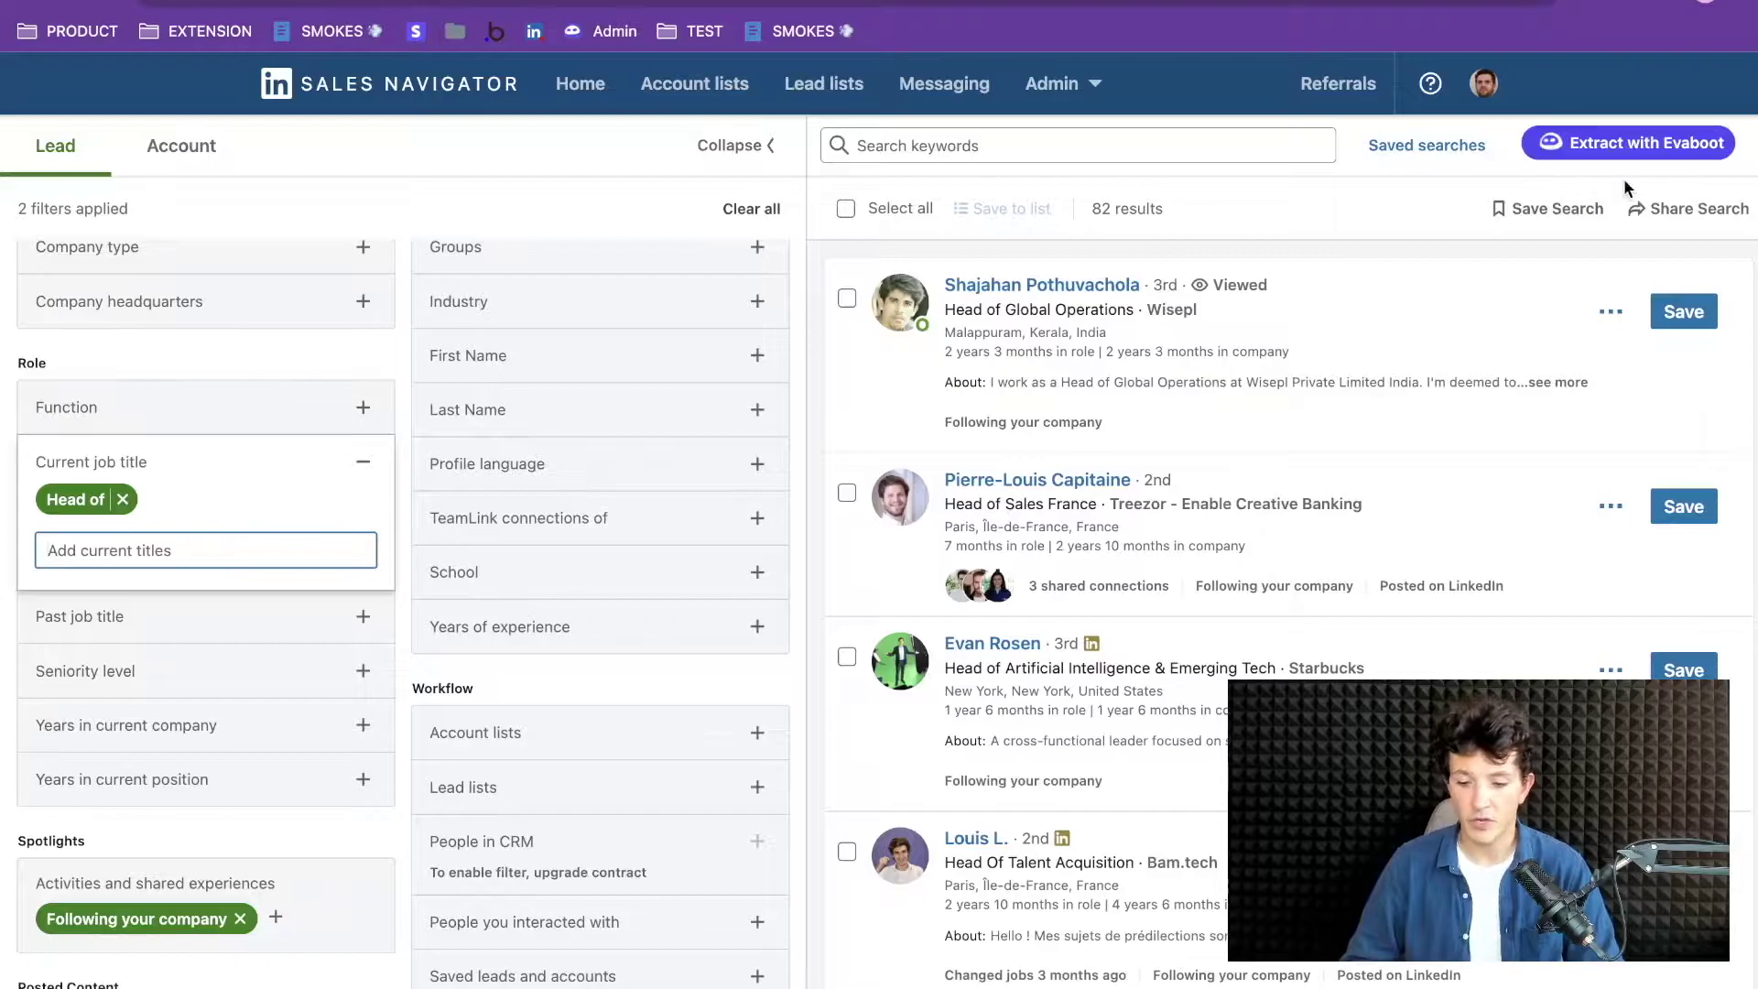
{"action": "left_click", "coordinate": [1620, 142]}
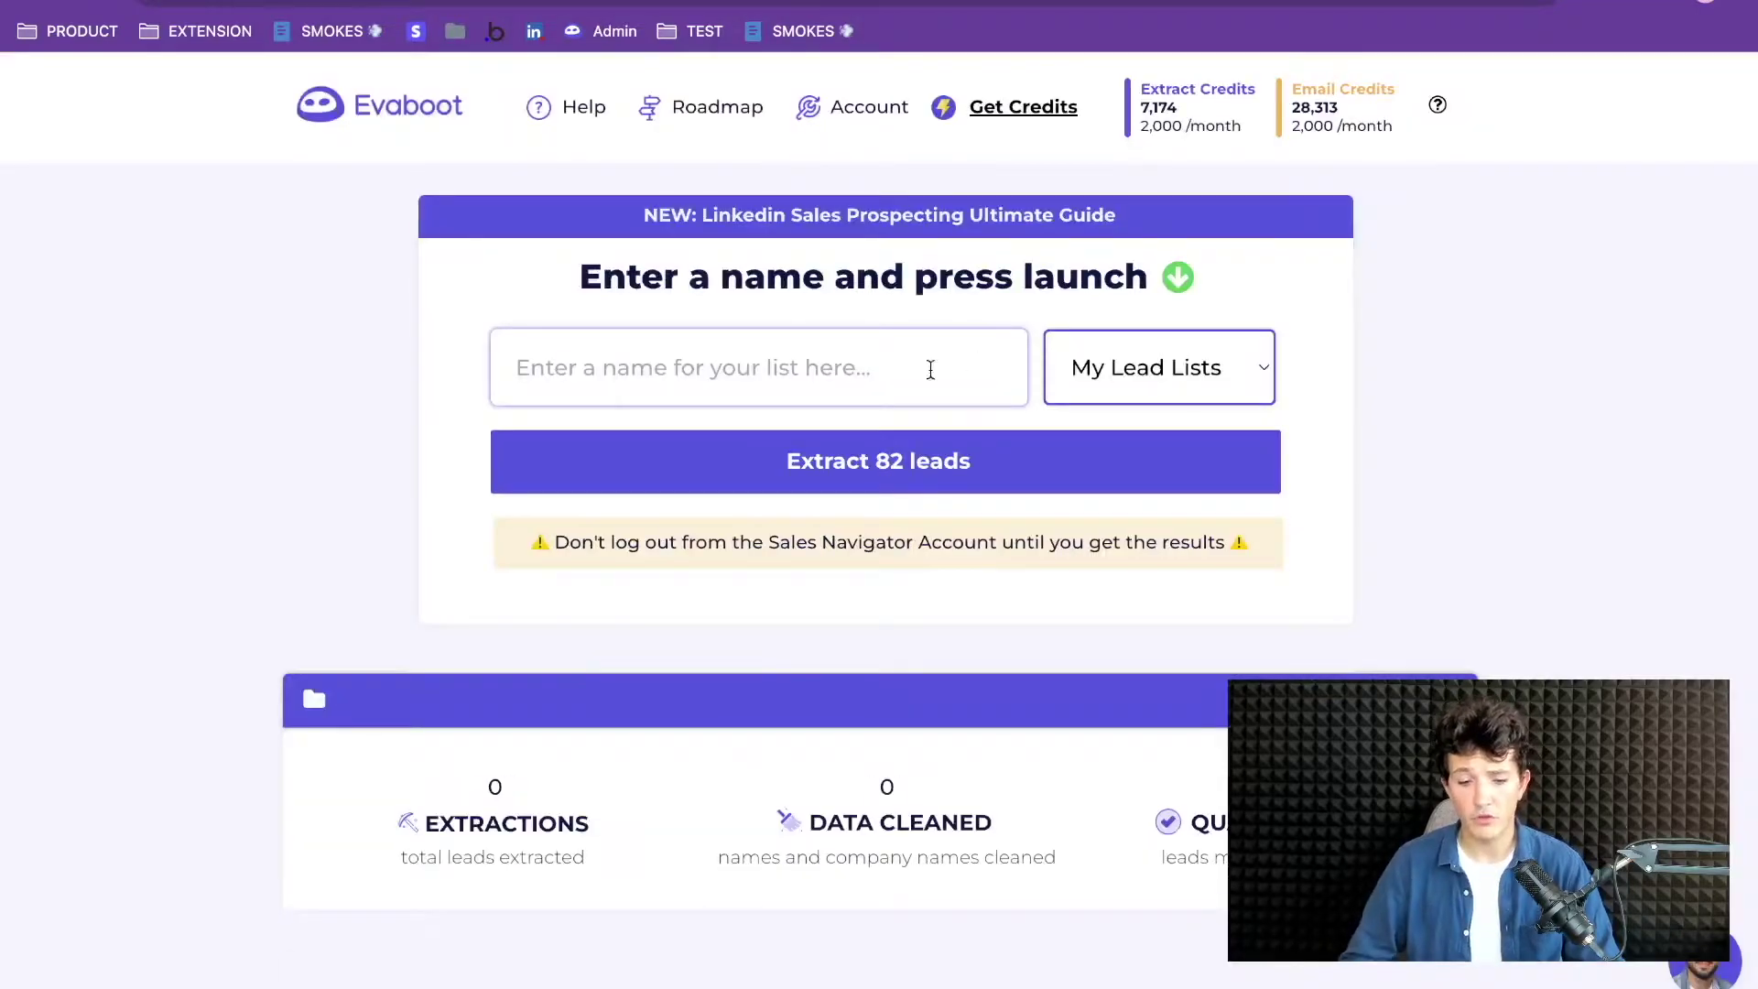
- Extract the 82 leads into an Evaboot list named 'Company Page Followers'
{"action": "left_click", "coordinate": [852, 368]}
{"action": "type", "text": "C"}
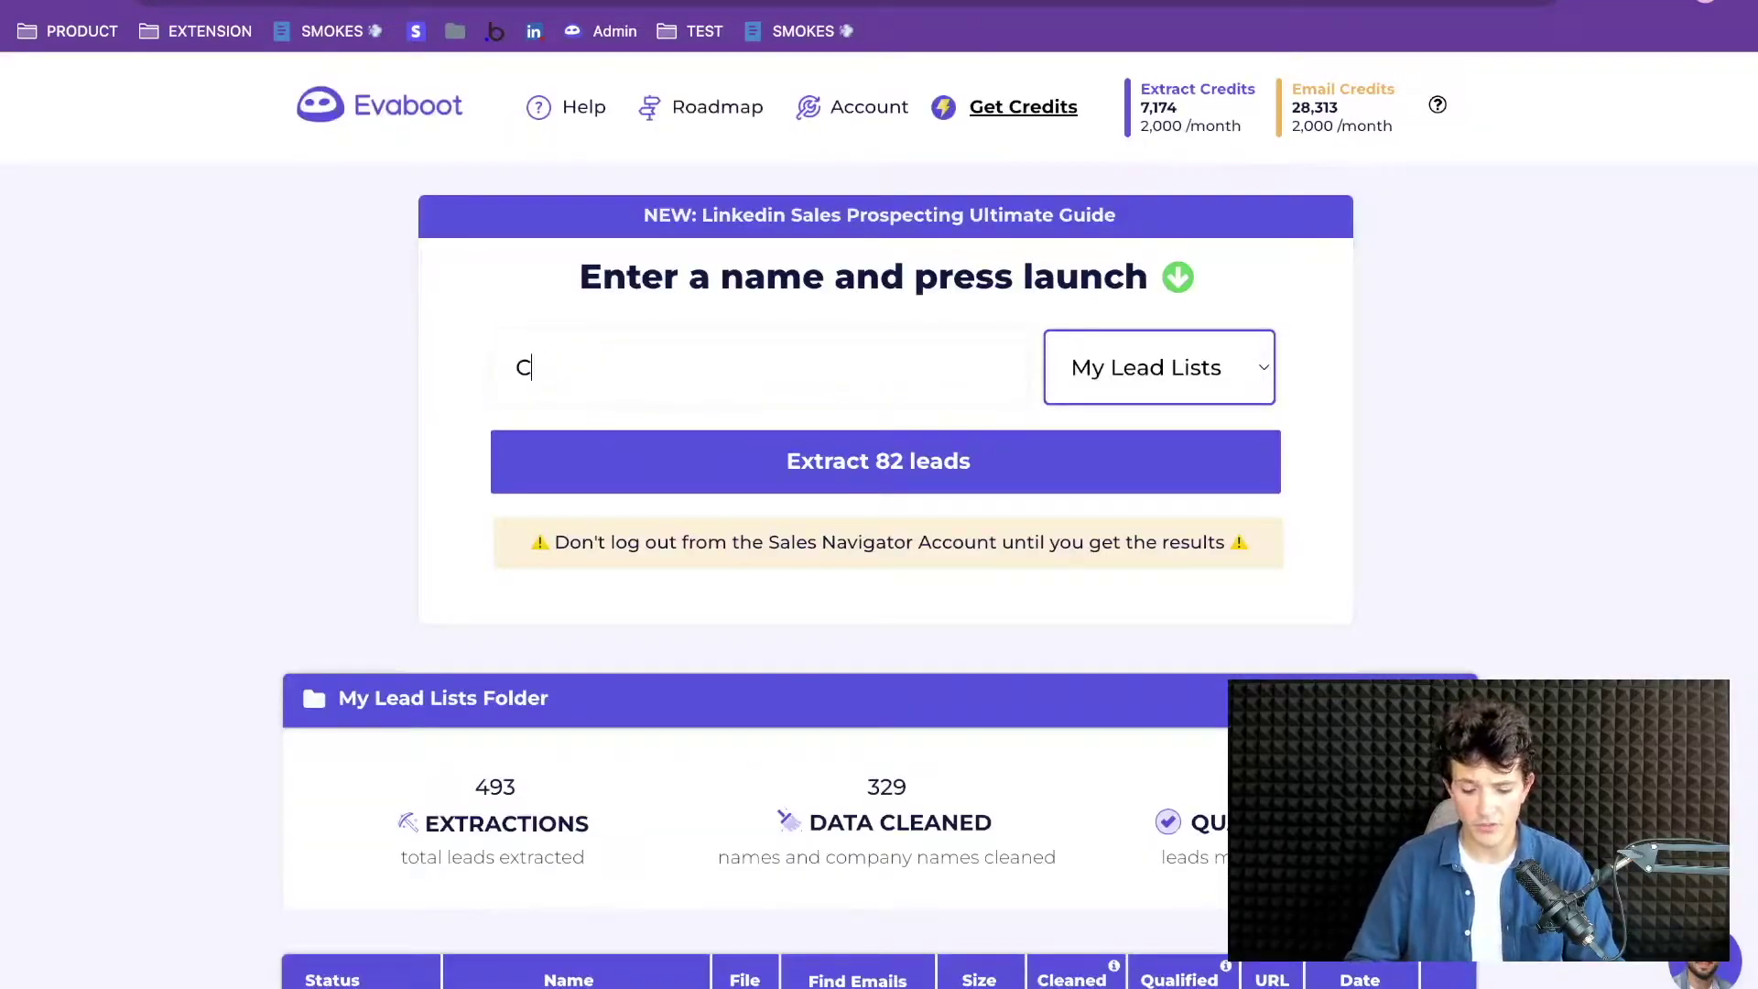
{"action": "type", "text": "ompany Page "}
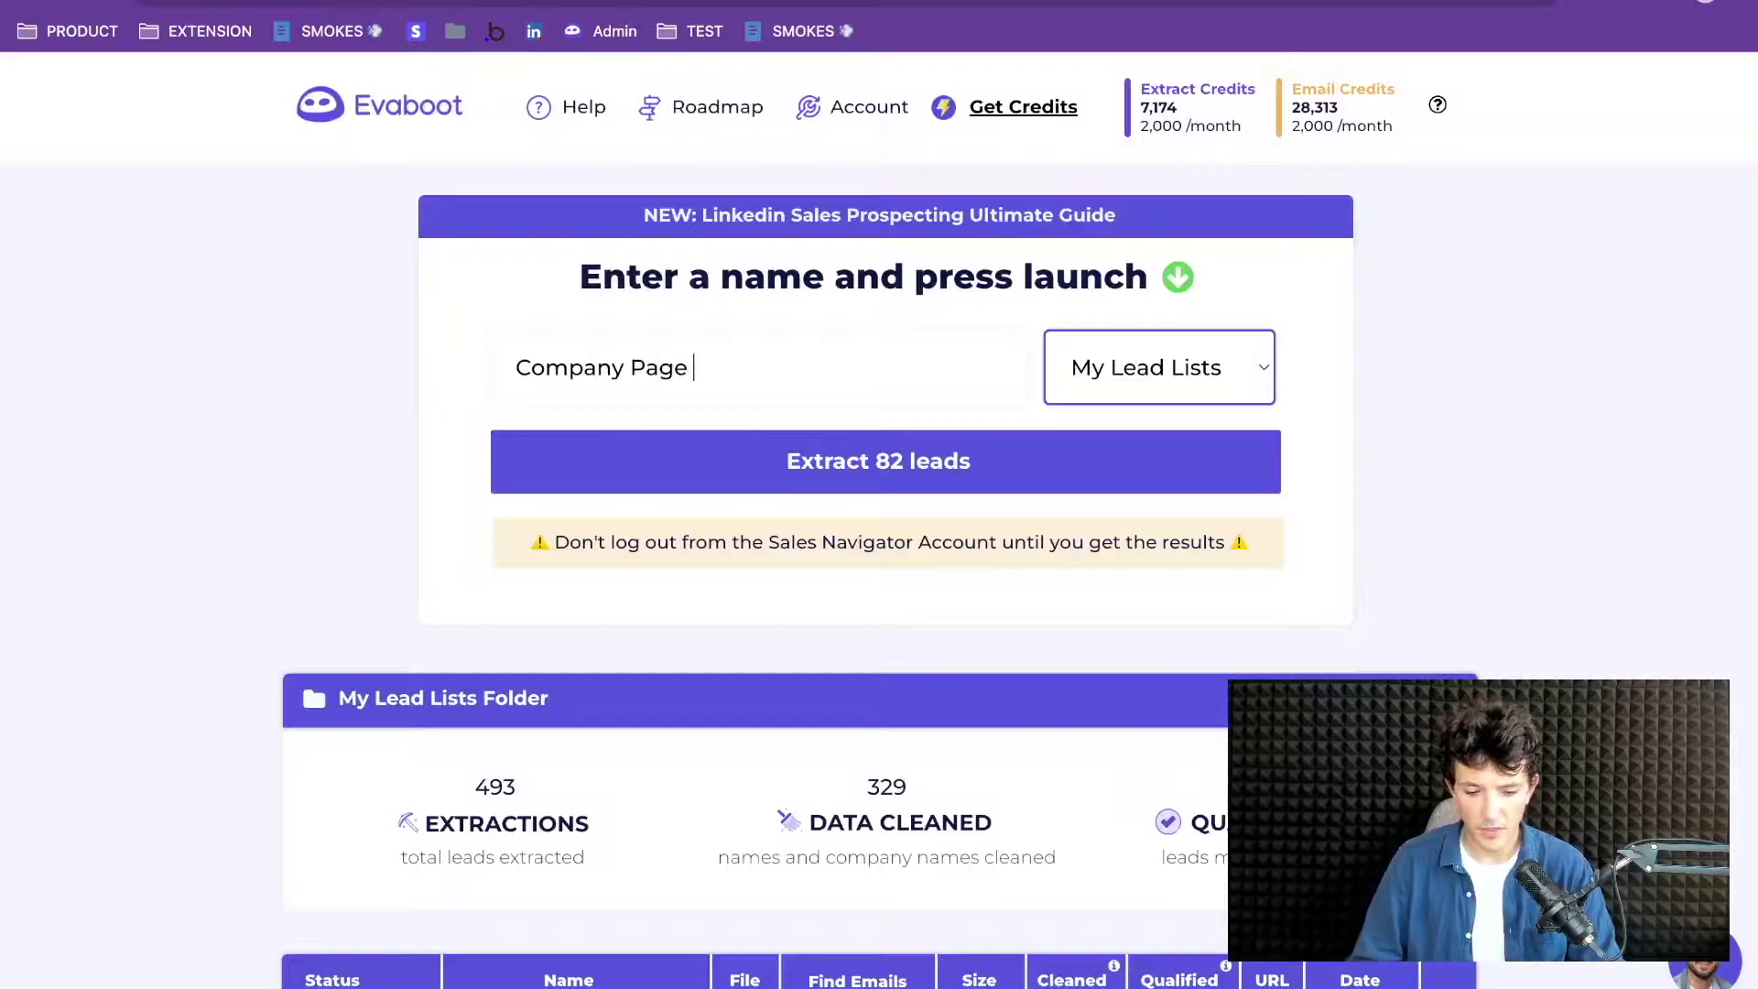
{"action": "type", "text": "Followers"}
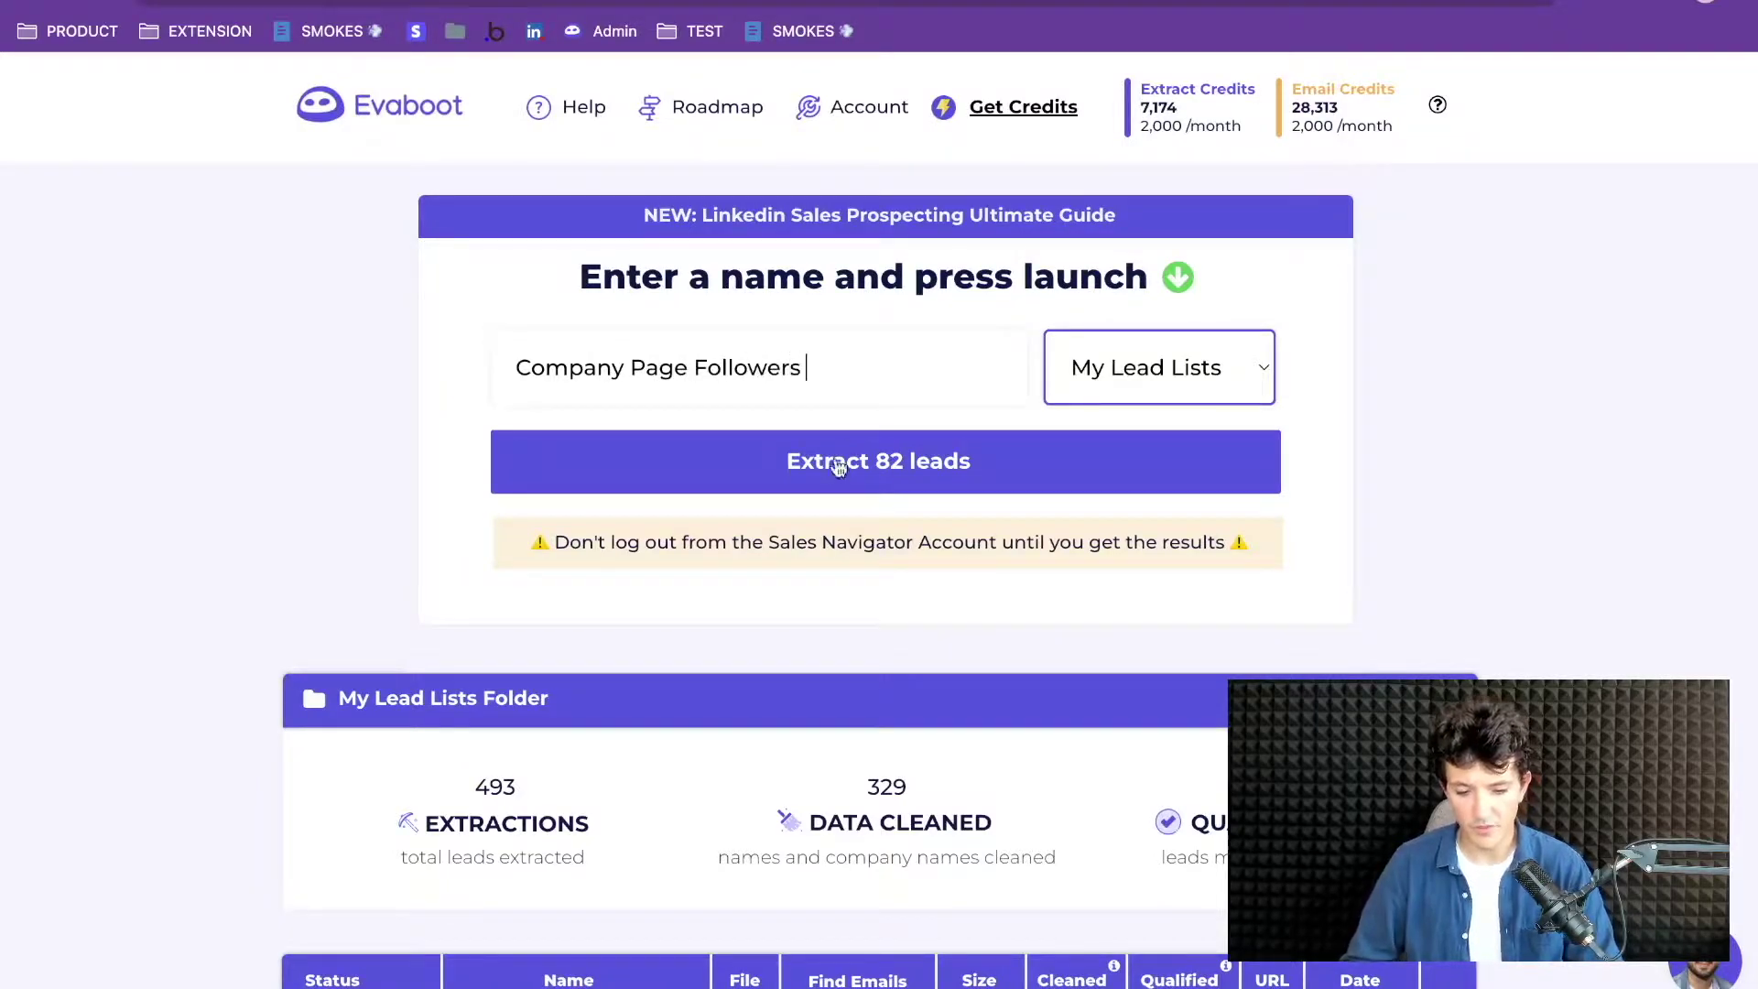
{"action": "left_click", "coordinate": [847, 467]}
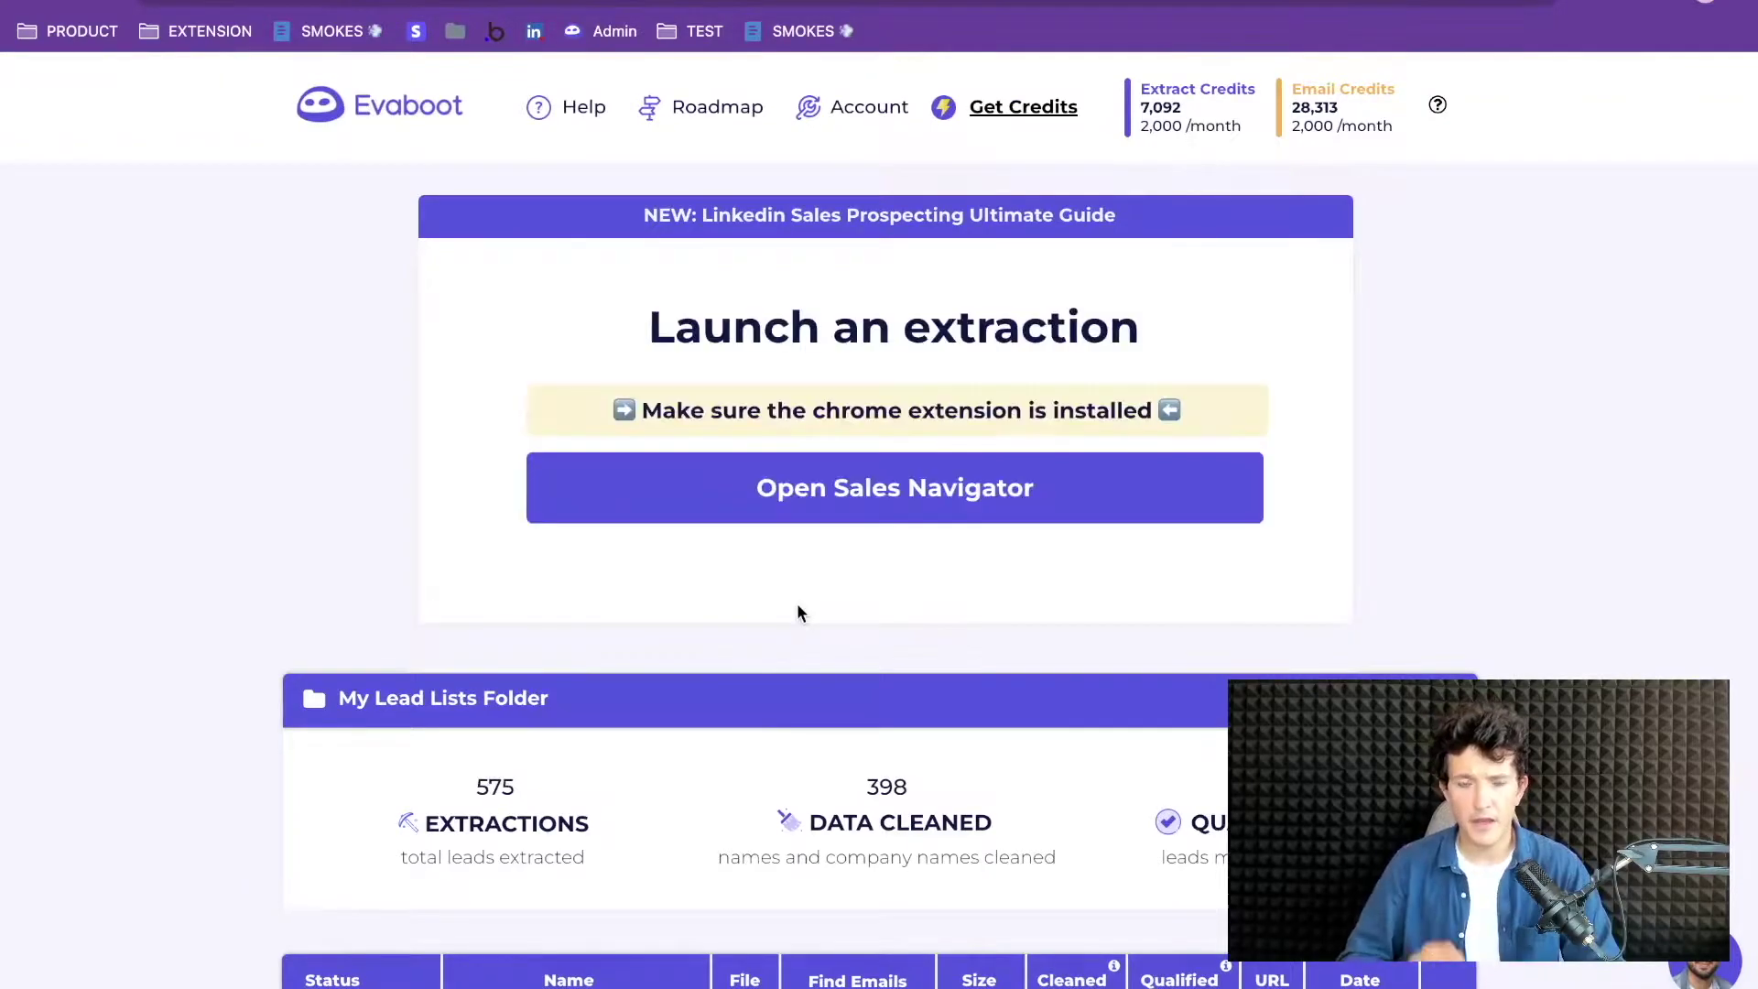
{"action": "scroll", "coordinate": [797, 611], "scroll_direction": "down", "scroll_amount": 6}
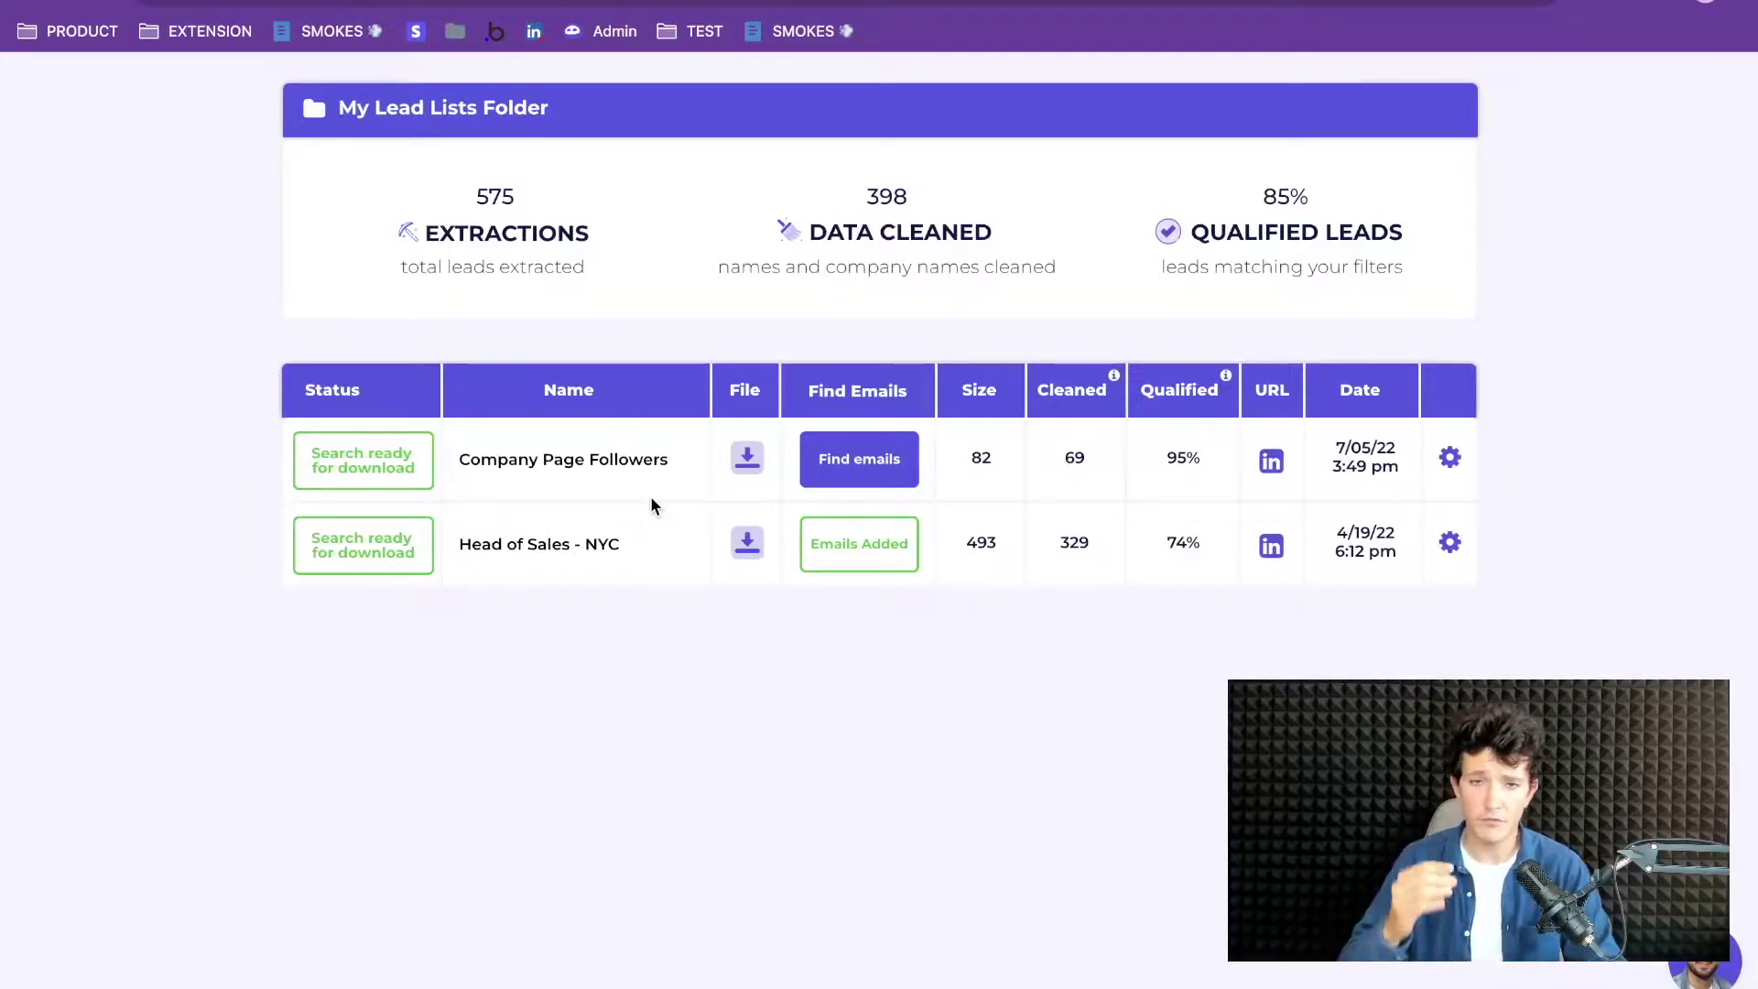
{"action": "left_click", "coordinate": [835, 464]}
{"action": "left_click", "coordinate": [409, 657]}
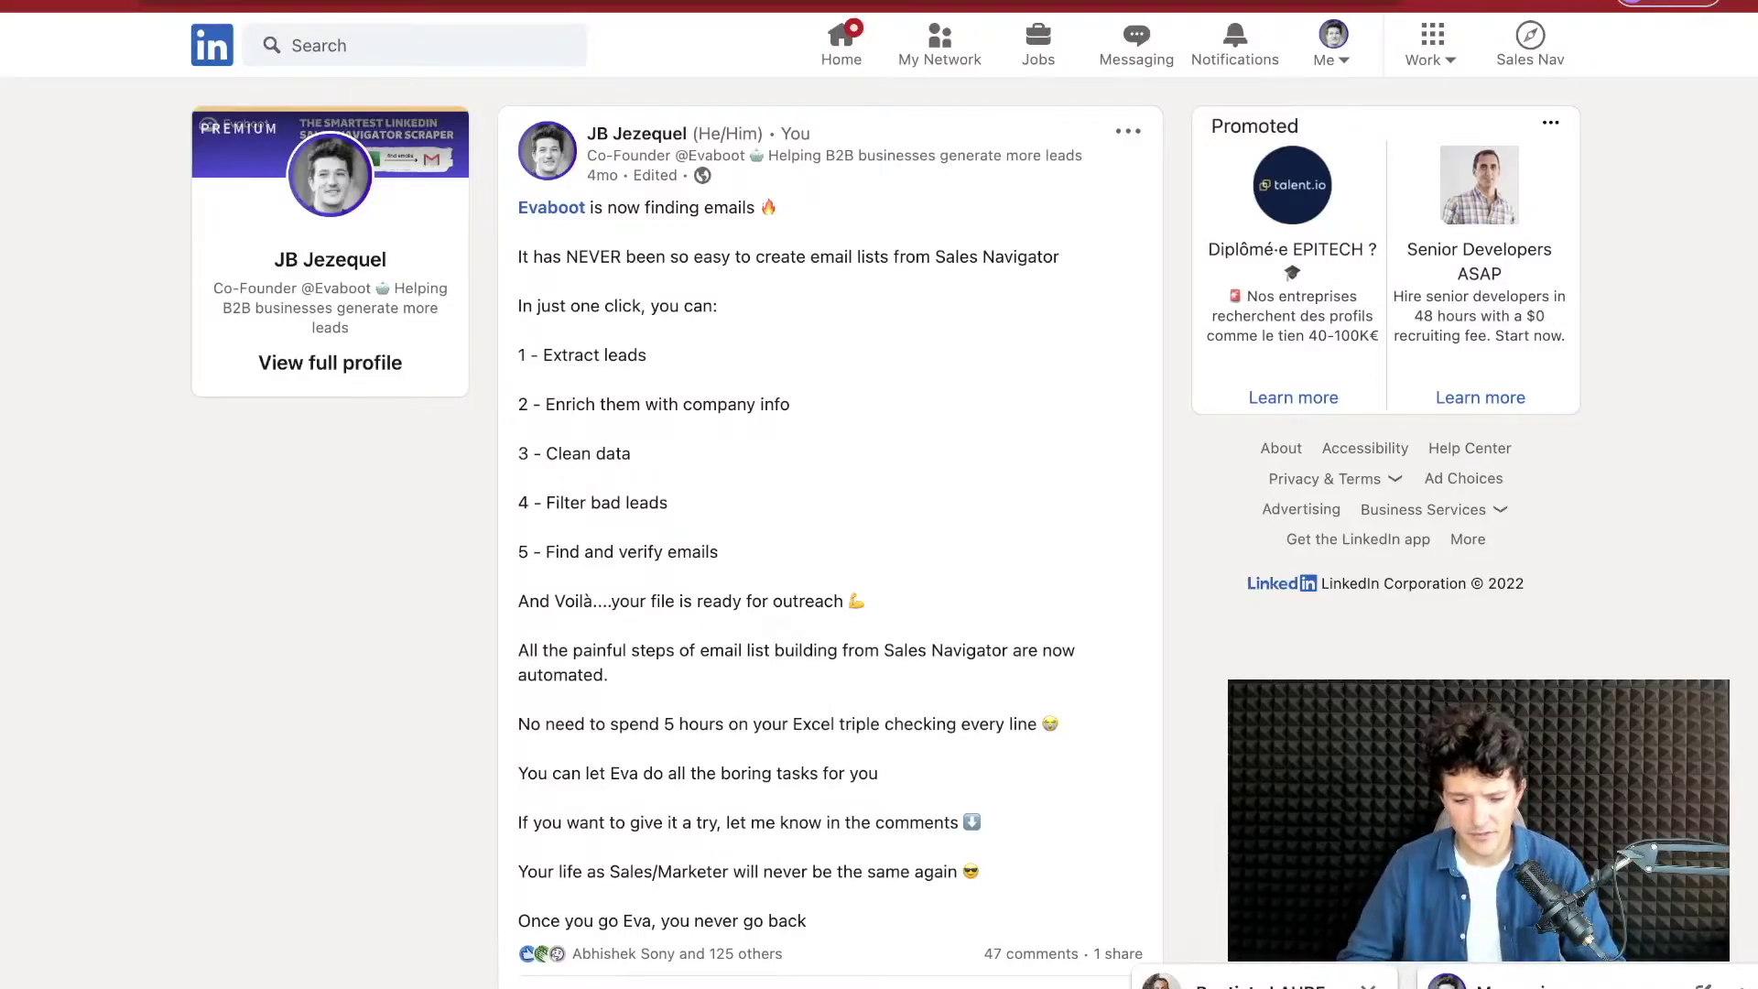
- Review the Evaboot post's 47 comments and copy the link to the post
{"action": "scroll", "coordinate": [899, 503], "scroll_direction": "down", "scroll_amount": 4}
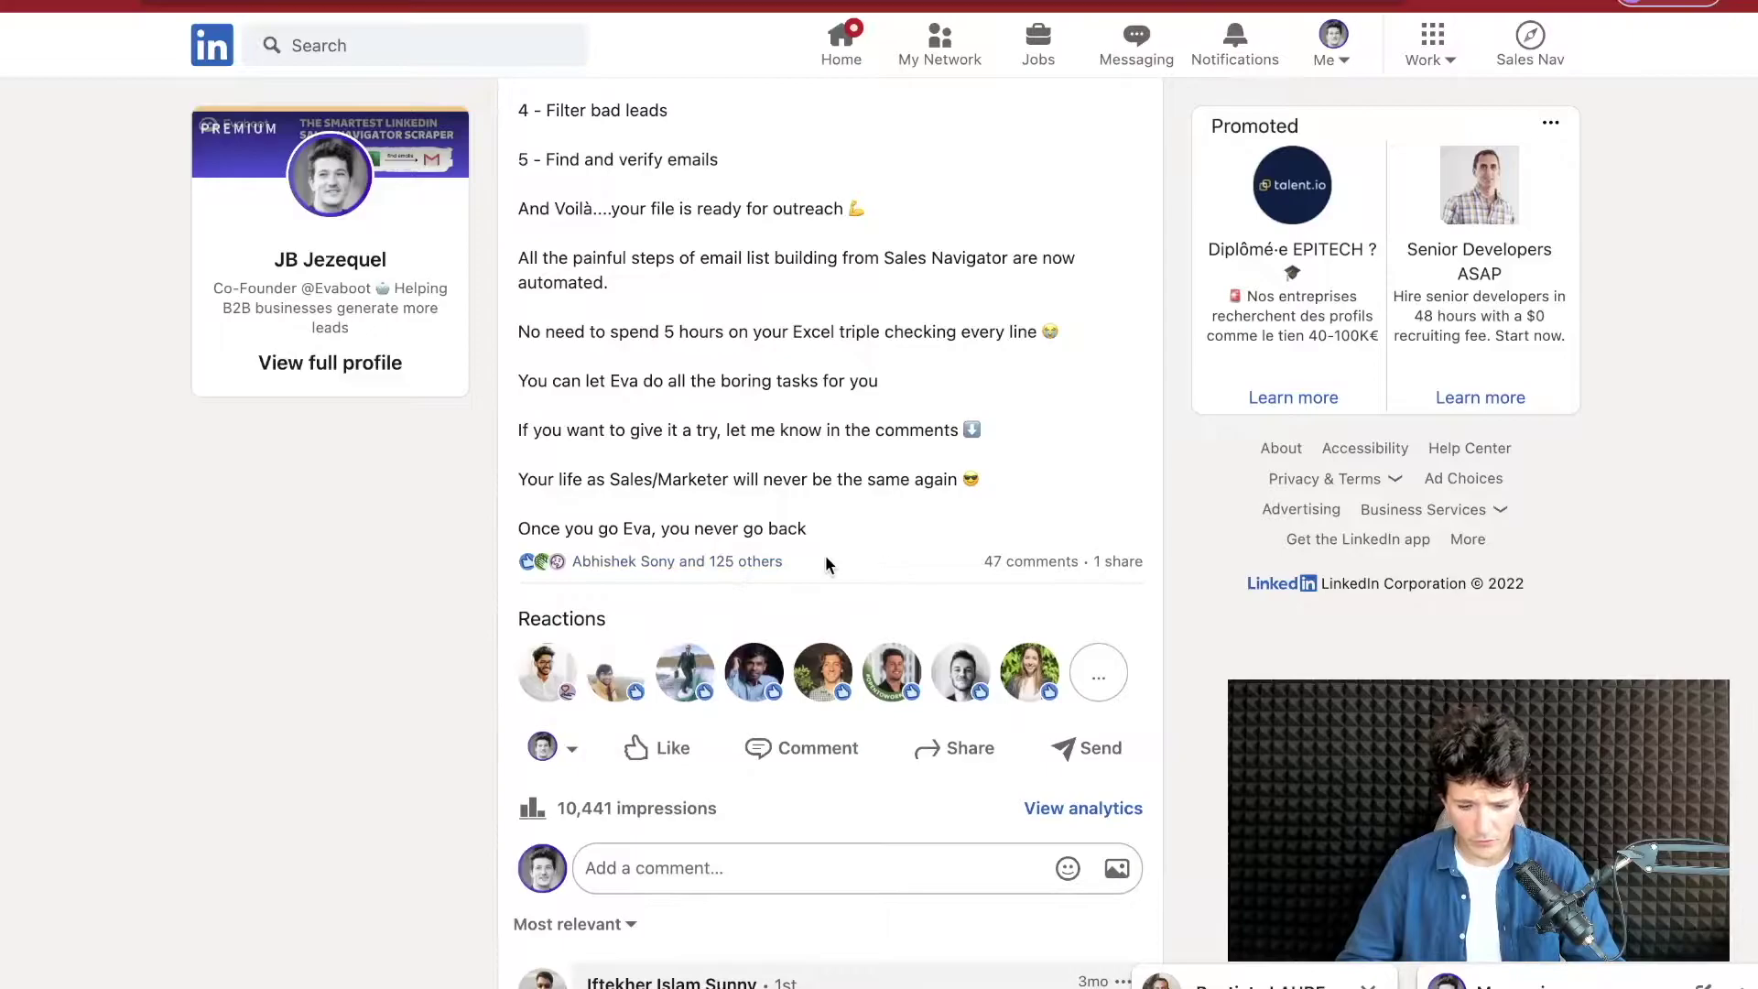
{"action": "left_click_drag", "start_coordinate": [948, 564], "coordinate": [1032, 574]}
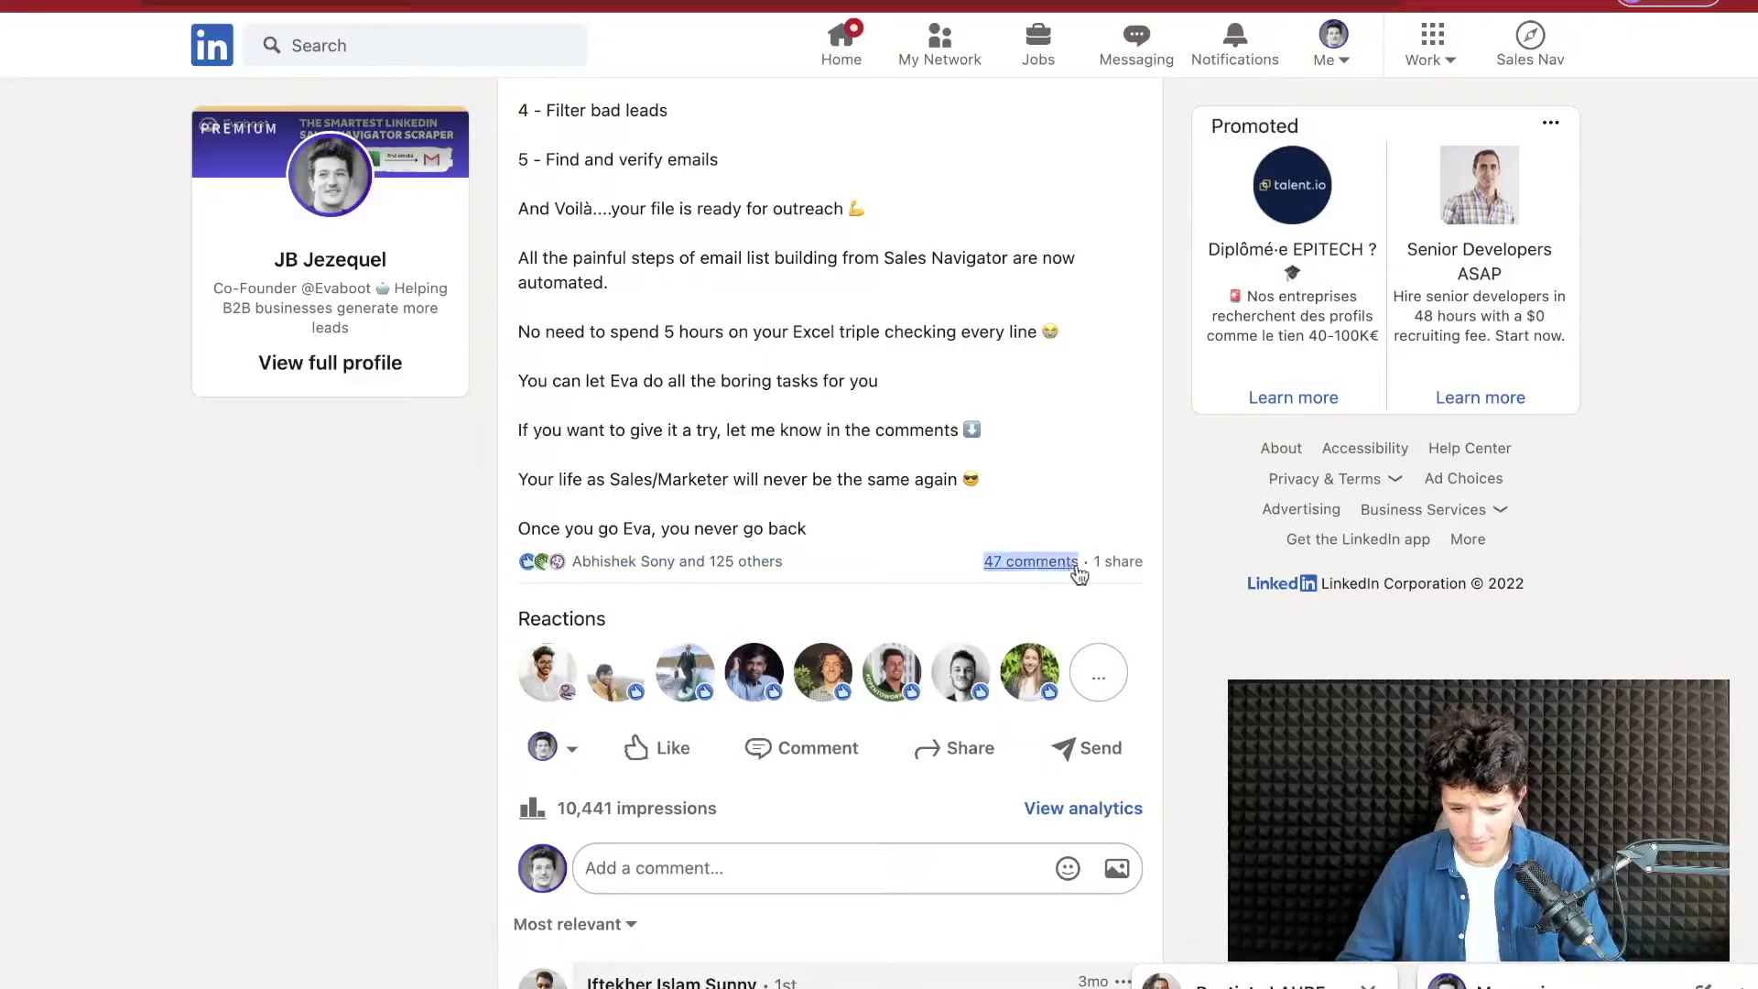
{"action": "scroll", "coordinate": [1098, 465], "scroll_direction": "down", "scroll_amount": 10}
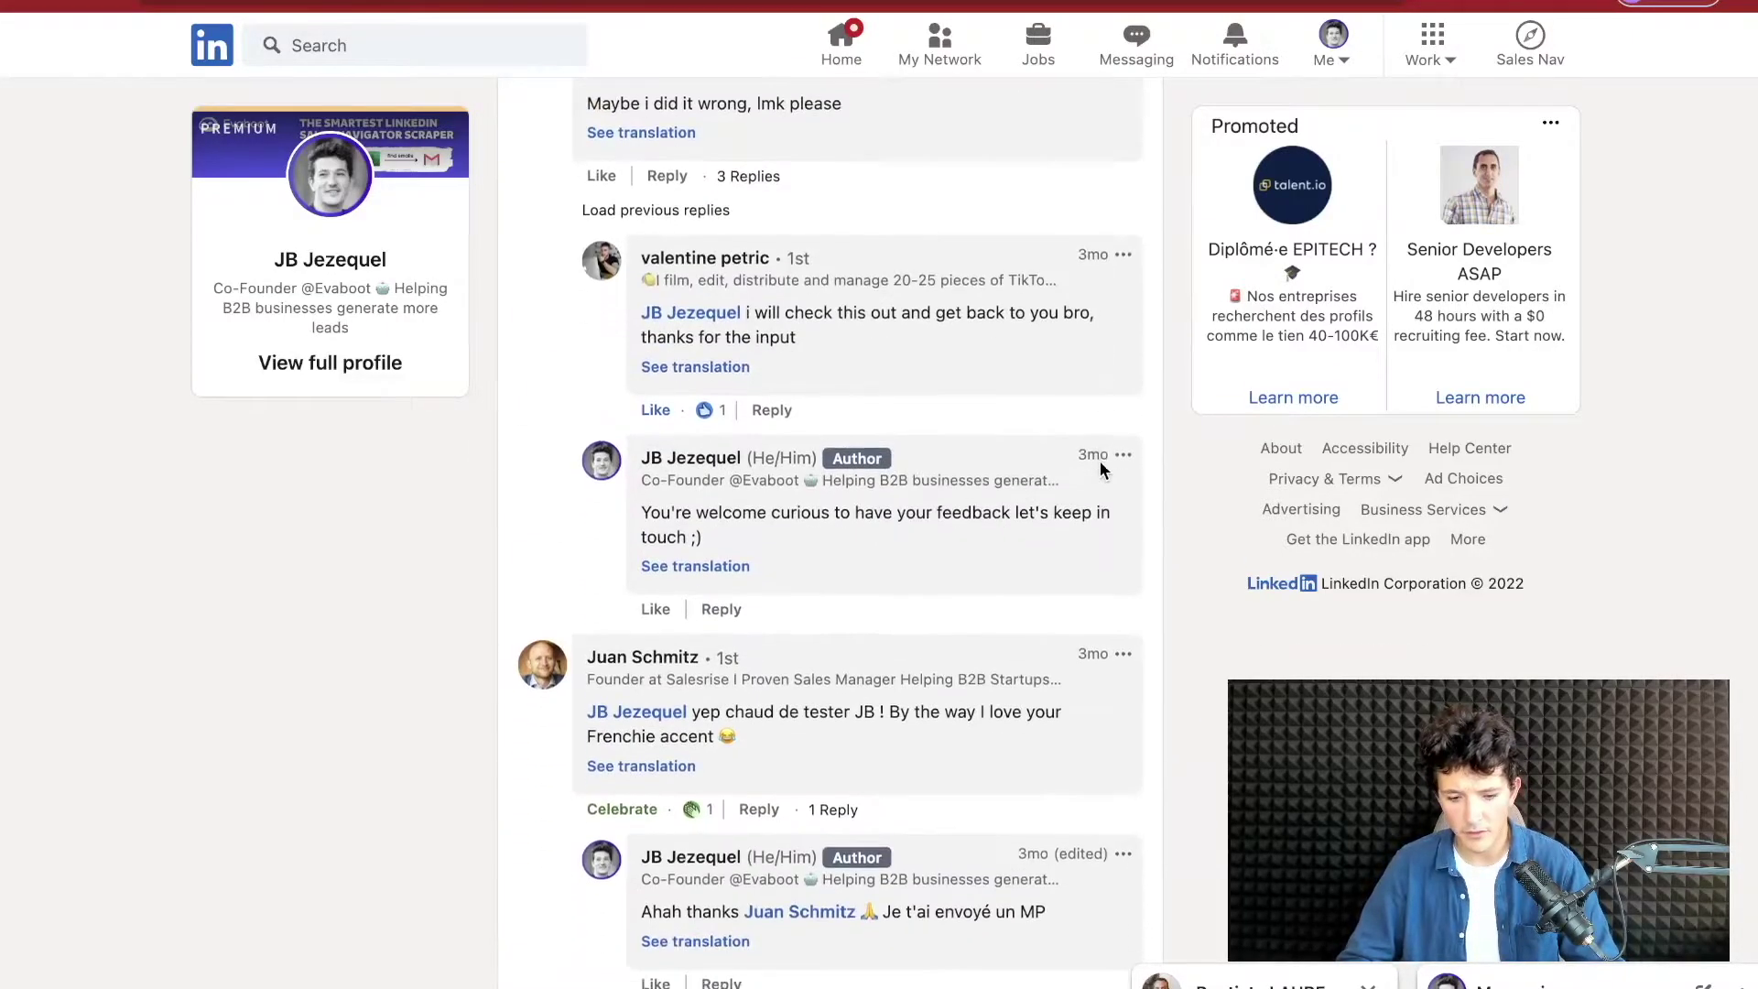
{"action": "scroll", "coordinate": [1100, 460], "scroll_direction": "down", "scroll_amount": 15}
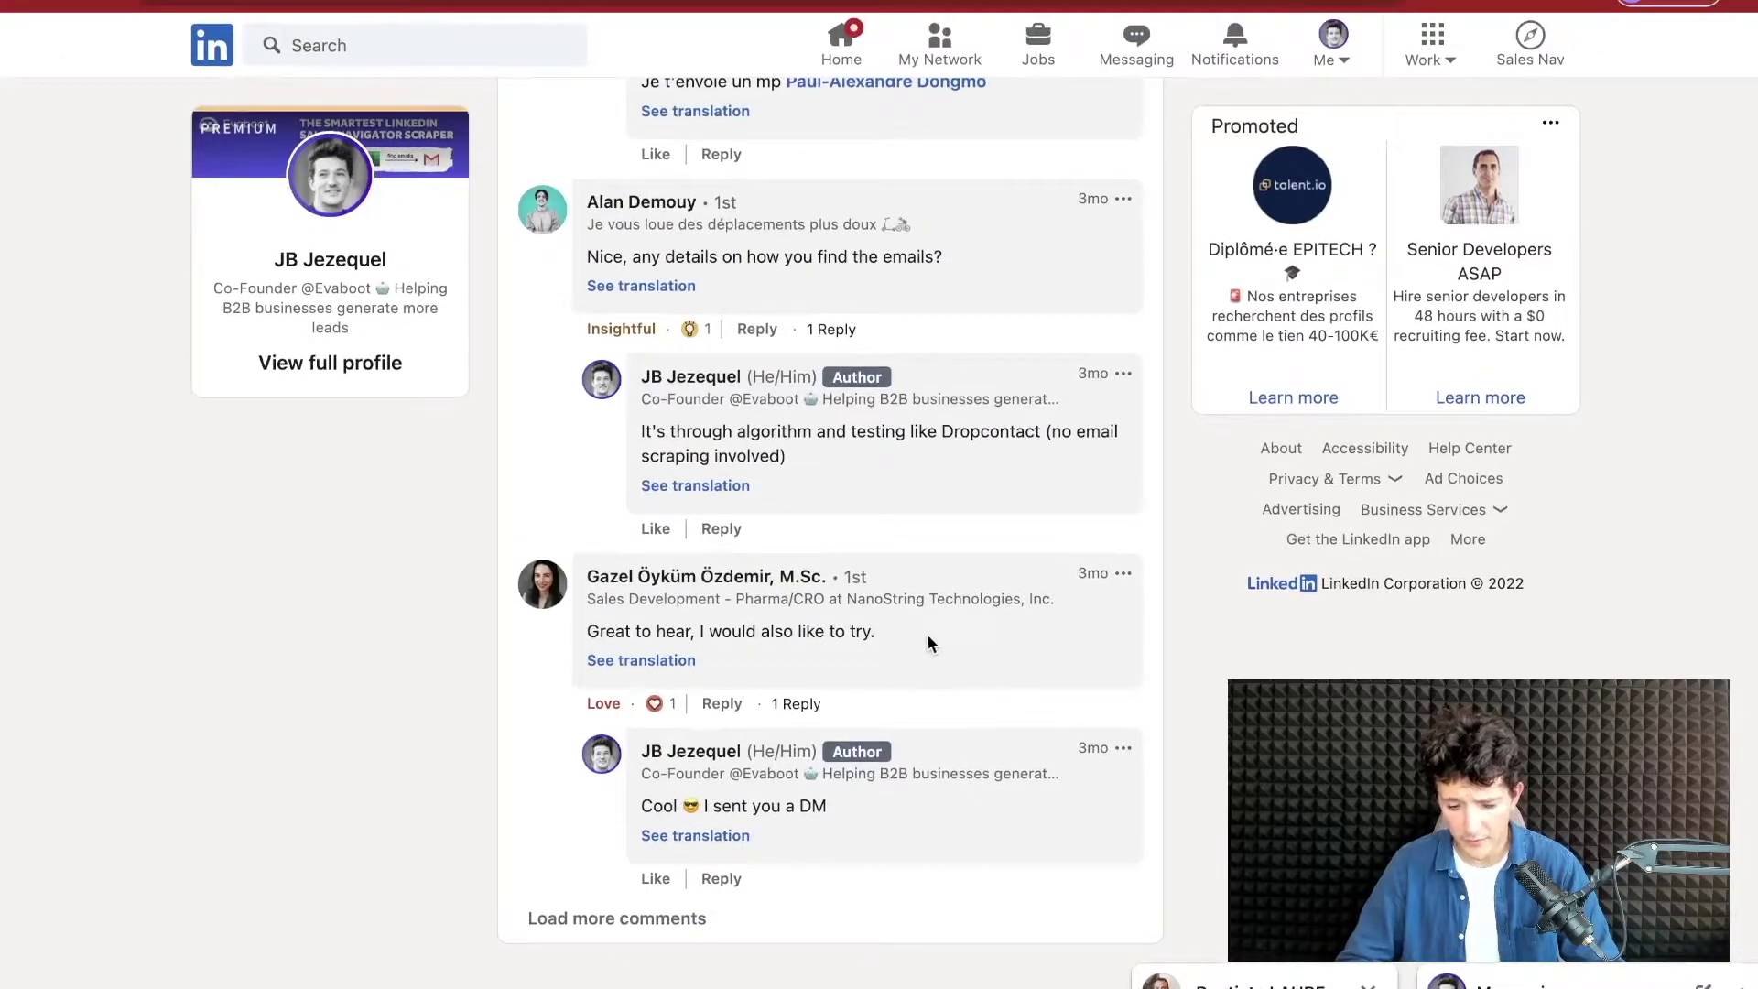
{"action": "left_click_drag", "start_coordinate": [927, 638], "coordinate": [597, 635]}
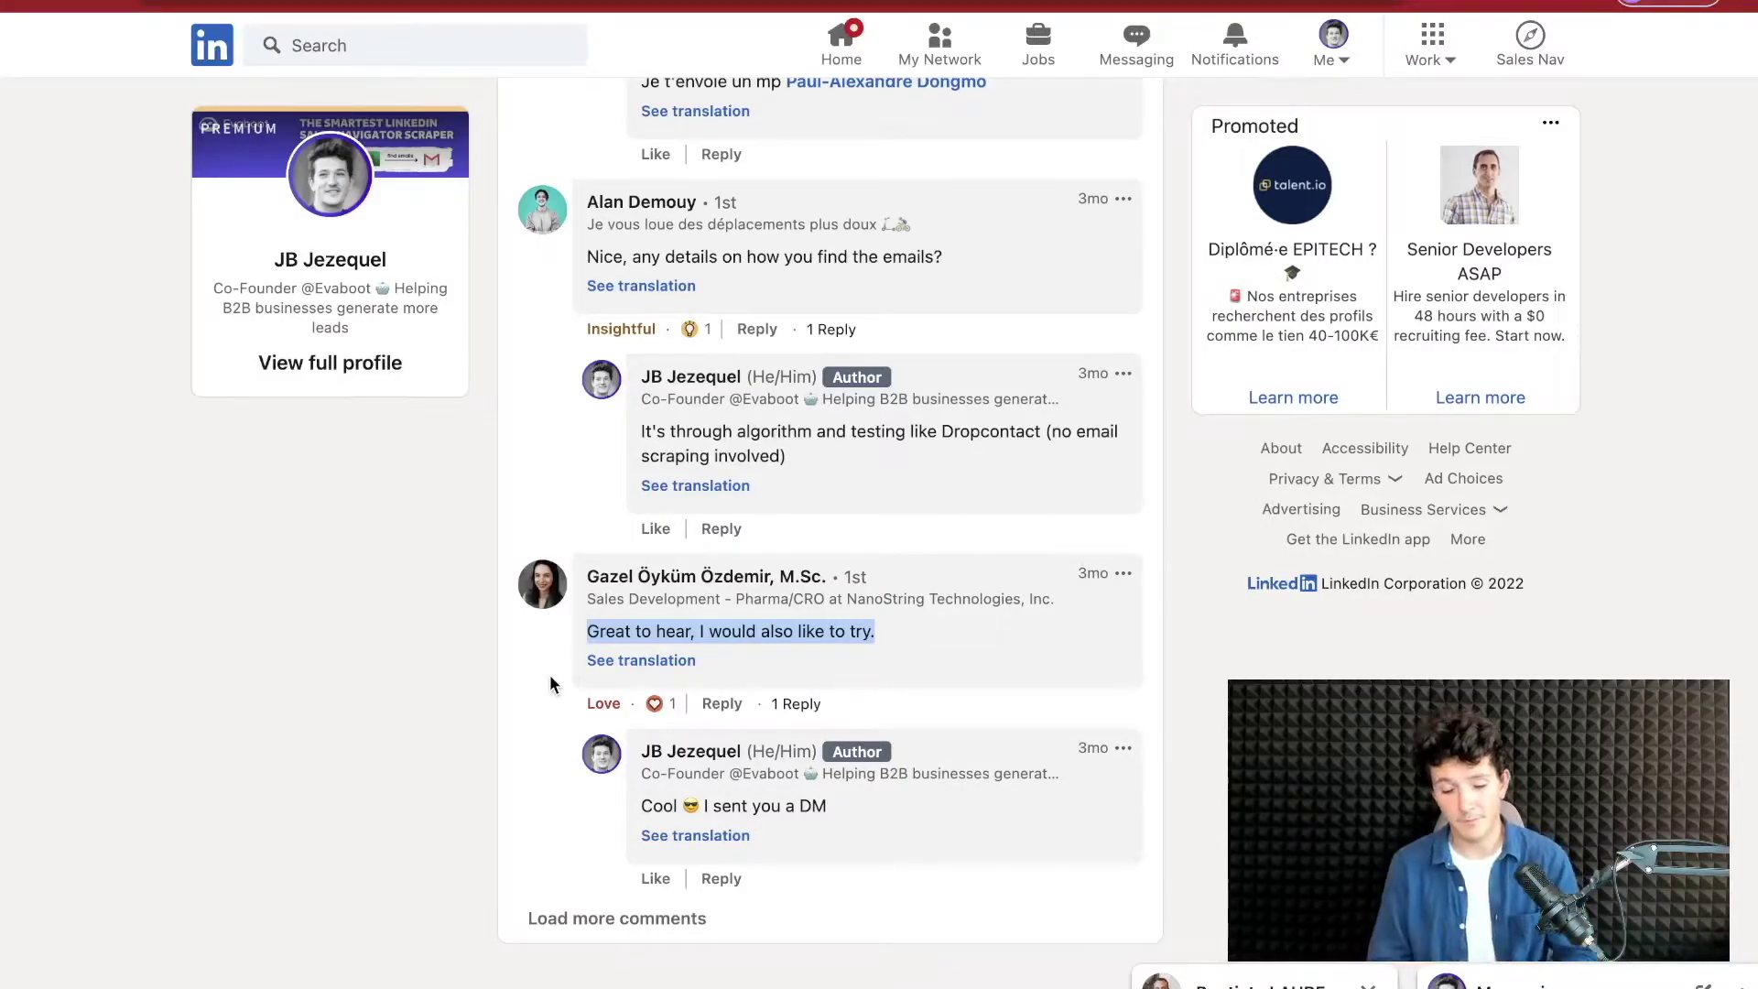
{"action": "scroll", "coordinate": [540, 665], "scroll_direction": "up", "scroll_amount": 15}
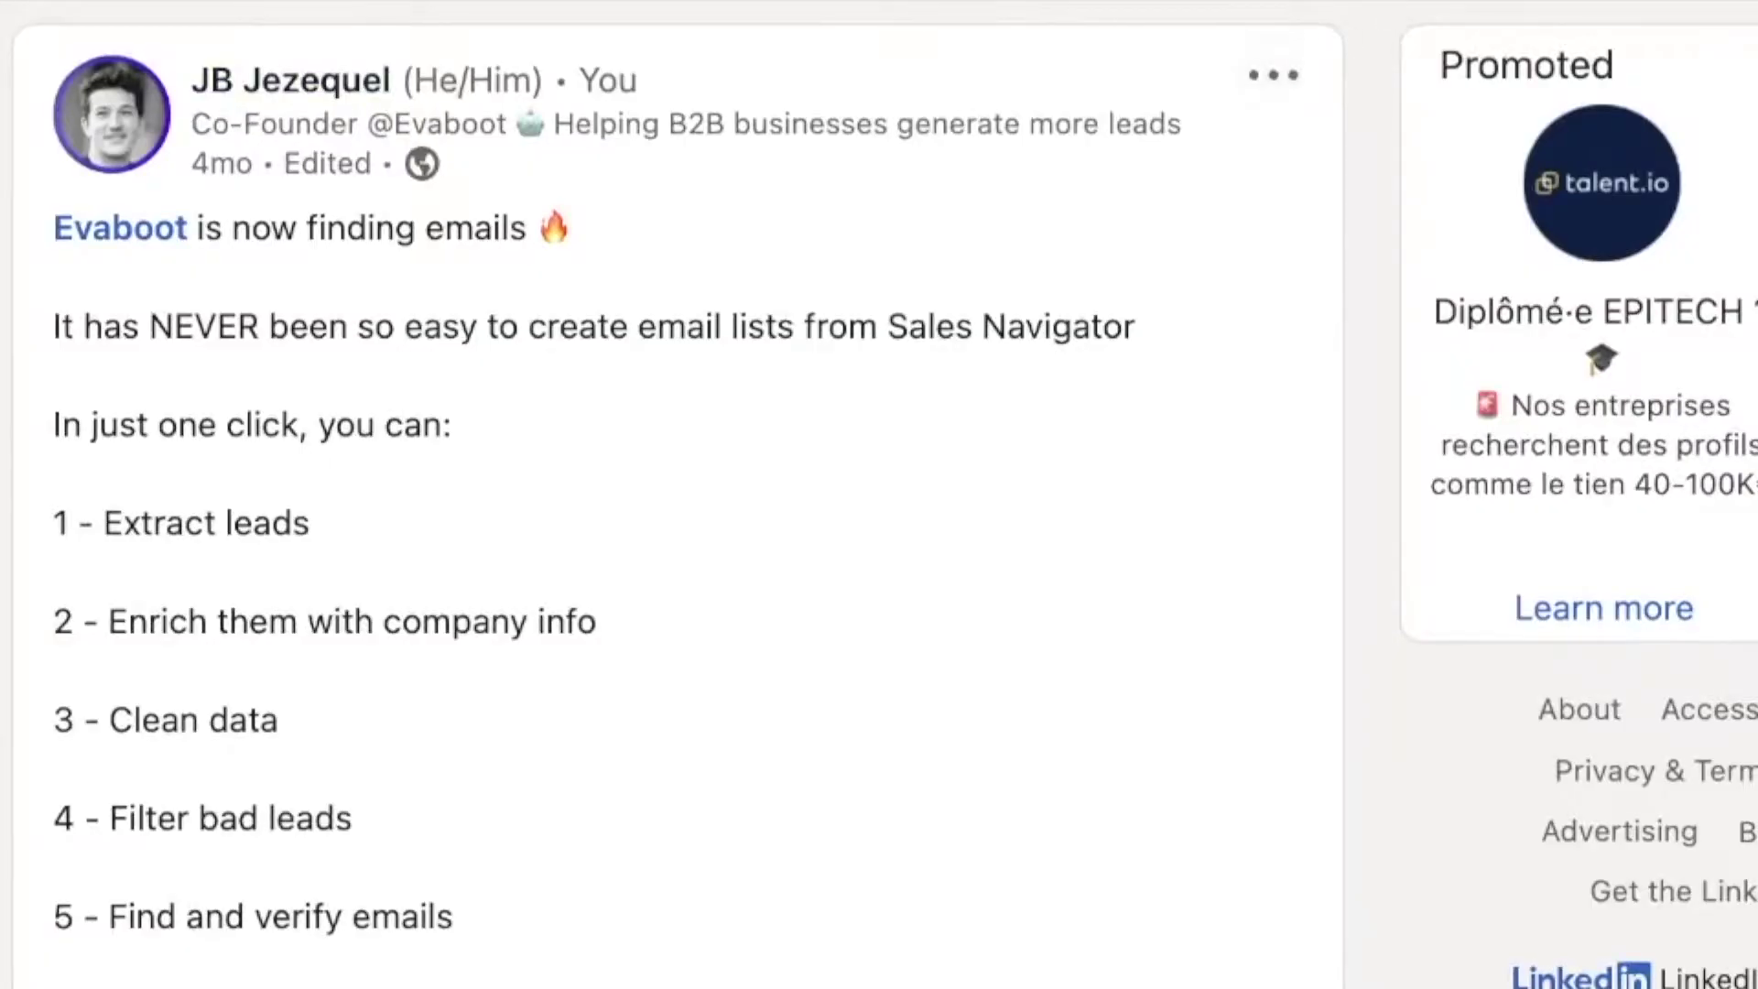
{"action": "left_click", "coordinate": [1268, 74]}
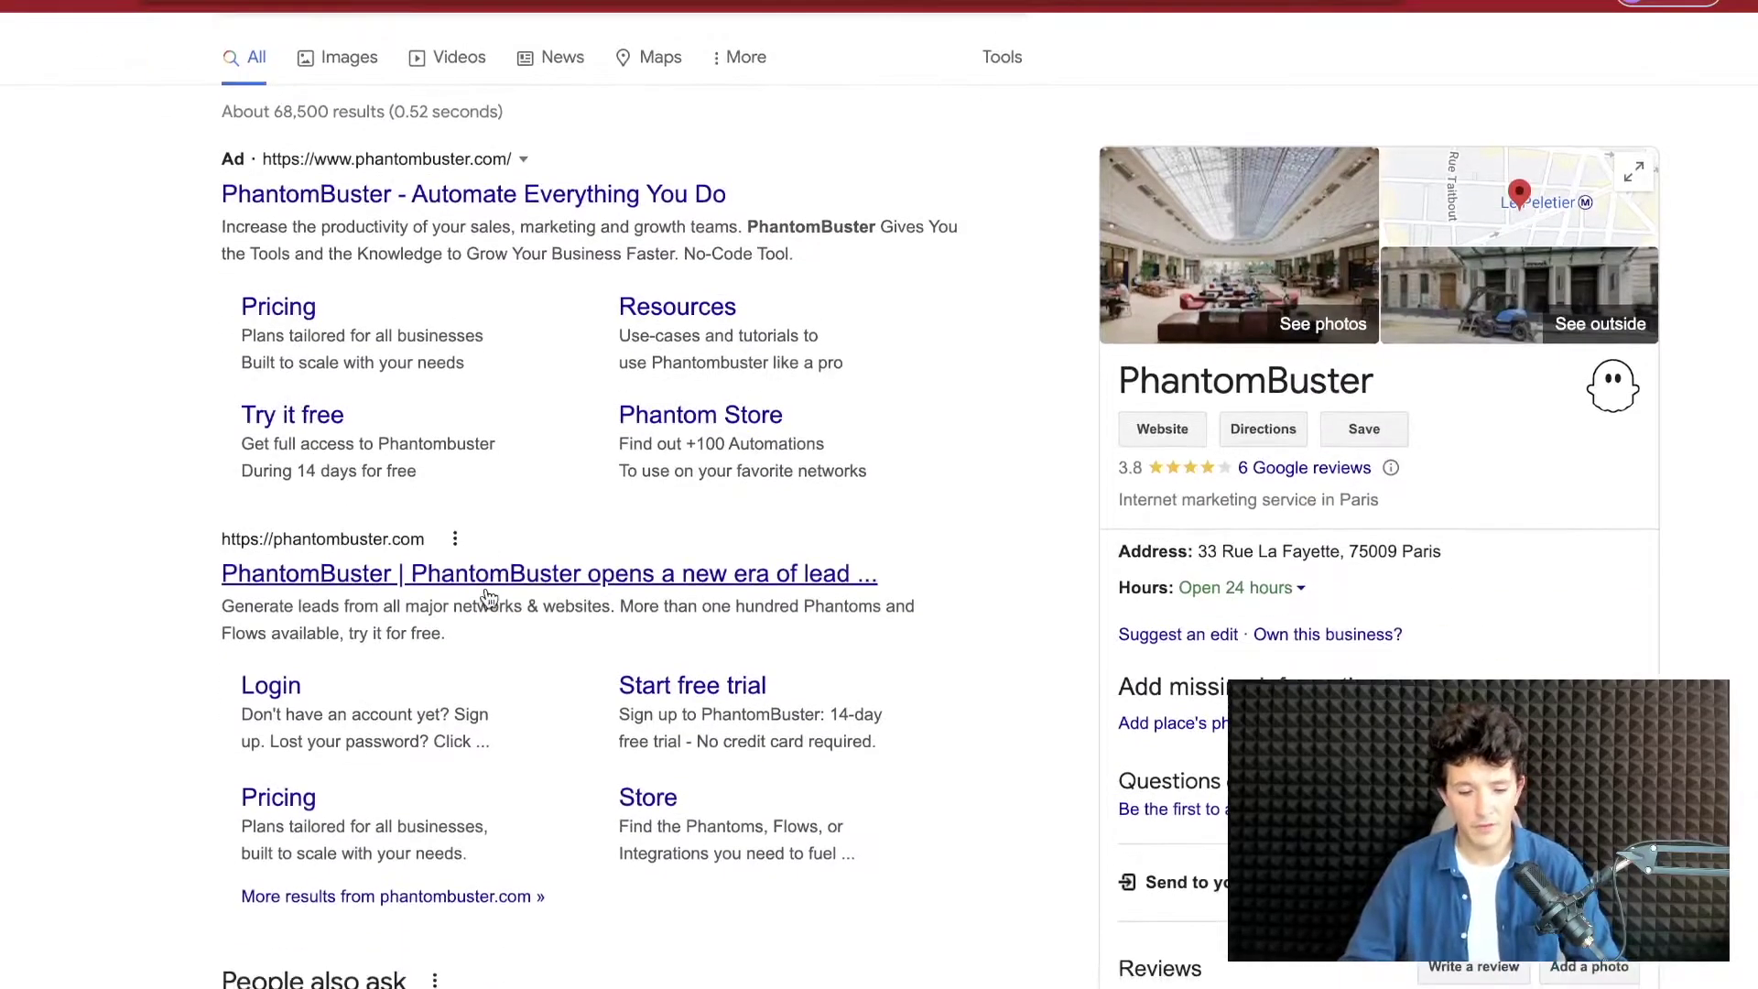
- On PhantomBuster's LinkedIn solutions, search 'post' and open the LinkedIn Post Likers Export phantom
{"action": "left_click", "coordinate": [448, 574]}
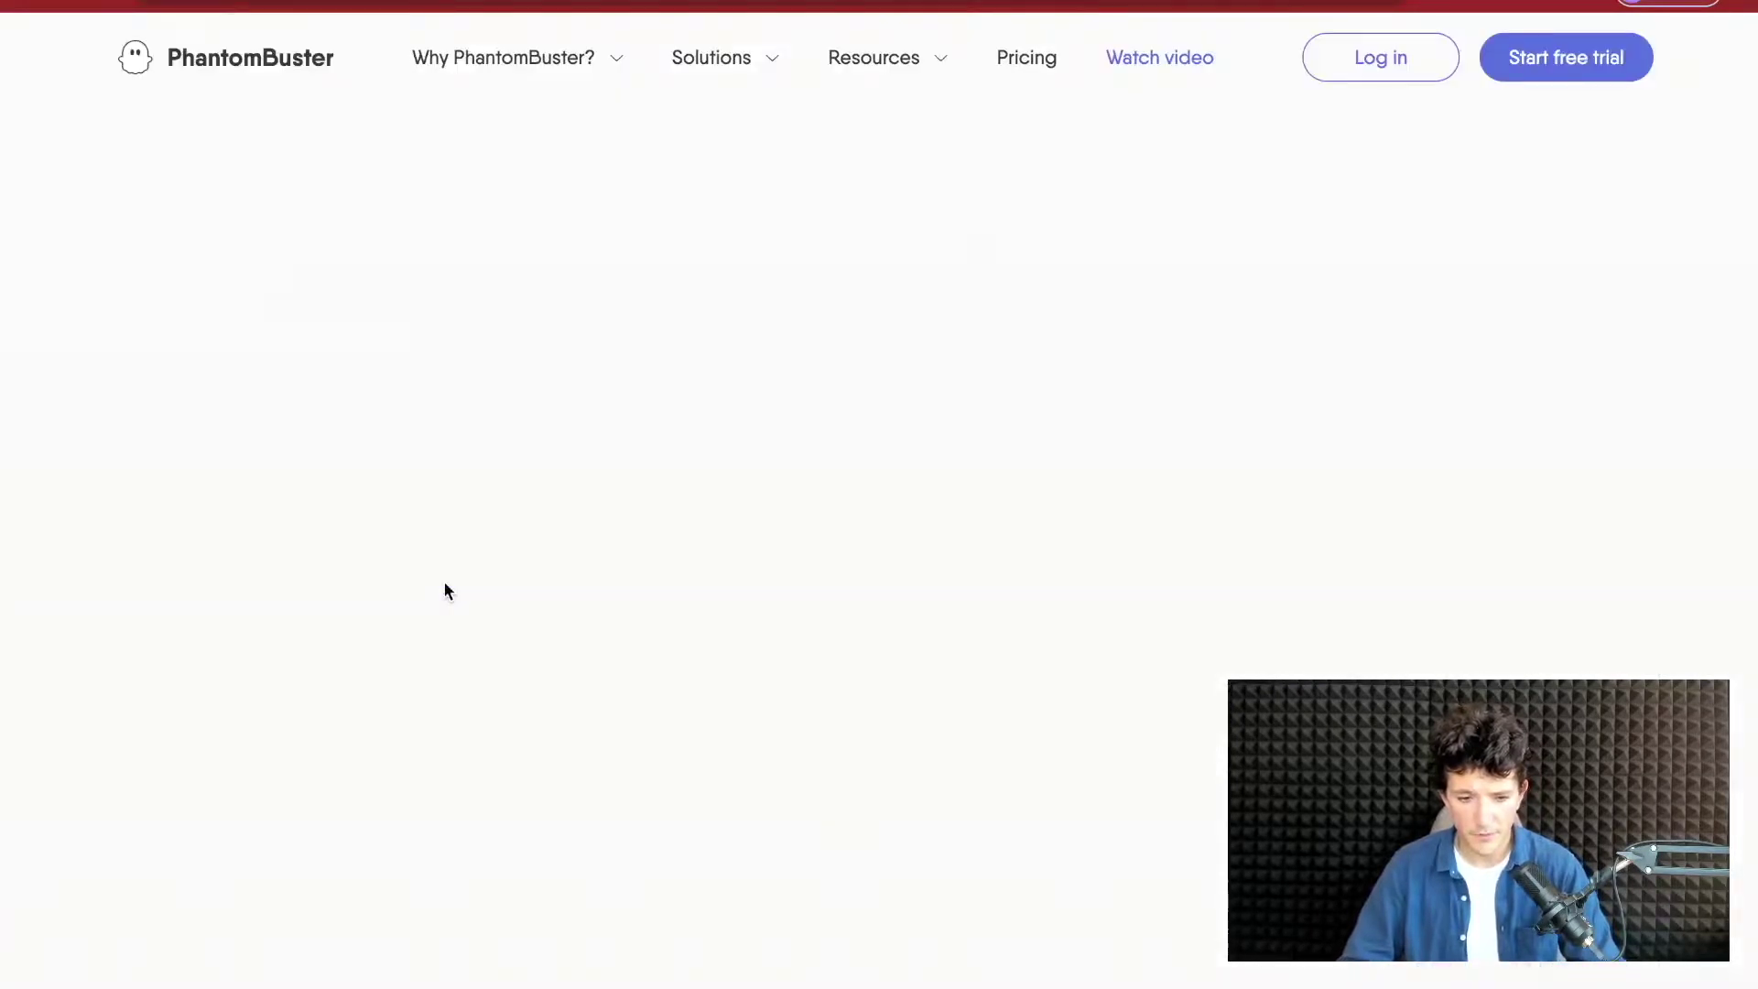
{"action": "mouse_move", "coordinate": [765, 62]}
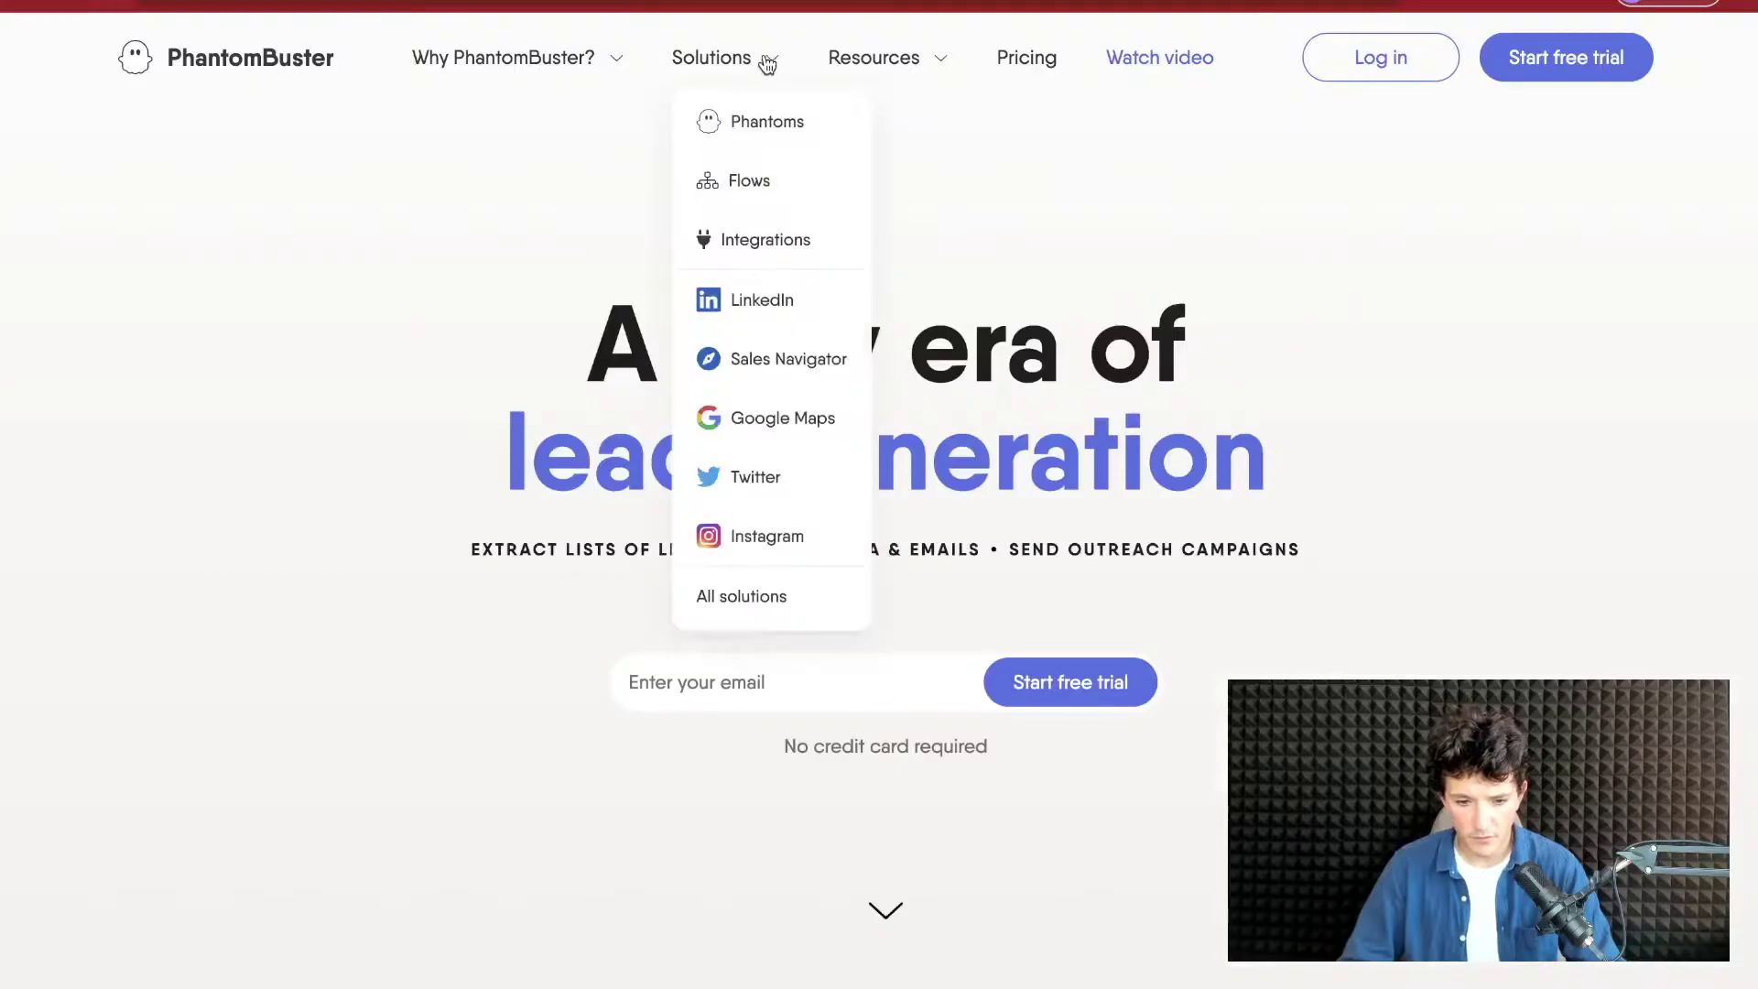
{"action": "left_click", "coordinate": [744, 297]}
{"action": "left_click", "coordinate": [191, 224]}
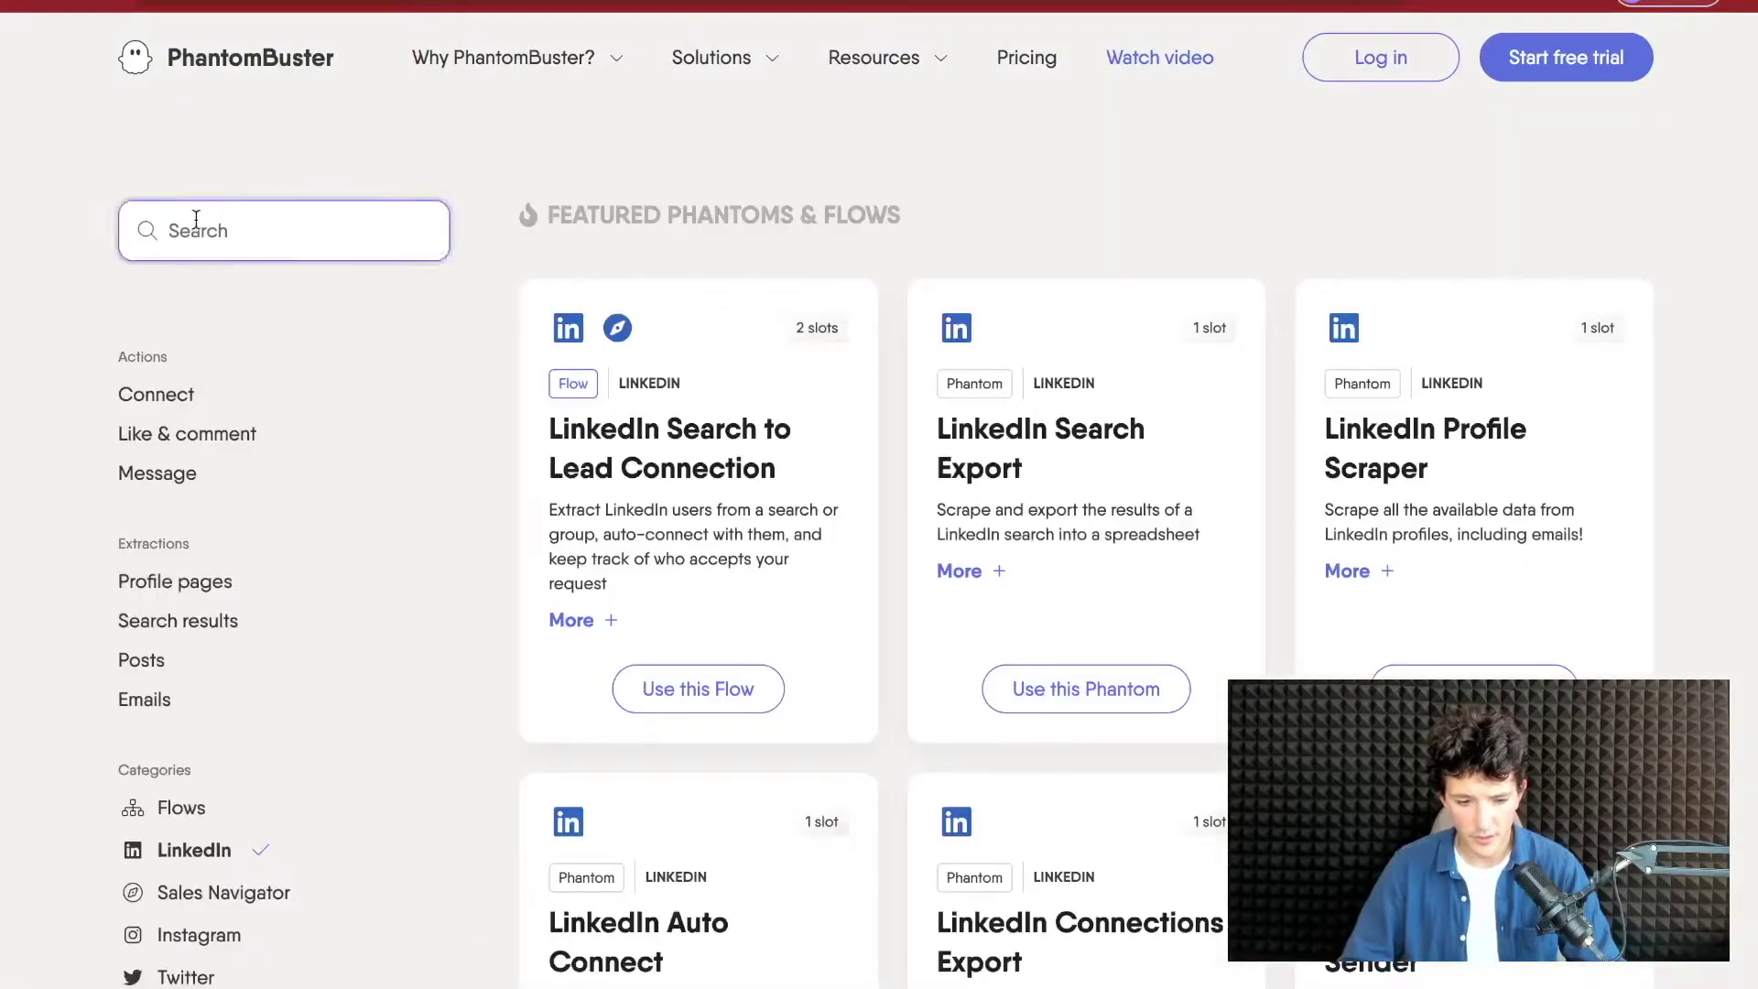
{"action": "type", "text": "post"}
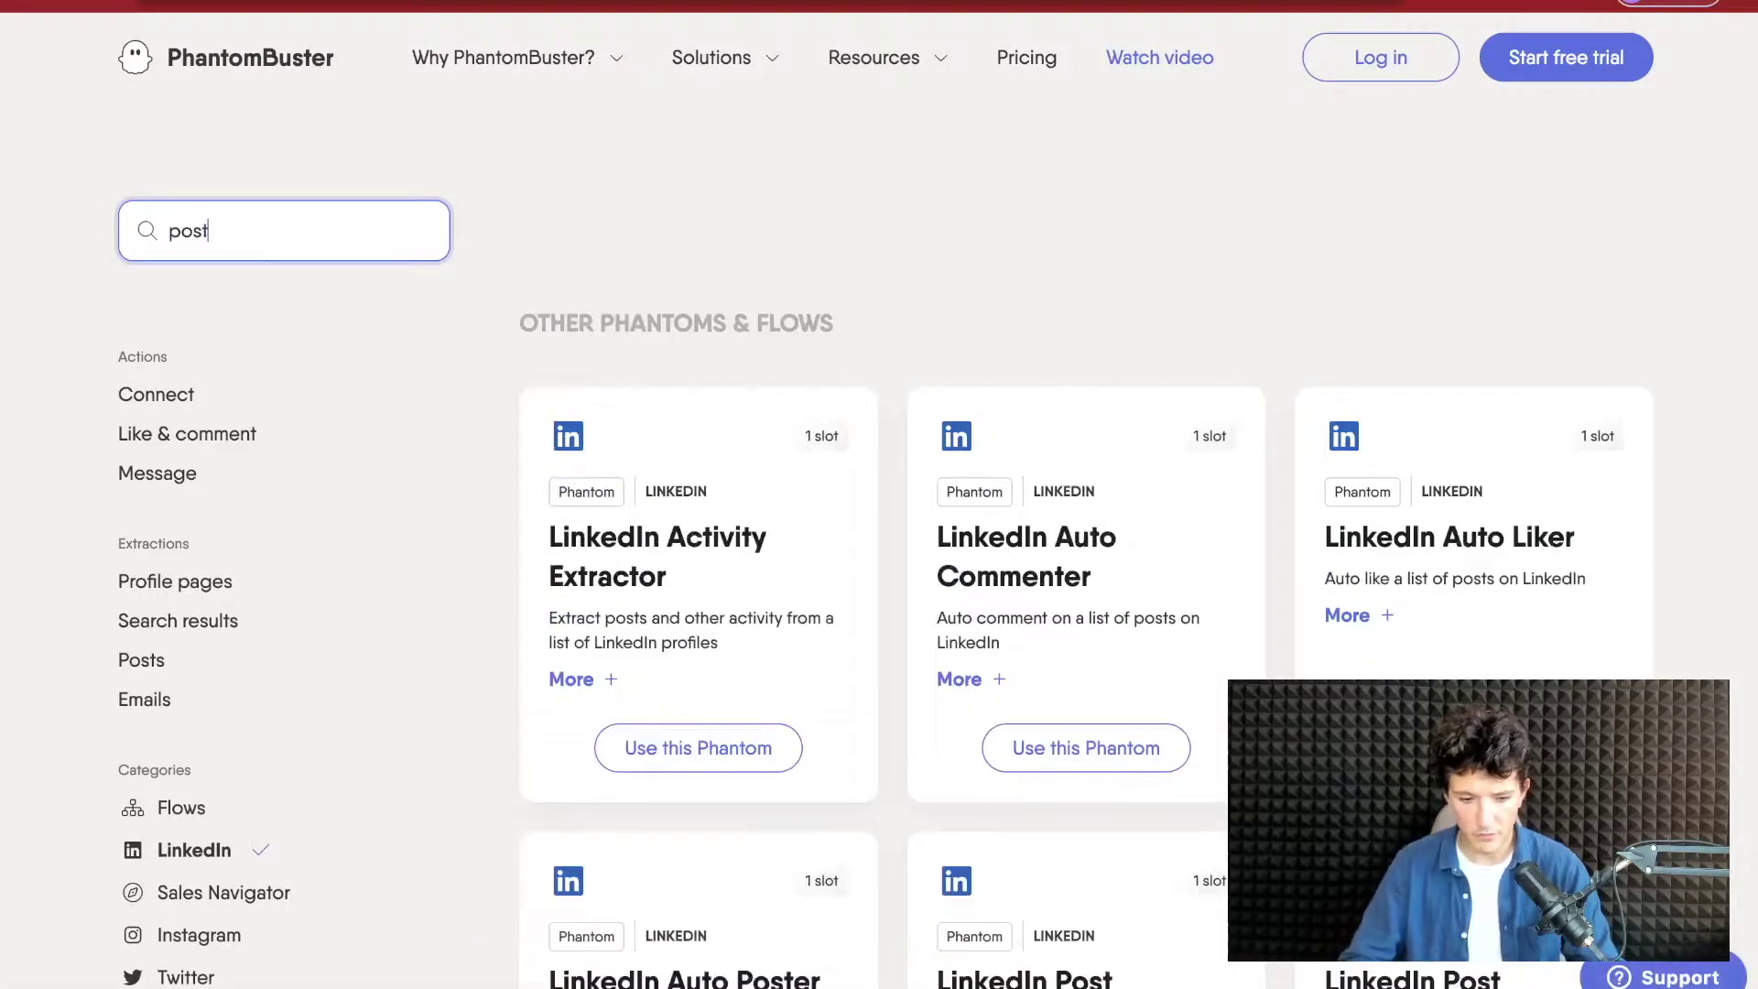
{"action": "scroll", "coordinate": [899, 457], "scroll_direction": "down", "scroll_amount": 5}
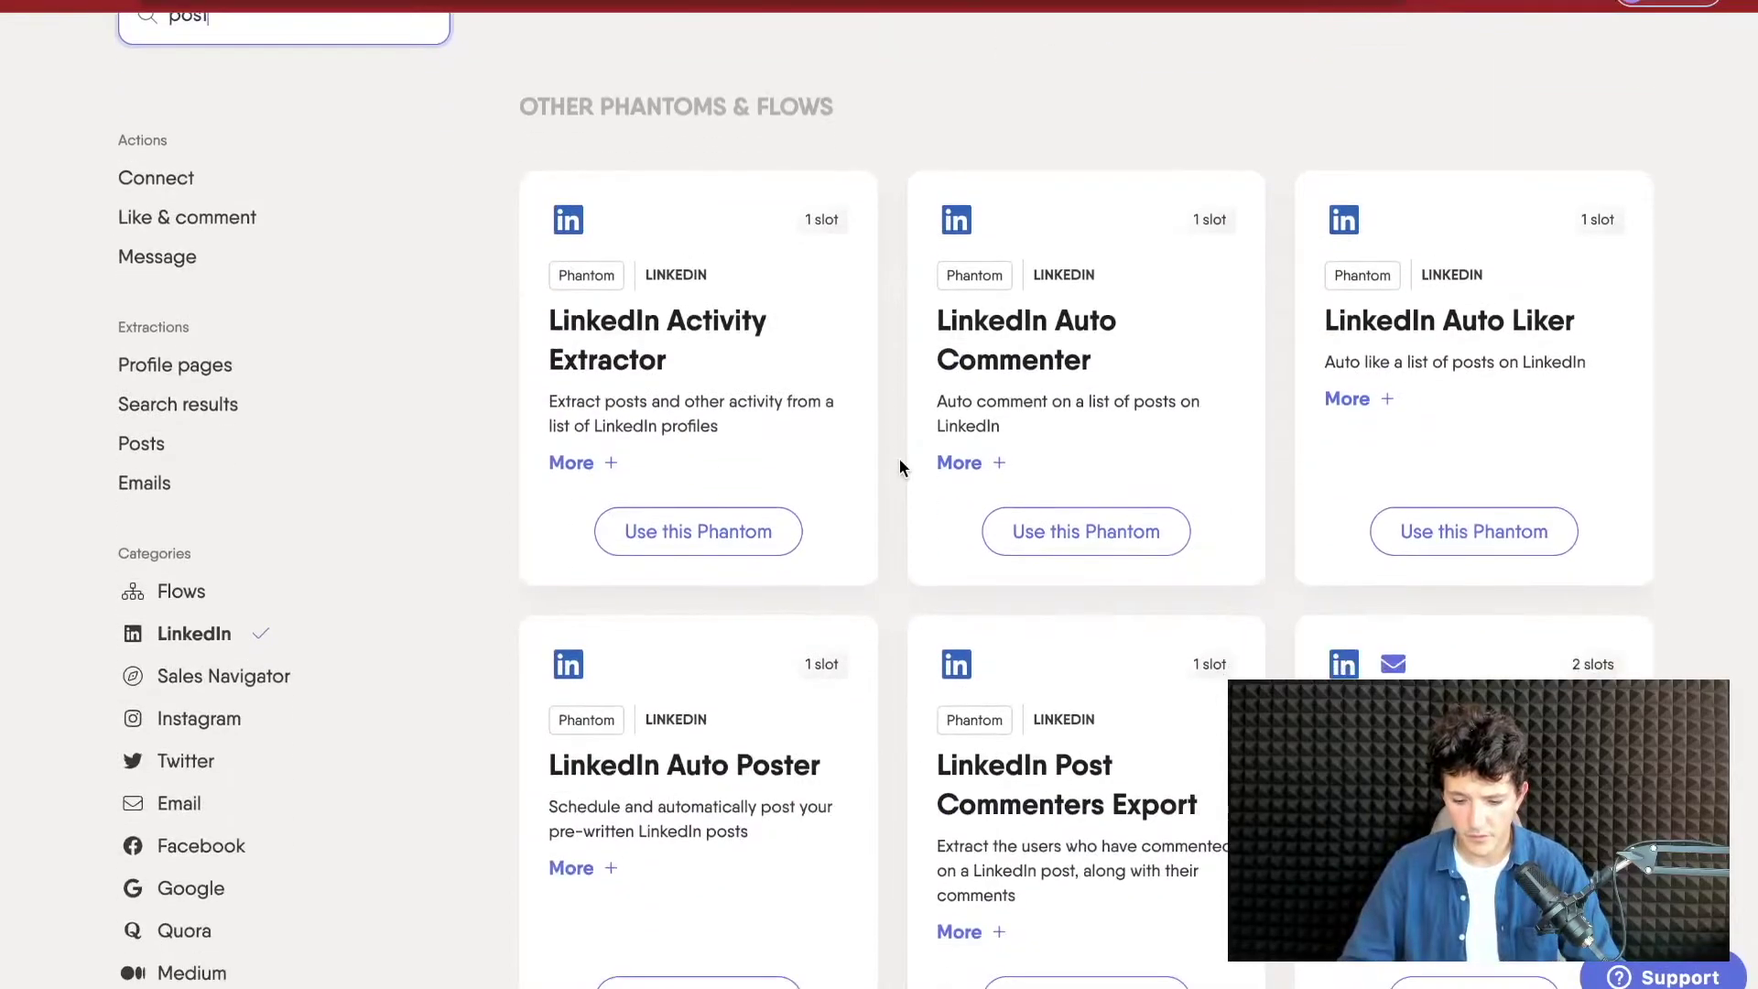
{"action": "scroll", "coordinate": [899, 458], "scroll_direction": "down", "scroll_amount": 3}
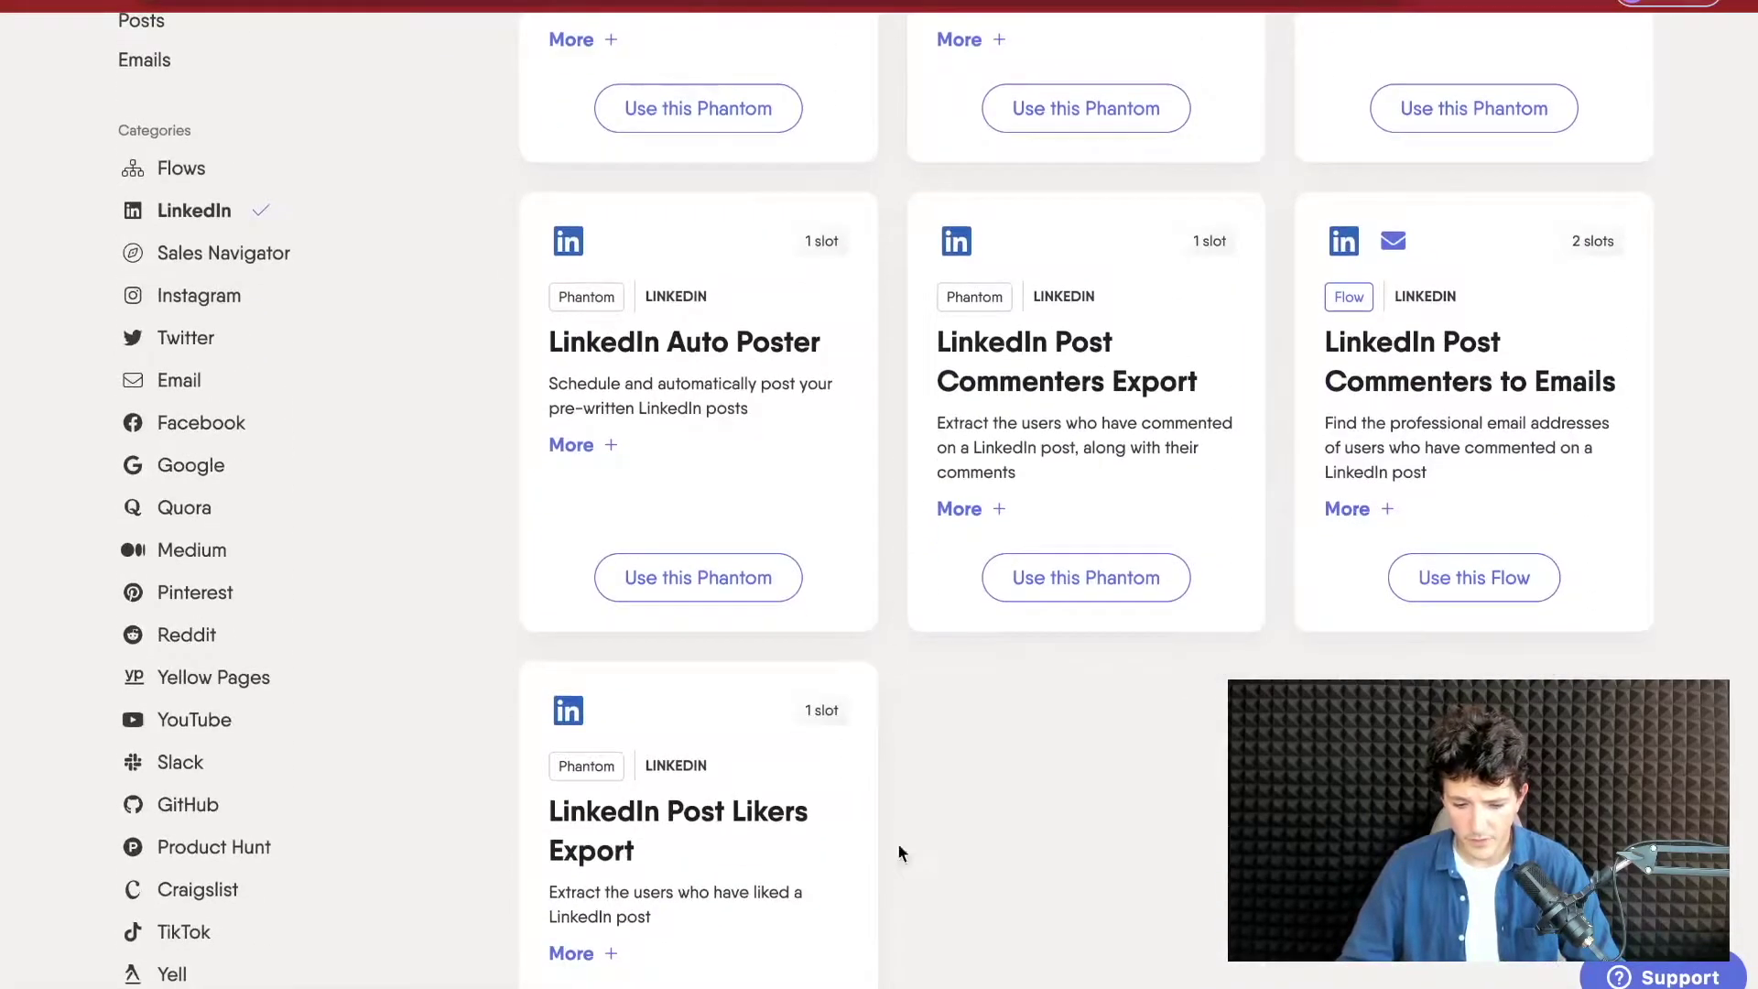
{"action": "scroll", "coordinate": [897, 843], "scroll_direction": "down", "scroll_amount": 1}
{"action": "scroll", "coordinate": [980, 833], "scroll_direction": "down", "scroll_amount": 3}
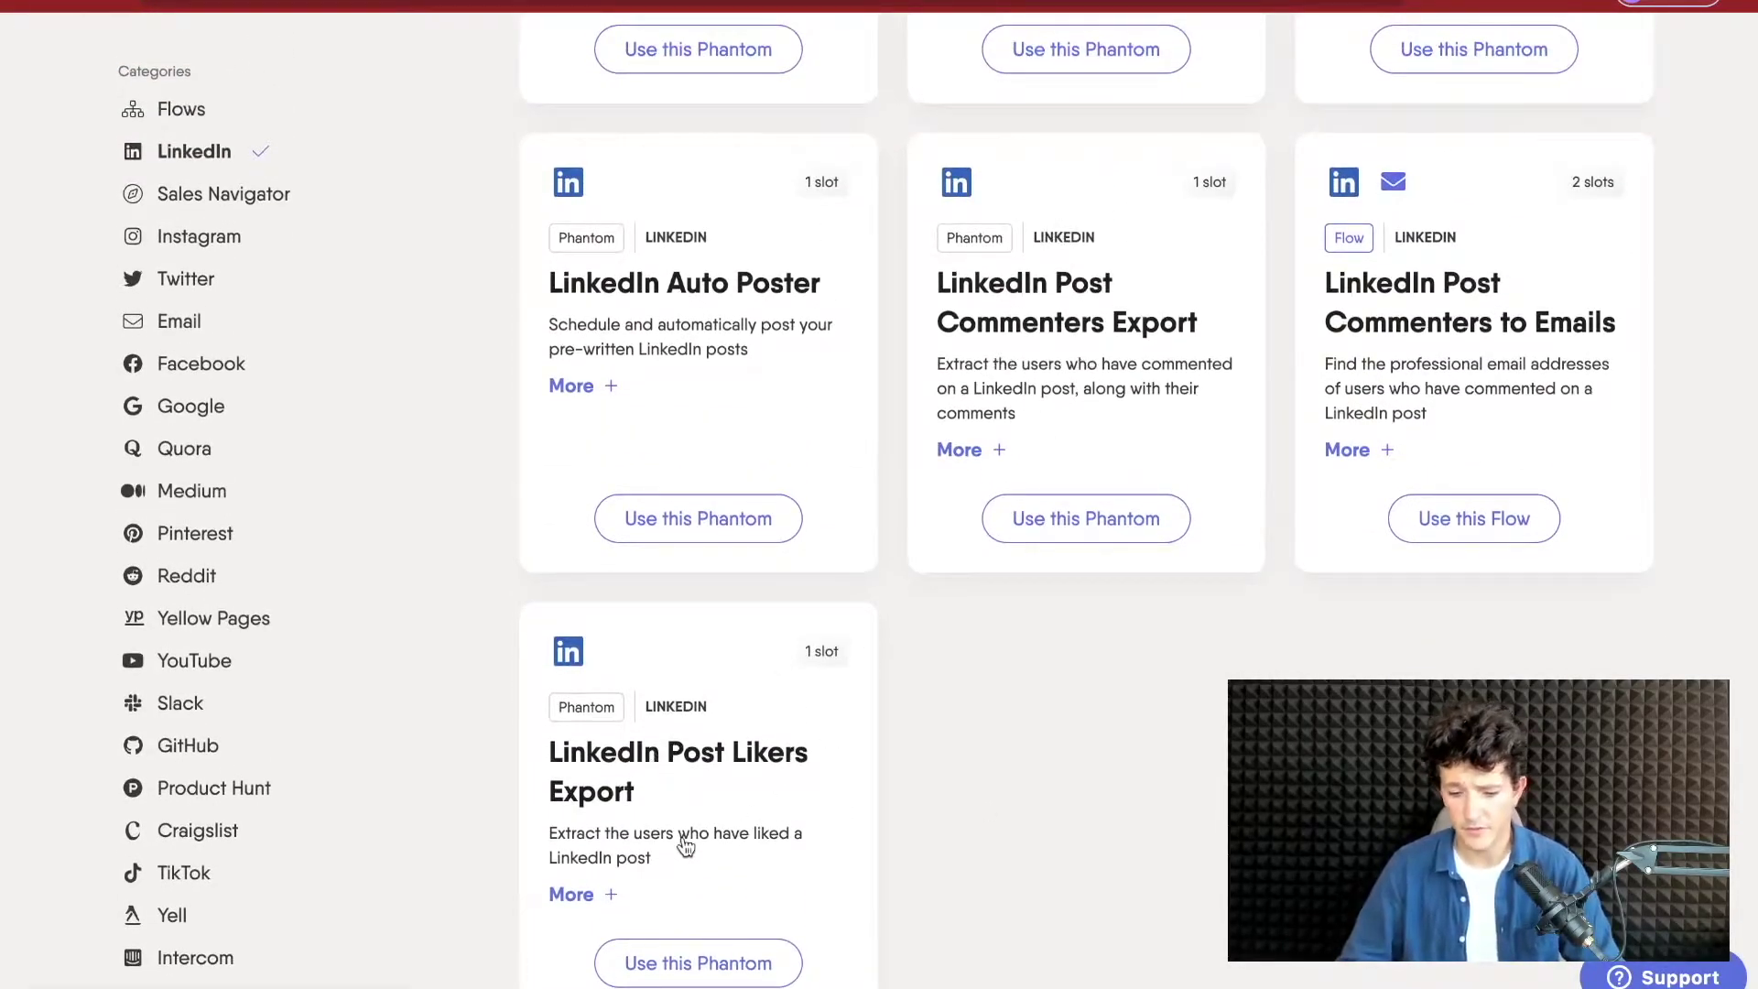
{"action": "scroll", "coordinate": [687, 843], "scroll_direction": "down", "scroll_amount": 1}
{"action": "left_click", "coordinate": [743, 729]}
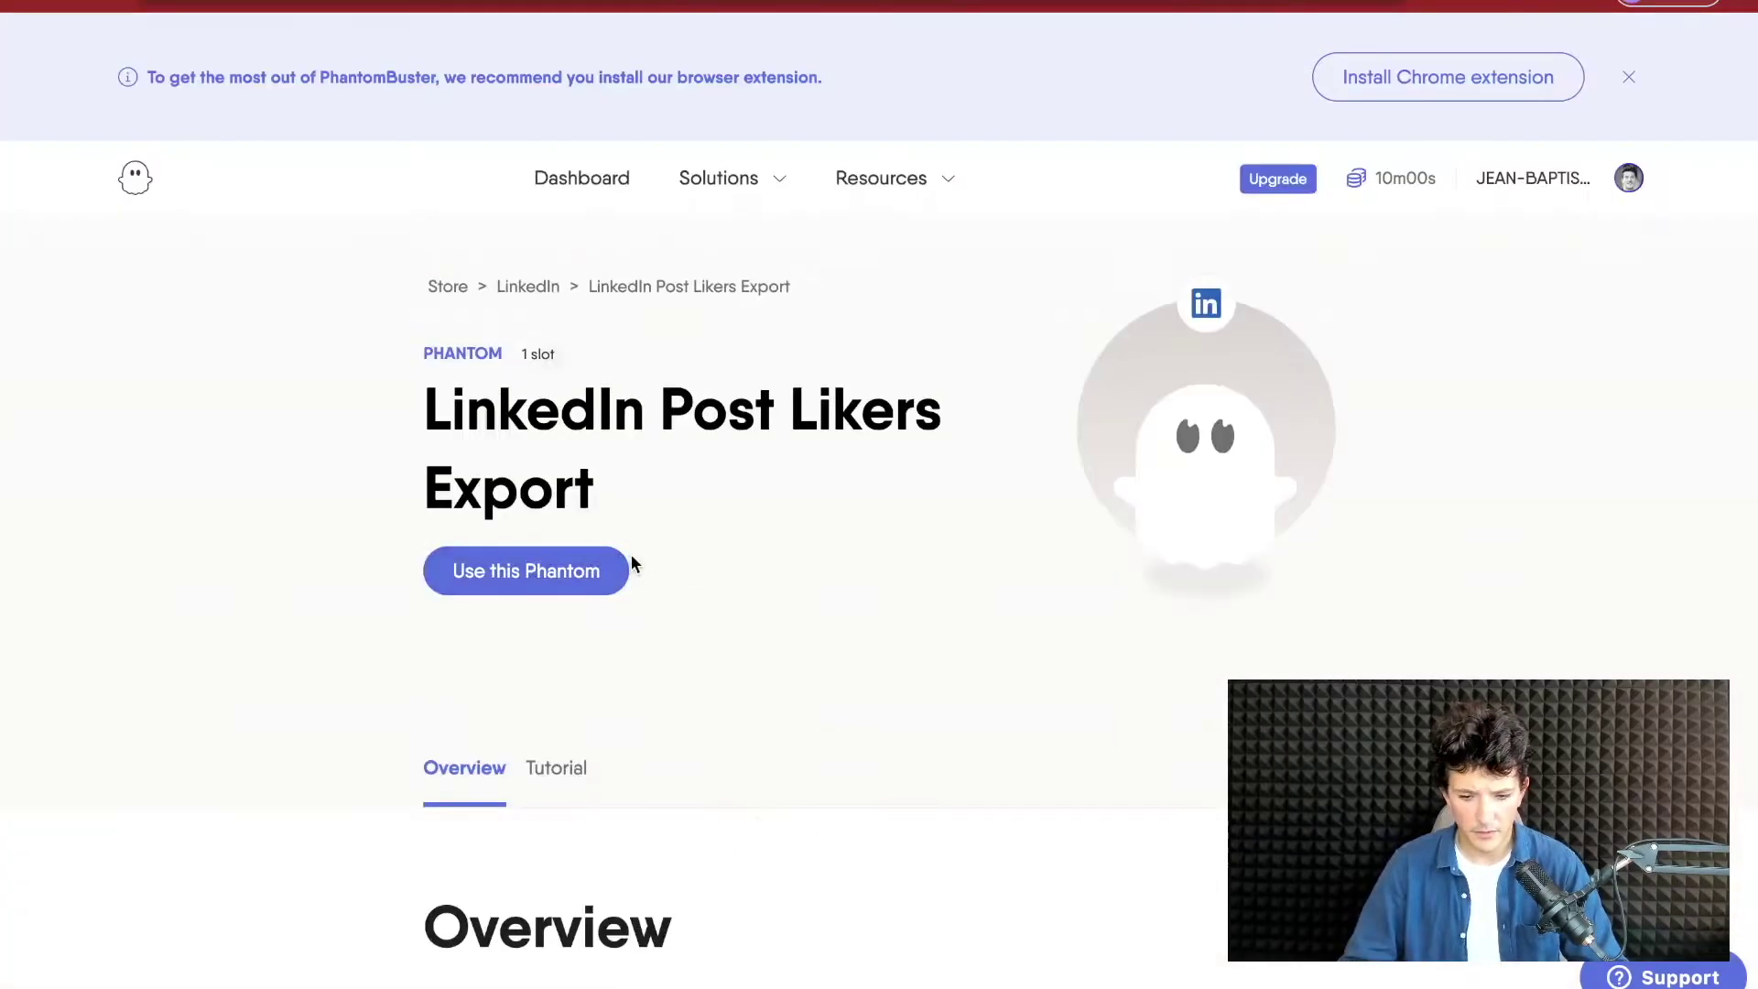
- Start using the phantom and install the PhantomBuster extension in Chrome
{"action": "left_click", "coordinate": [550, 575]}
{"action": "scroll", "coordinate": [957, 627], "scroll_direction": "down", "scroll_amount": 3}
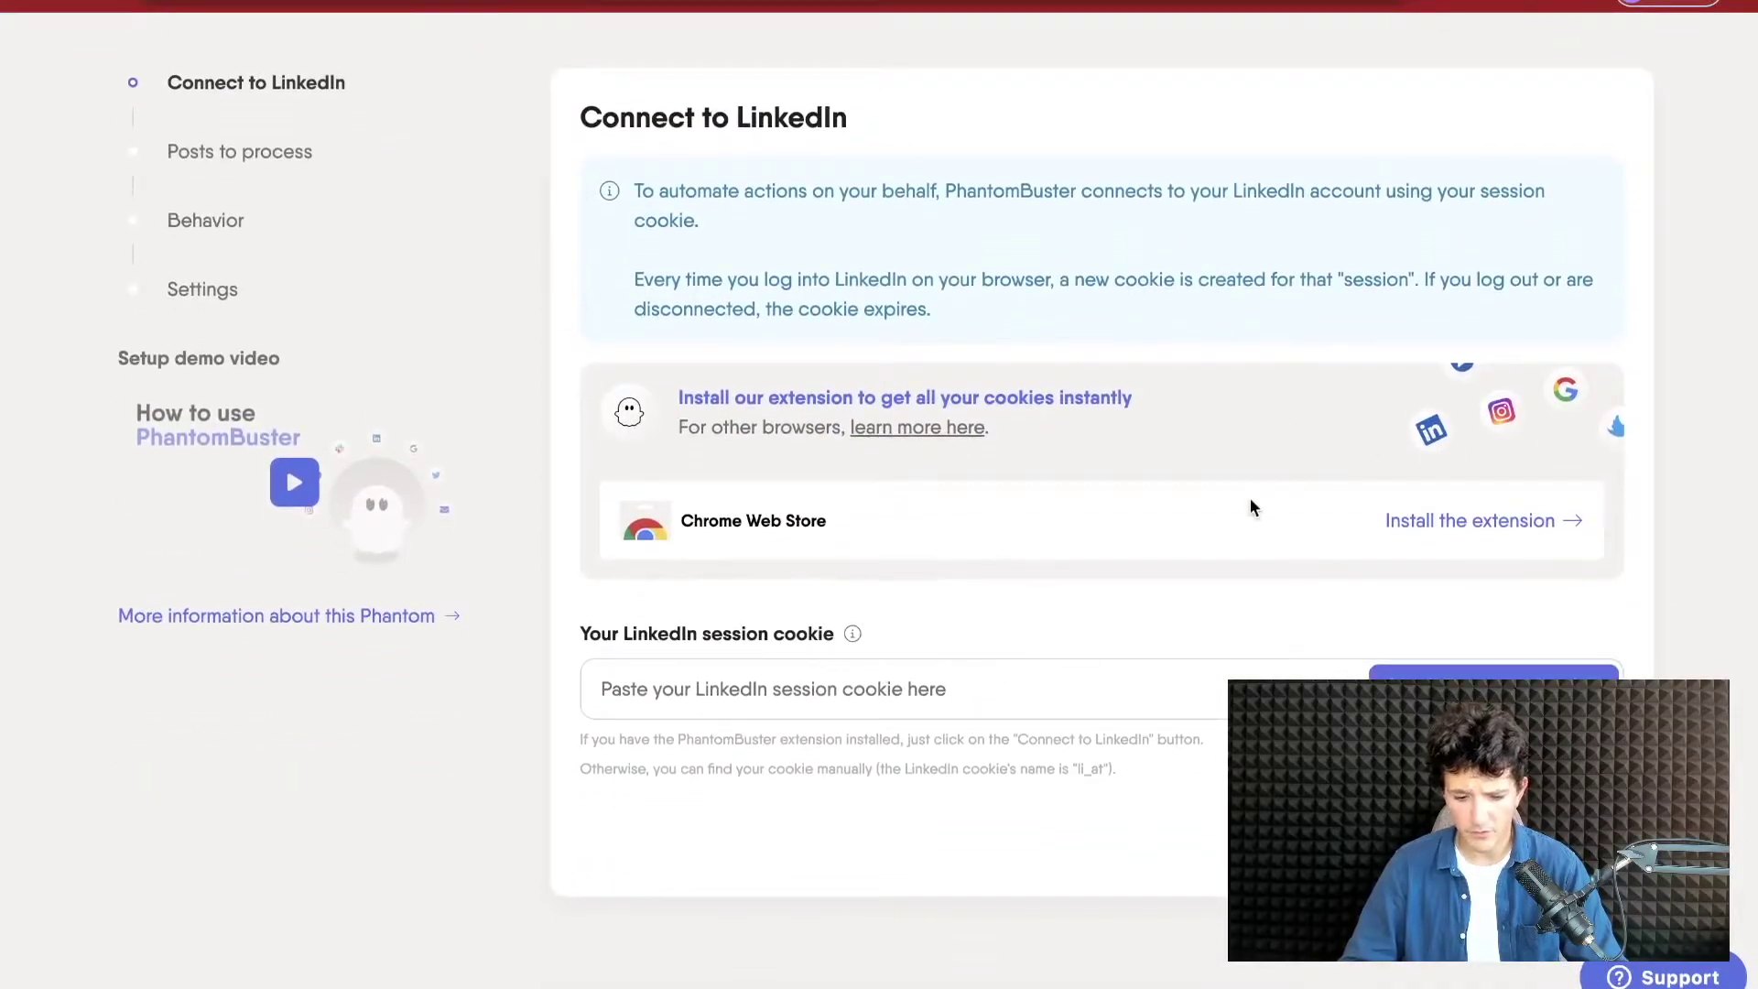
{"action": "left_click", "coordinate": [1470, 520]}
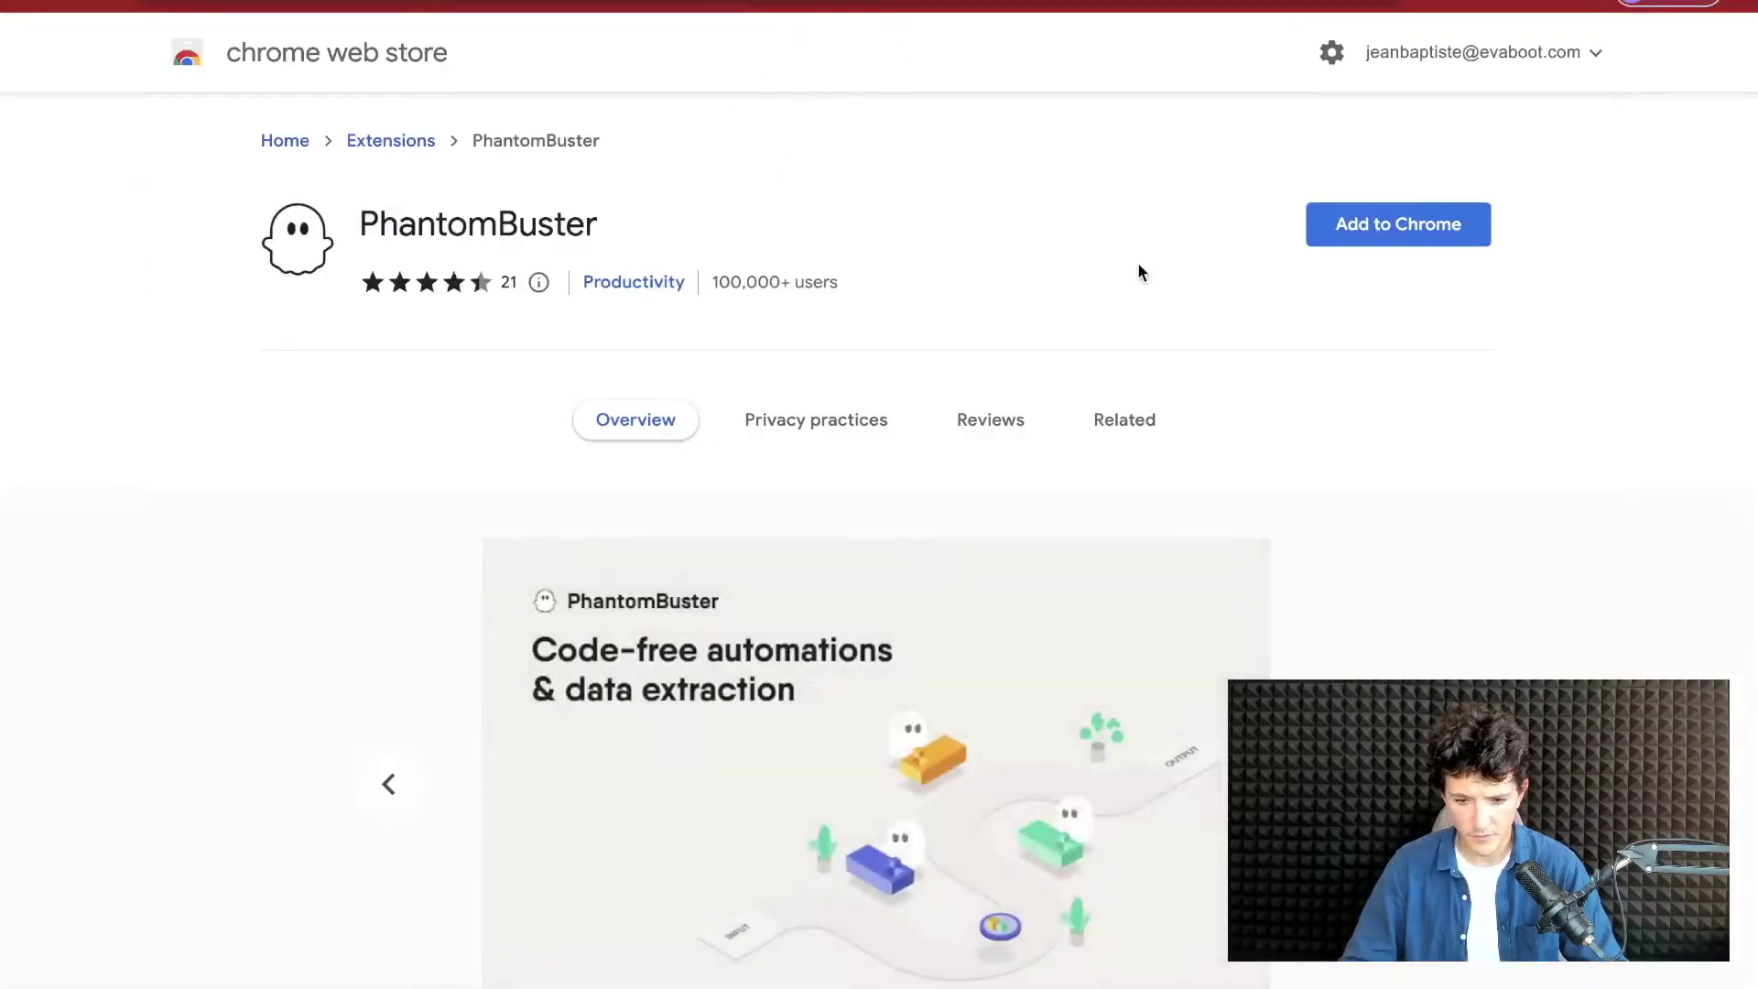
{"action": "left_click", "coordinate": [1356, 226]}
{"action": "left_click", "coordinate": [1059, 593]}
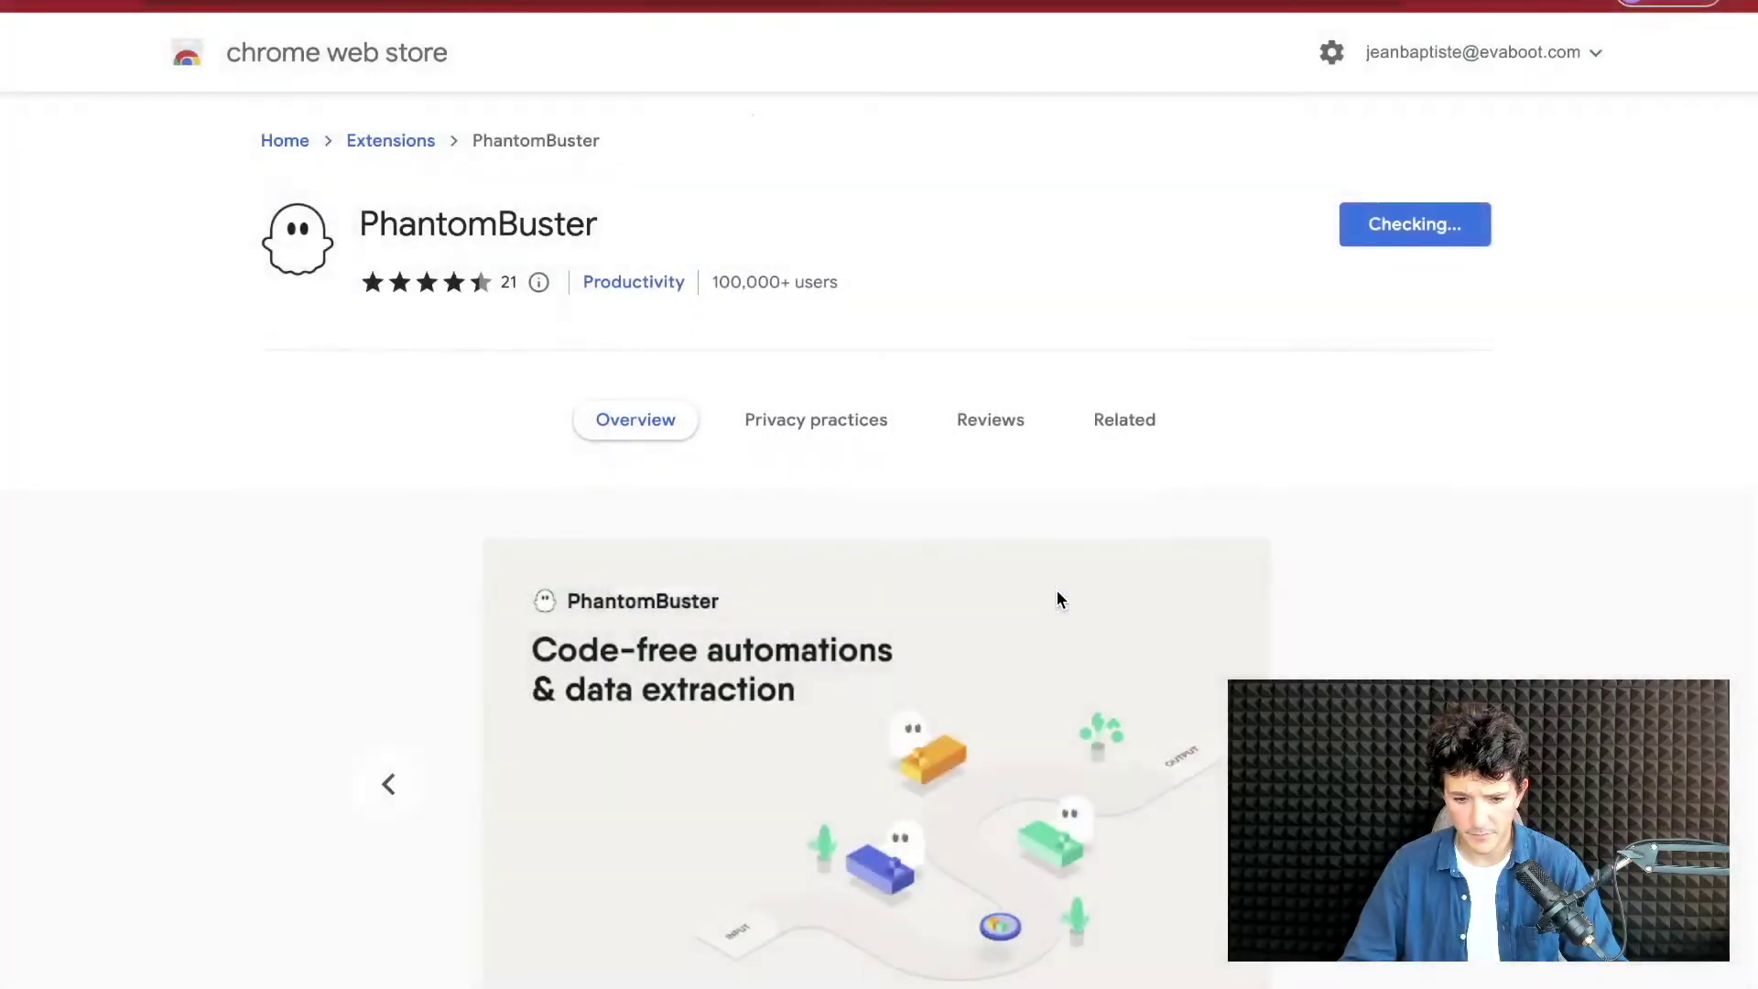
{"action": "left_click", "coordinate": [1511, 25]}
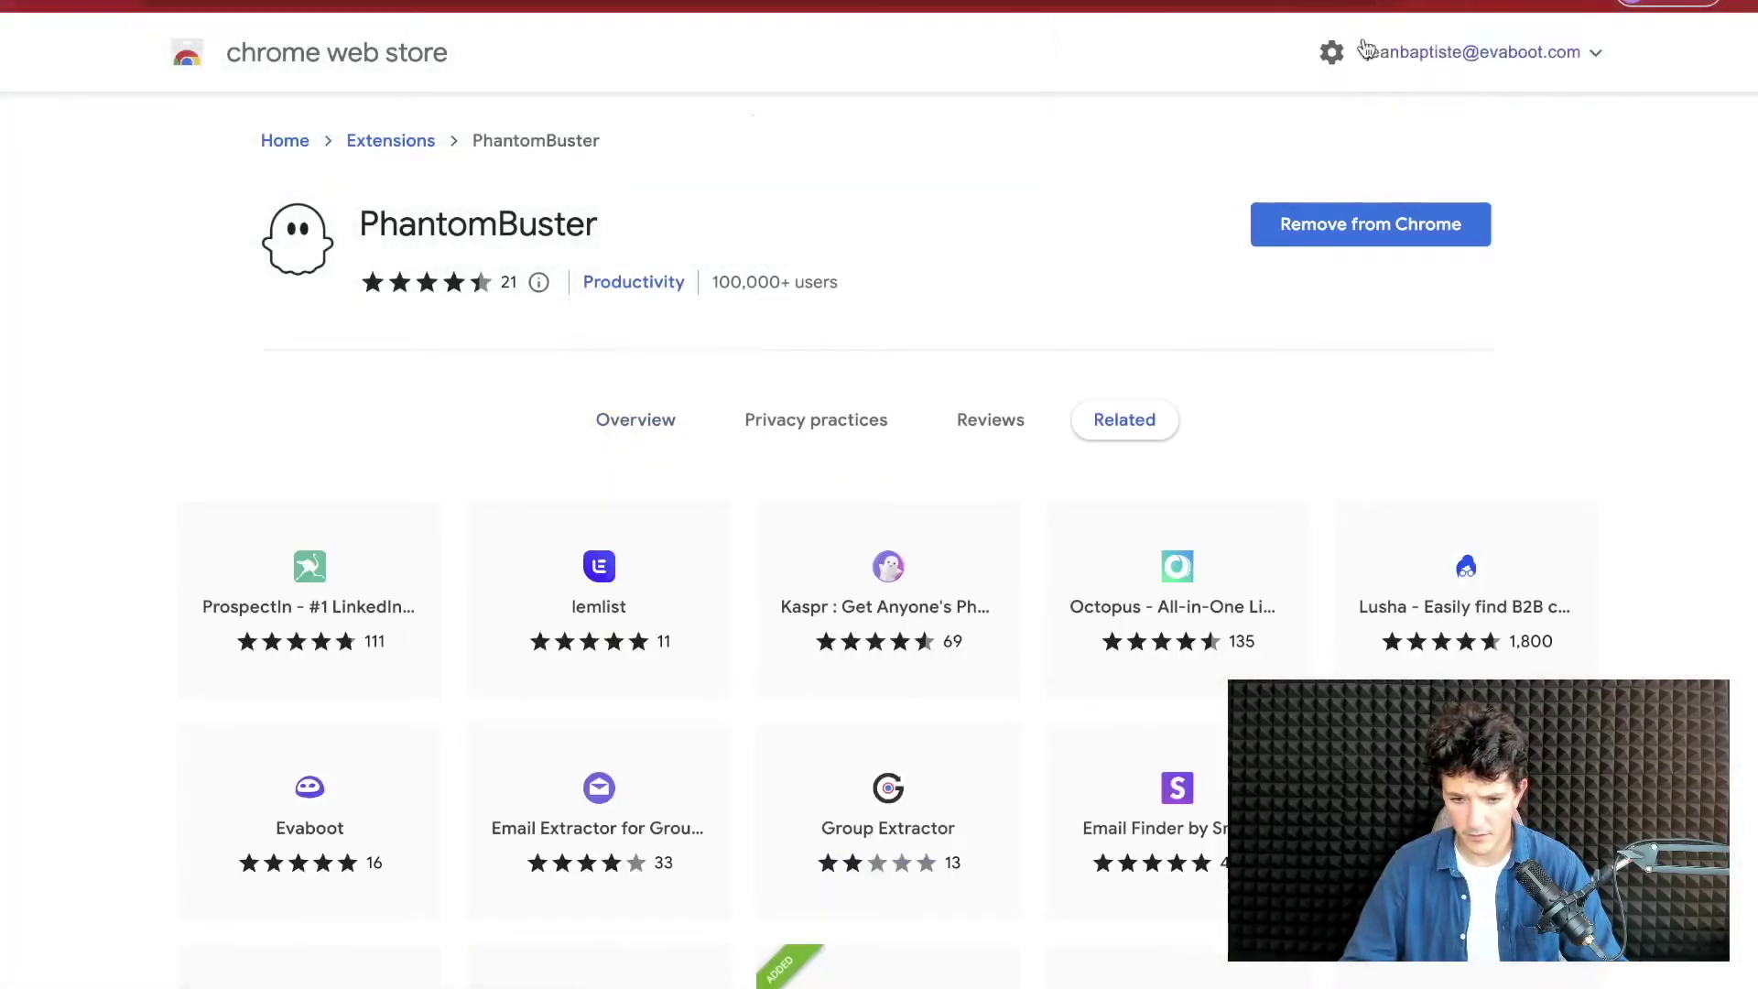
{"action": "key", "text": "ctrl+w"}
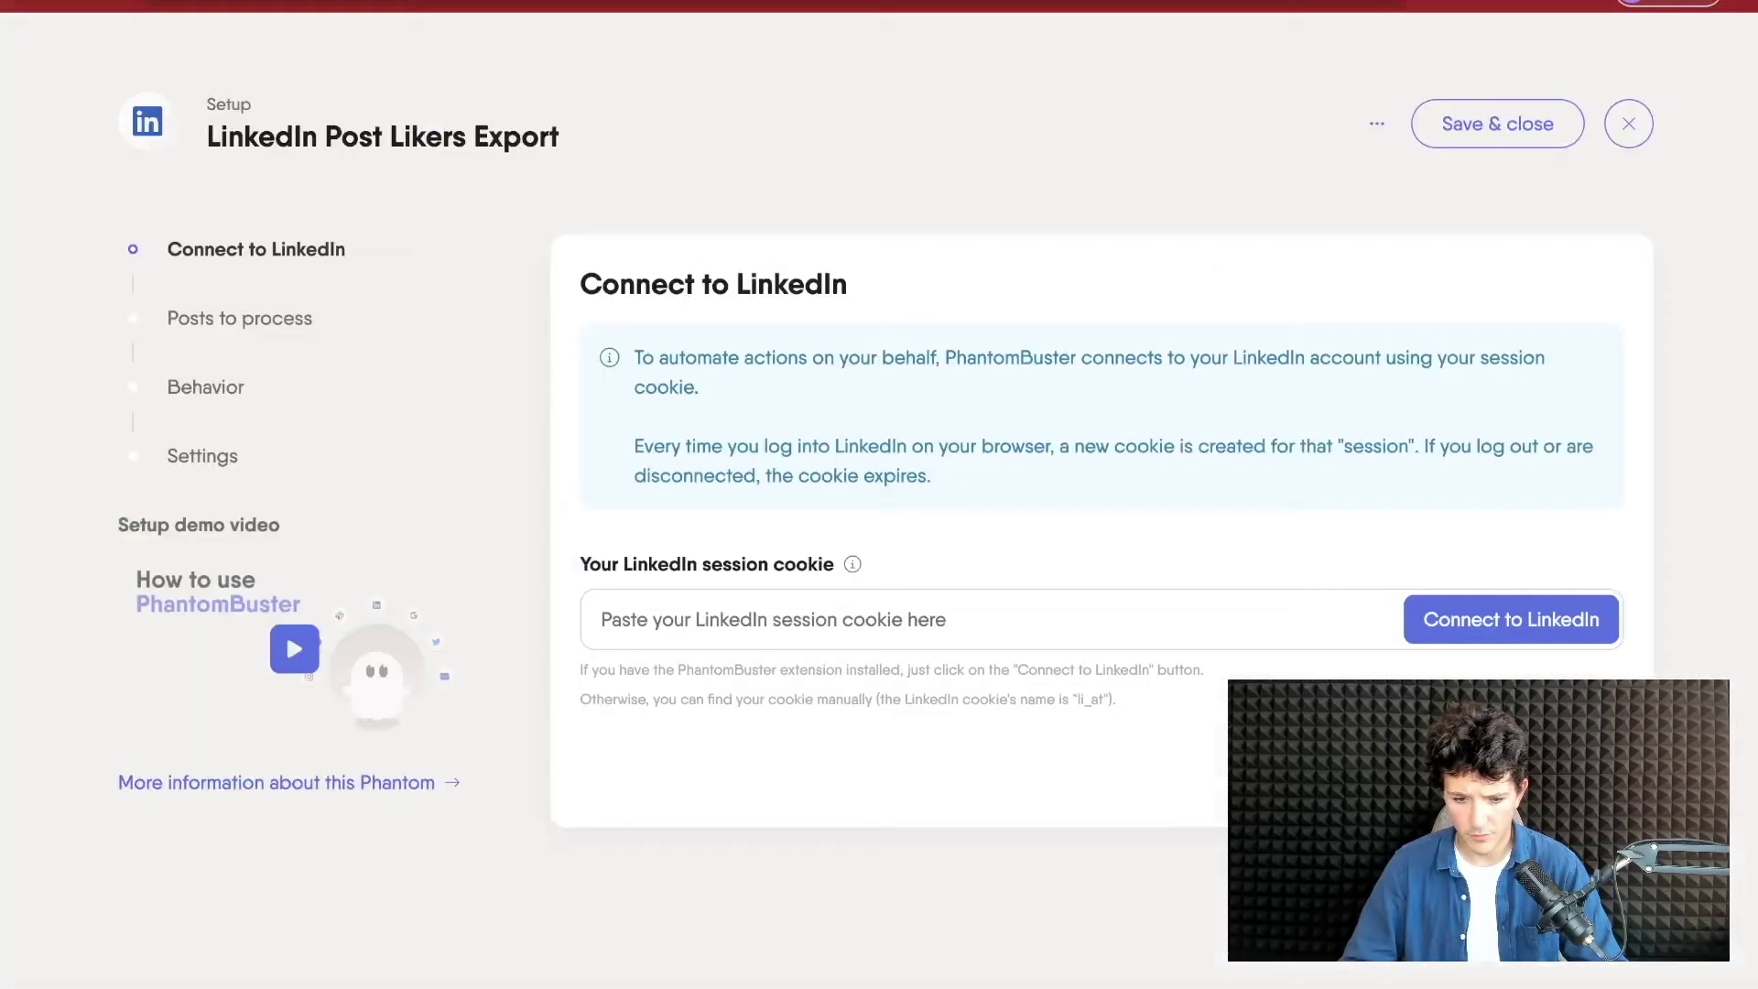
- Connect the phantom to LinkedIn, paste the Evaboot post URL, adjust posts per launch, and launch it
{"action": "left_click", "coordinate": [1587, 639]}
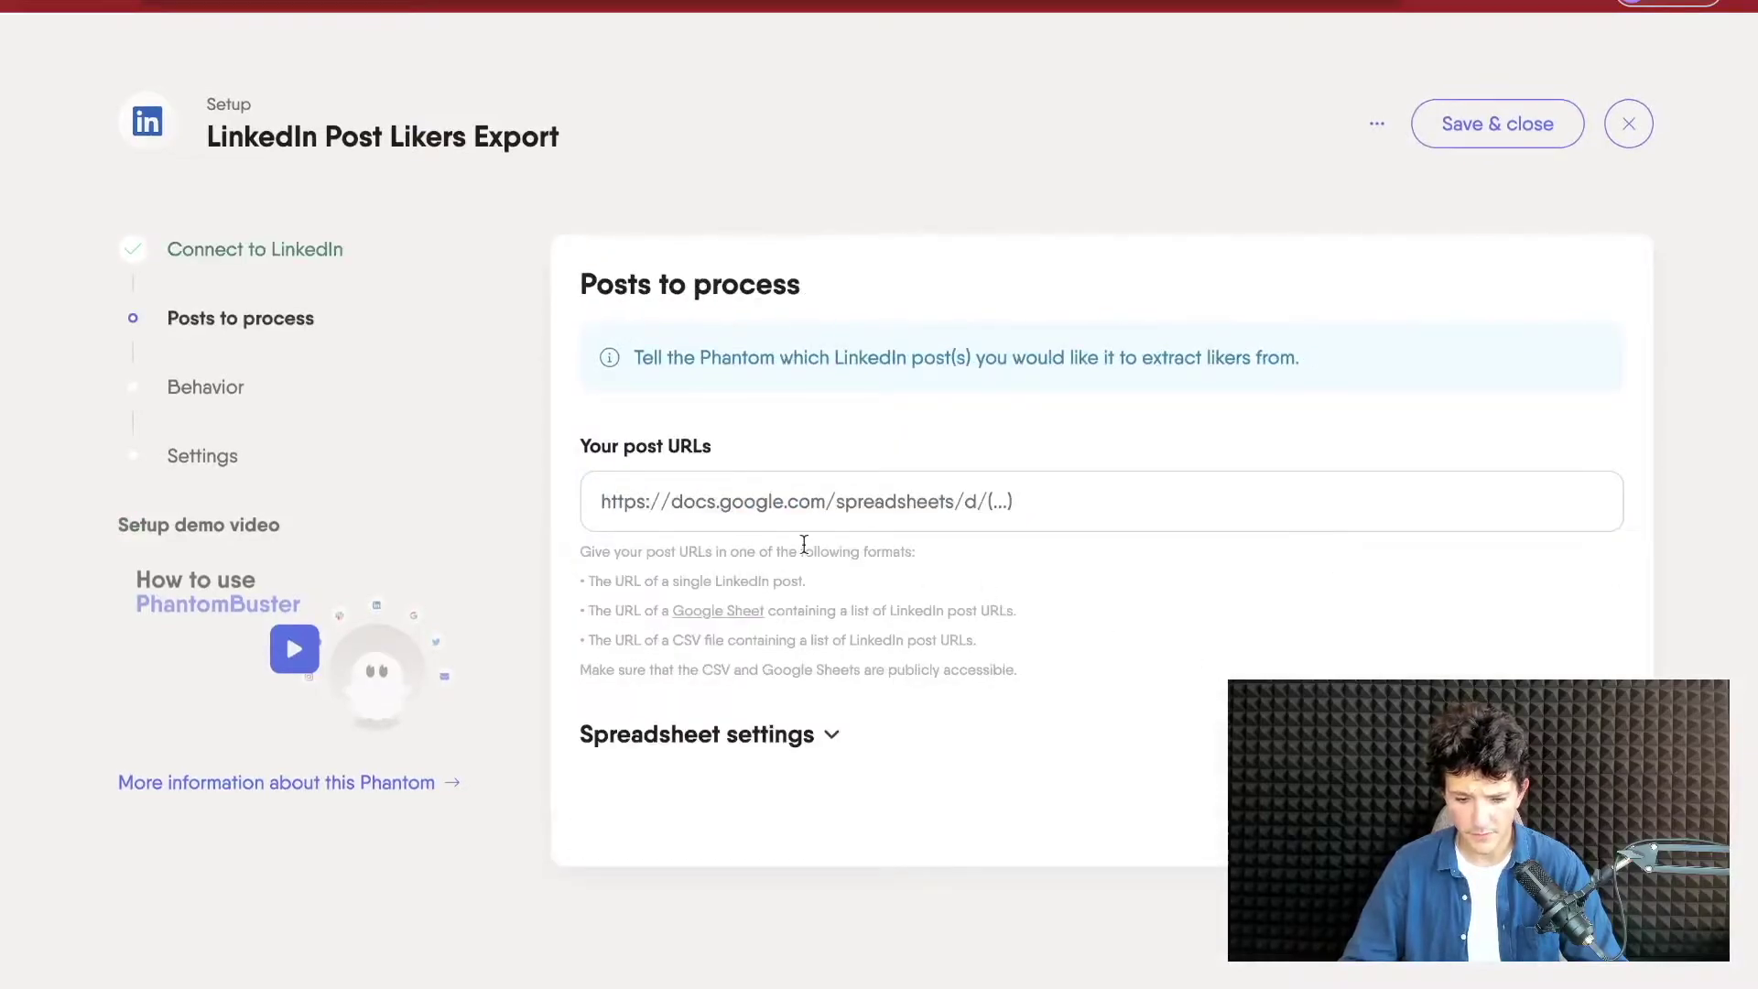
{"action": "left_click", "coordinate": [839, 506]}
{"action": "key", "text": "ctrl+v"}
{"action": "left_click", "coordinate": [1001, 445]}
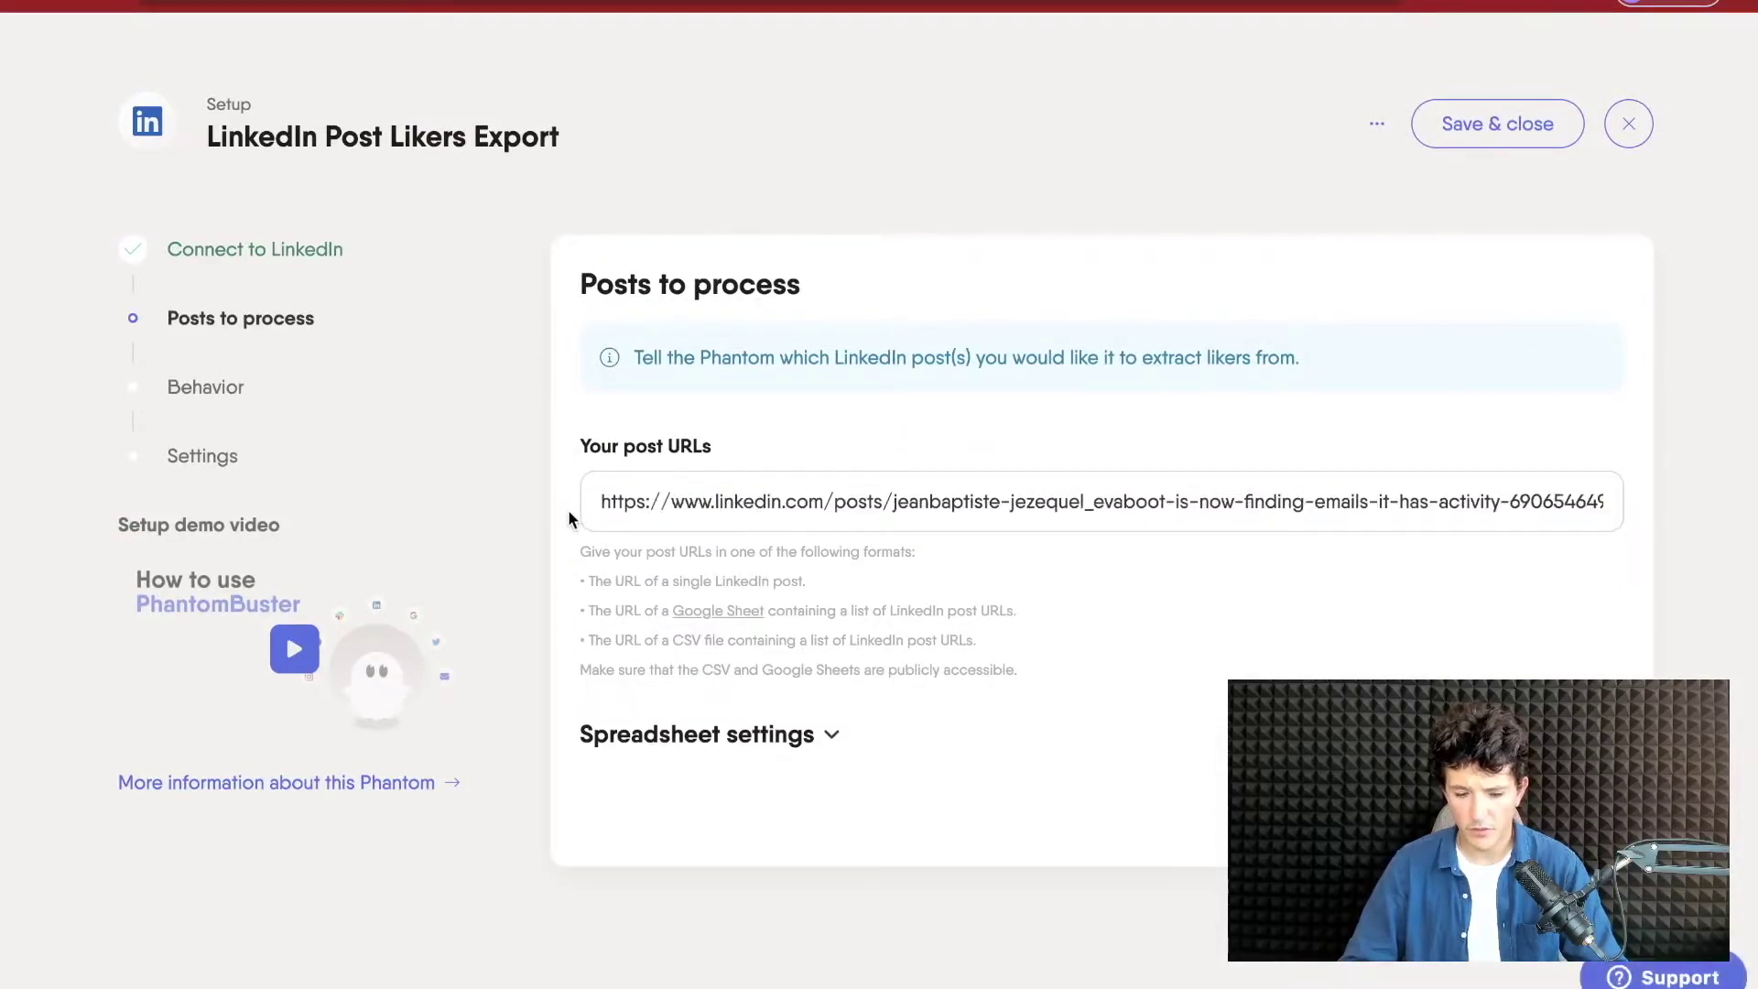
{"action": "left_click", "coordinate": [943, 506]}
{"action": "left_click", "coordinate": [583, 443]}
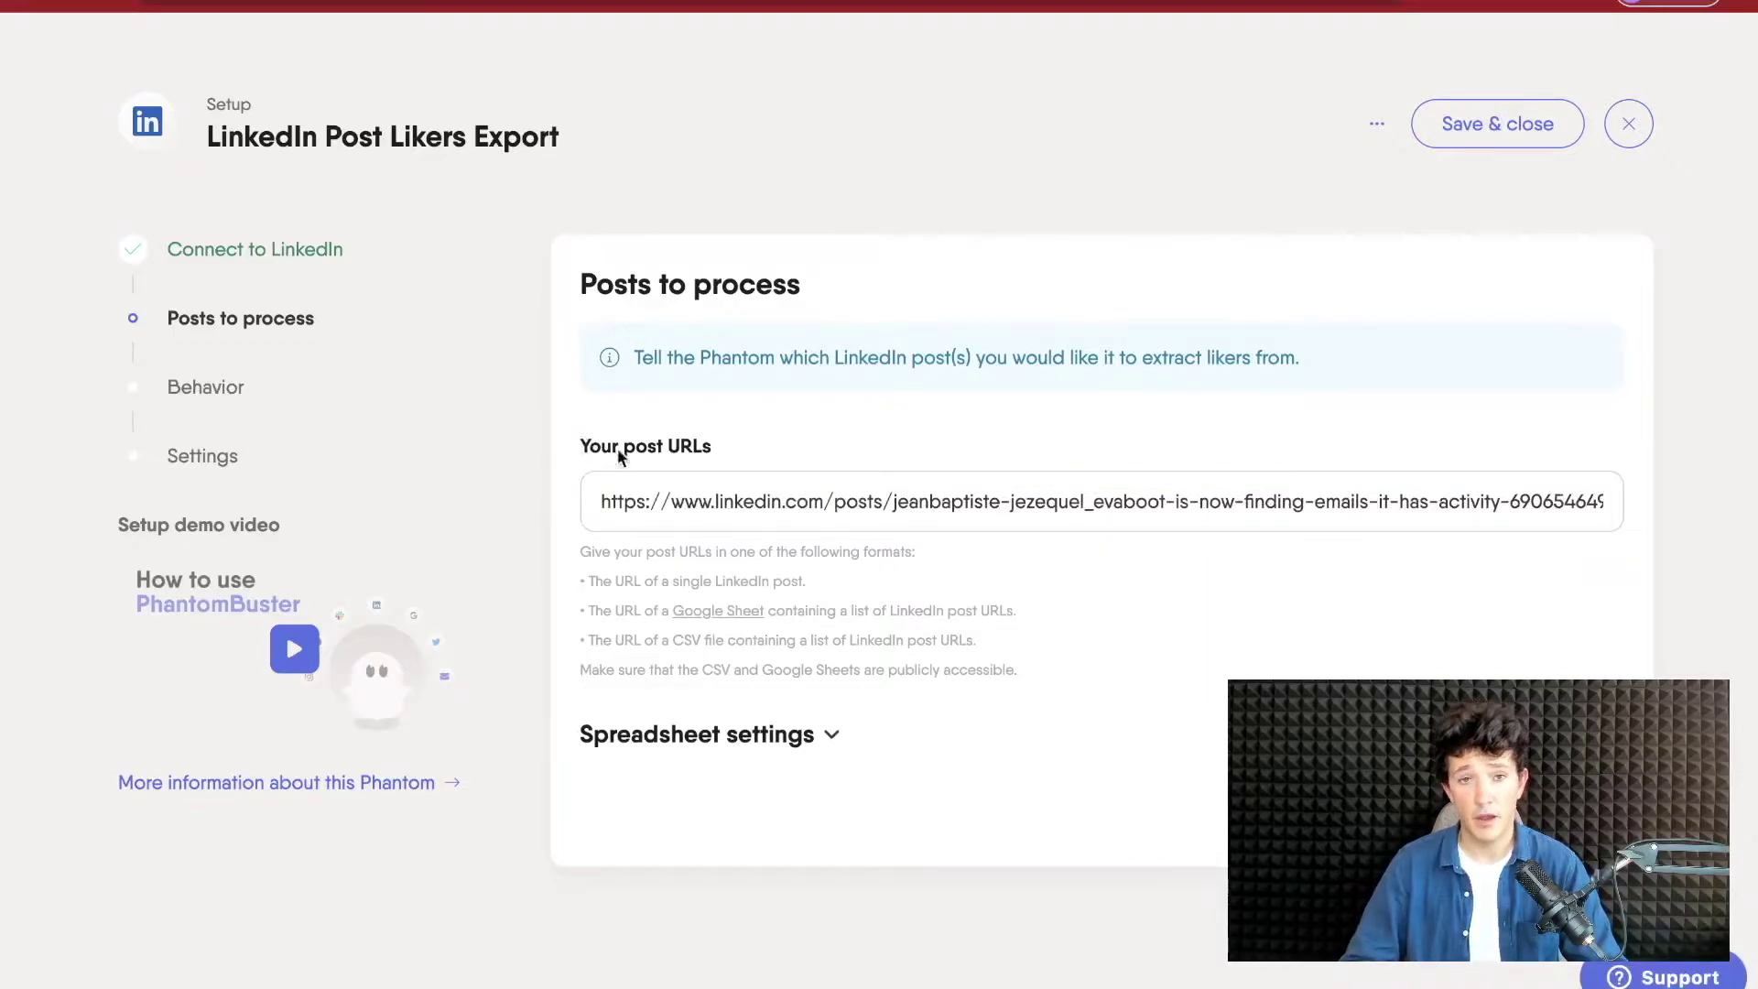
{"action": "left_click", "coordinate": [1556, 819]}
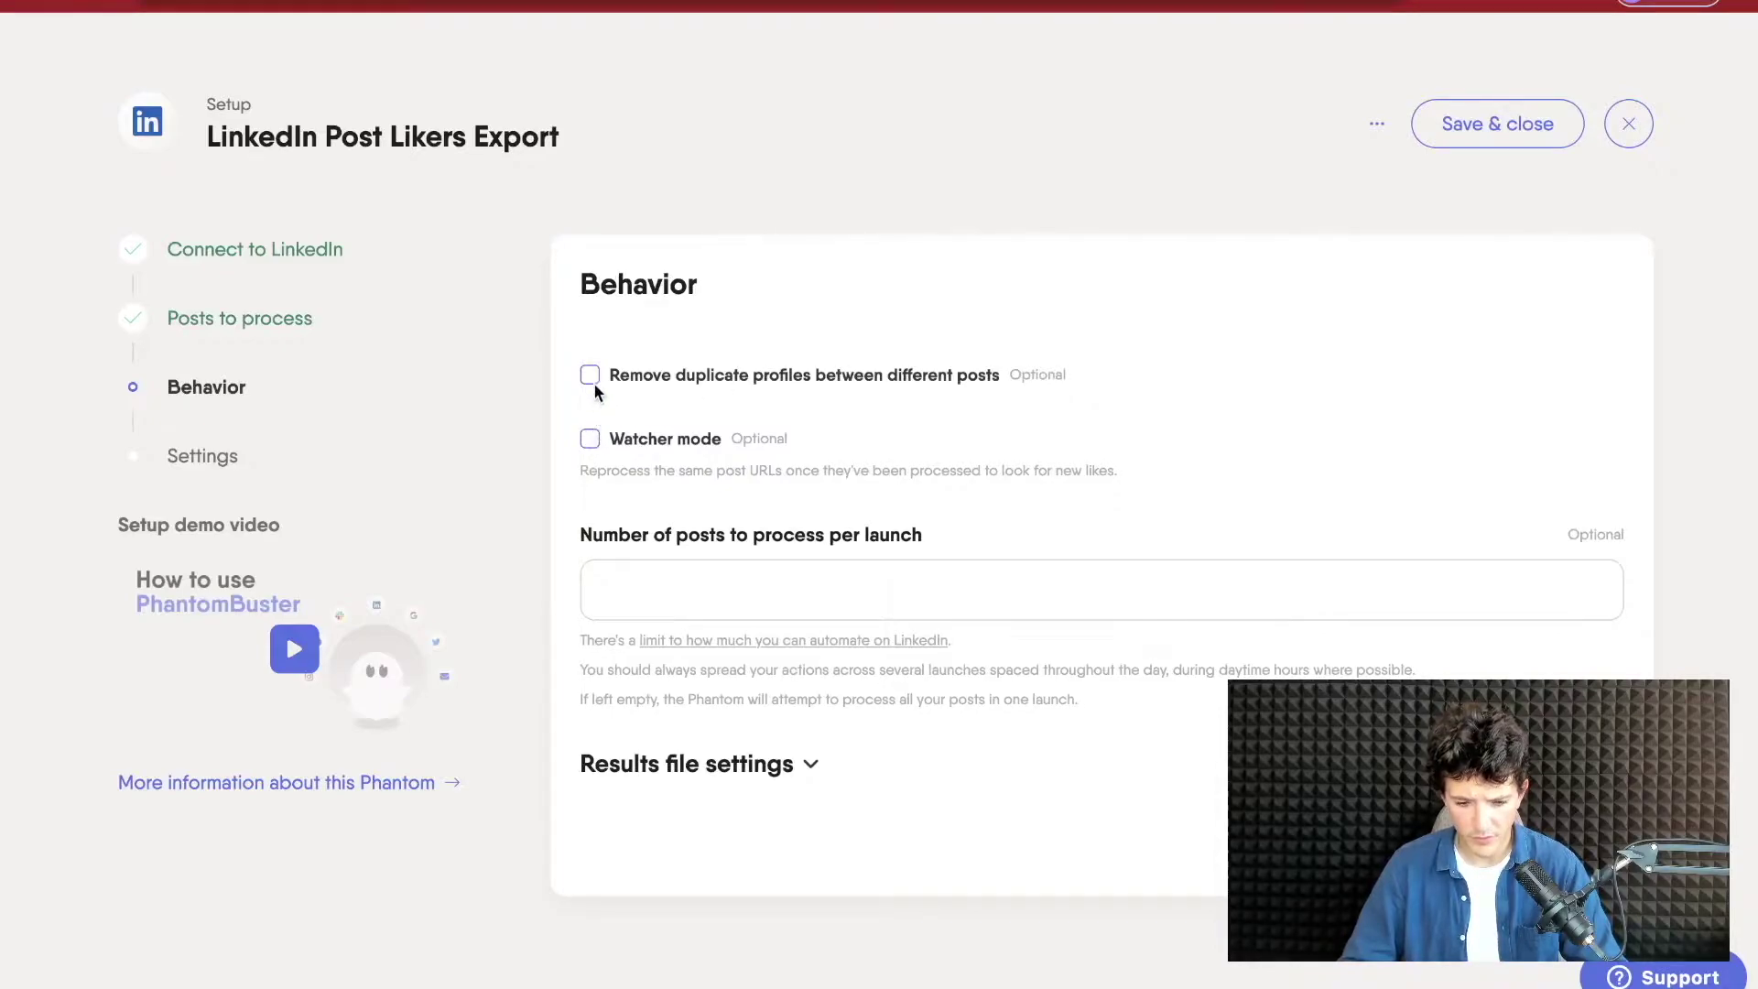
{"action": "left_click", "coordinate": [1165, 607]}
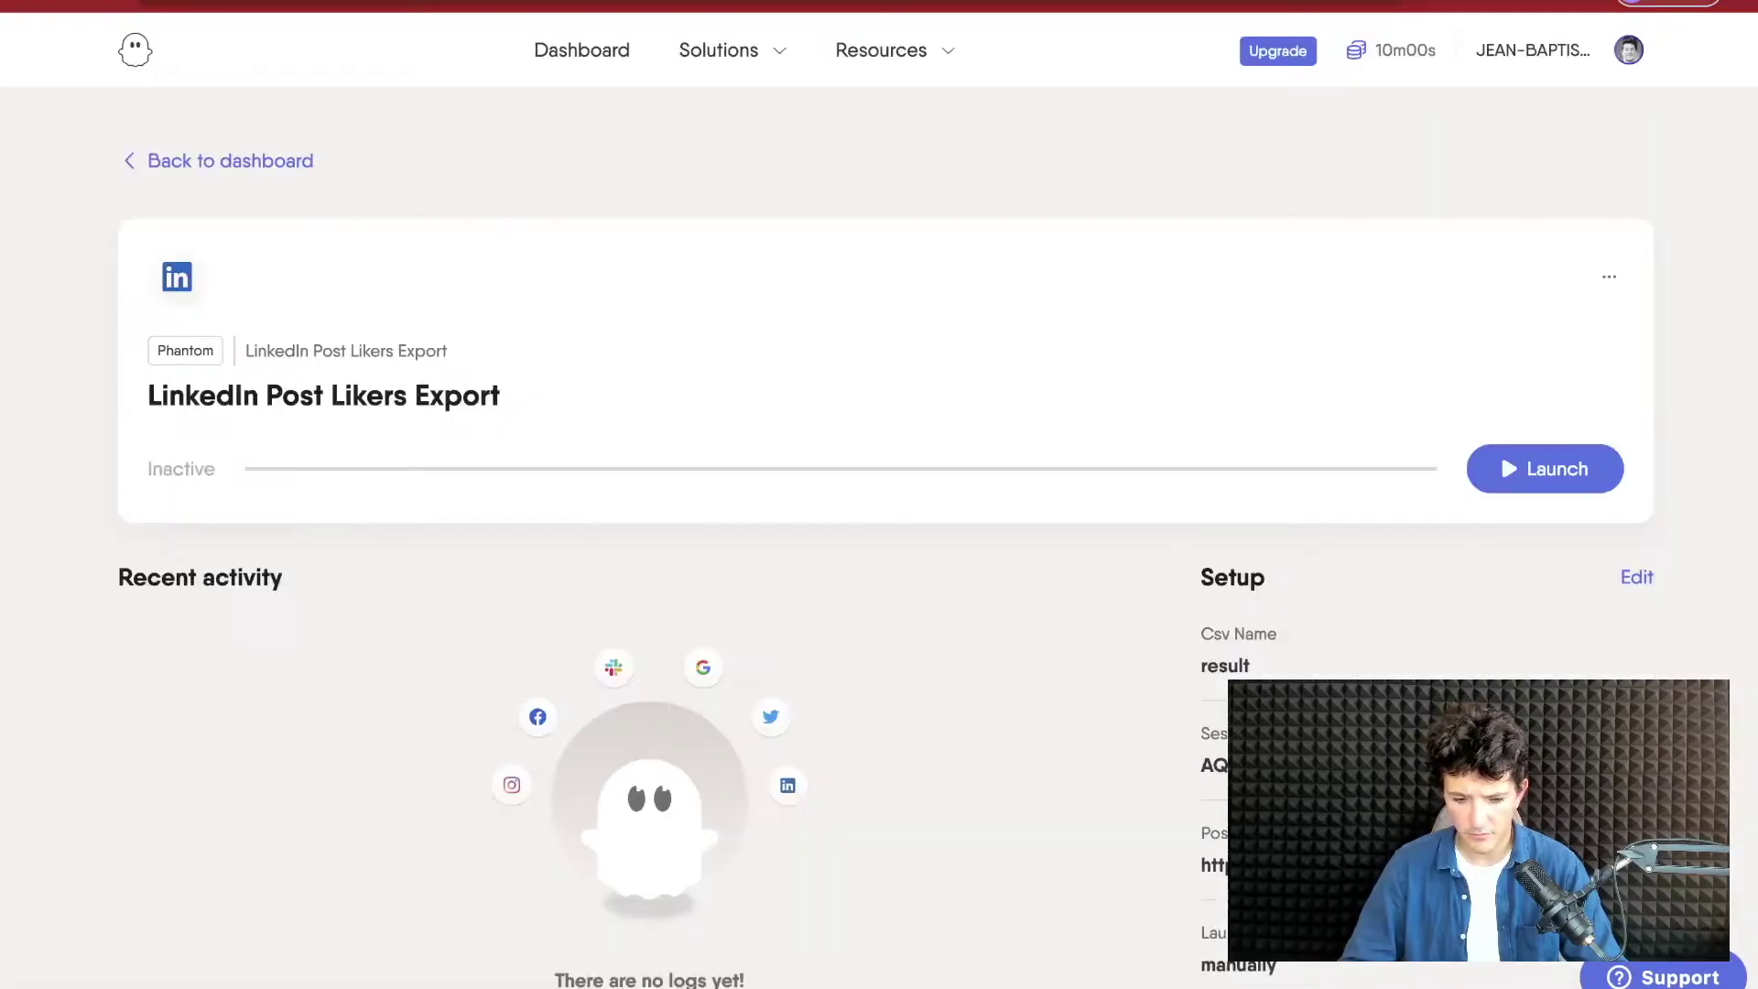
{"action": "left_click", "coordinate": [1567, 484]}
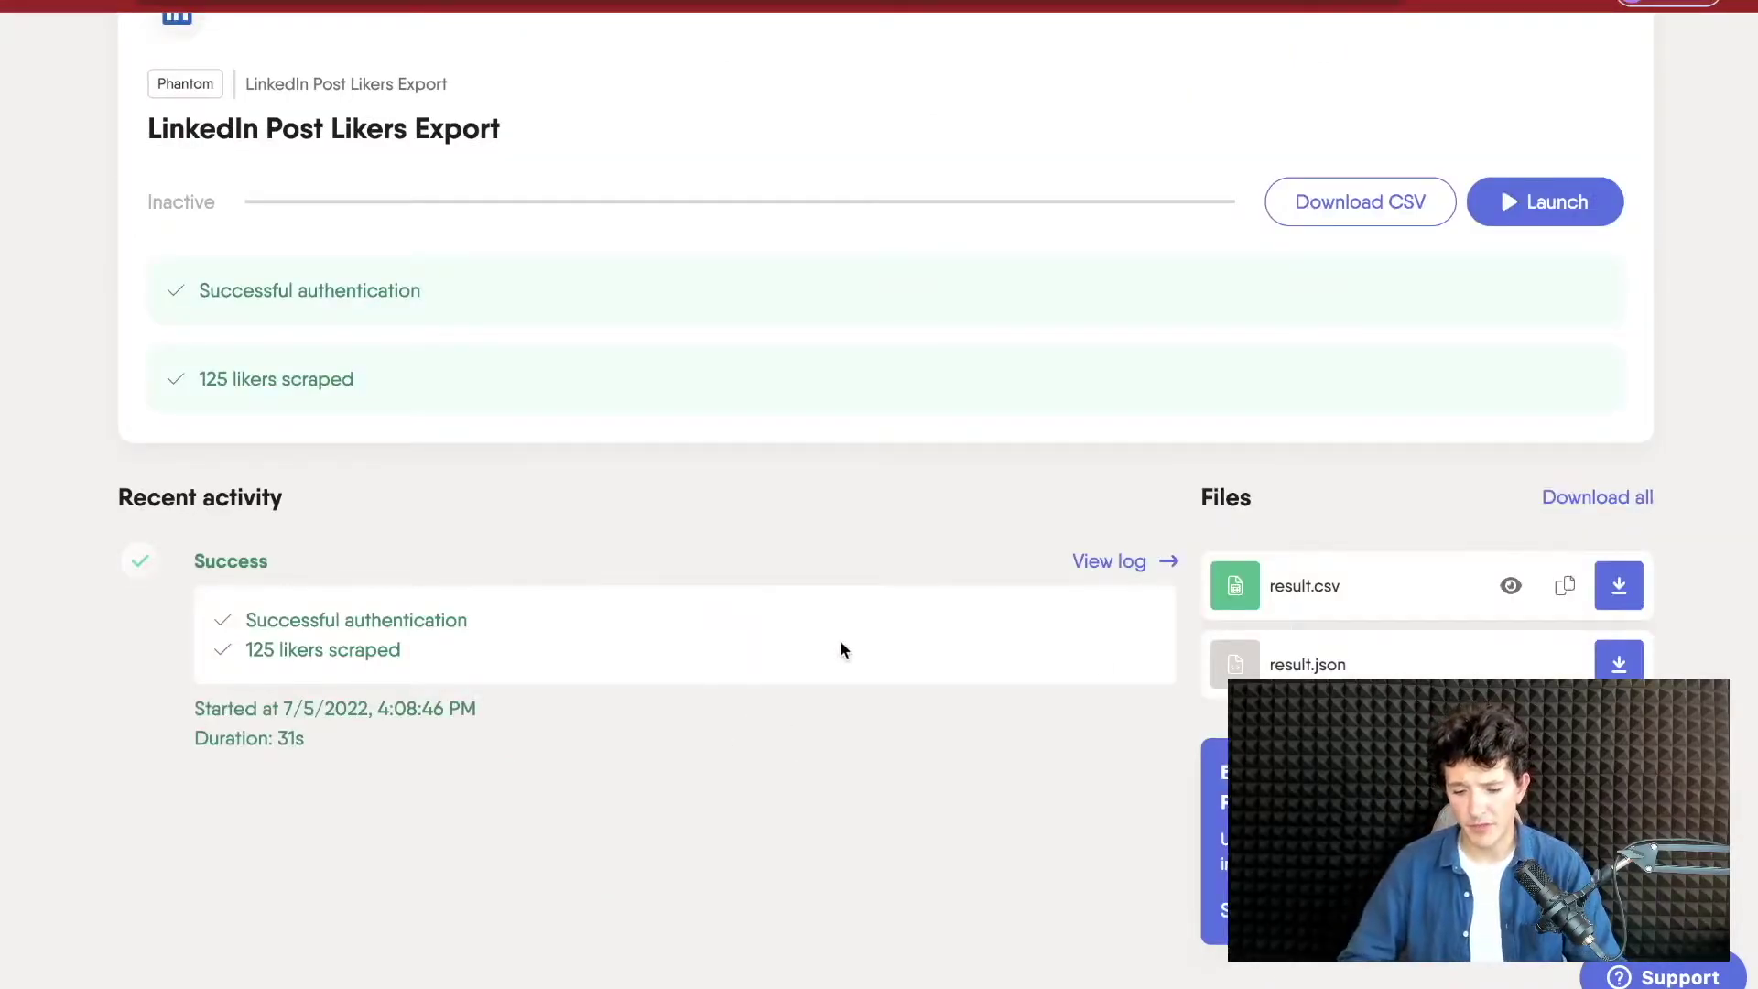
- Preview result.csv with the 125 likers, download it as CSV, and close the preview
{"action": "left_click", "coordinate": [1511, 585]}
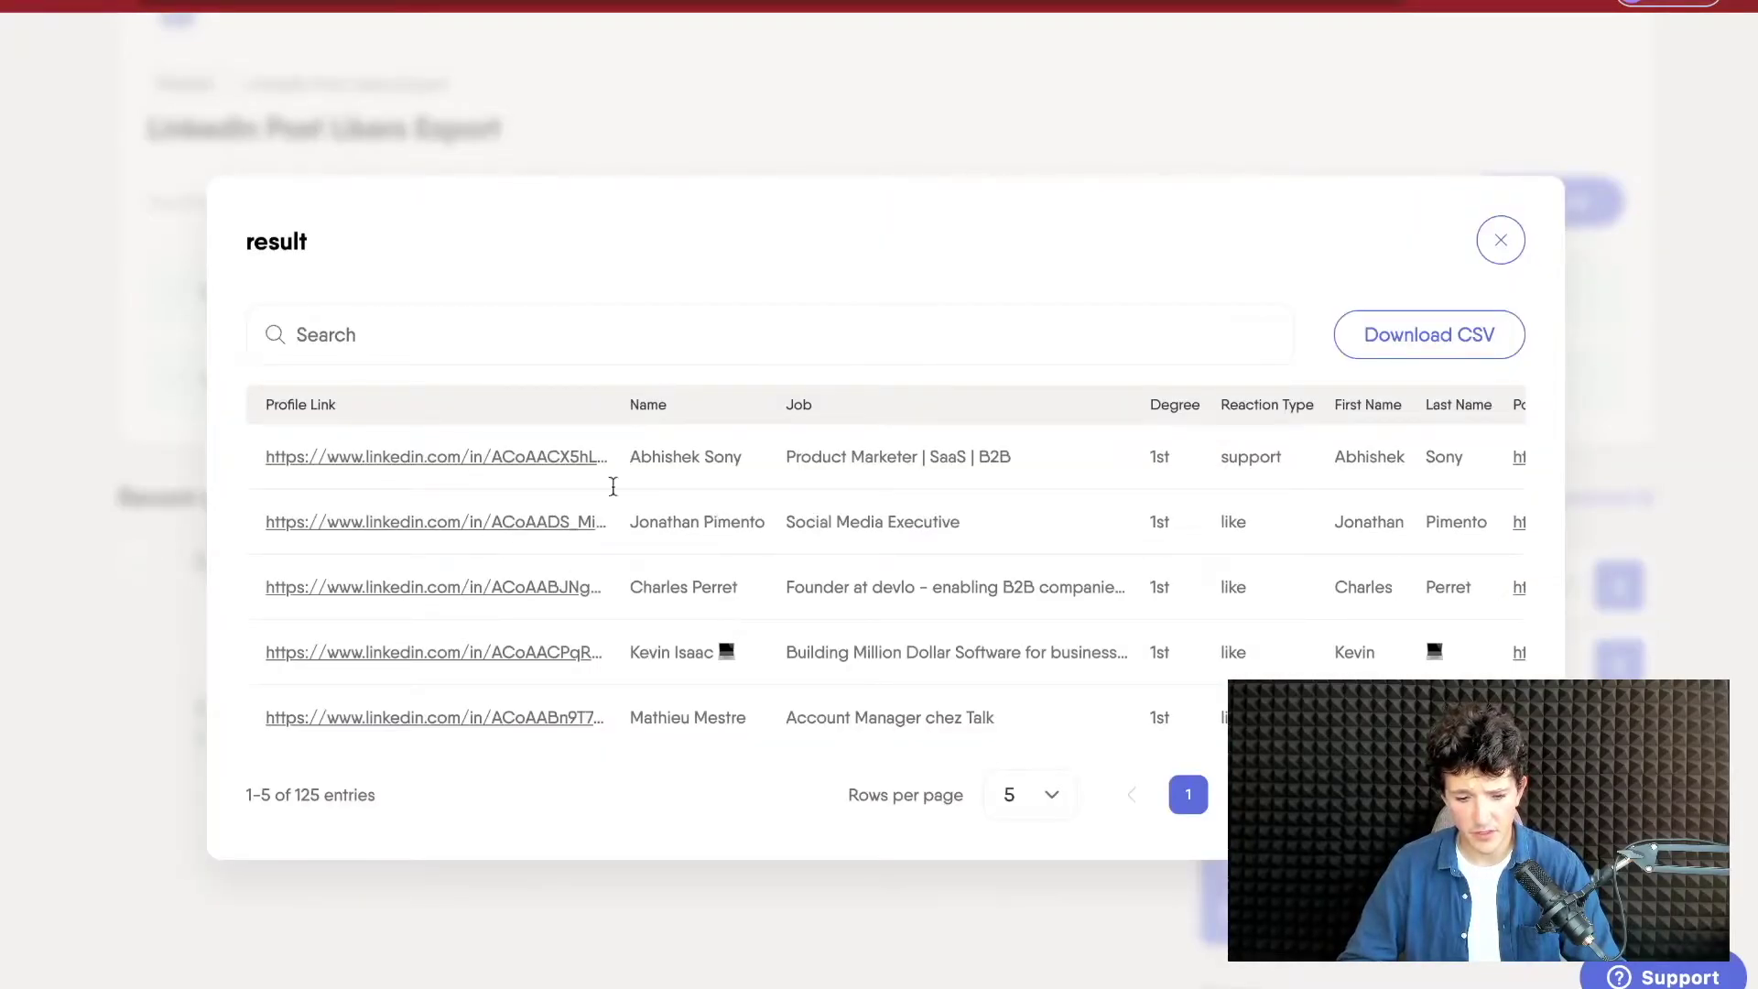
{"action": "scroll", "coordinate": [960, 449], "scroll_direction": "right", "scroll_amount": 2}
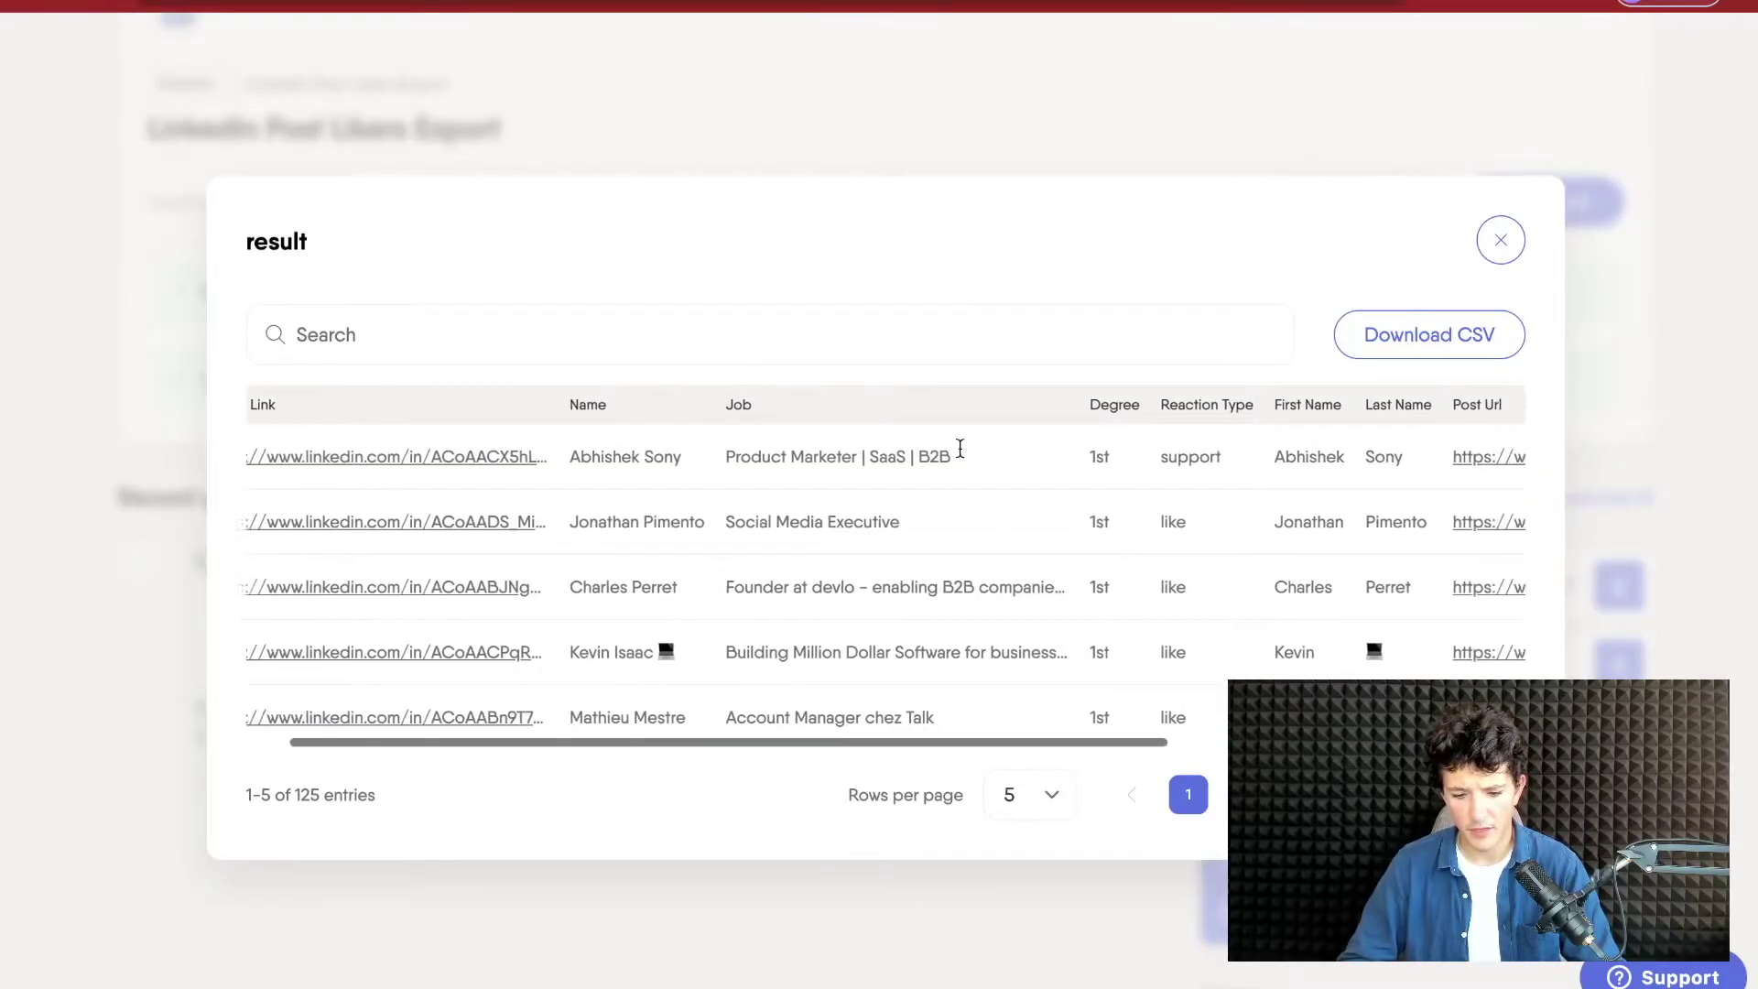
{"action": "scroll", "coordinate": [959, 448], "scroll_direction": "right", "scroll_amount": 4}
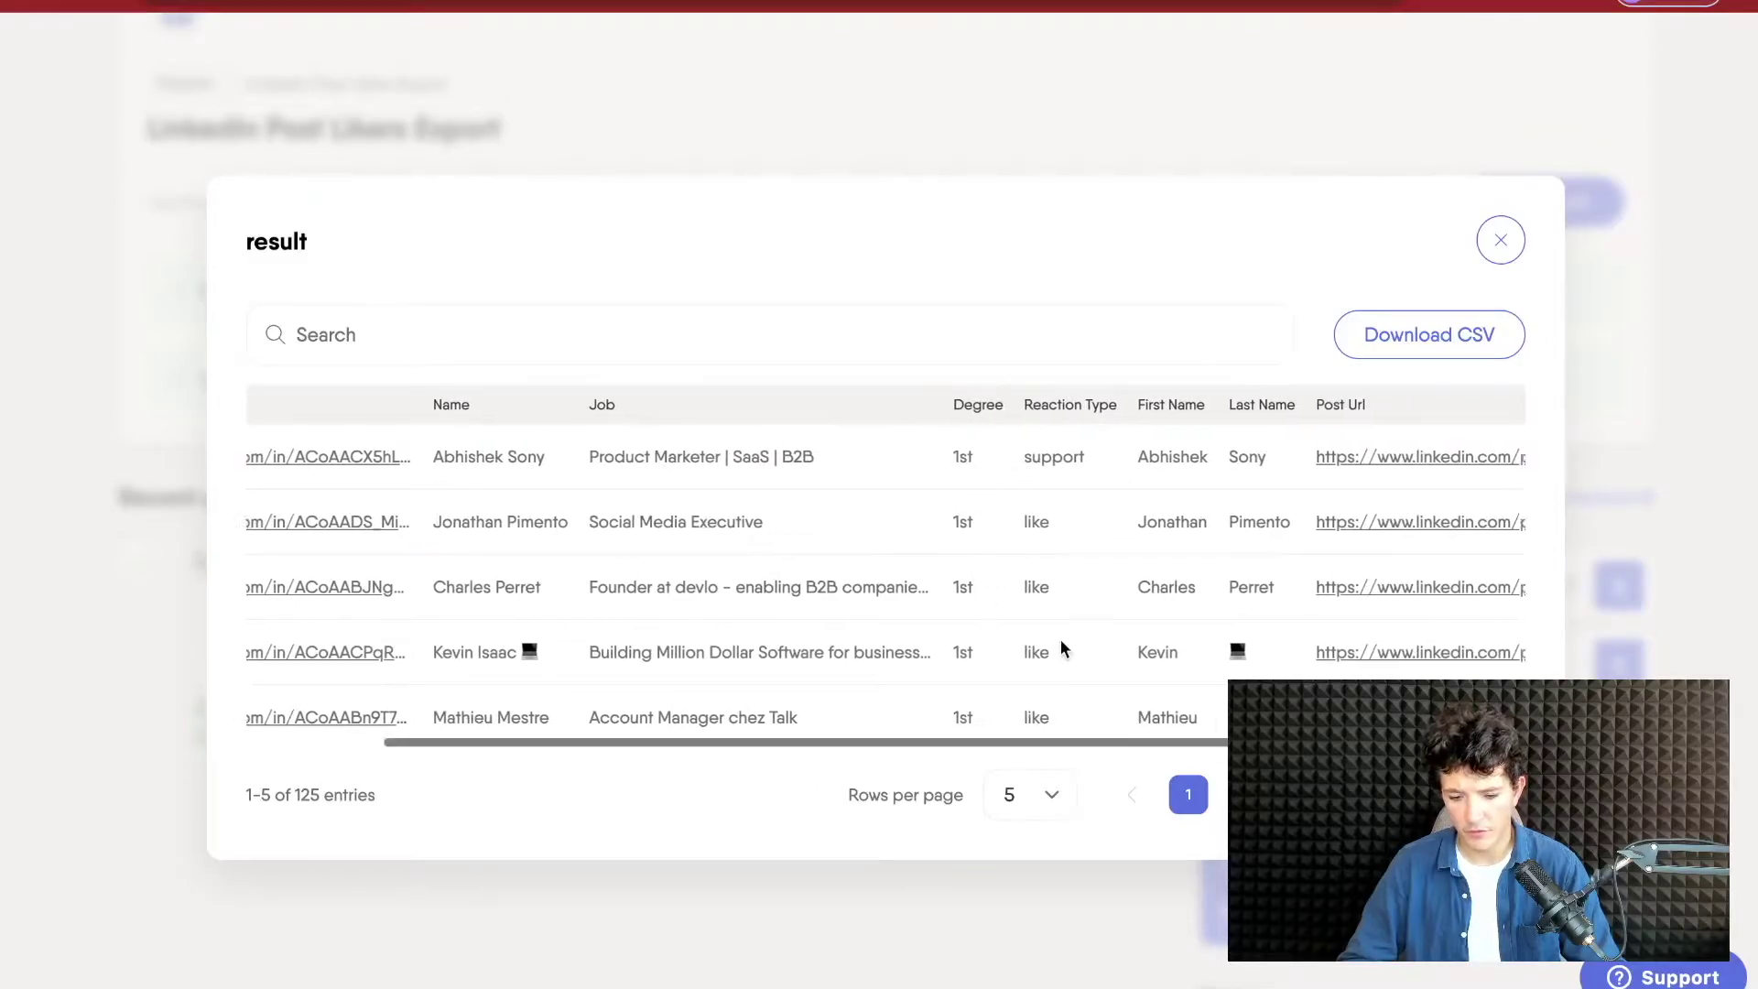
{"action": "scroll", "coordinate": [1062, 648], "scroll_direction": "right", "scroll_amount": 8}
{"action": "scroll", "coordinate": [1073, 542], "scroll_direction": "right", "scroll_amount": 1}
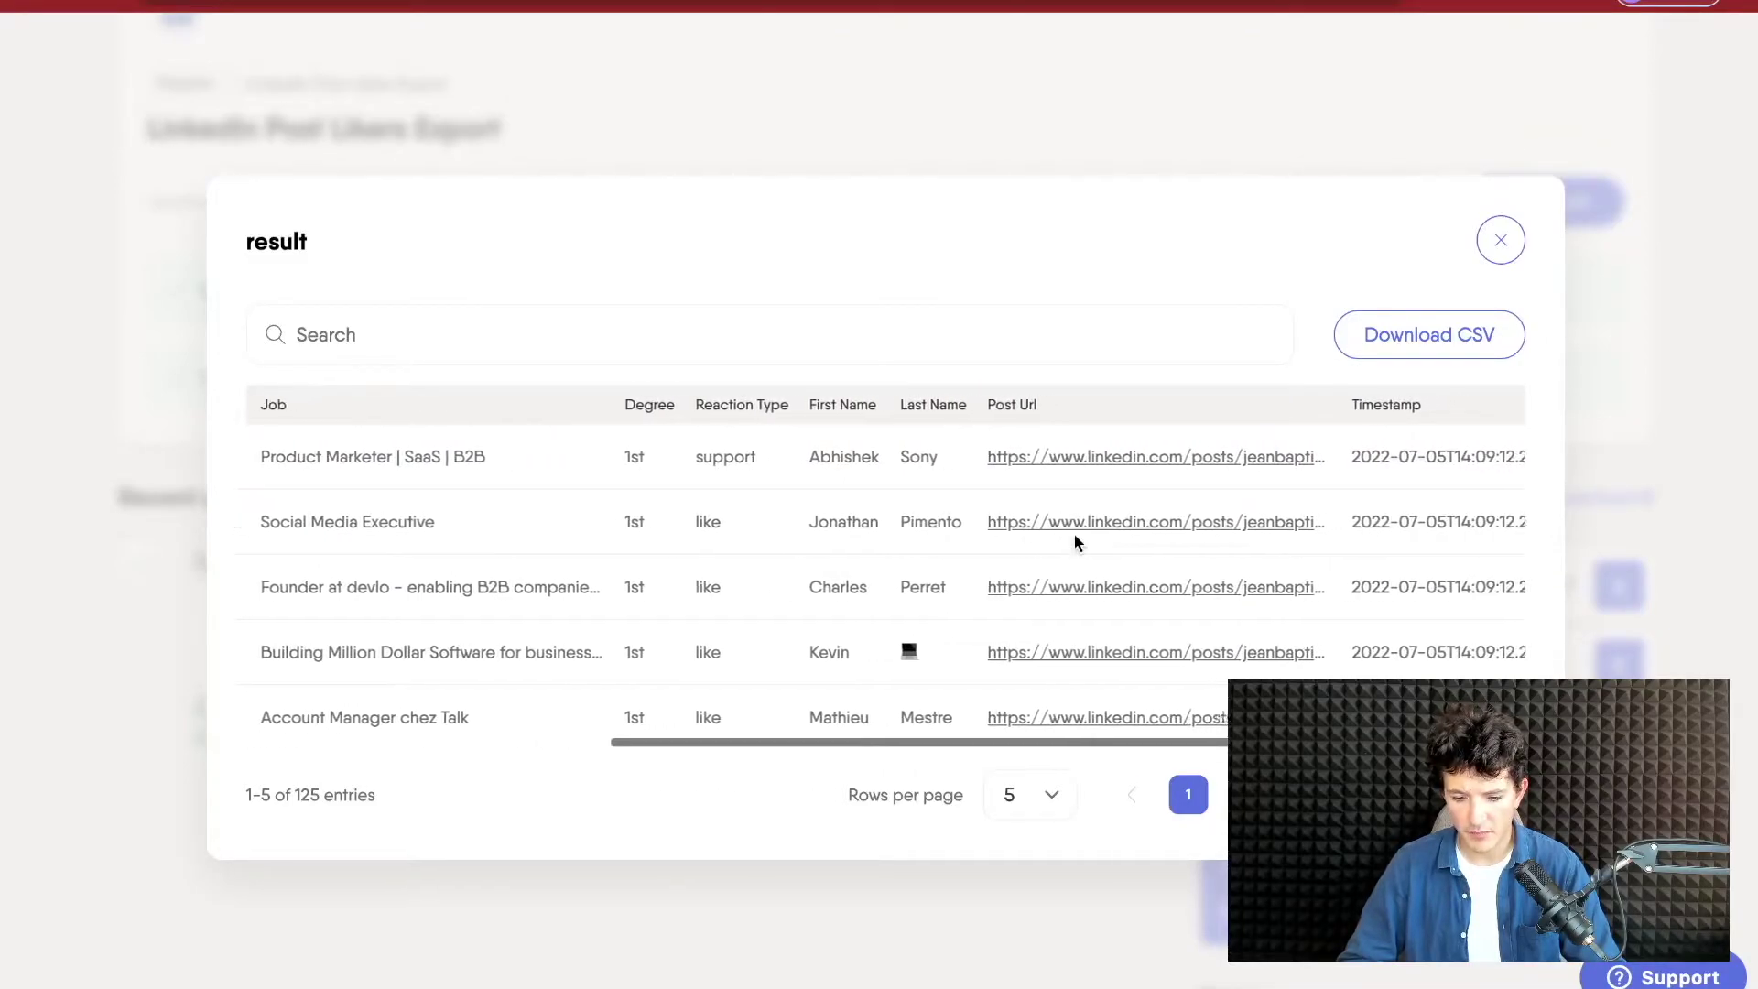
{"action": "scroll", "coordinate": [1052, 540], "scroll_direction": "right", "scroll_amount": 2}
{"action": "scroll", "coordinate": [871, 578], "scroll_direction": "left", "scroll_amount": 15}
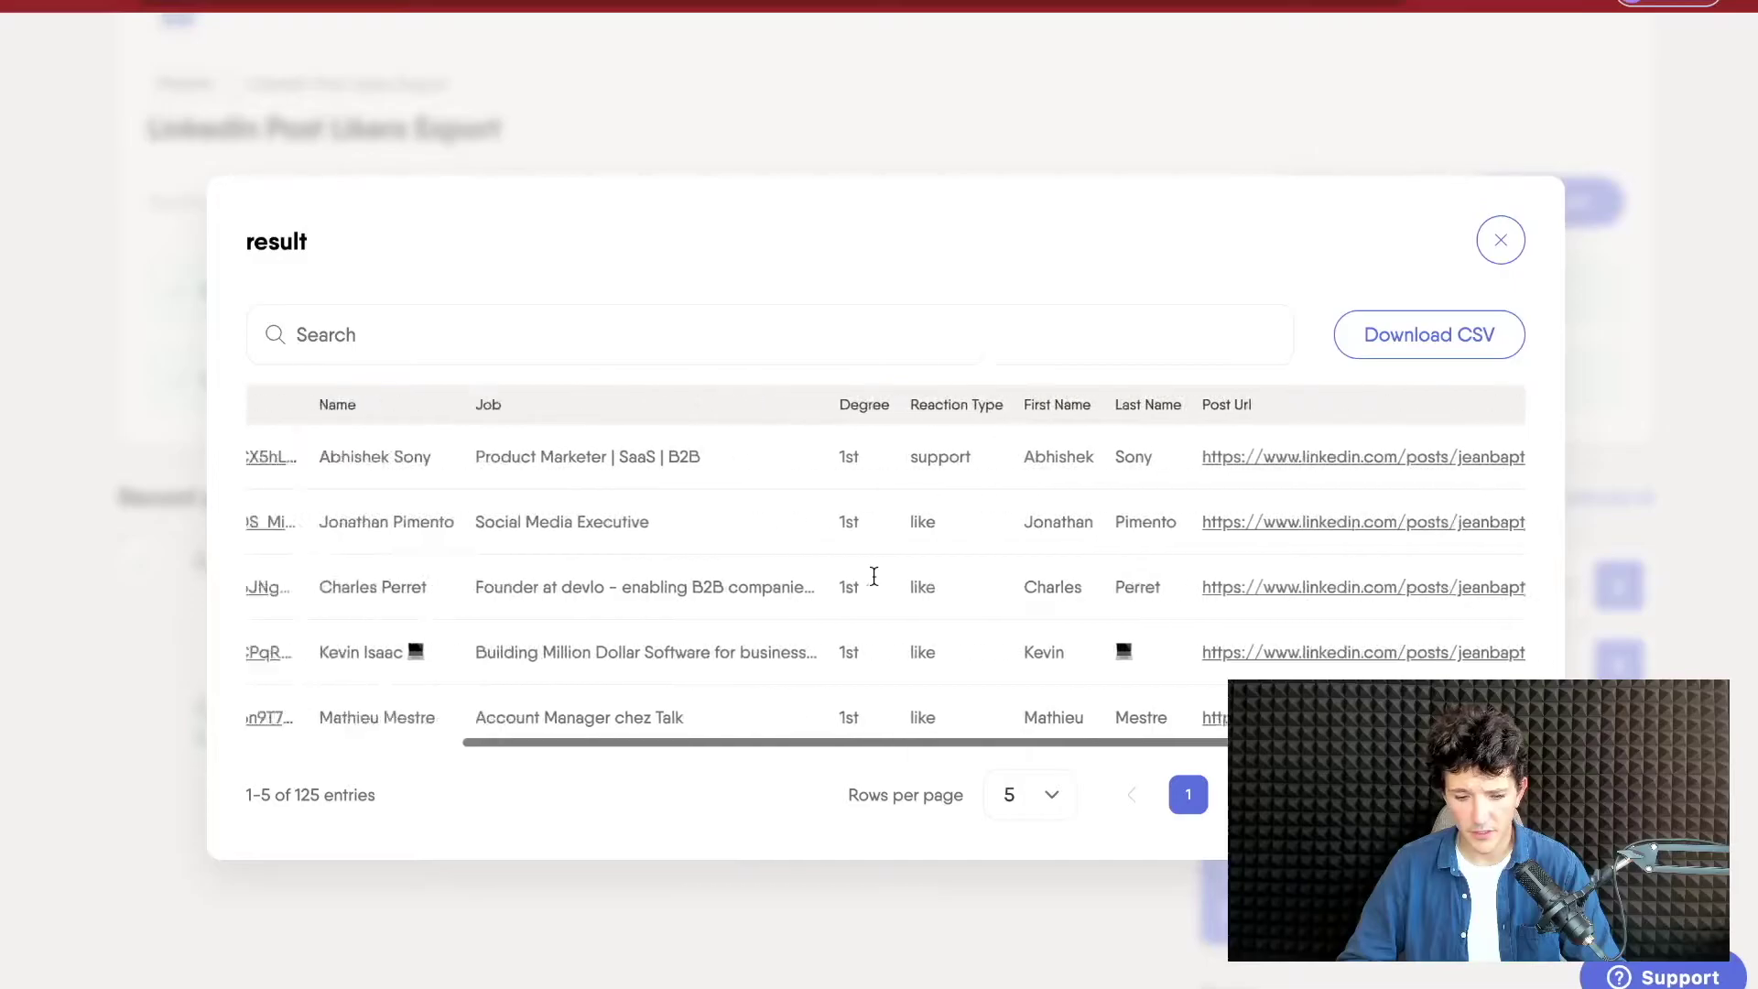
{"action": "left_click", "coordinate": [1364, 337]}
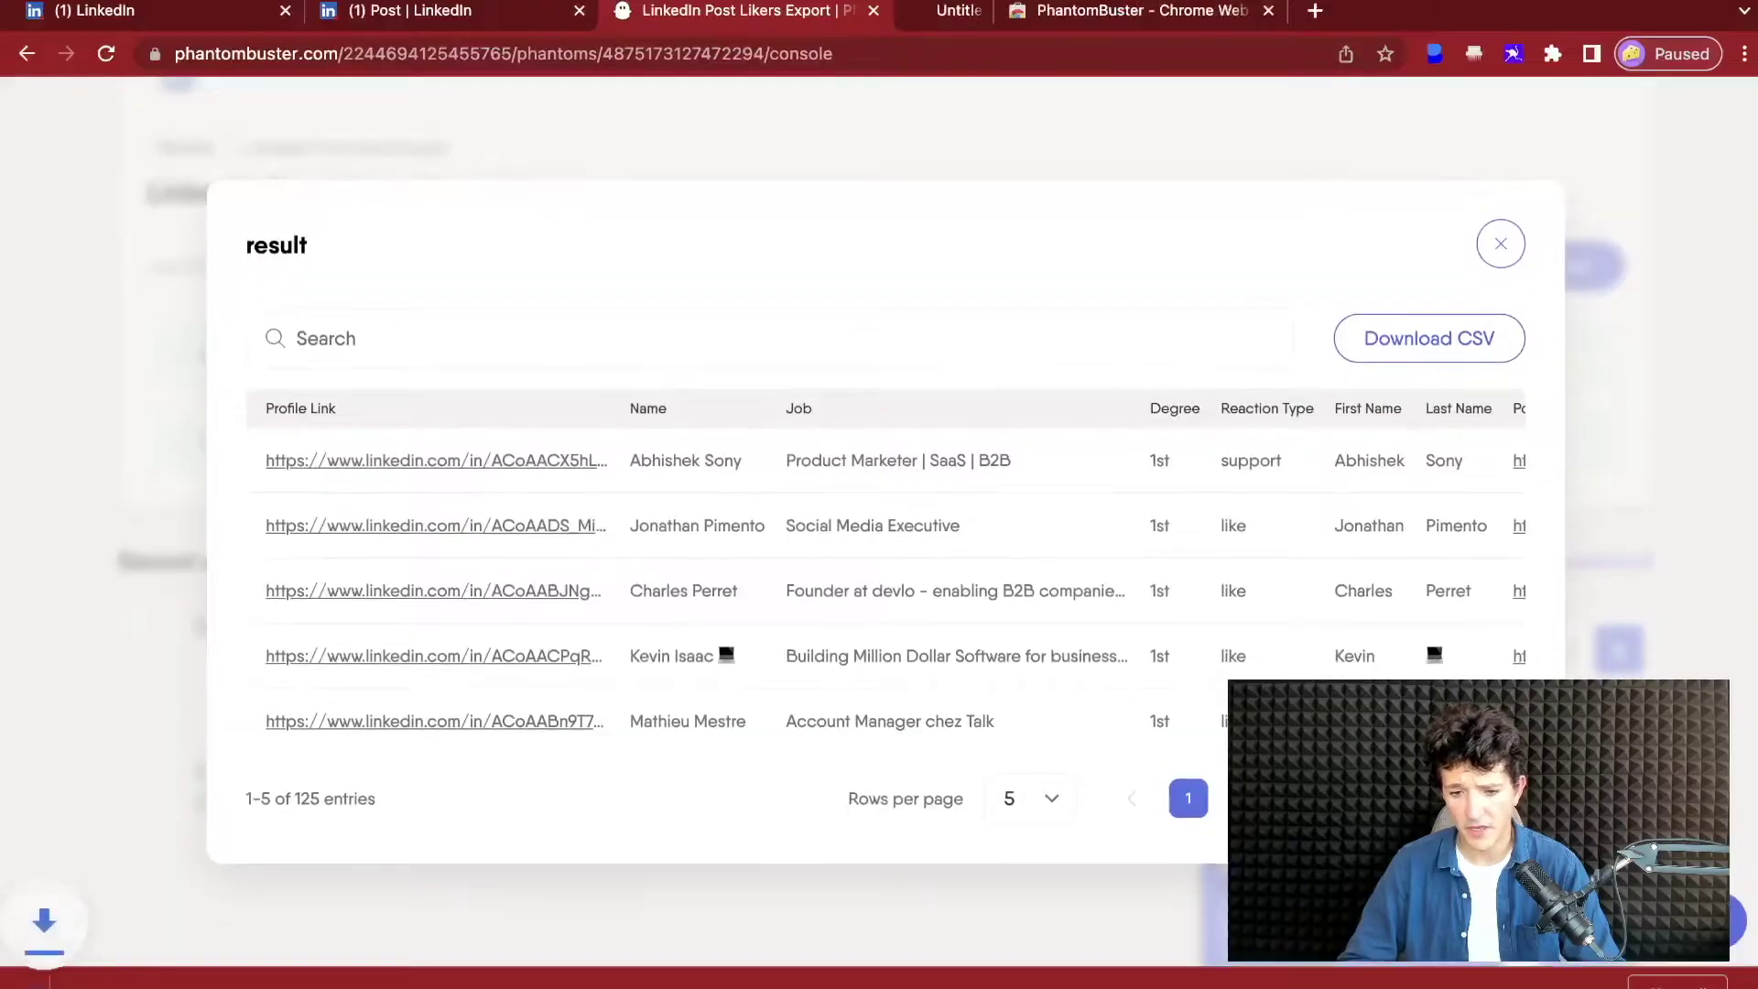
{"action": "left_click", "coordinate": [934, 276]}
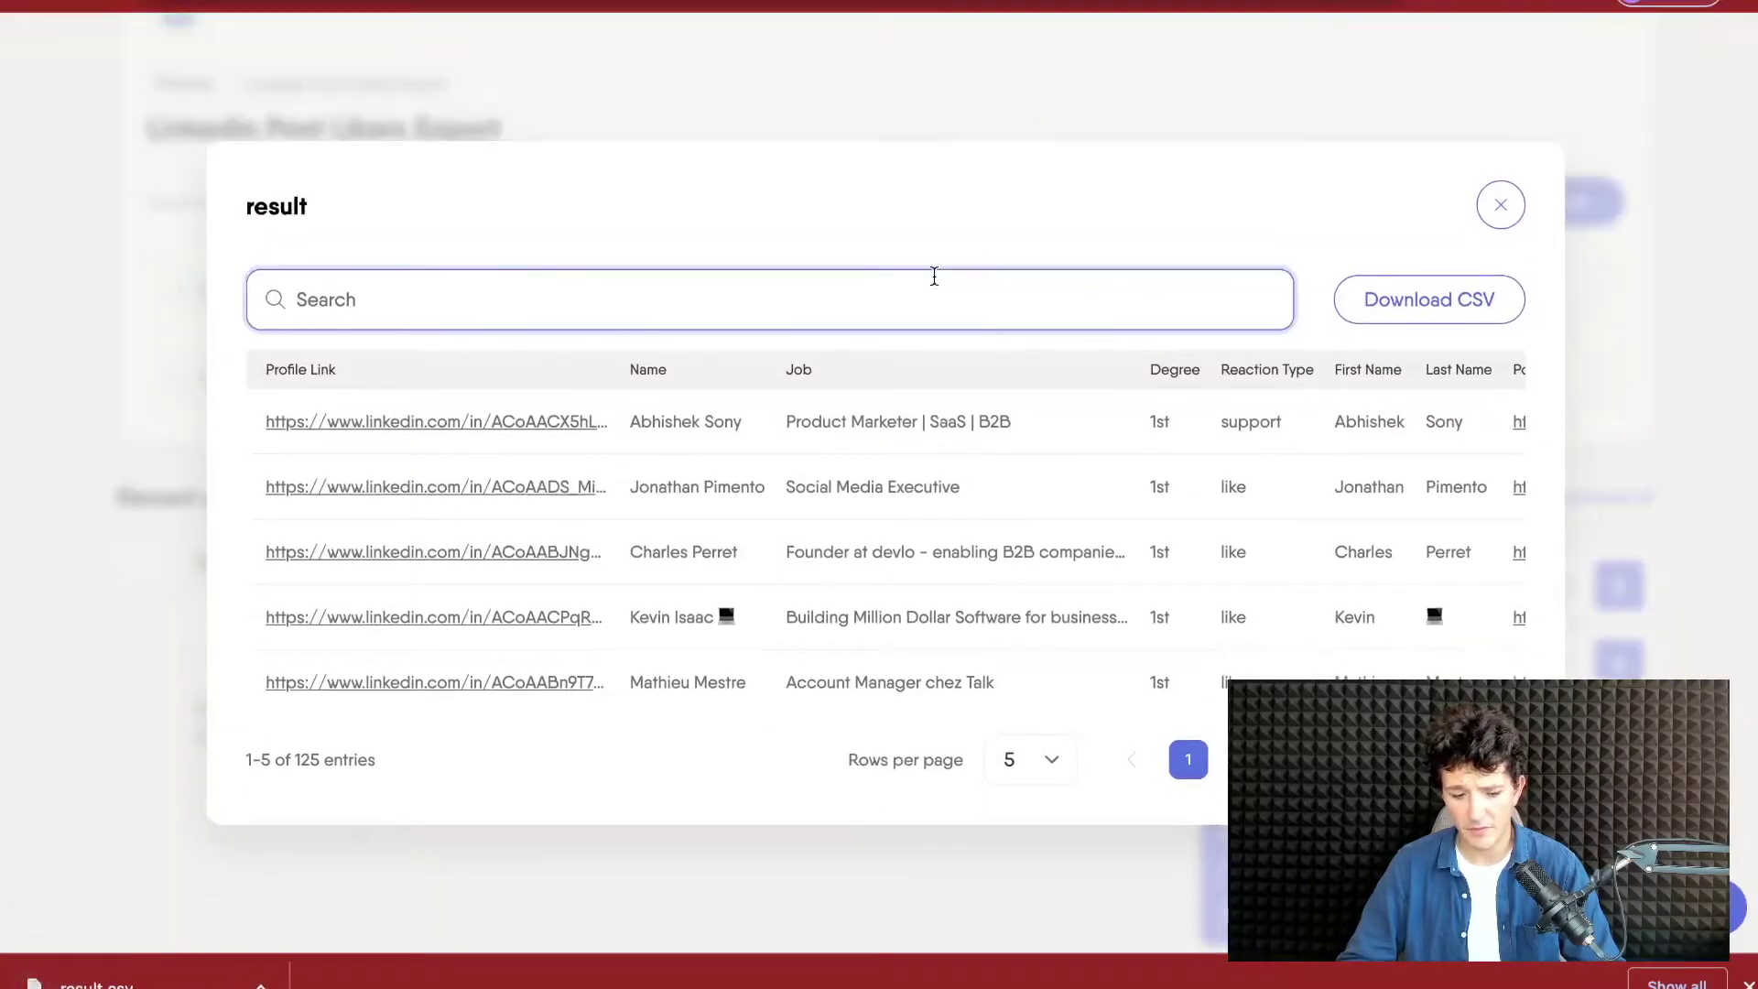
{"action": "left_click", "coordinate": [1499, 206]}
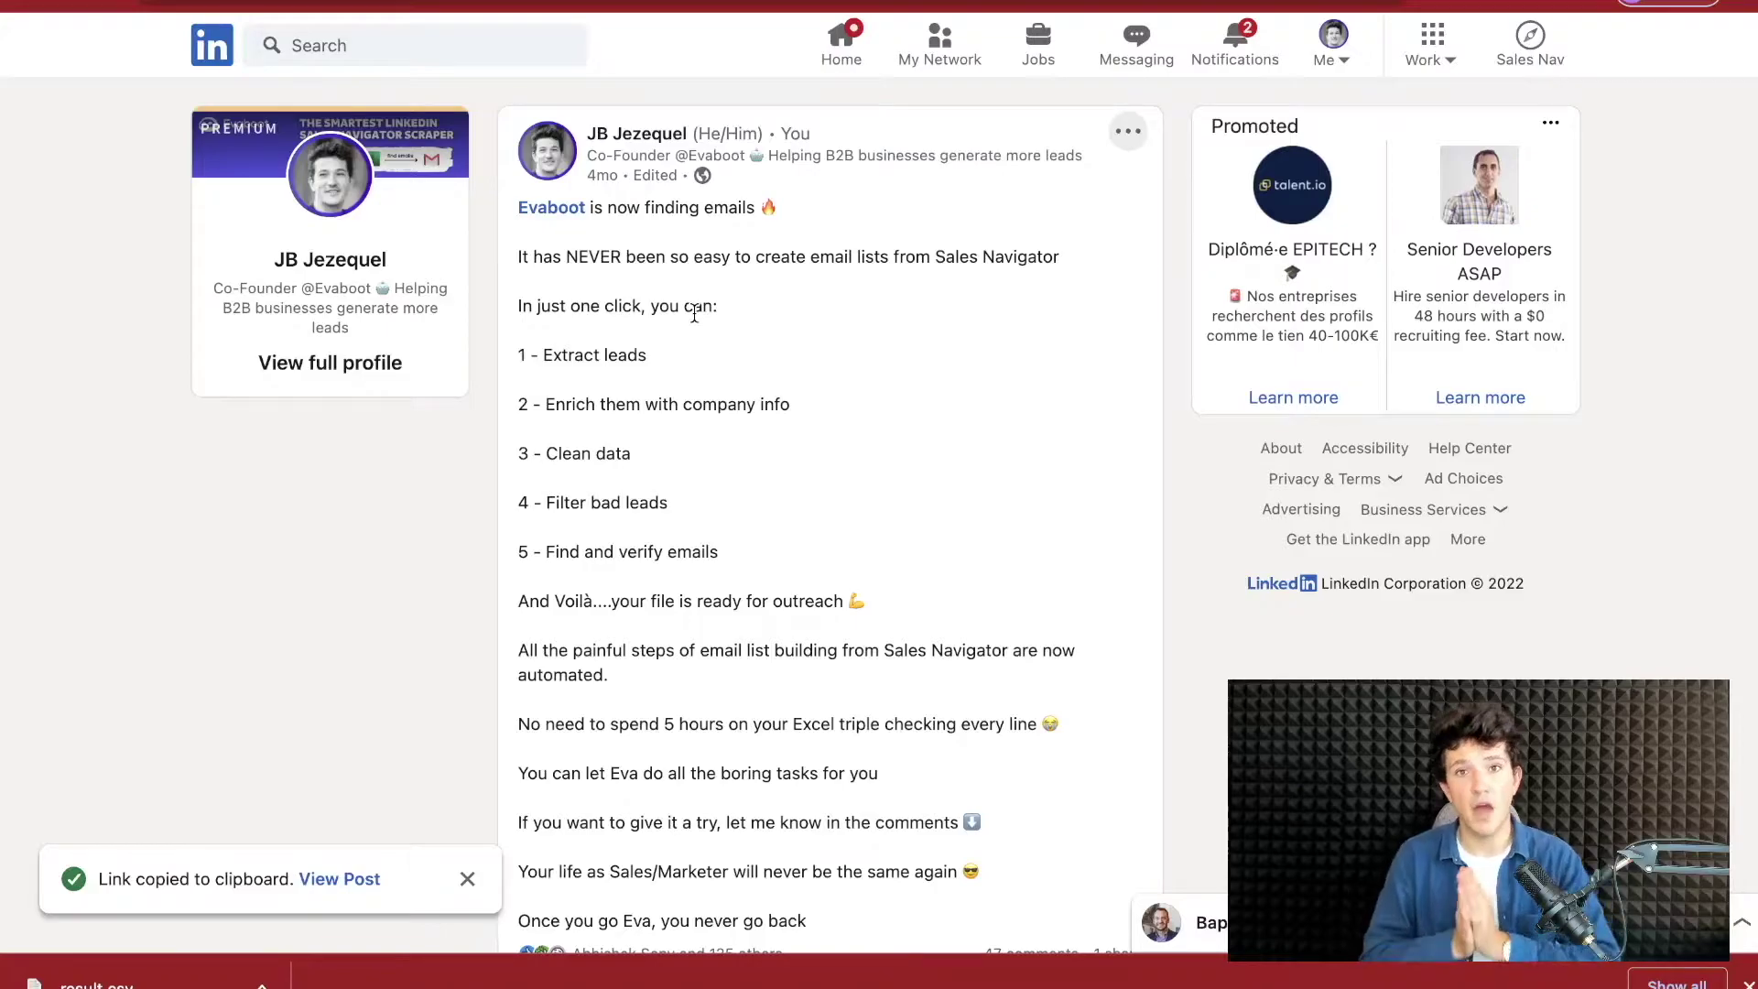
- Start a new LinkedIn search from the search box
{"action": "left_click", "coordinate": [419, 50]}
- Search LinkedIn for 'lead generation' and narrow the results to posts
{"action": "type", "text": "lea"}
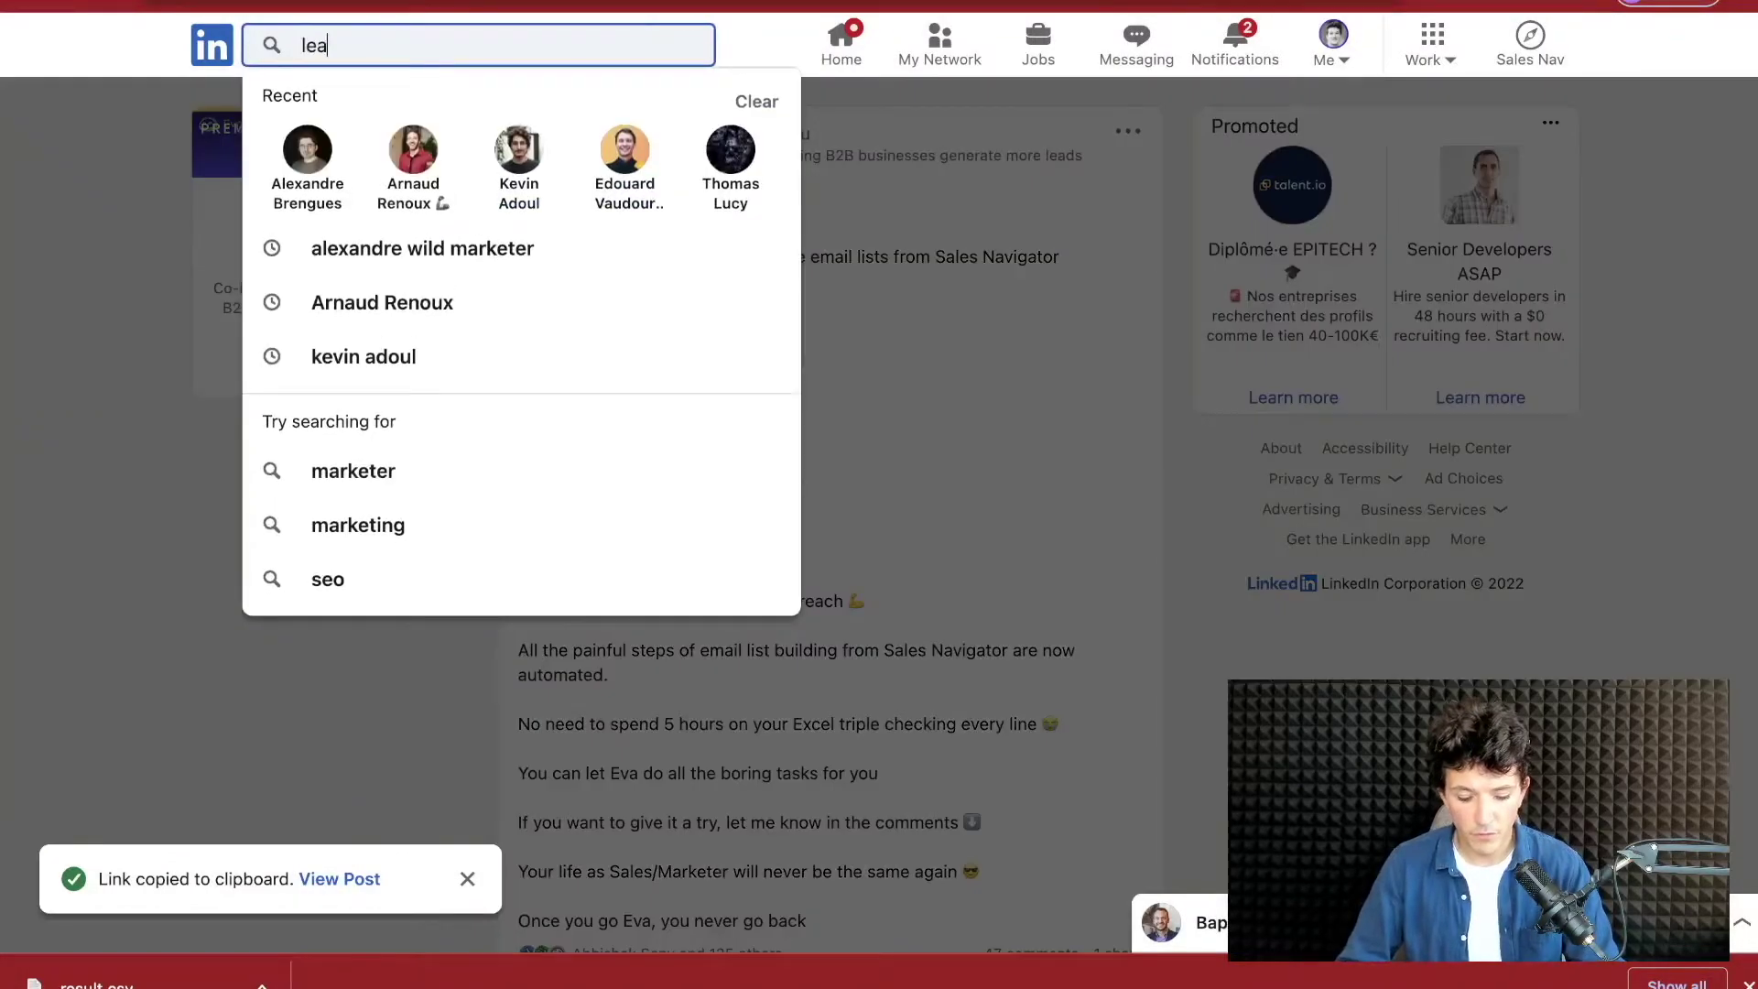
{"action": "type", "text": "d generation"}
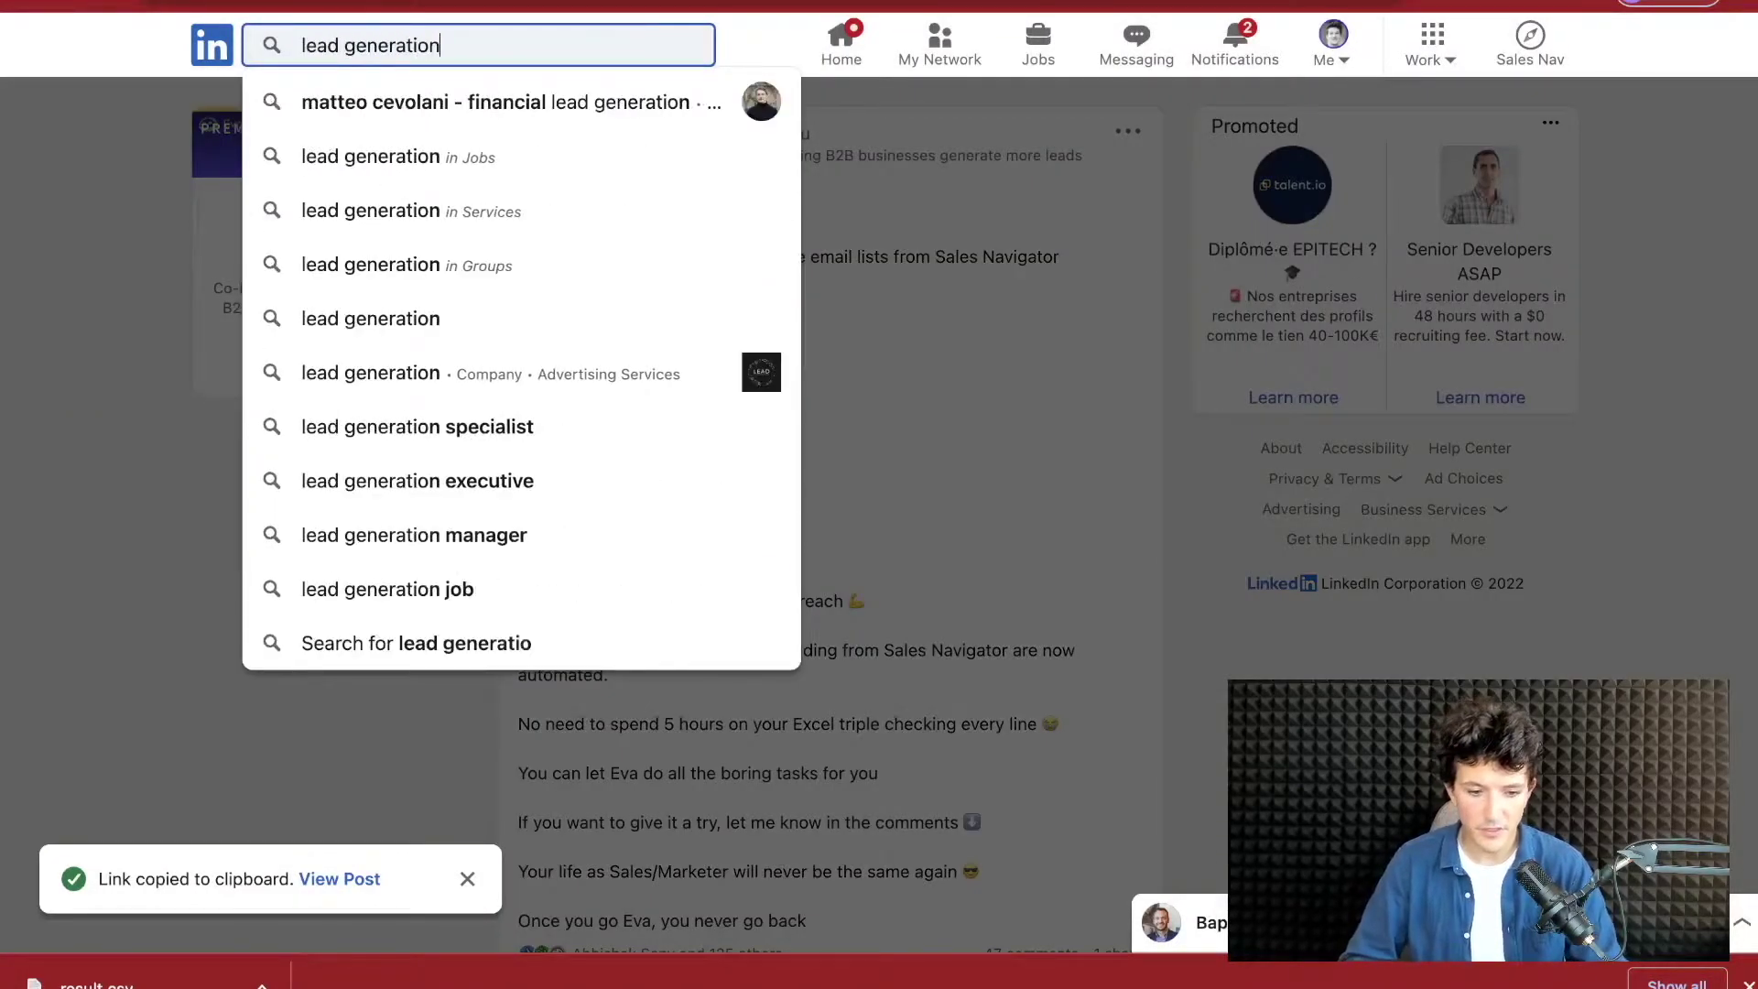
{"action": "key", "text": "Return"}
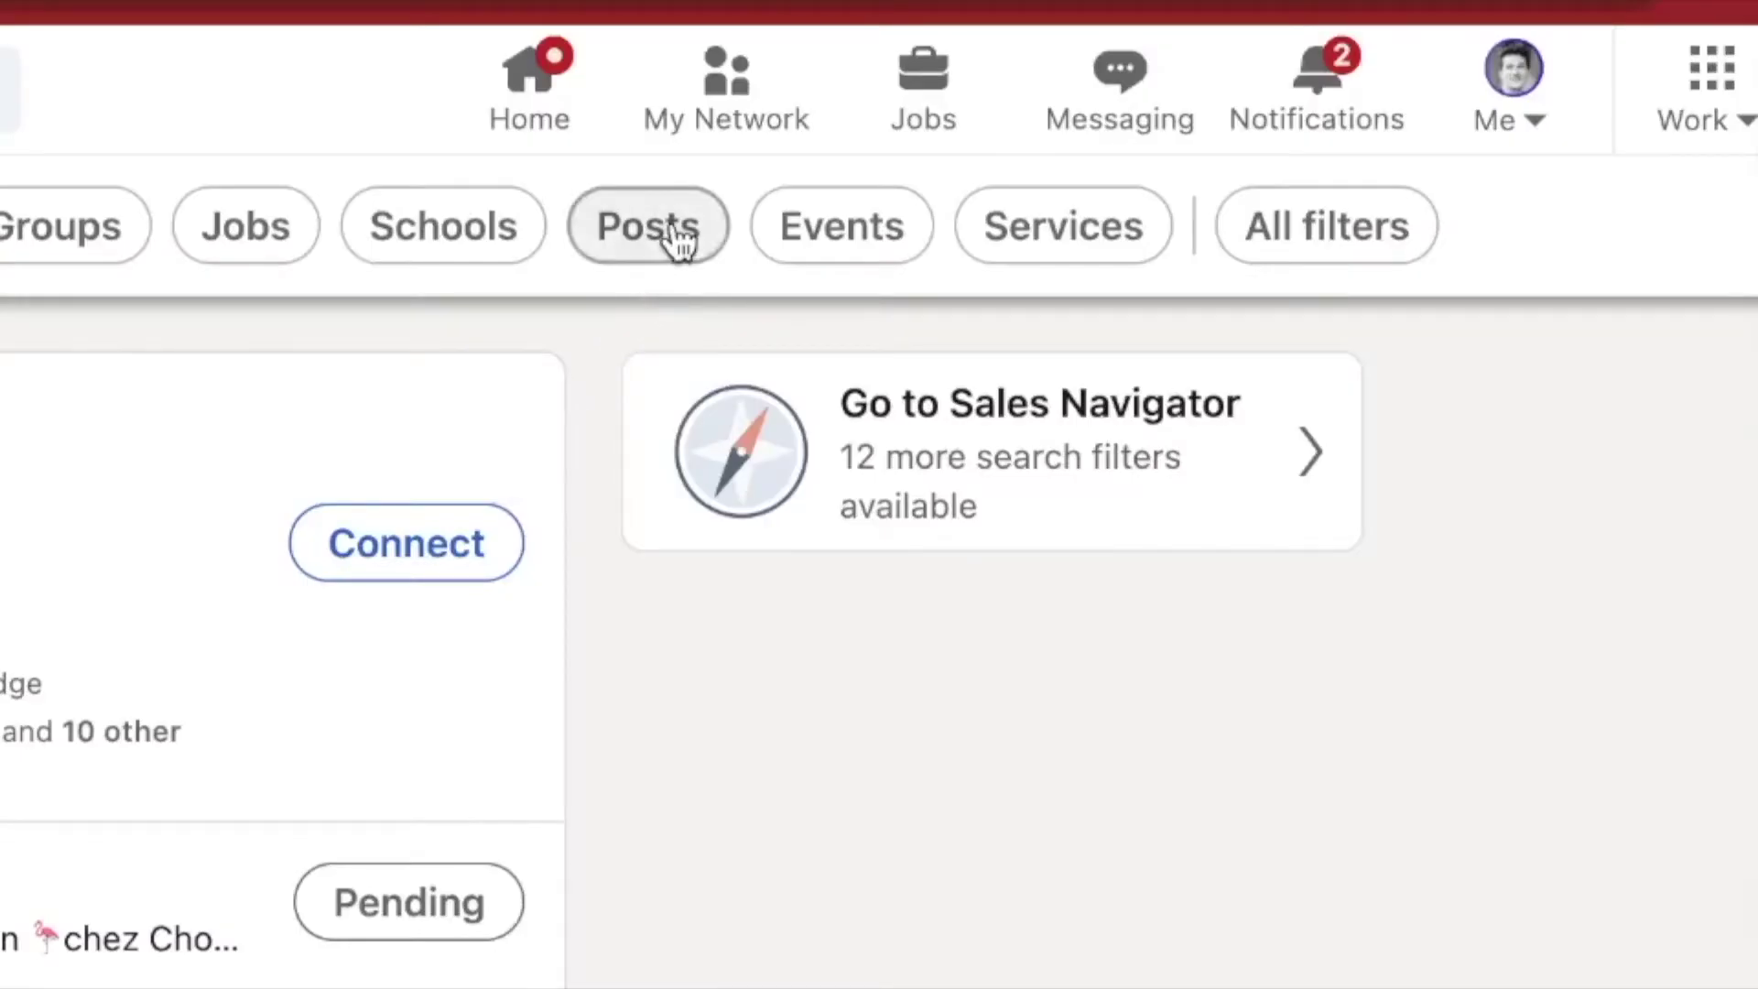
{"action": "left_click", "coordinate": [676, 235]}
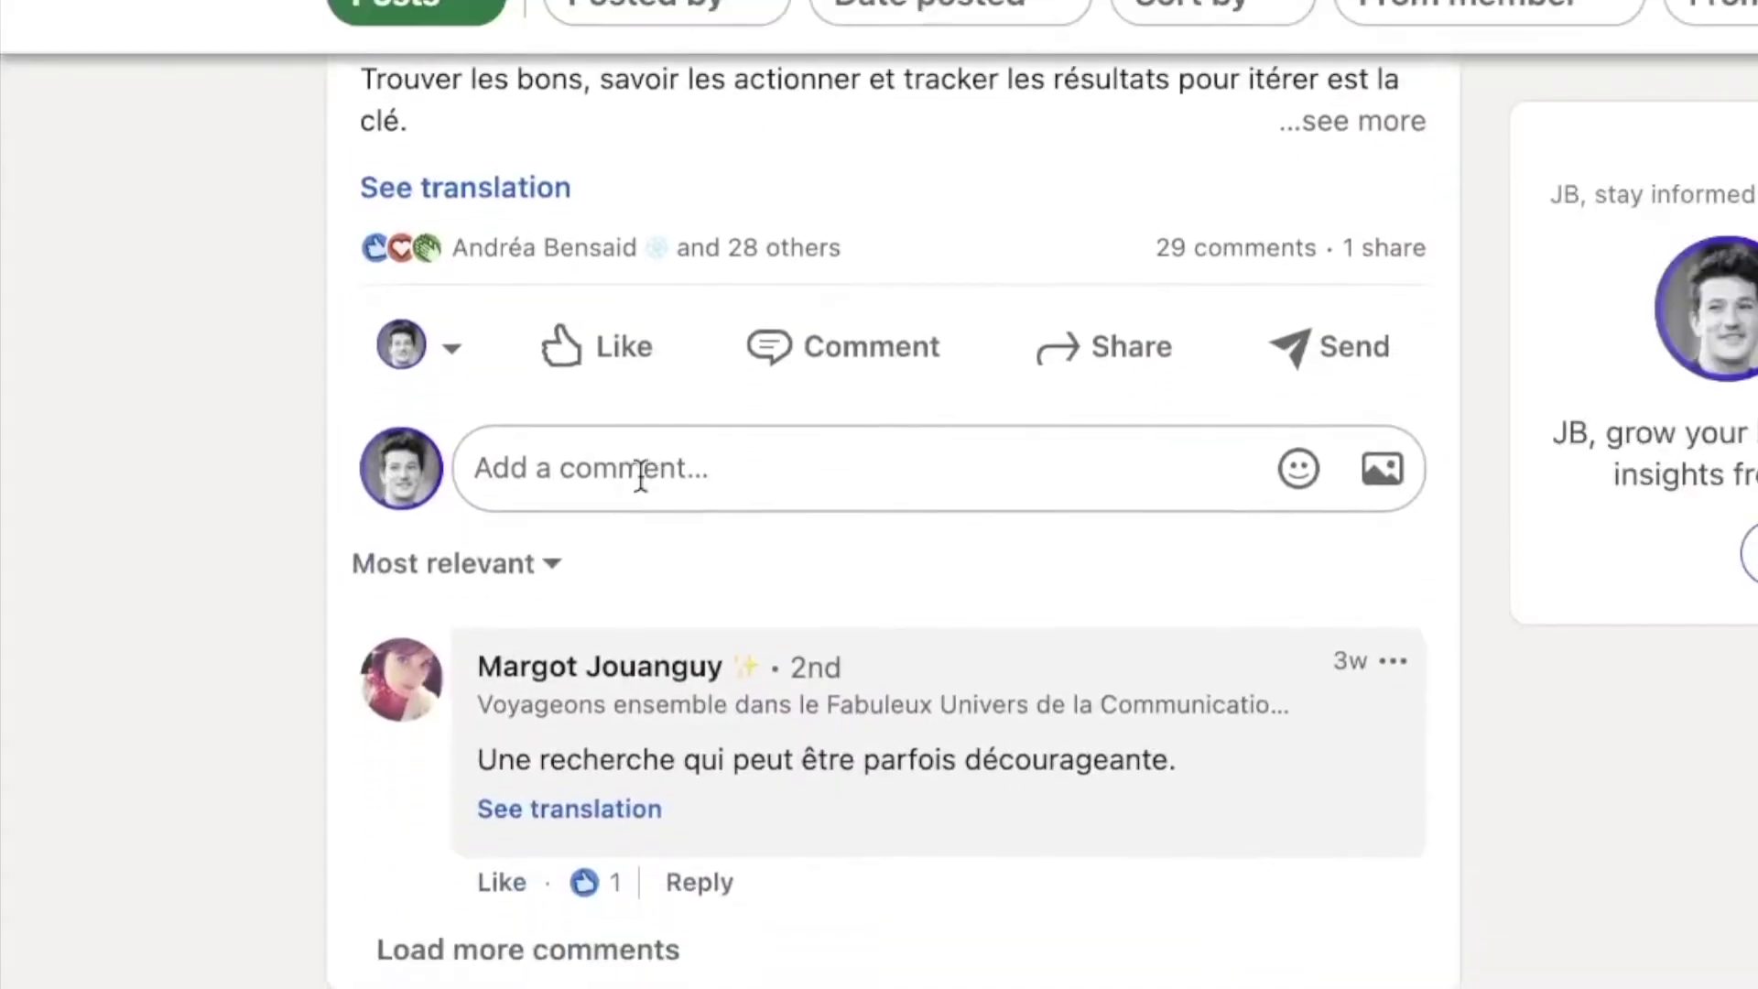
- Copy the link to the acquisition-levers post from its ••• menu
{"action": "scroll", "coordinate": [639, 474], "scroll_direction": "down", "scroll_amount": 20}
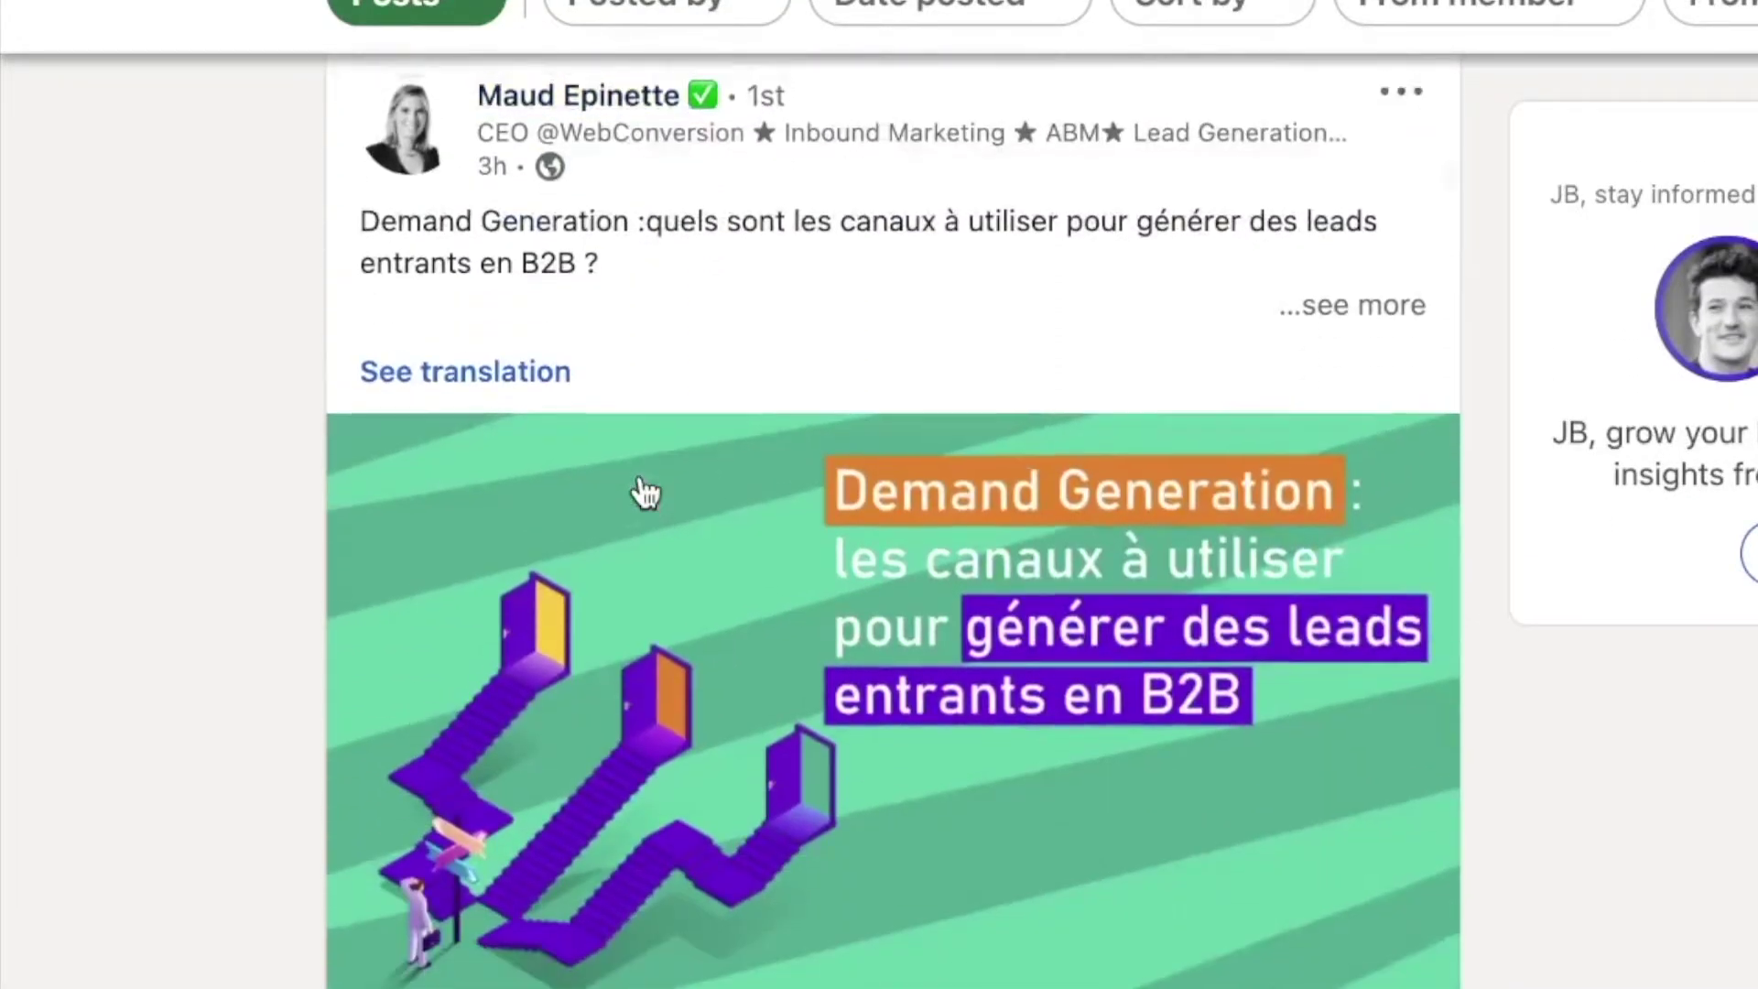
{"action": "scroll", "coordinate": [641, 490], "scroll_direction": "down", "scroll_amount": 10}
{"action": "left_click", "coordinate": [1407, 147]}
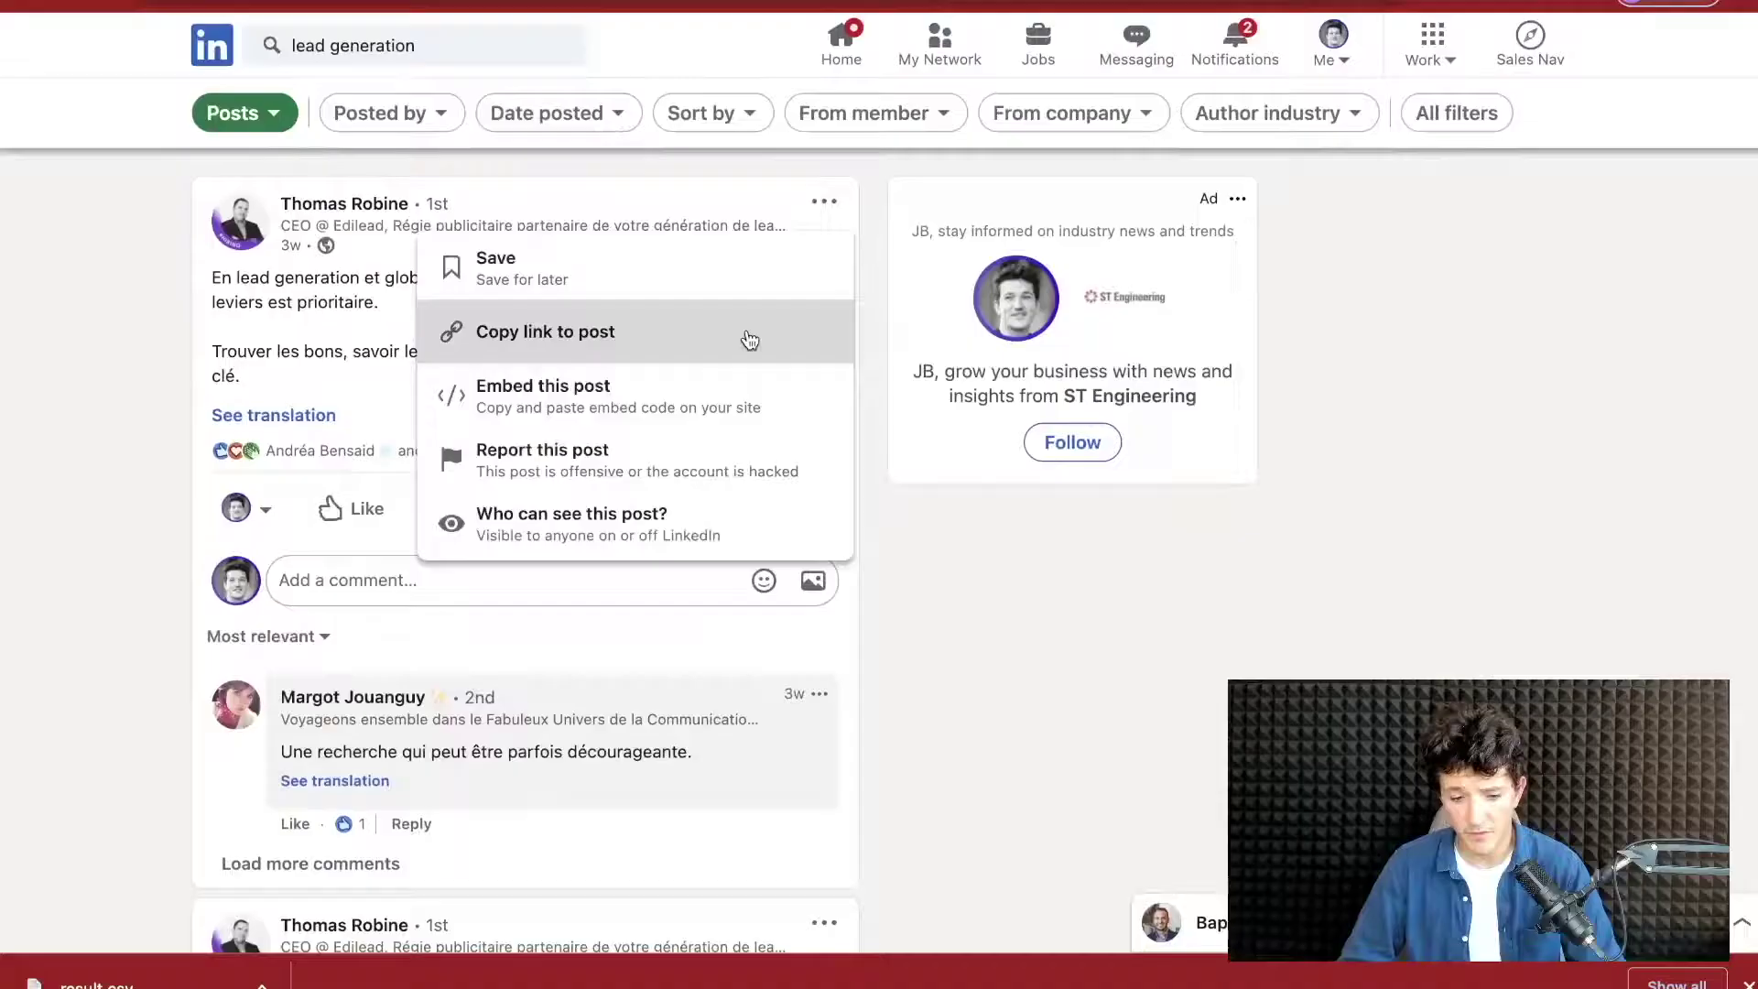
{"action": "left_click", "coordinate": [1268, 371]}
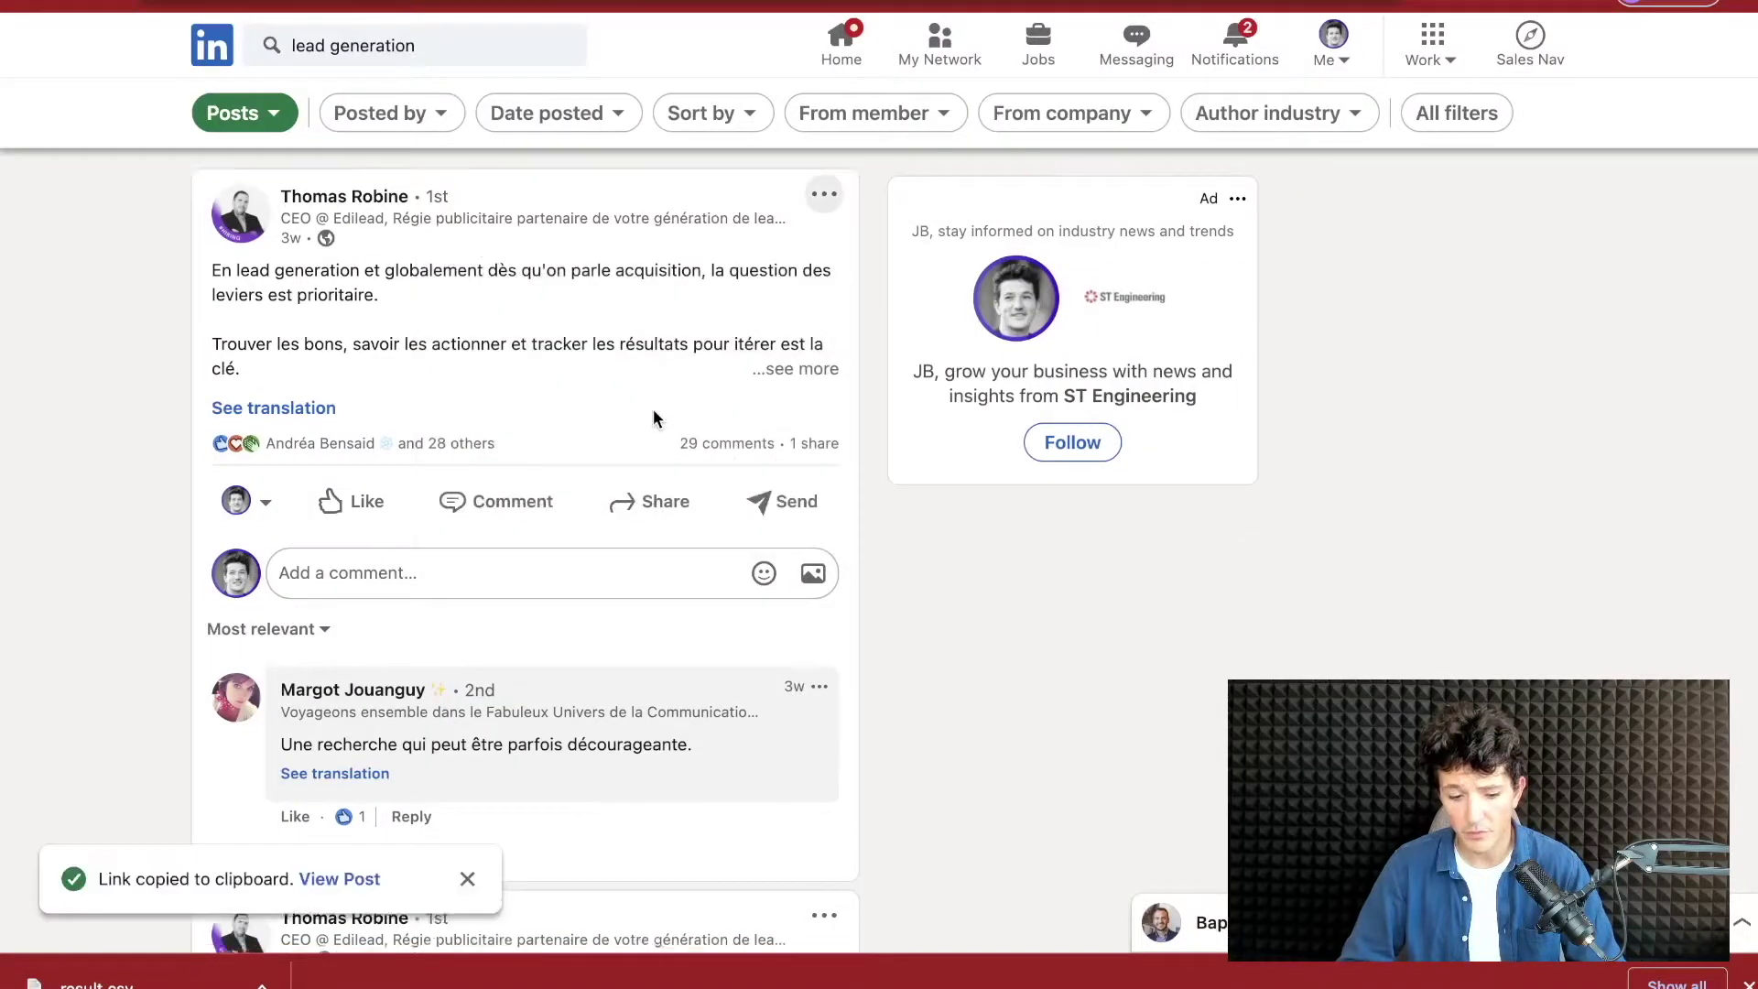
- Scroll the post results and open the full post filters panel
{"action": "scroll", "coordinate": [651, 417], "scroll_direction": "down", "scroll_amount": 10}
{"action": "scroll", "coordinate": [652, 626], "scroll_direction": "down", "scroll_amount": 5}
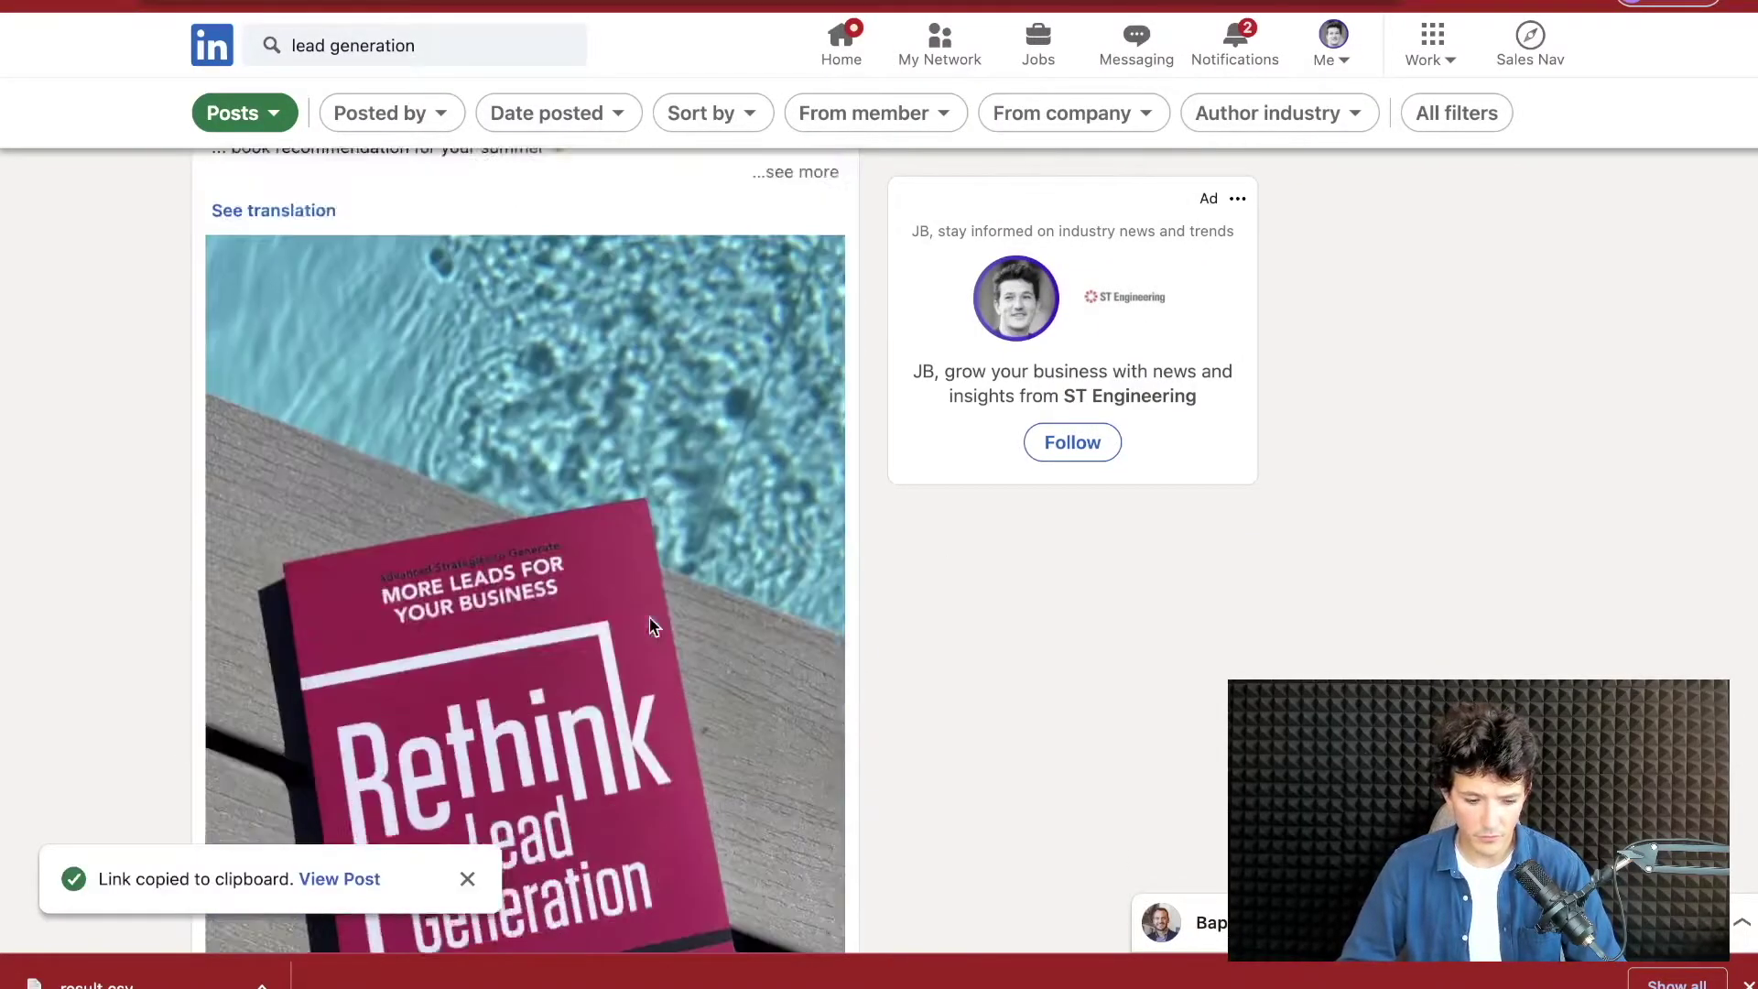
{"action": "scroll", "coordinate": [652, 626], "scroll_direction": "up", "scroll_amount": 10}
{"action": "scroll", "coordinate": [652, 626], "scroll_direction": "down", "scroll_amount": 10}
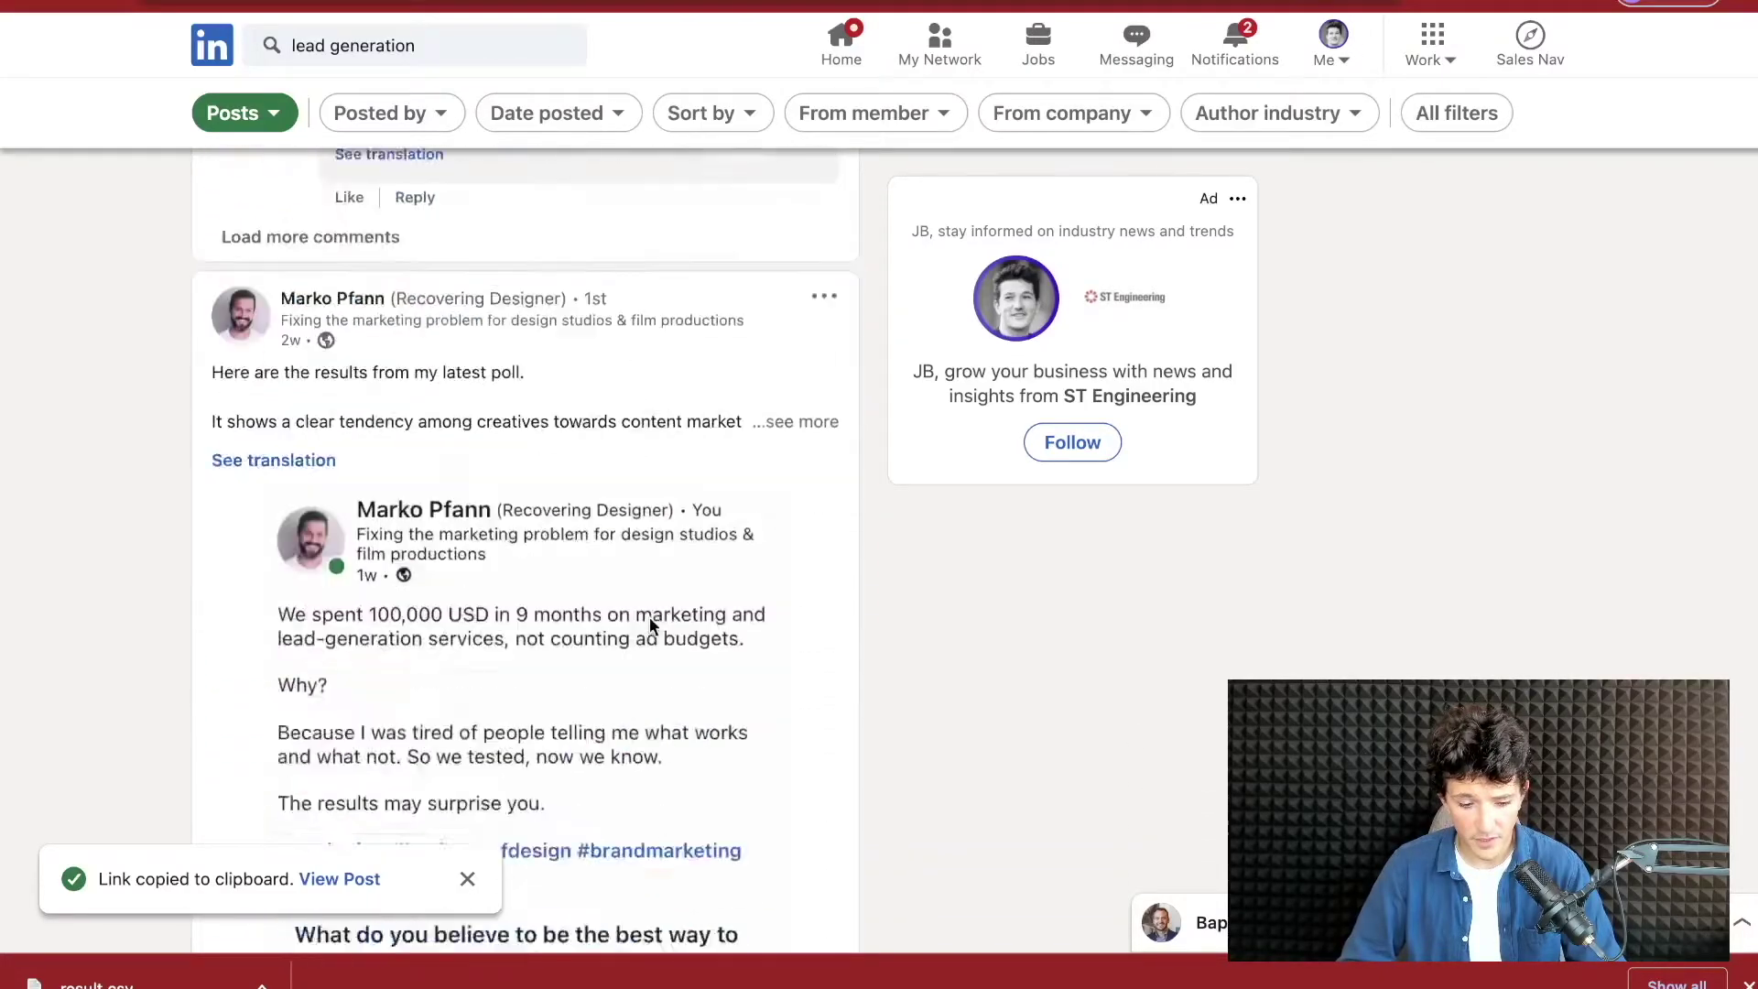
{"action": "scroll", "coordinate": [650, 617], "scroll_direction": "down", "scroll_amount": 10}
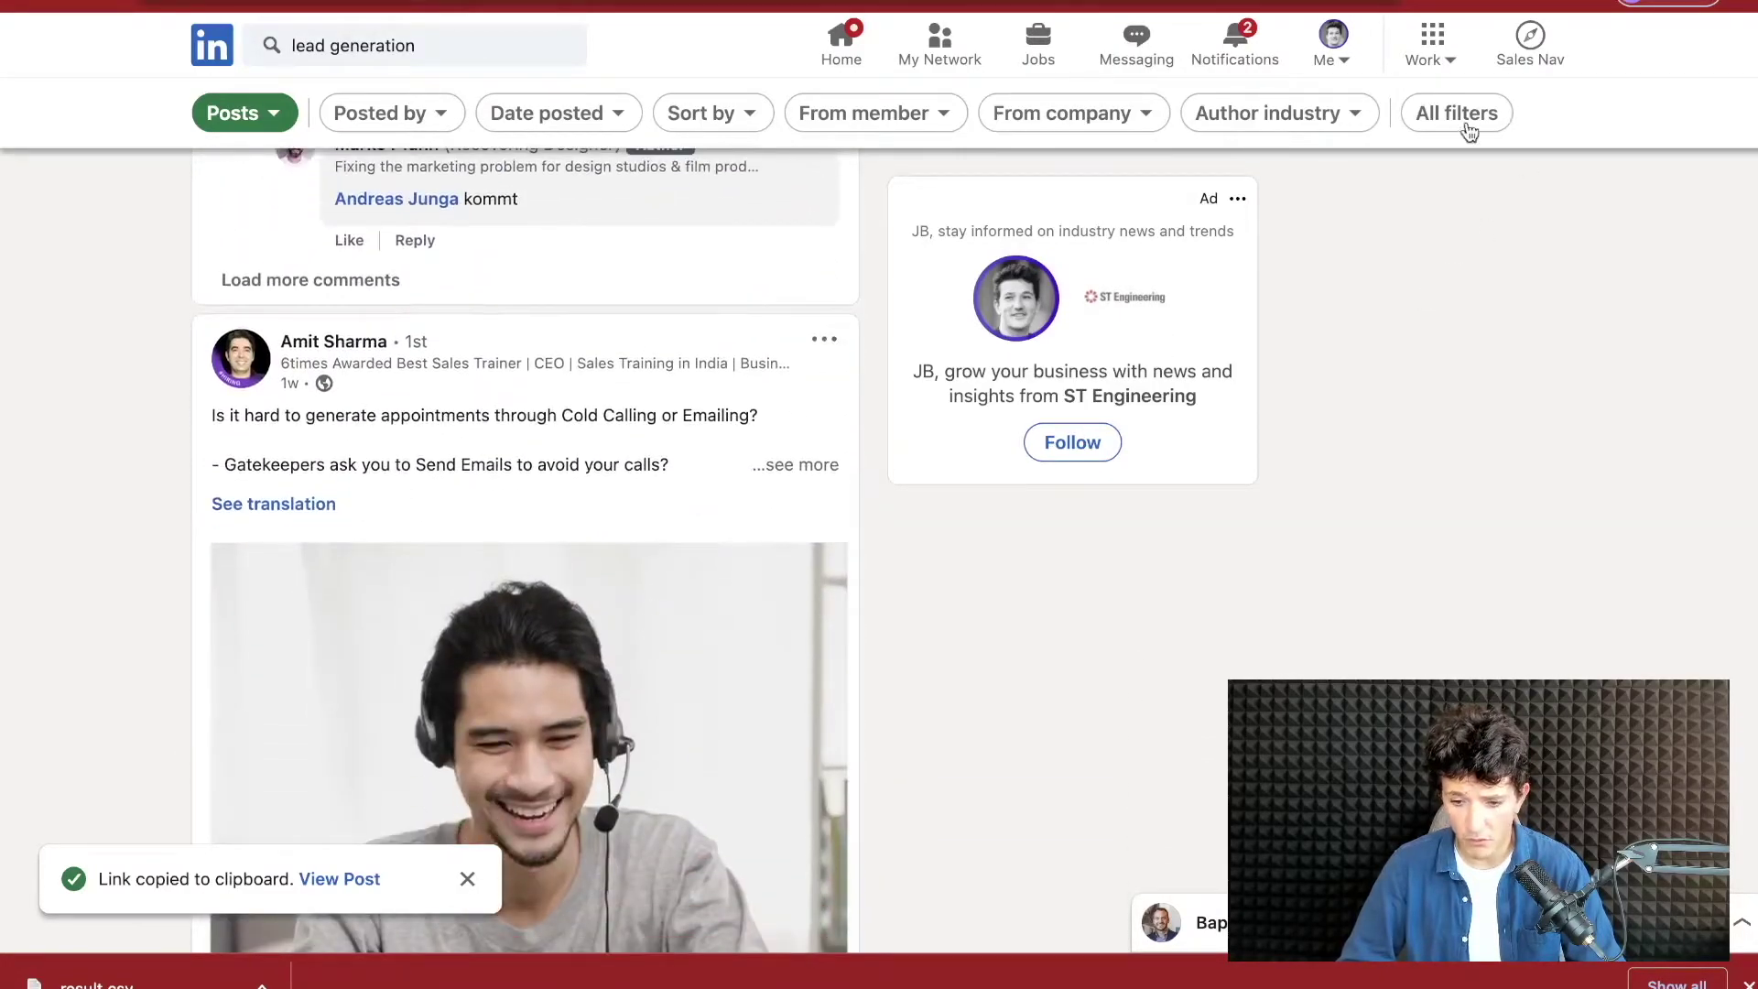
{"action": "left_click", "coordinate": [1465, 117]}
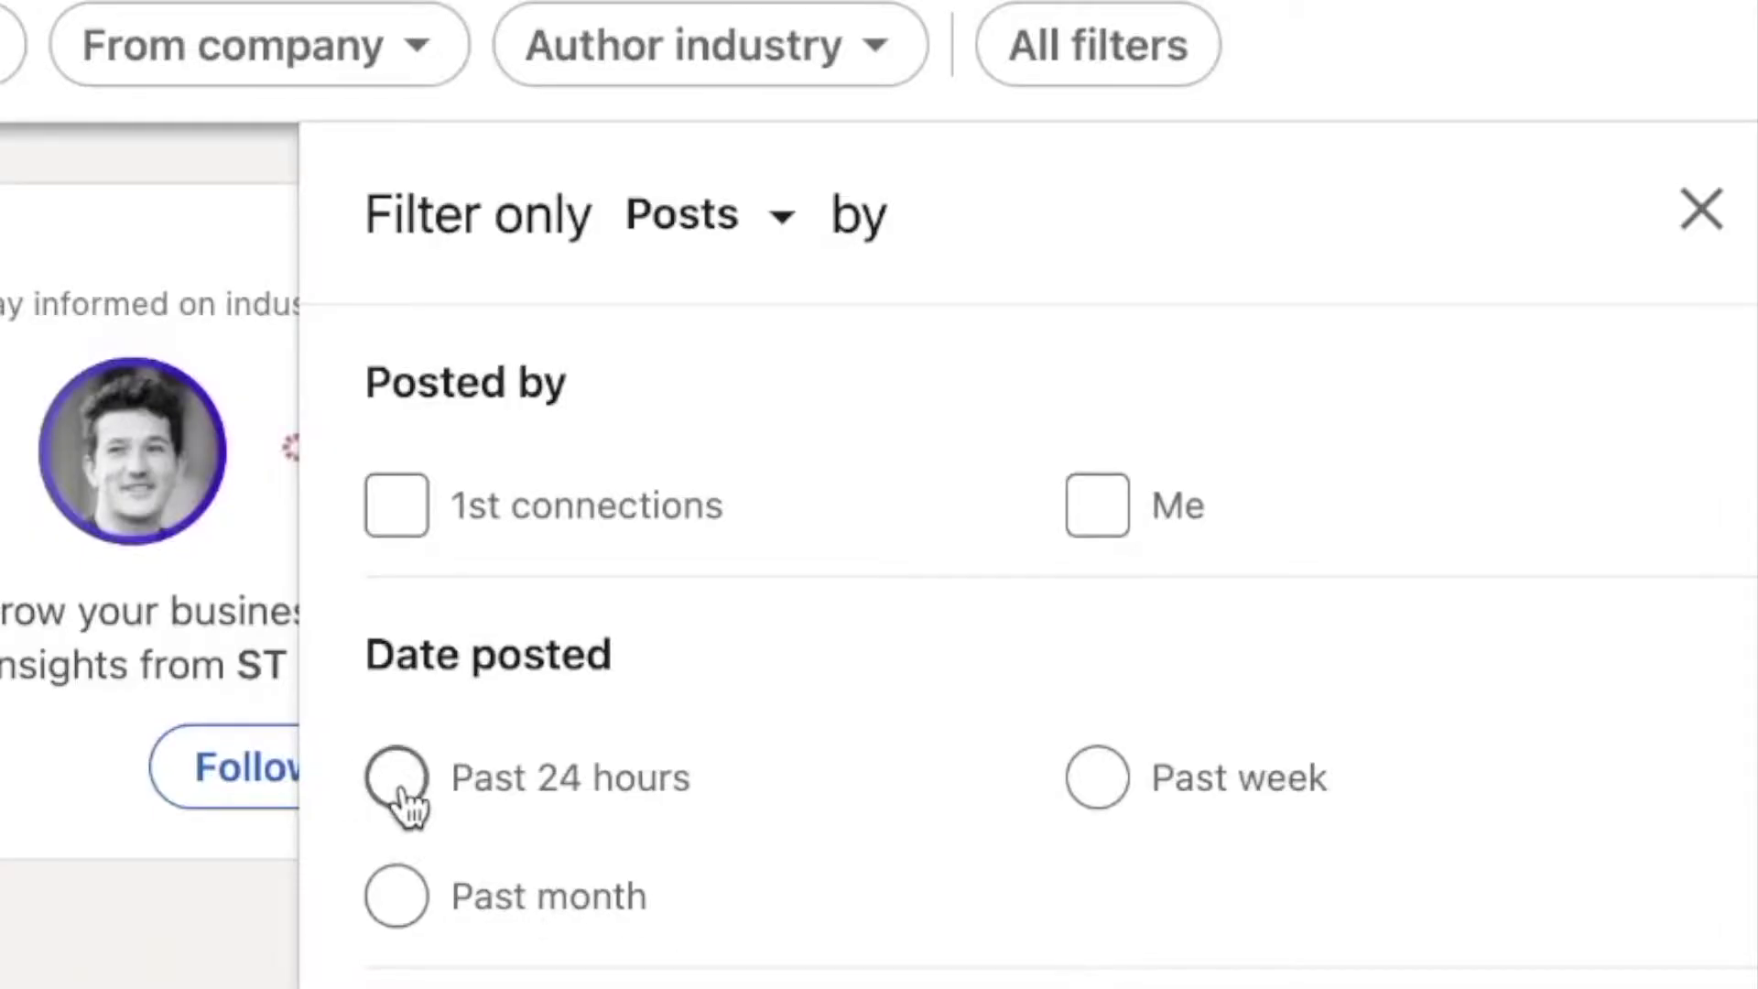
- Limit the lead generation posts to the past 24 hours and show the results
{"action": "left_click", "coordinate": [1137, 450]}
{"action": "left_click", "coordinate": [1121, 789]}
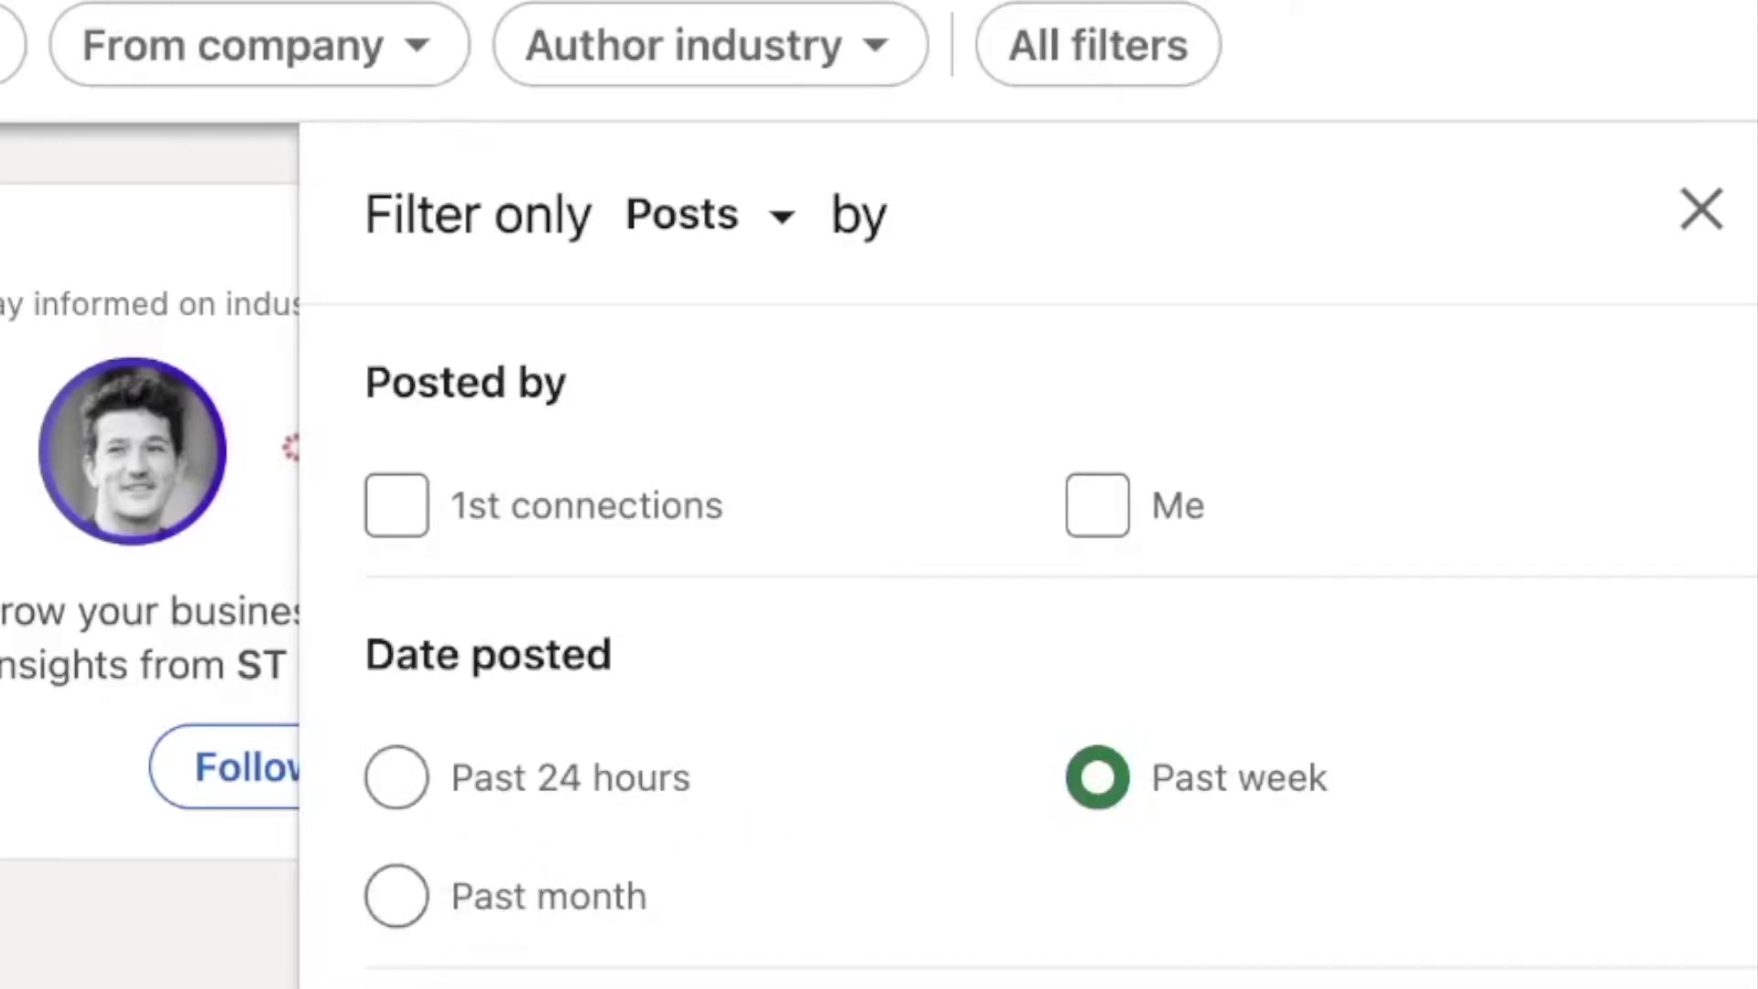
{"action": "left_click", "coordinate": [401, 774]}
{"action": "left_click", "coordinate": [1666, 943]}
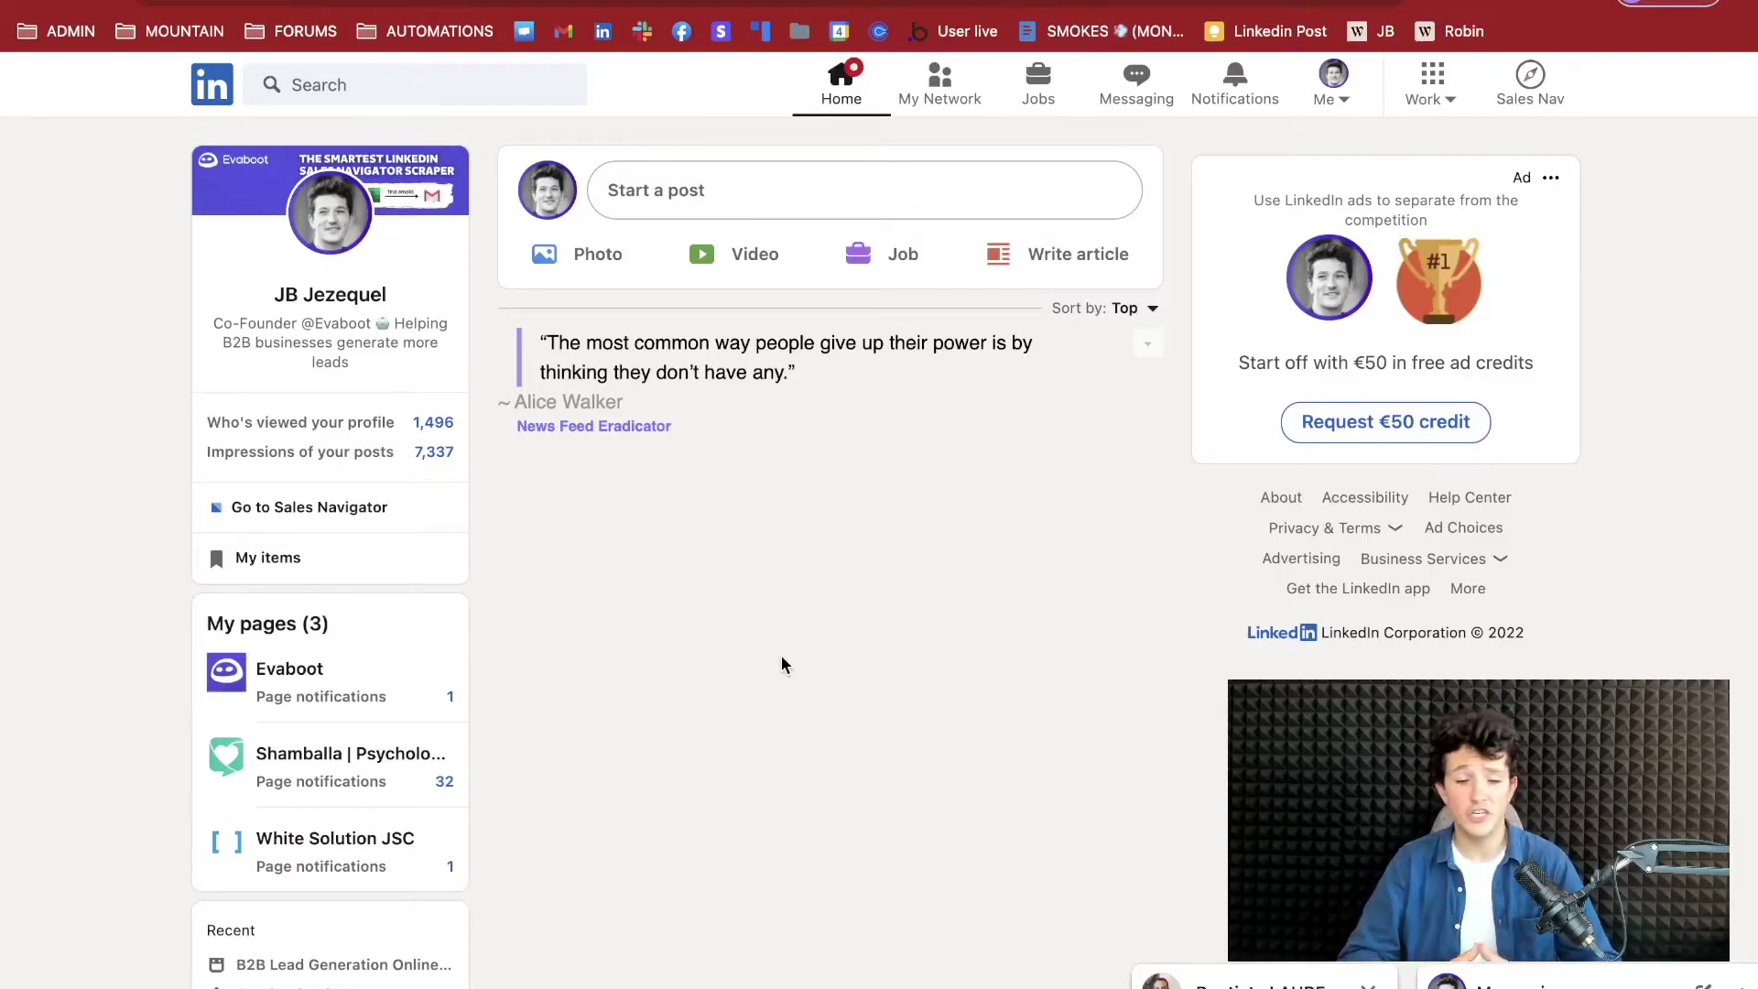
- Search 'lead generation', filter to Events, and open the 'Insights to Email Lead Generation' event
{"action": "left_click", "coordinate": [385, 86]}
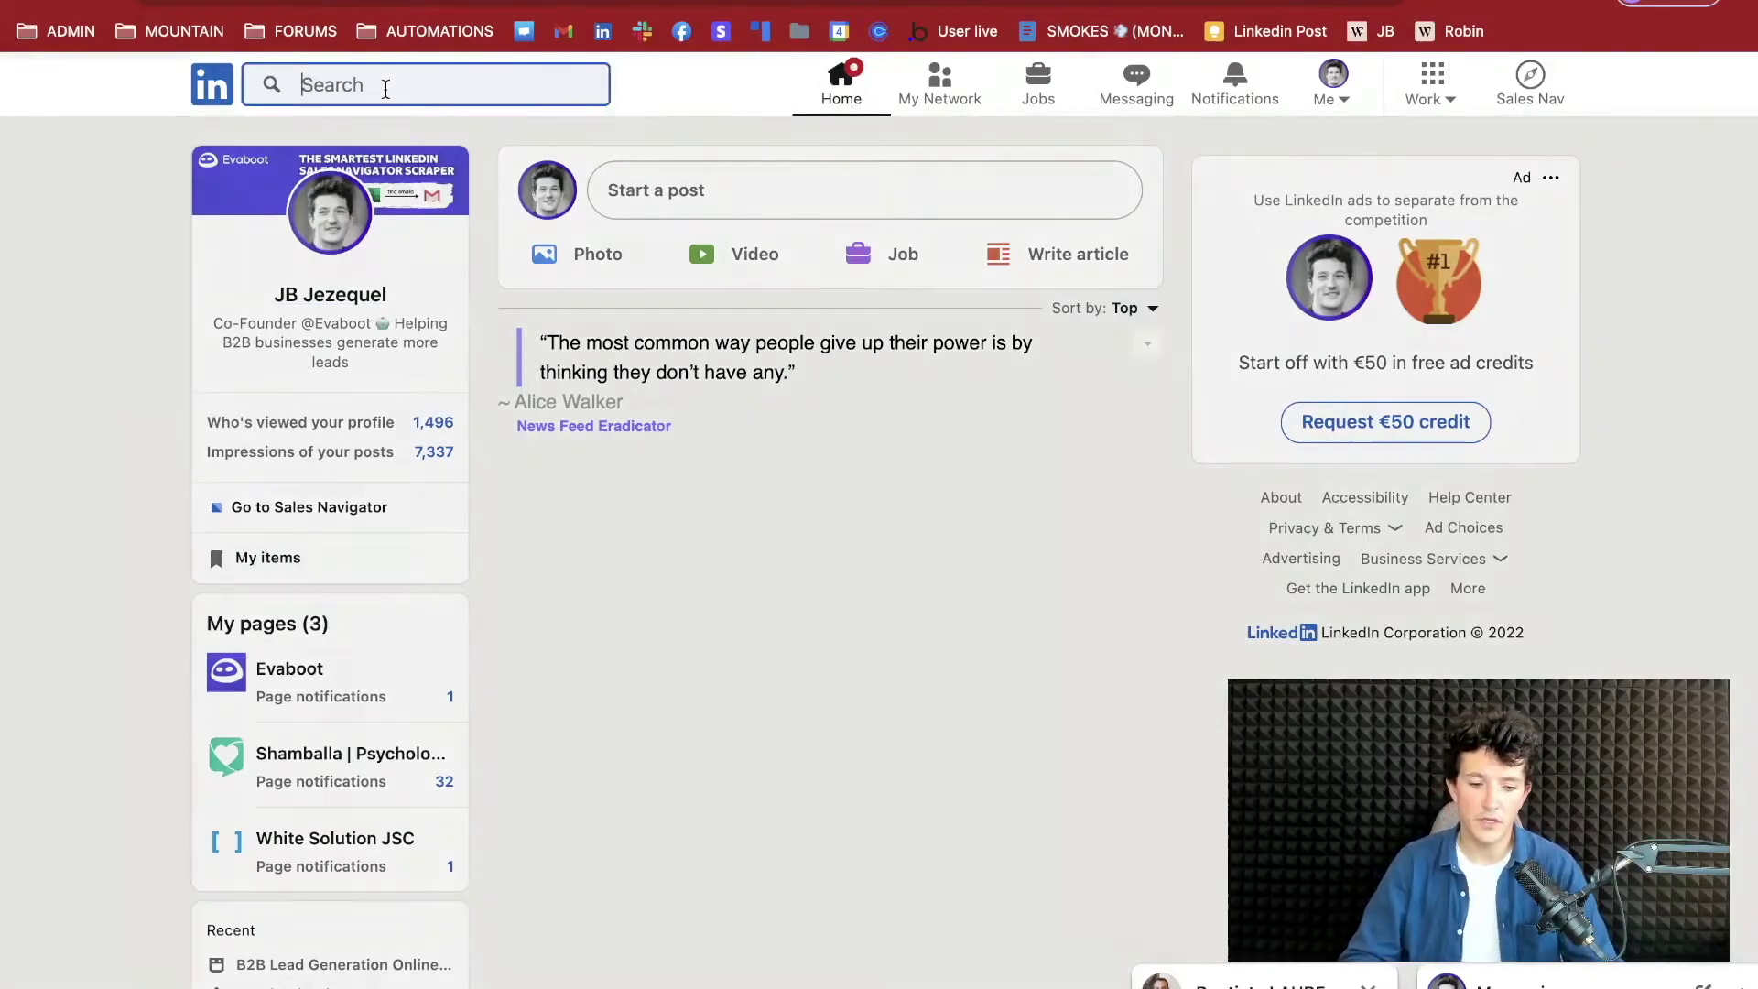
{"action": "type", "text": "lead"}
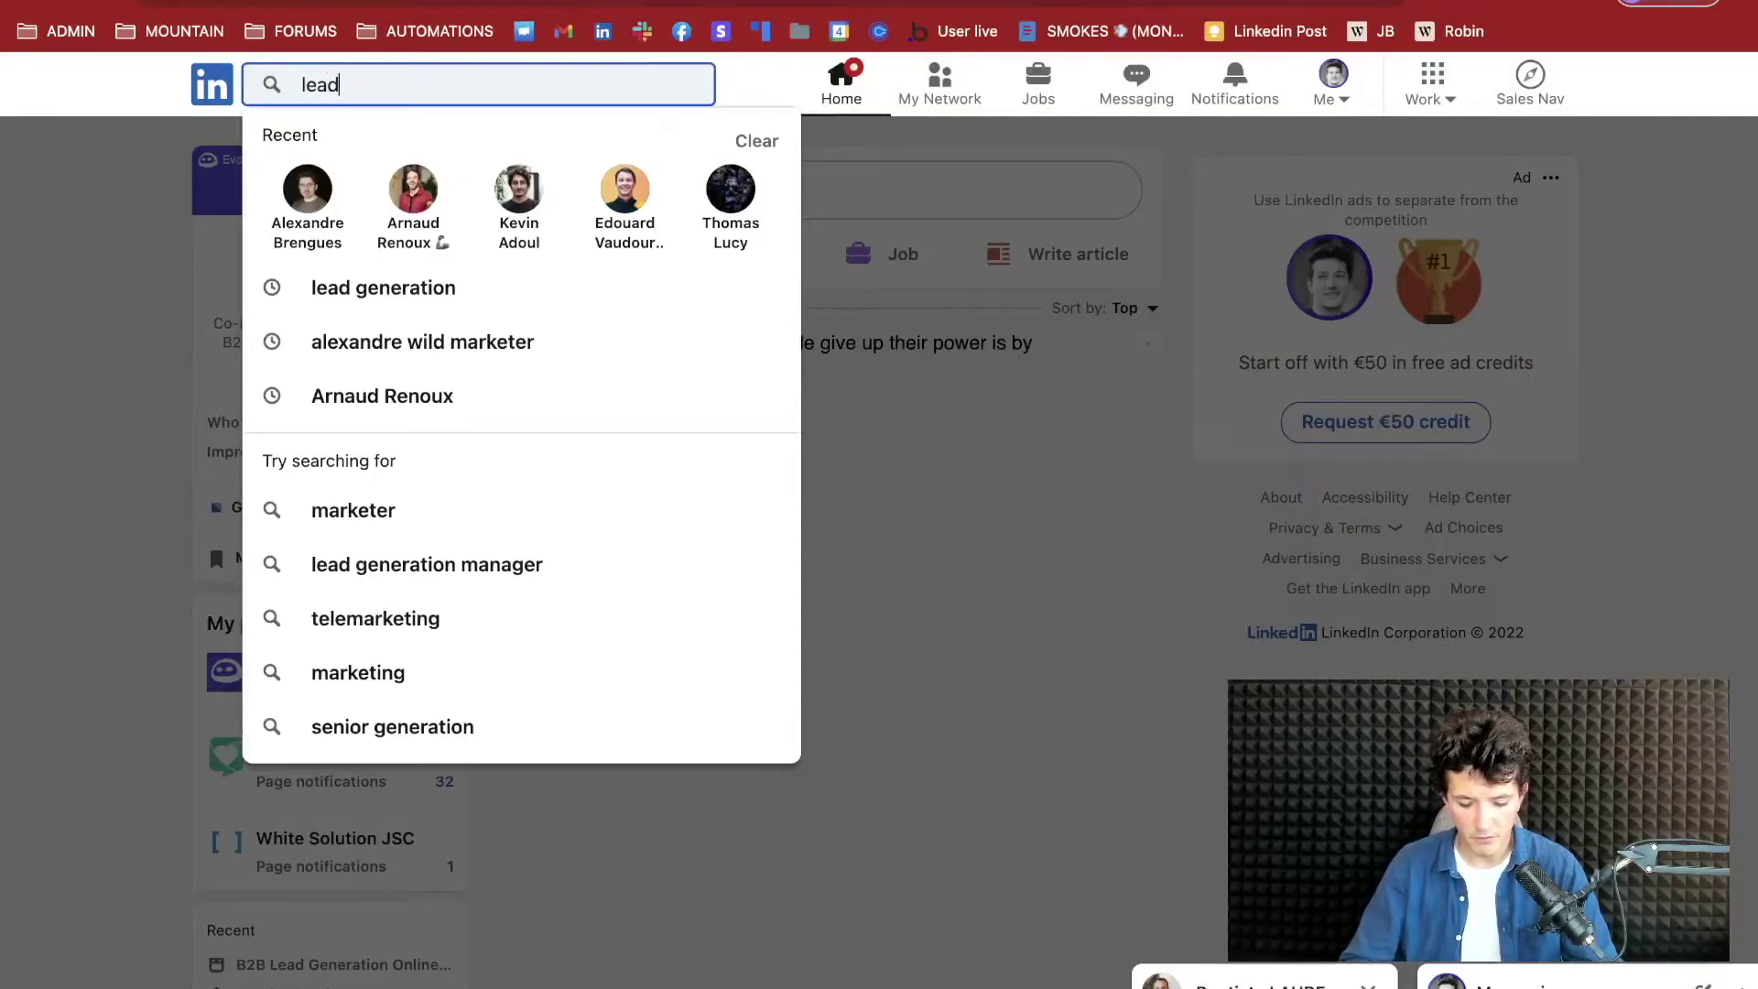
{"action": "type", "text": " generation"}
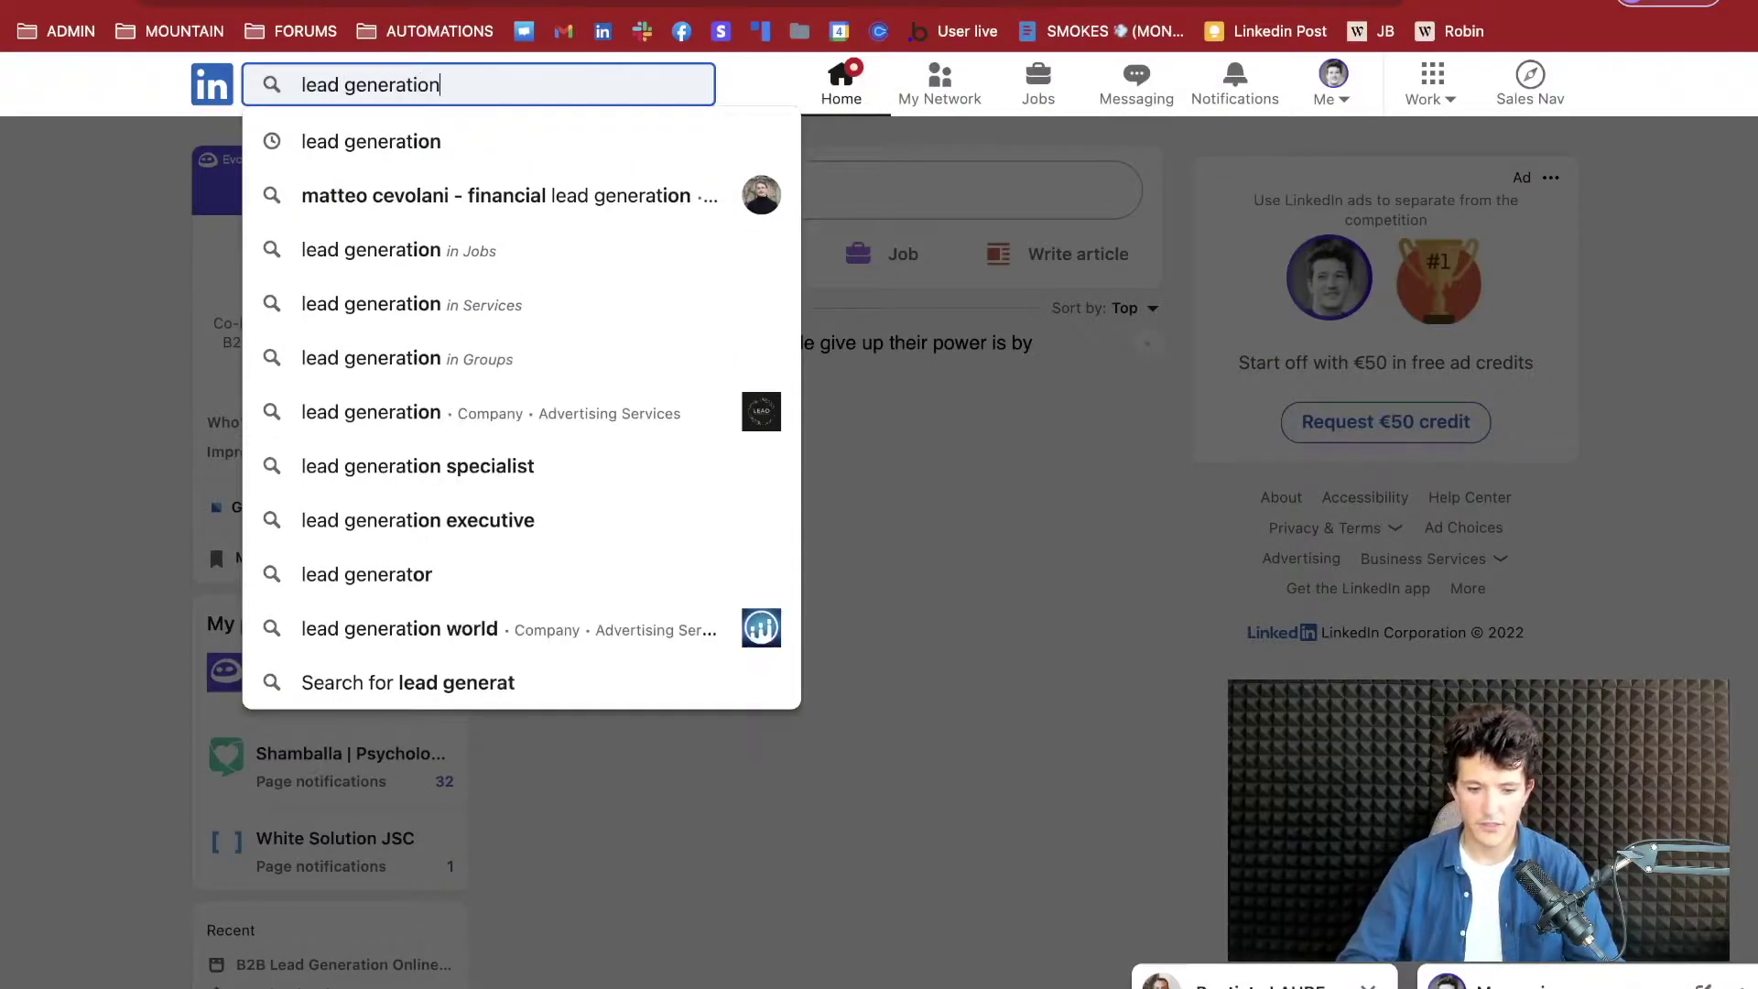
{"action": "key", "text": "Return"}
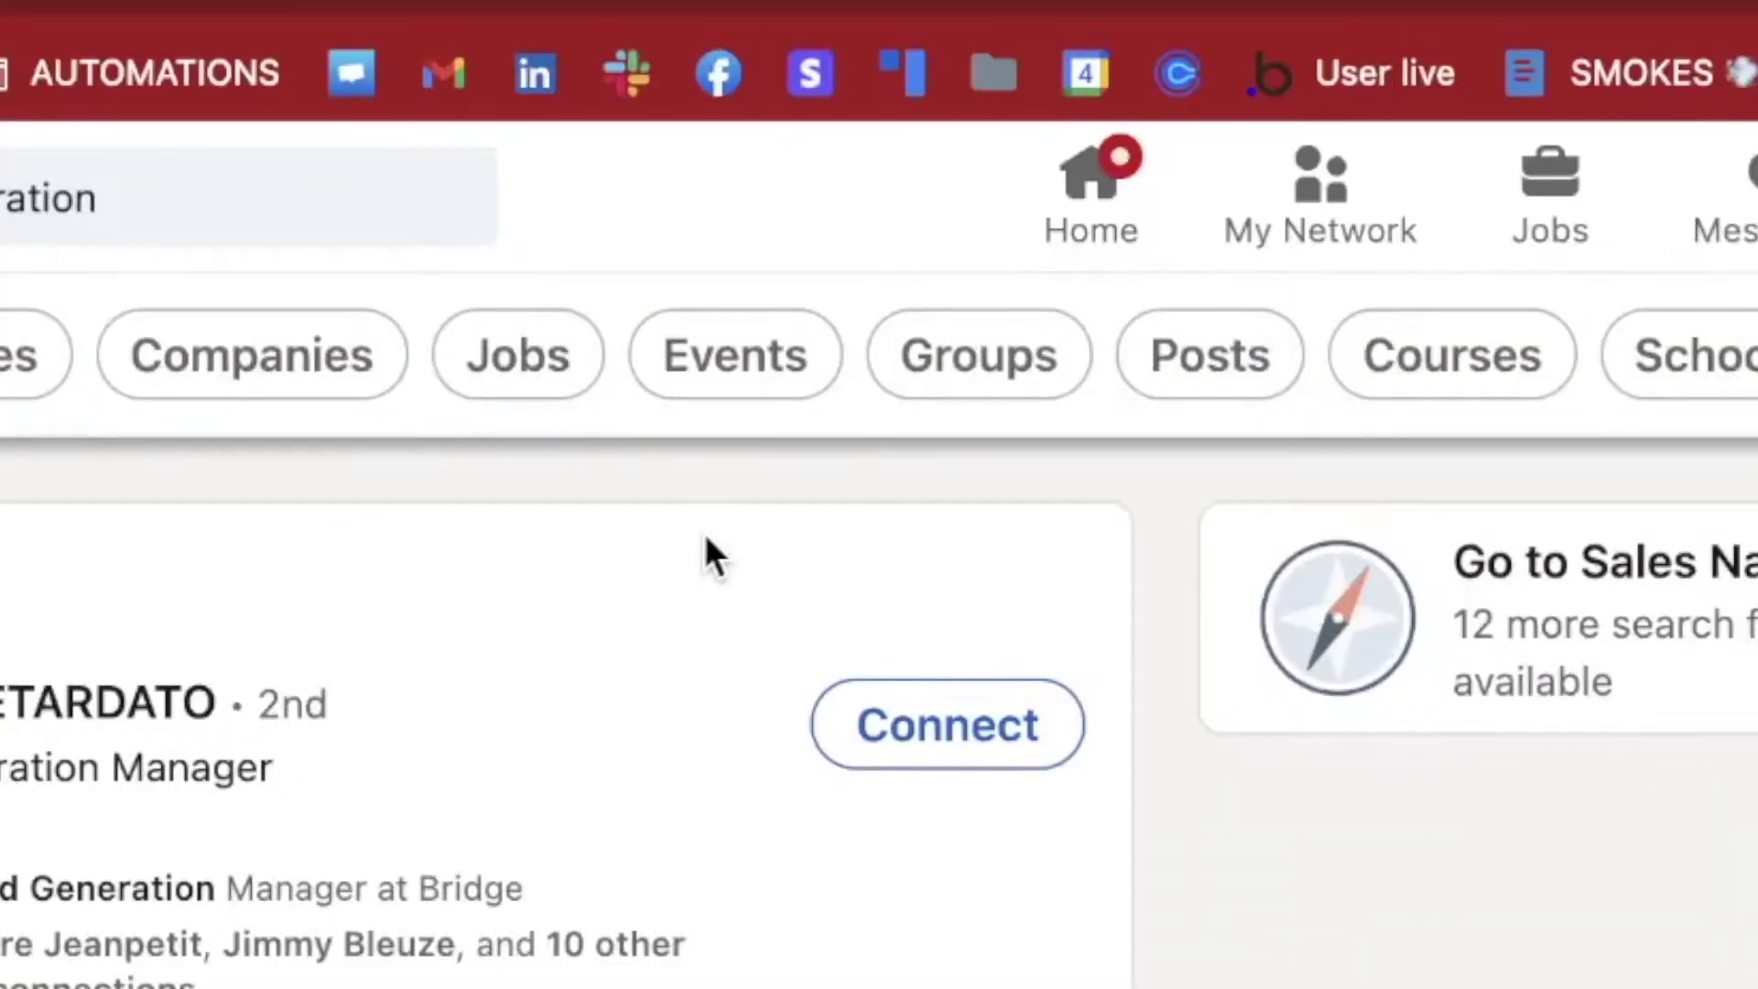
{"action": "left_click", "coordinate": [743, 383]}
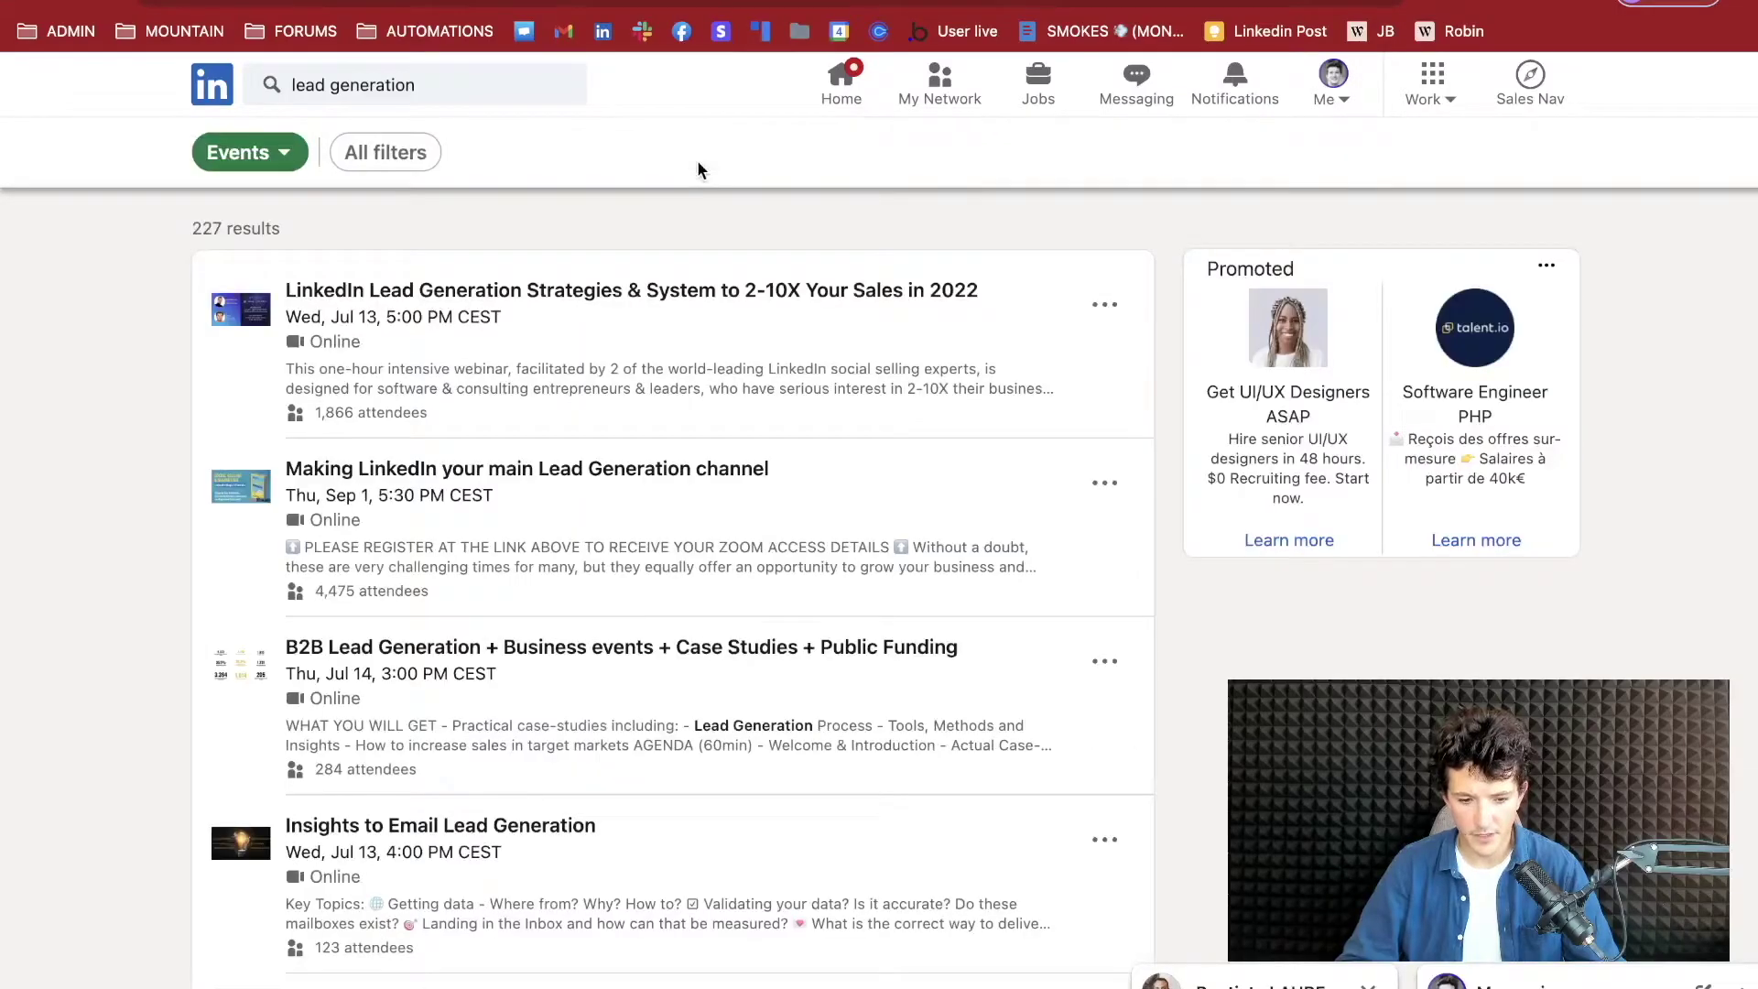
{"action": "scroll", "coordinate": [576, 597], "scroll_direction": "down", "scroll_amount": 5}
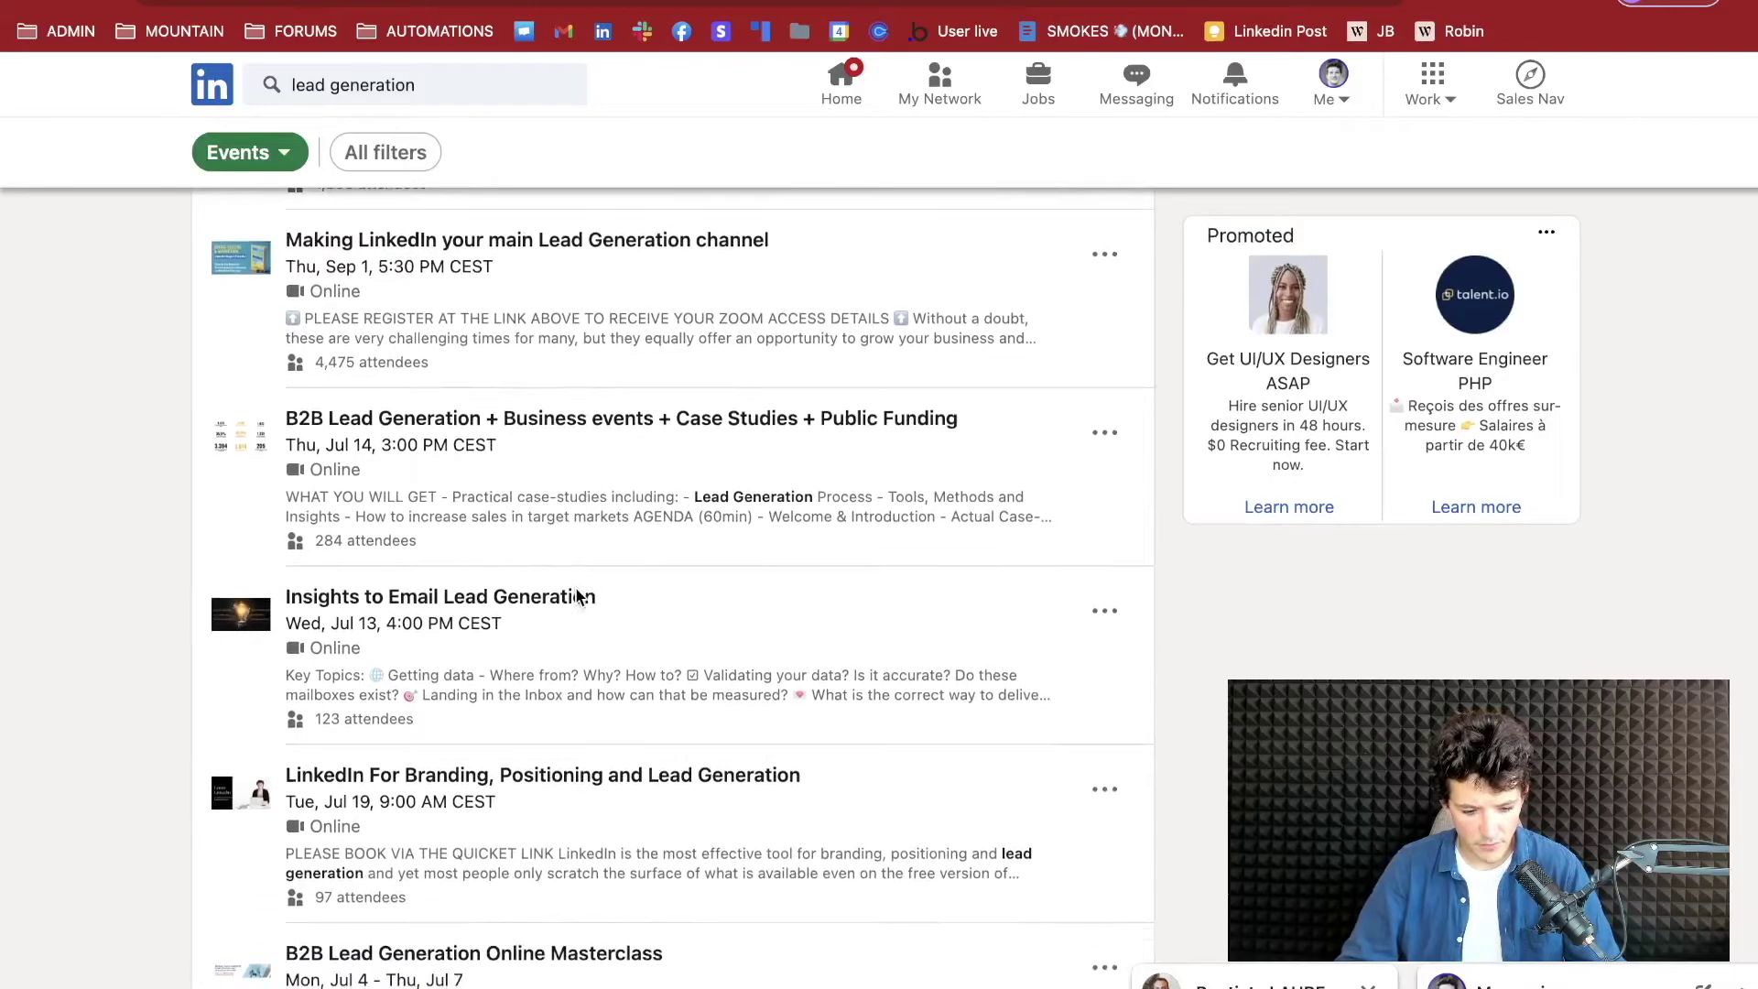
{"action": "scroll", "coordinate": [579, 599], "scroll_direction": "down", "scroll_amount": 1}
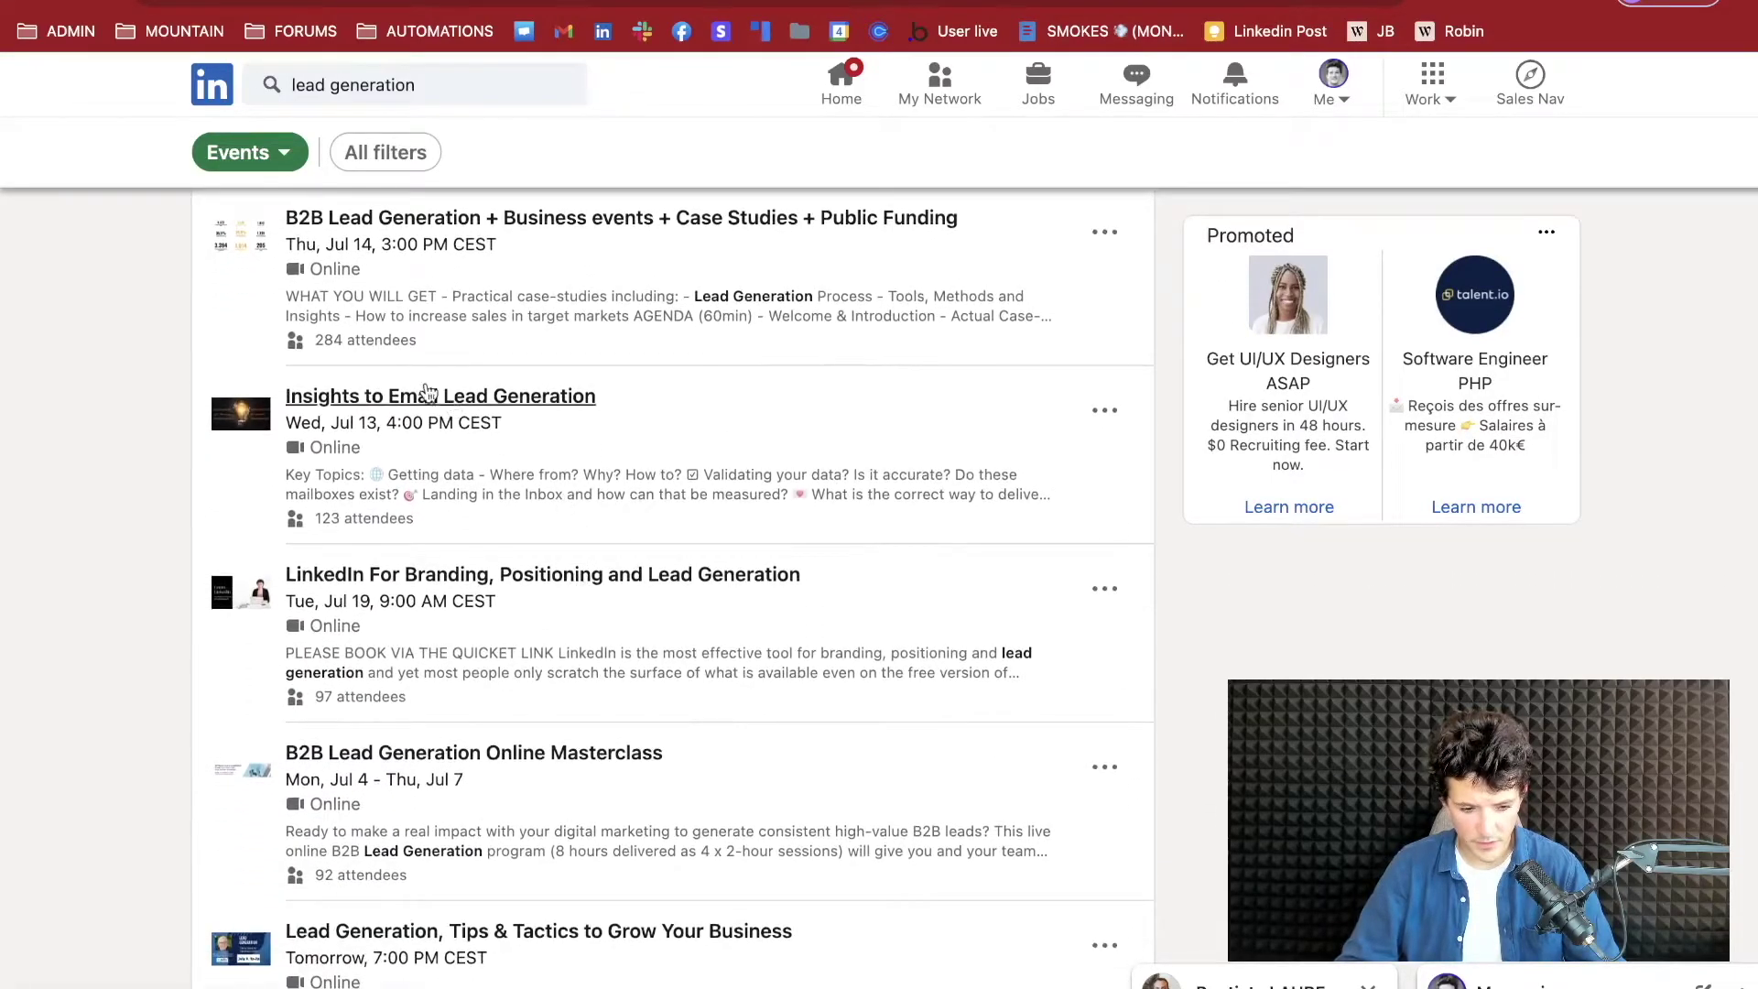
{"action": "scroll", "coordinate": [424, 389], "scroll_direction": "up", "scroll_amount": 3}
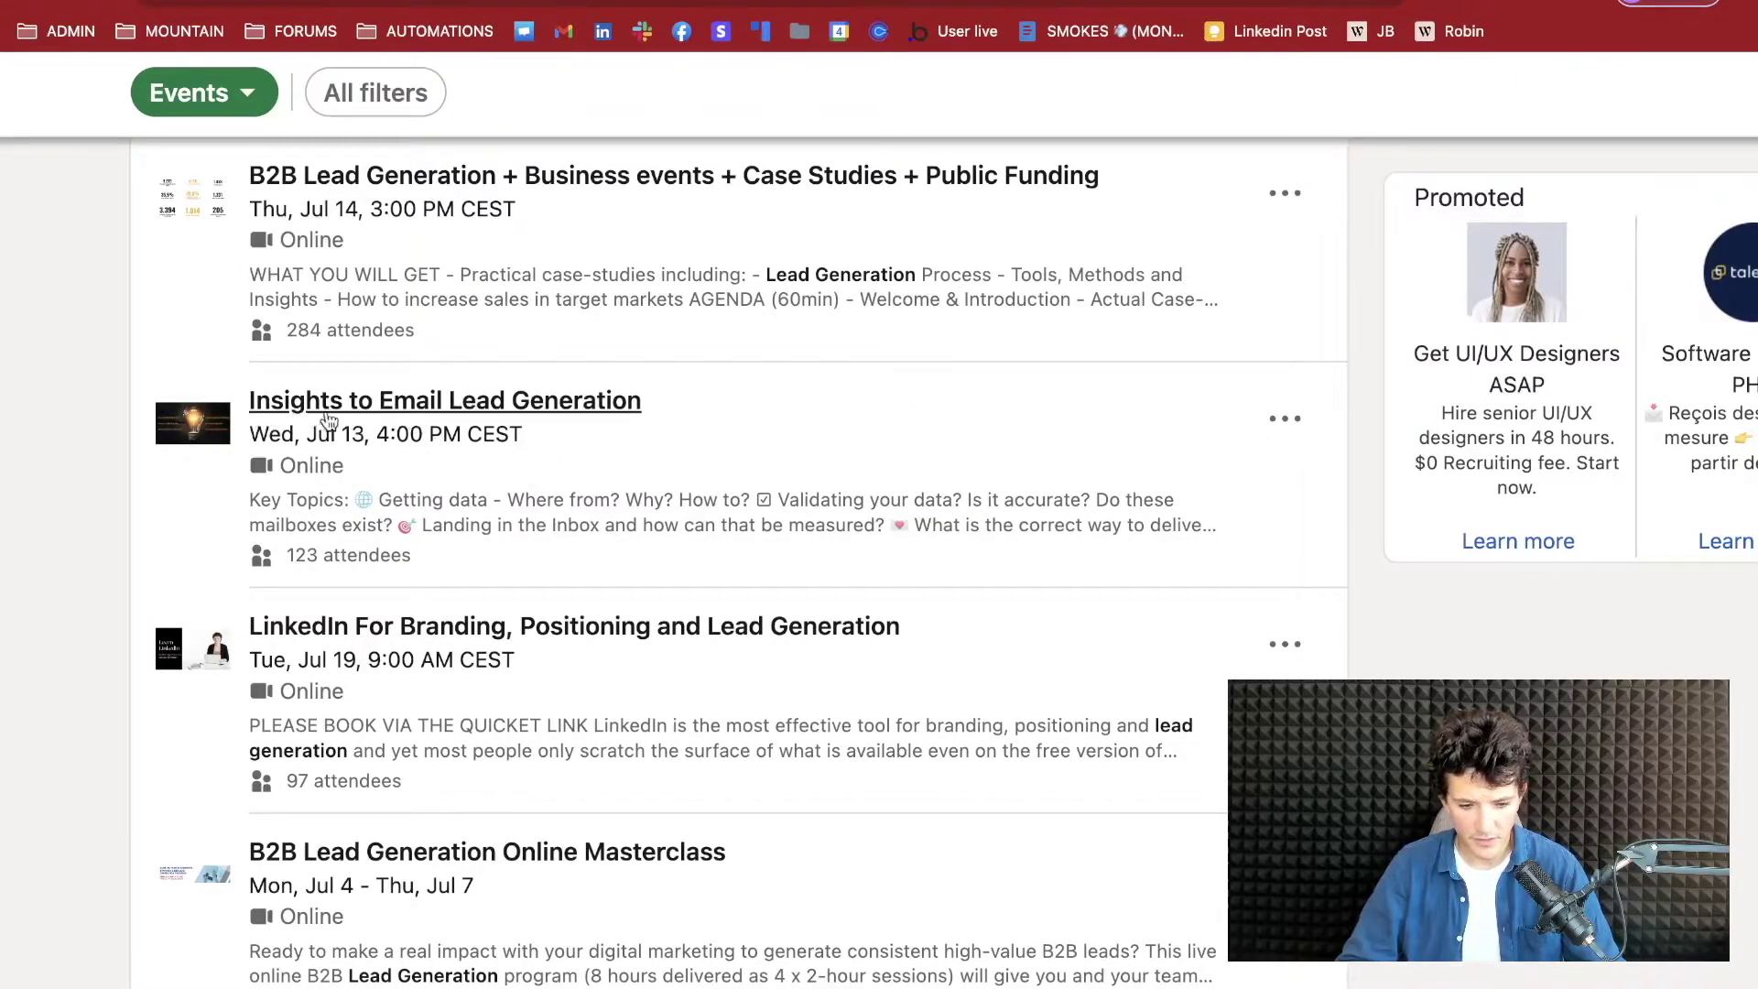
{"action": "left_click", "coordinate": [484, 402]}
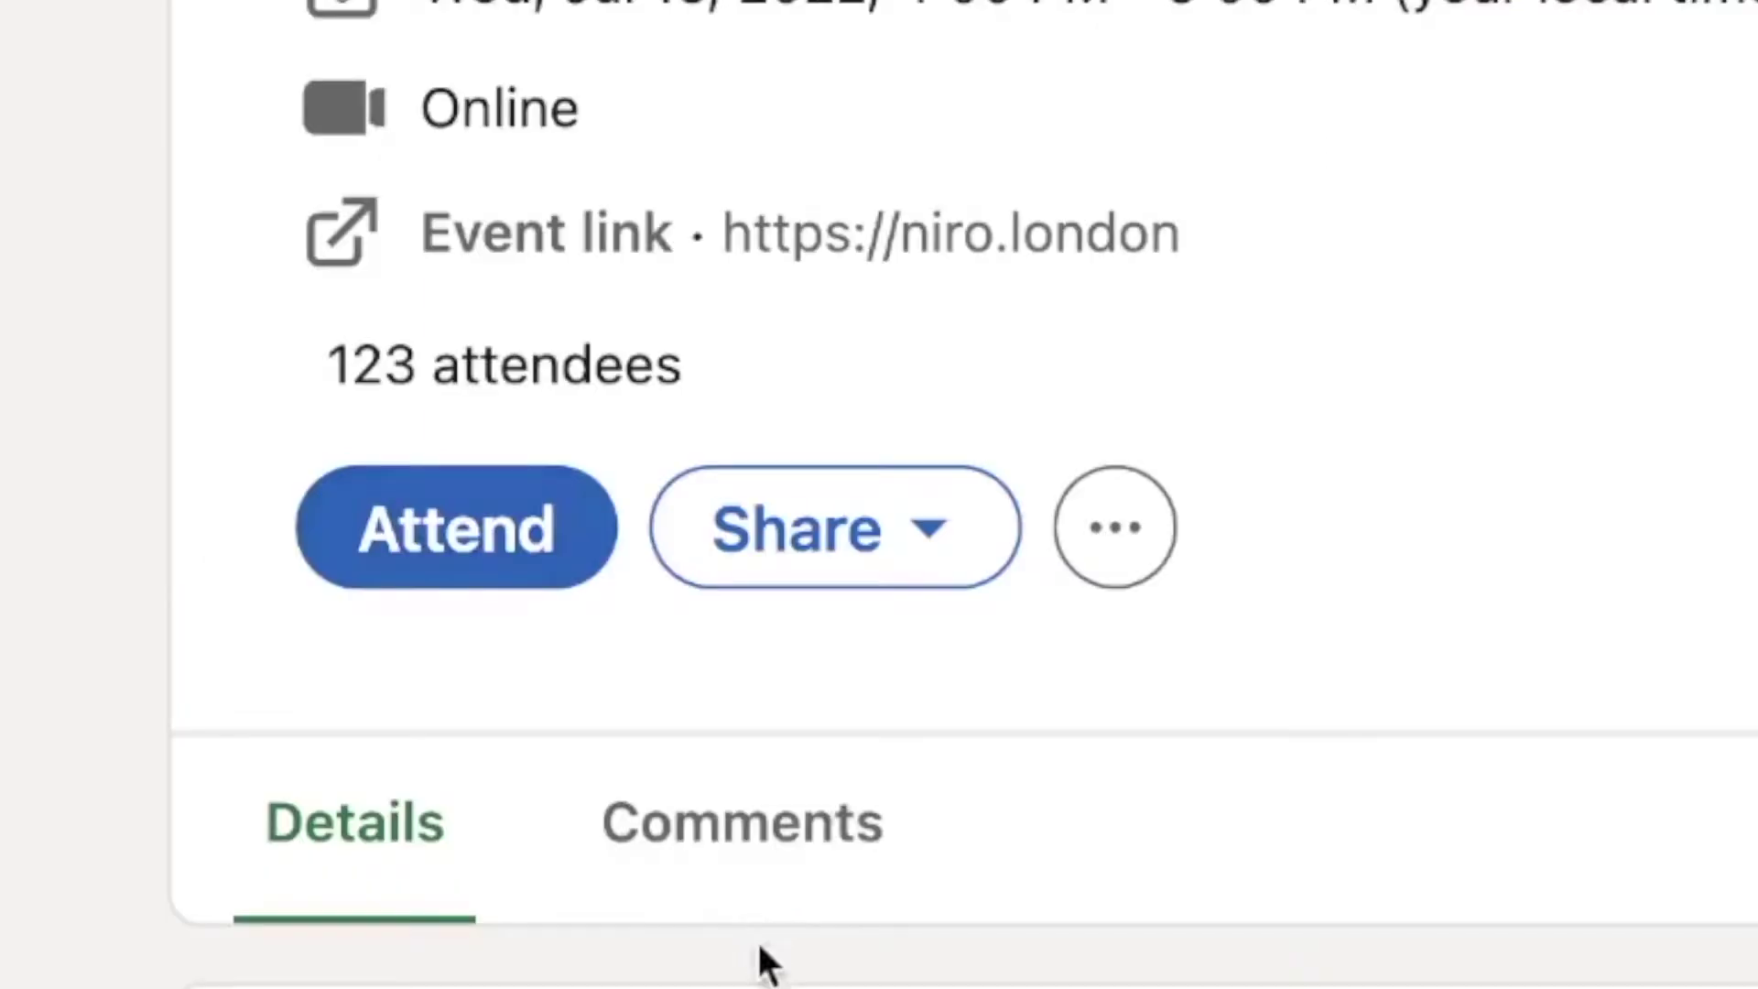
- Attend the 'Insights to Email Lead Generation' event, choosing Not now for the calendar
{"action": "left_click", "coordinate": [491, 525]}
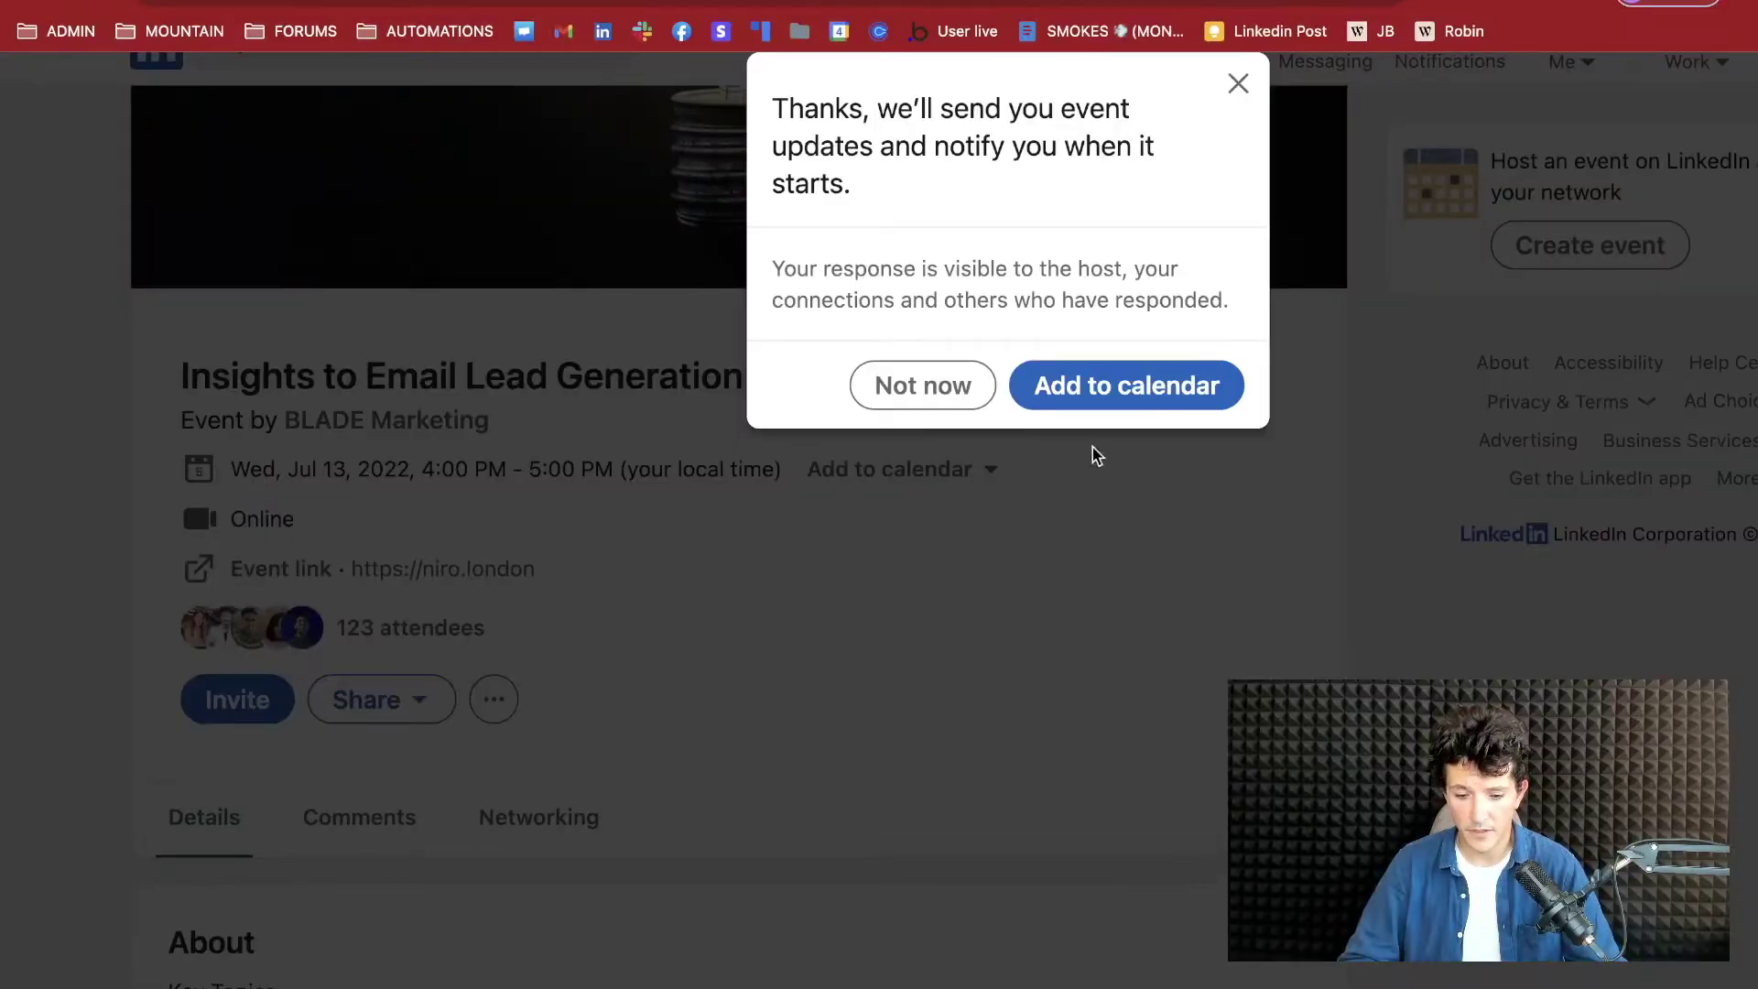
{"action": "left_click", "coordinate": [922, 384]}
{"action": "scroll", "coordinate": [647, 595], "scroll_direction": "down", "scroll_amount": 2}
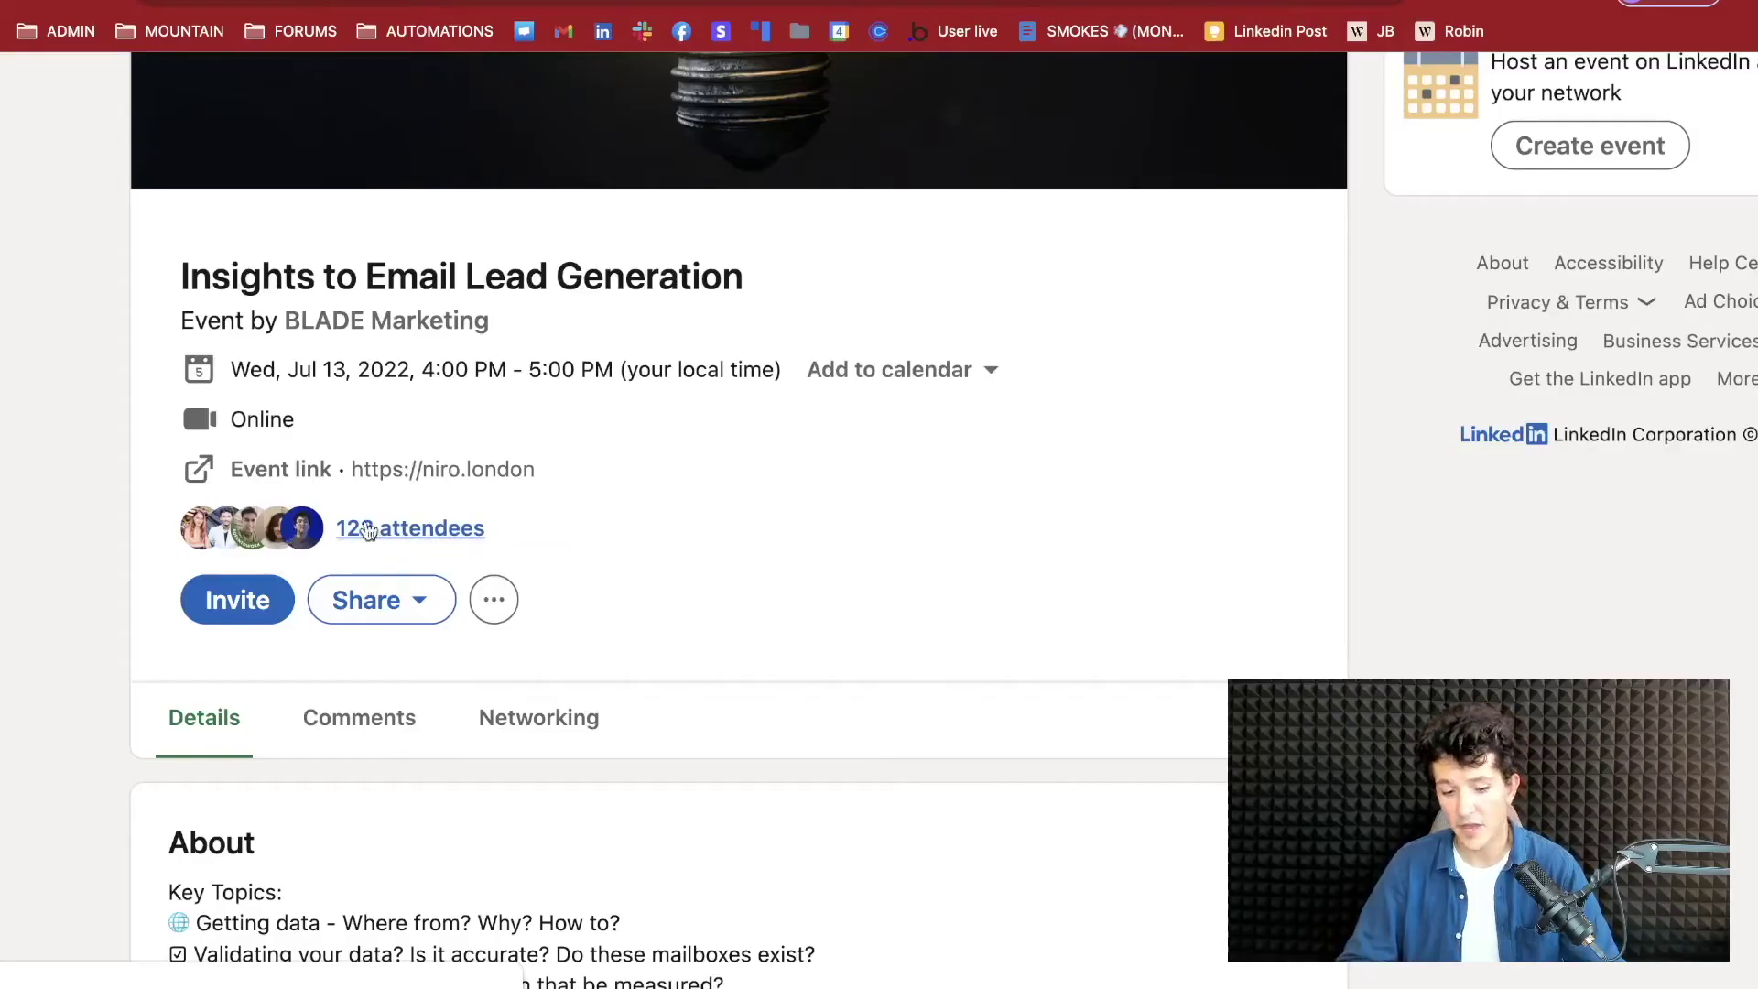
{"action": "left_click", "coordinate": [441, 529]}
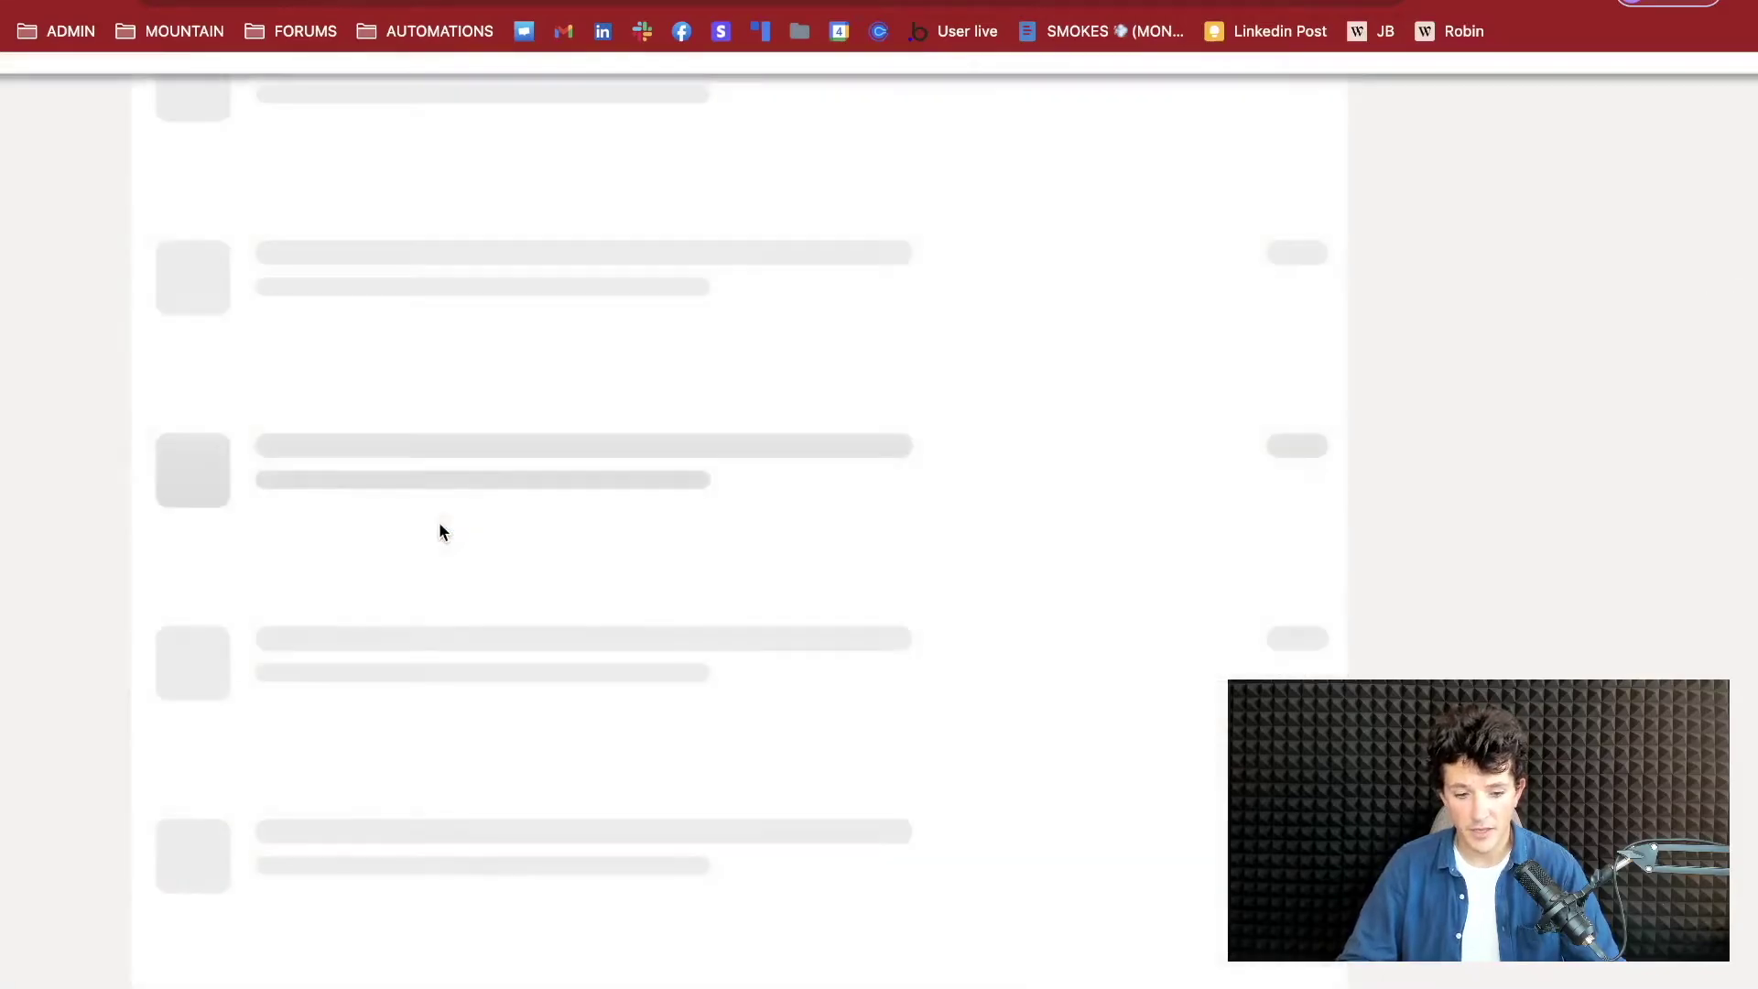
{"action": "scroll", "coordinate": [441, 531], "scroll_direction": "down", "scroll_amount": 10}
{"action": "scroll", "coordinate": [438, 522], "scroll_direction": "down", "scroll_amount": 6}
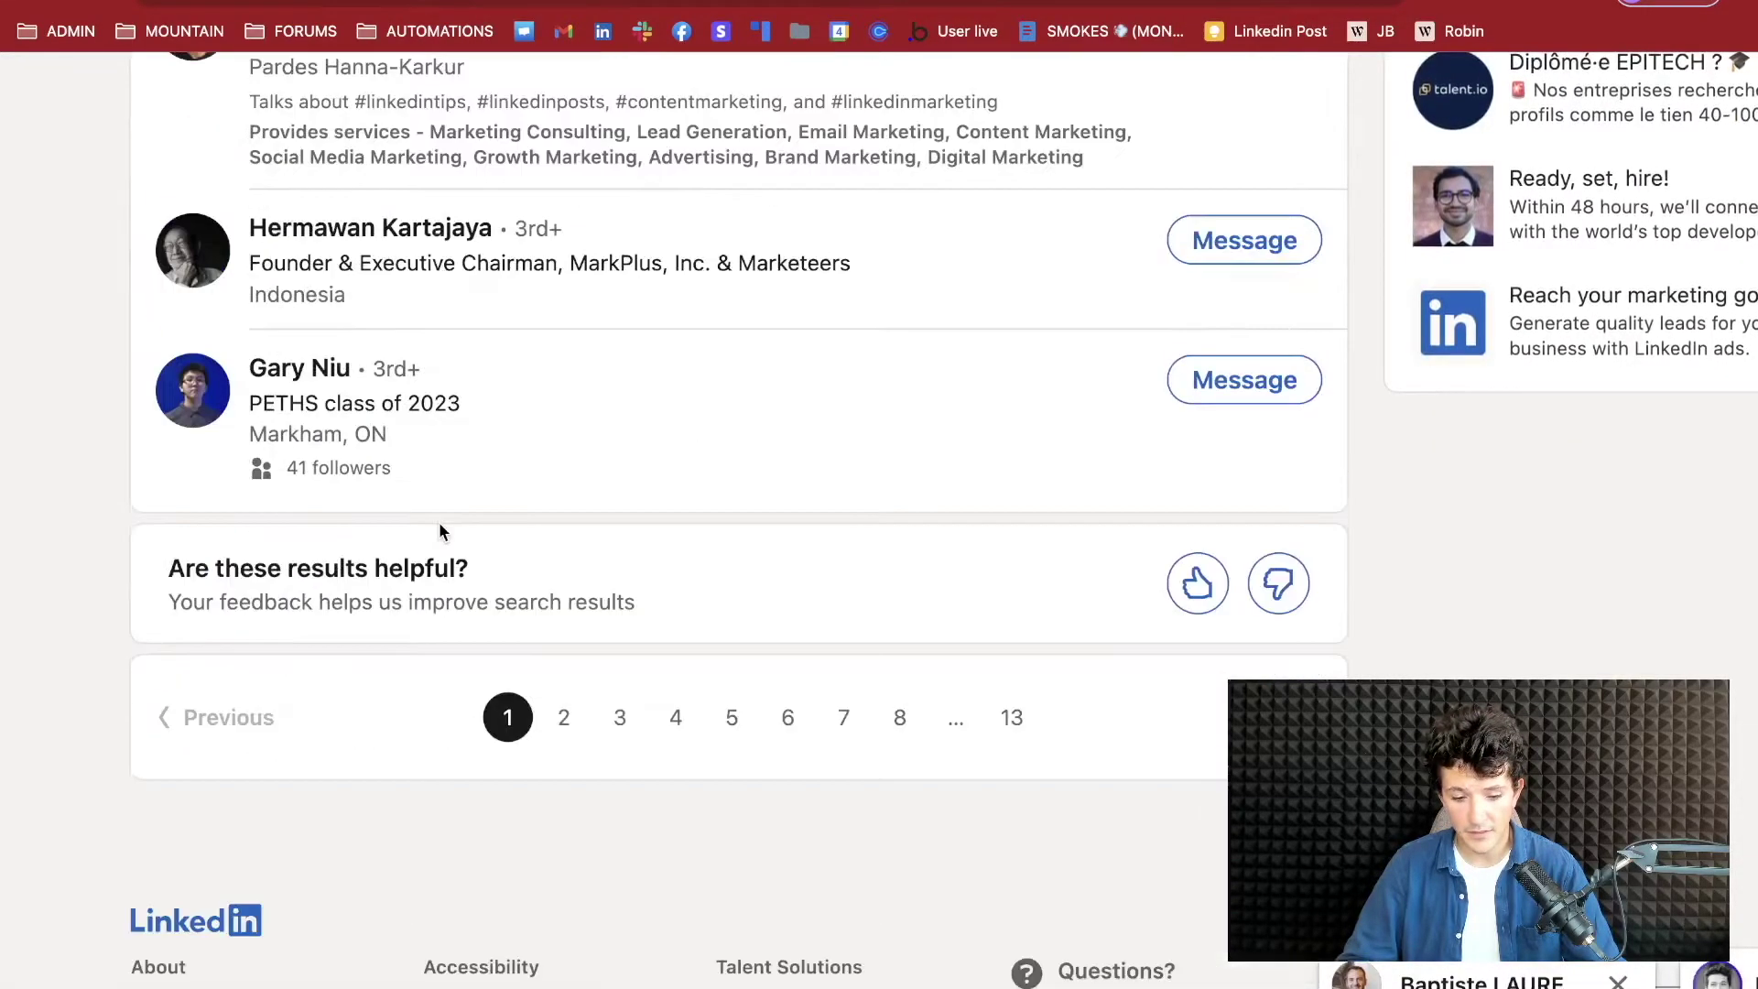
{"action": "scroll", "coordinate": [714, 517], "scroll_direction": "up", "scroll_amount": 10}
{"action": "left_click", "coordinate": [1197, 440]}
{"action": "scroll", "coordinate": [1081, 641], "scroll_direction": "down", "scroll_amount": 3}
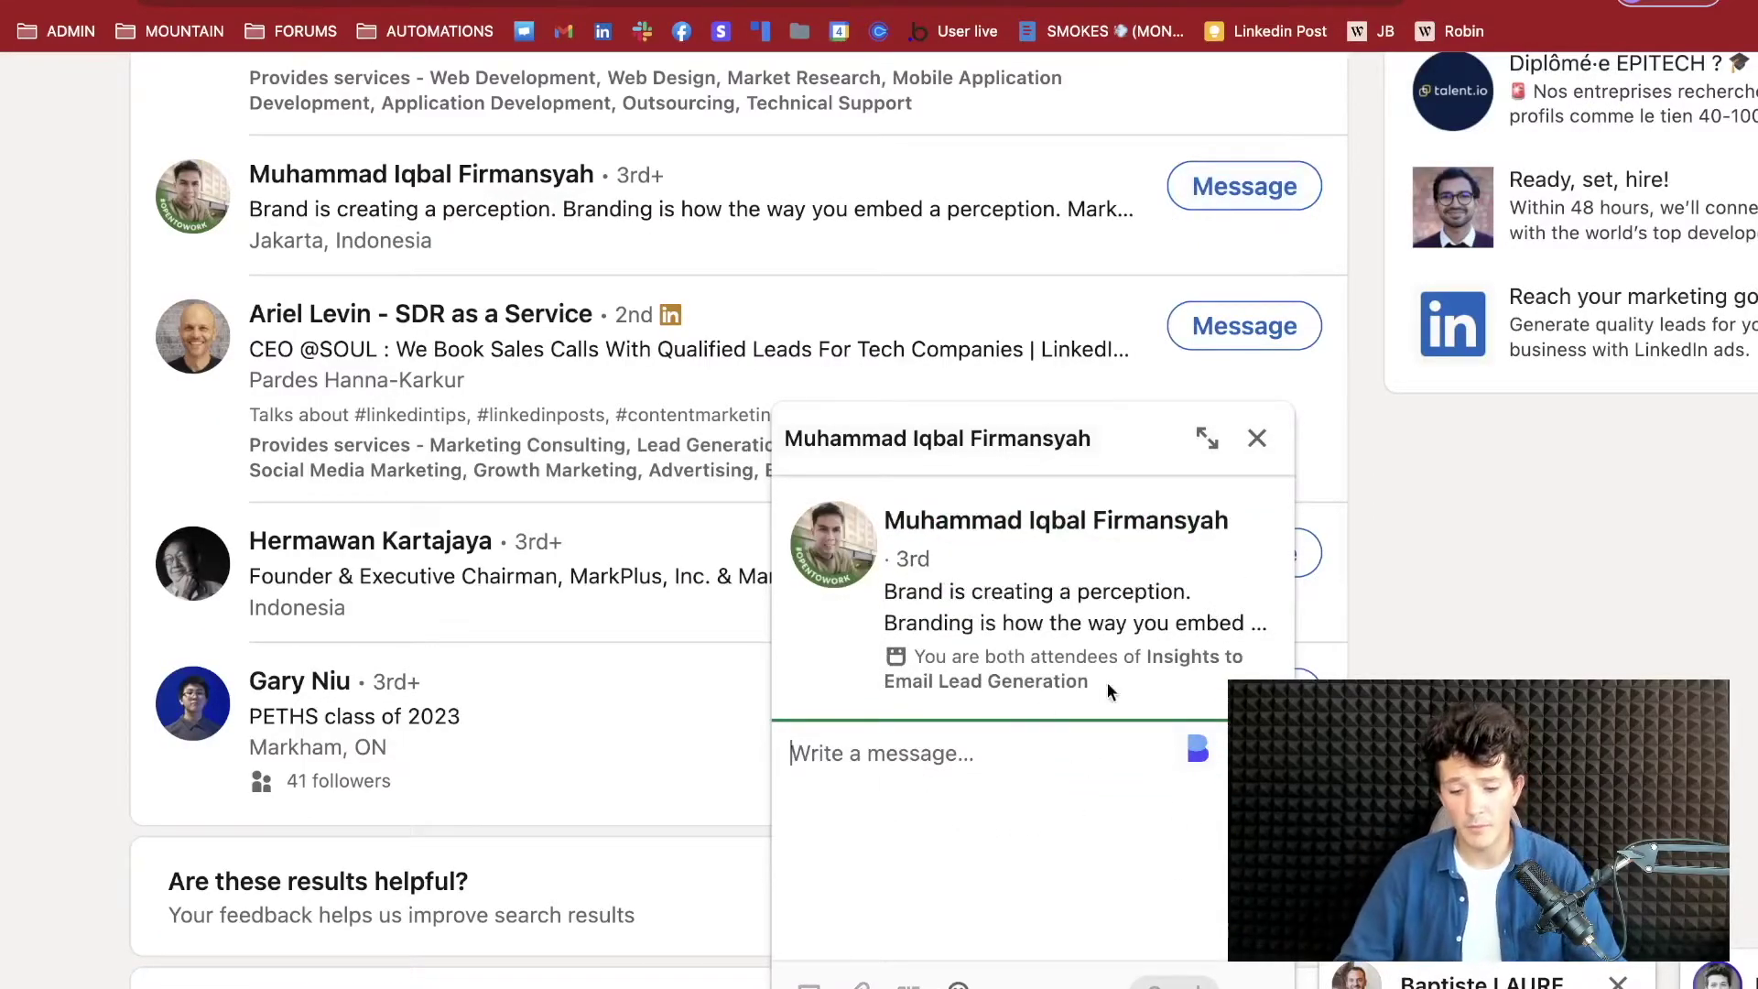
{"action": "left_click", "coordinate": [1254, 440]}
{"action": "left_click", "coordinate": [13, 3]}
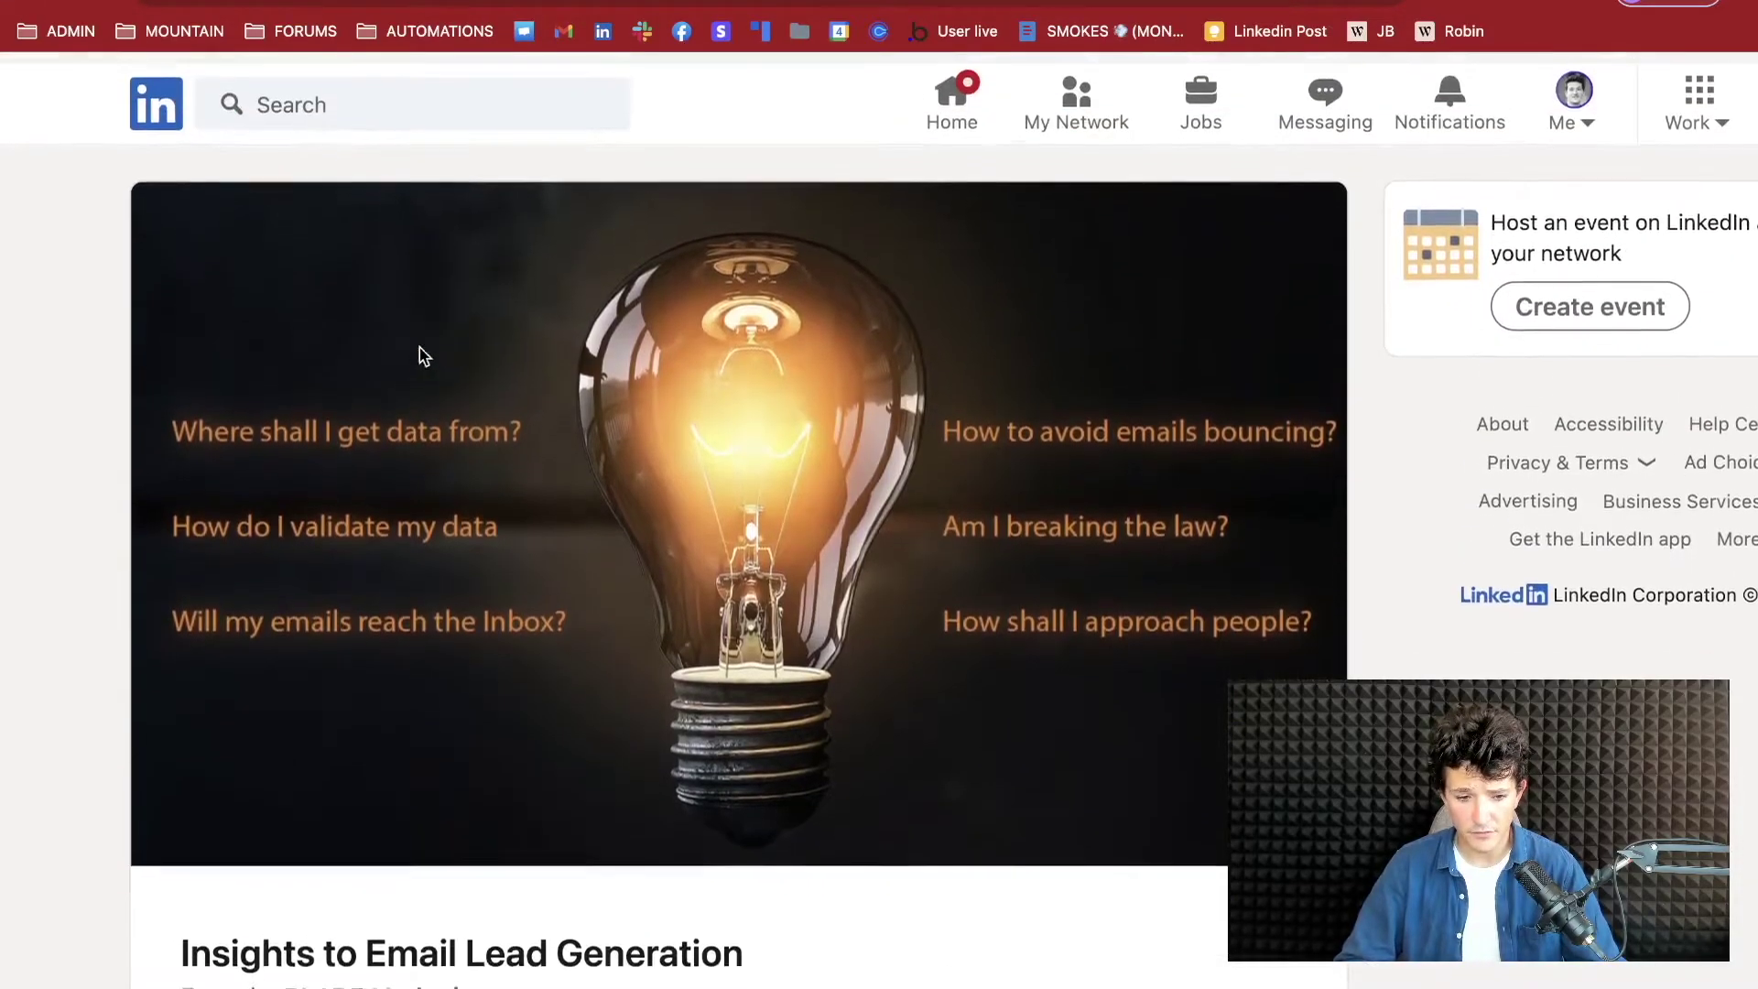
{"action": "scroll", "coordinate": [271, 294], "scroll_direction": "down", "scroll_amount": 8}
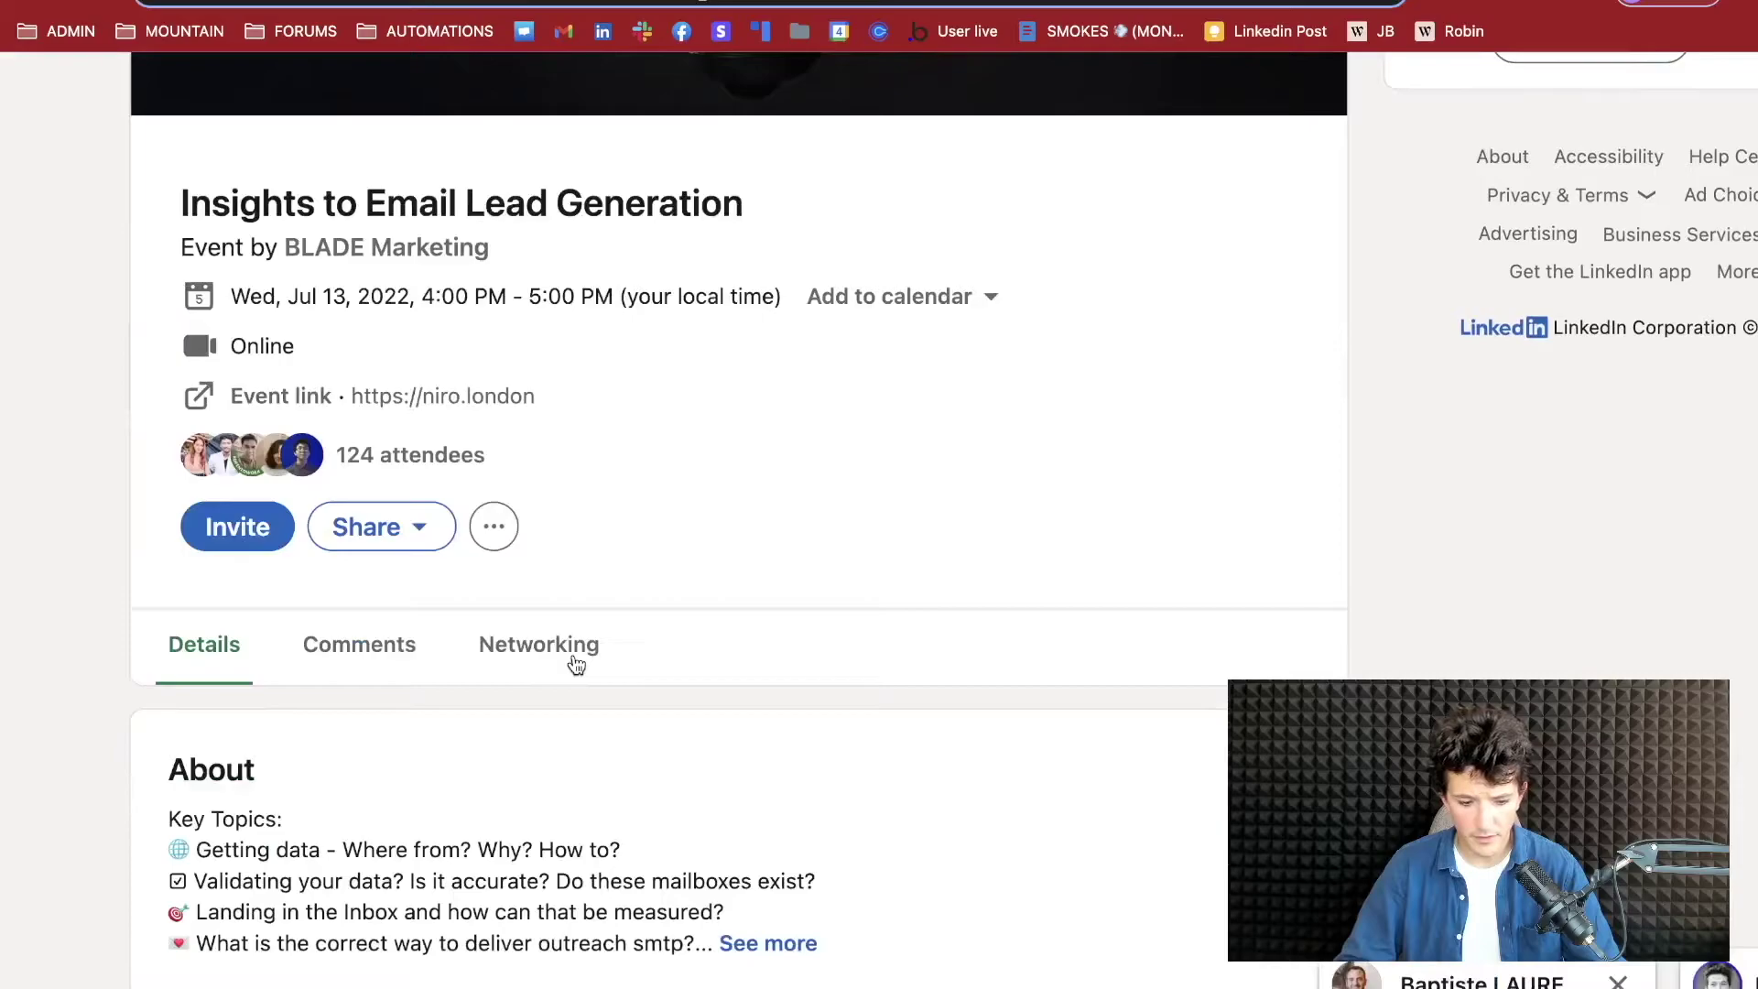
{"action": "scroll", "coordinate": [573, 660], "scroll_direction": "up", "scroll_amount": 8}
{"action": "scroll", "coordinate": [589, 549], "scroll_direction": "down", "scroll_amount": 2}
{"action": "scroll", "coordinate": [512, 614], "scroll_direction": "down", "scroll_amount": 1}
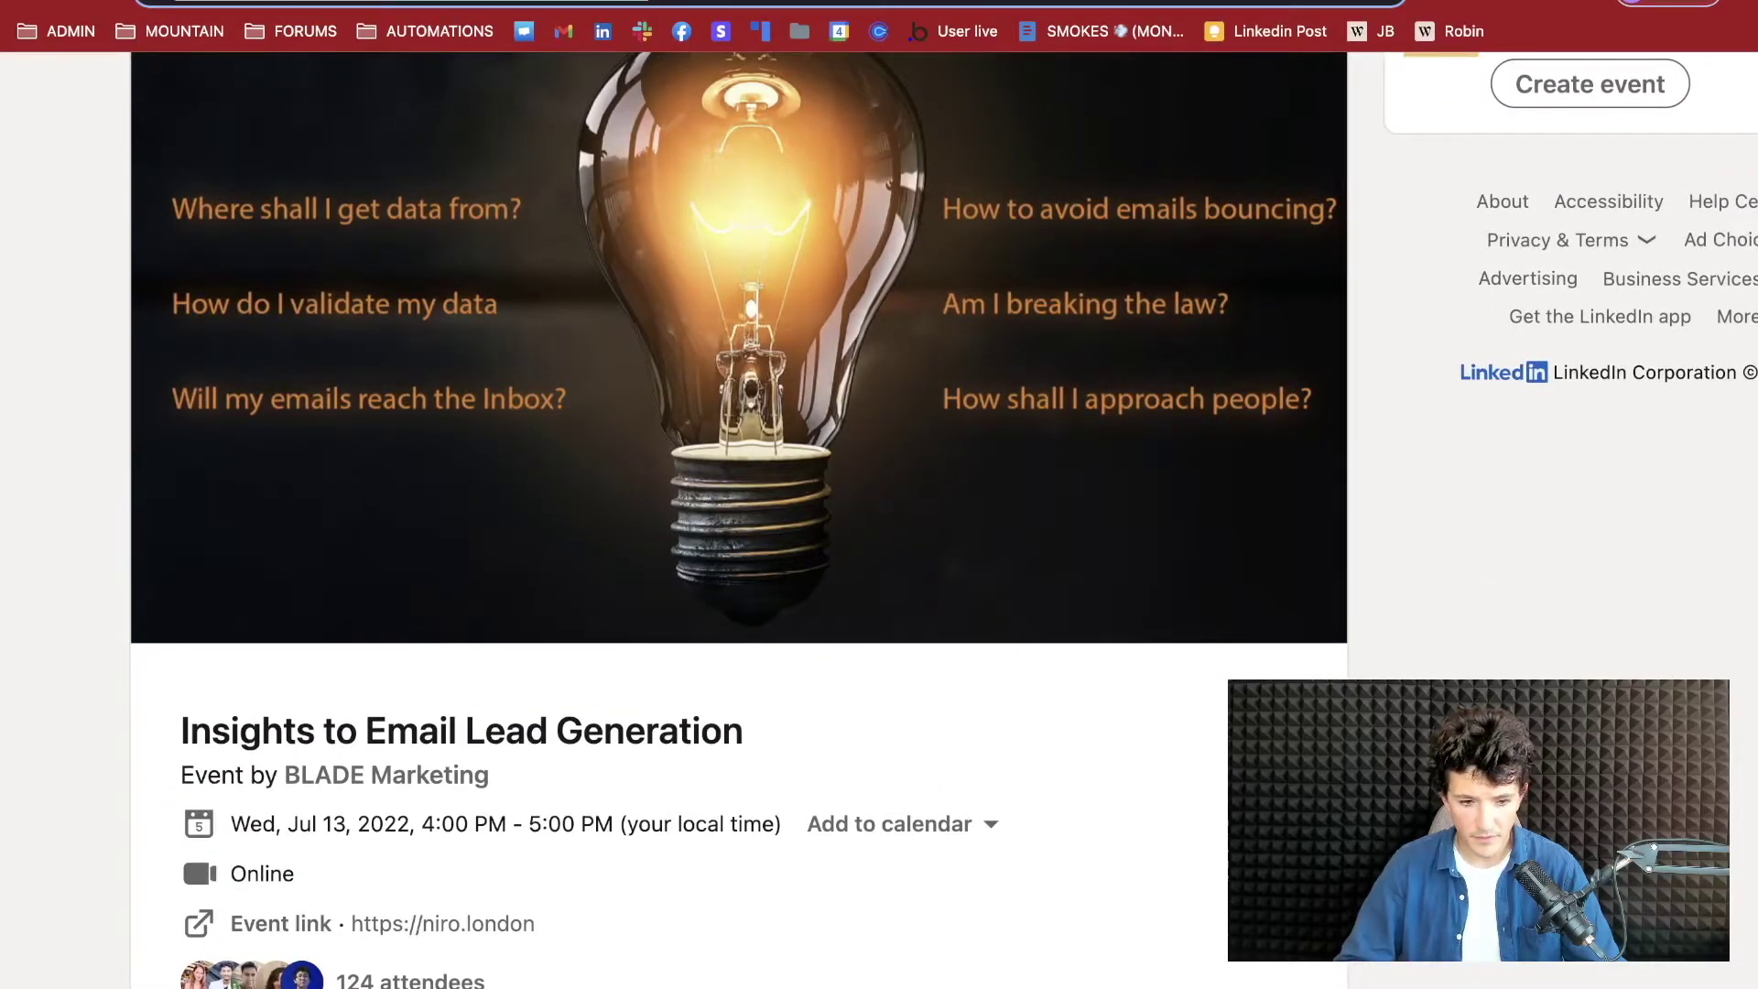
- Open the PhantomBuster site via a web search for 'phantombuster' in a new tab
{"action": "key", "text": "super+t"}
{"action": "type", "text": "pahn"}
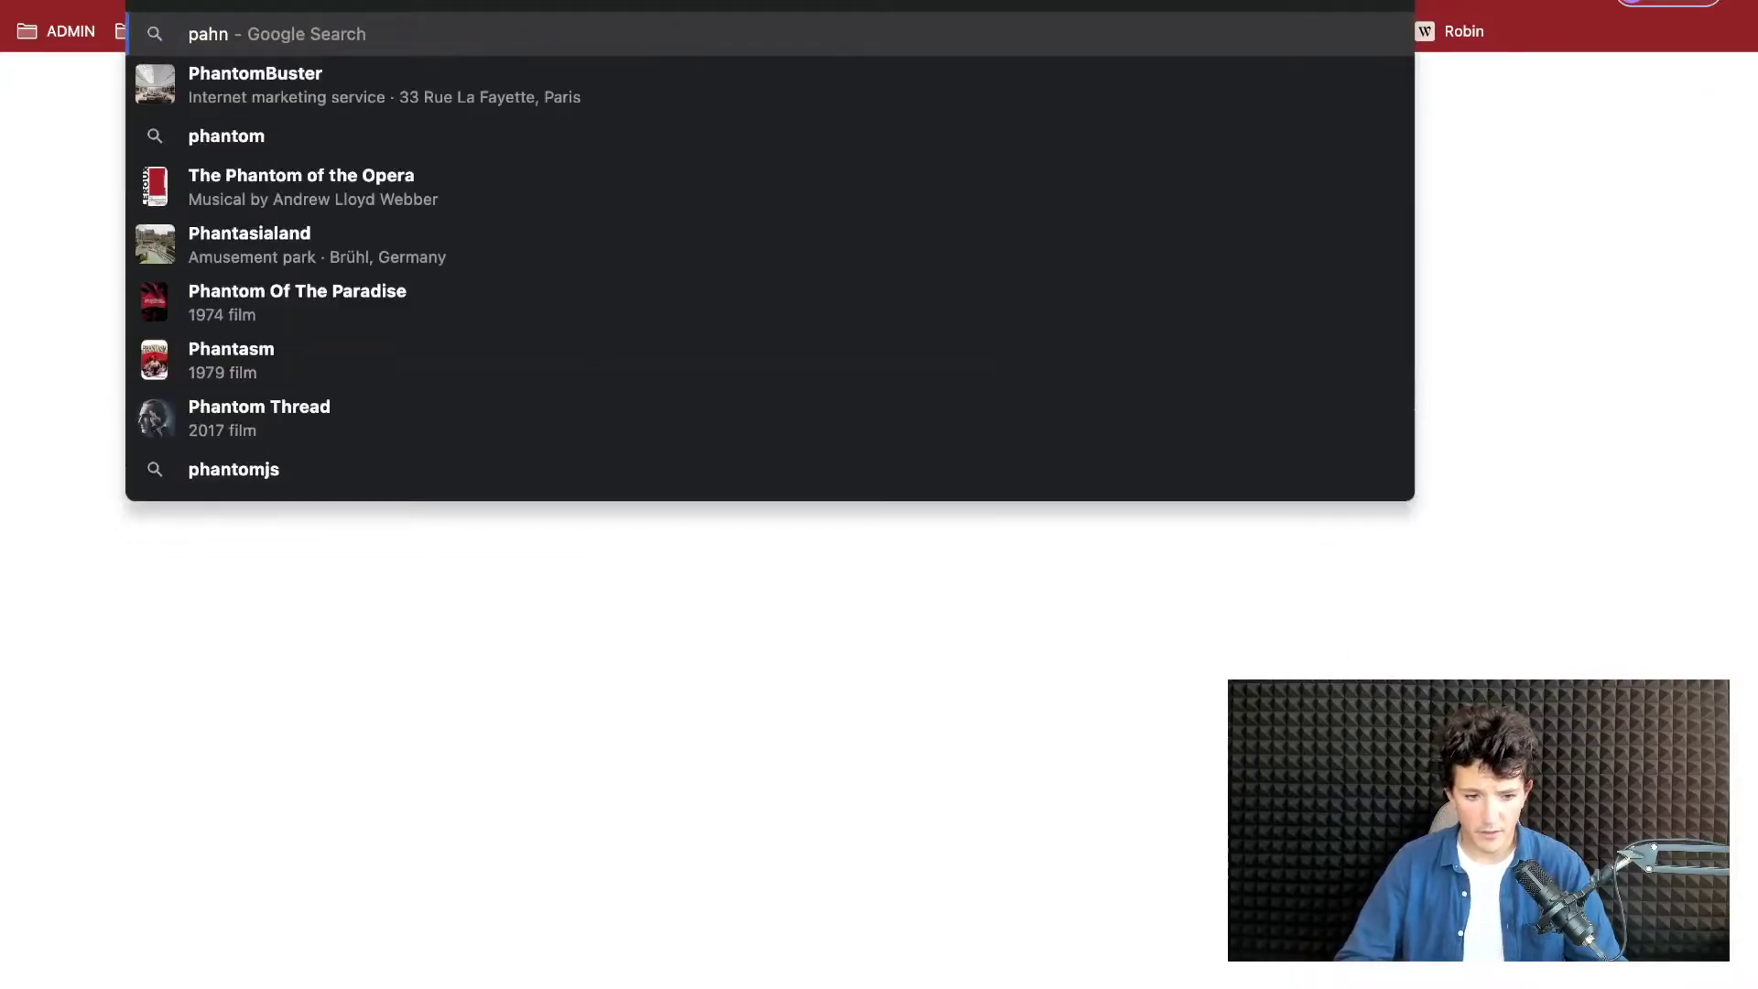
{"action": "key", "text": "BackSpace"}
{"action": "key", "text": "BackSpace"}
{"action": "key", "text": "BackSpace"}
{"action": "type", "text": "hantombuster"}
{"action": "key", "text": "Return"}
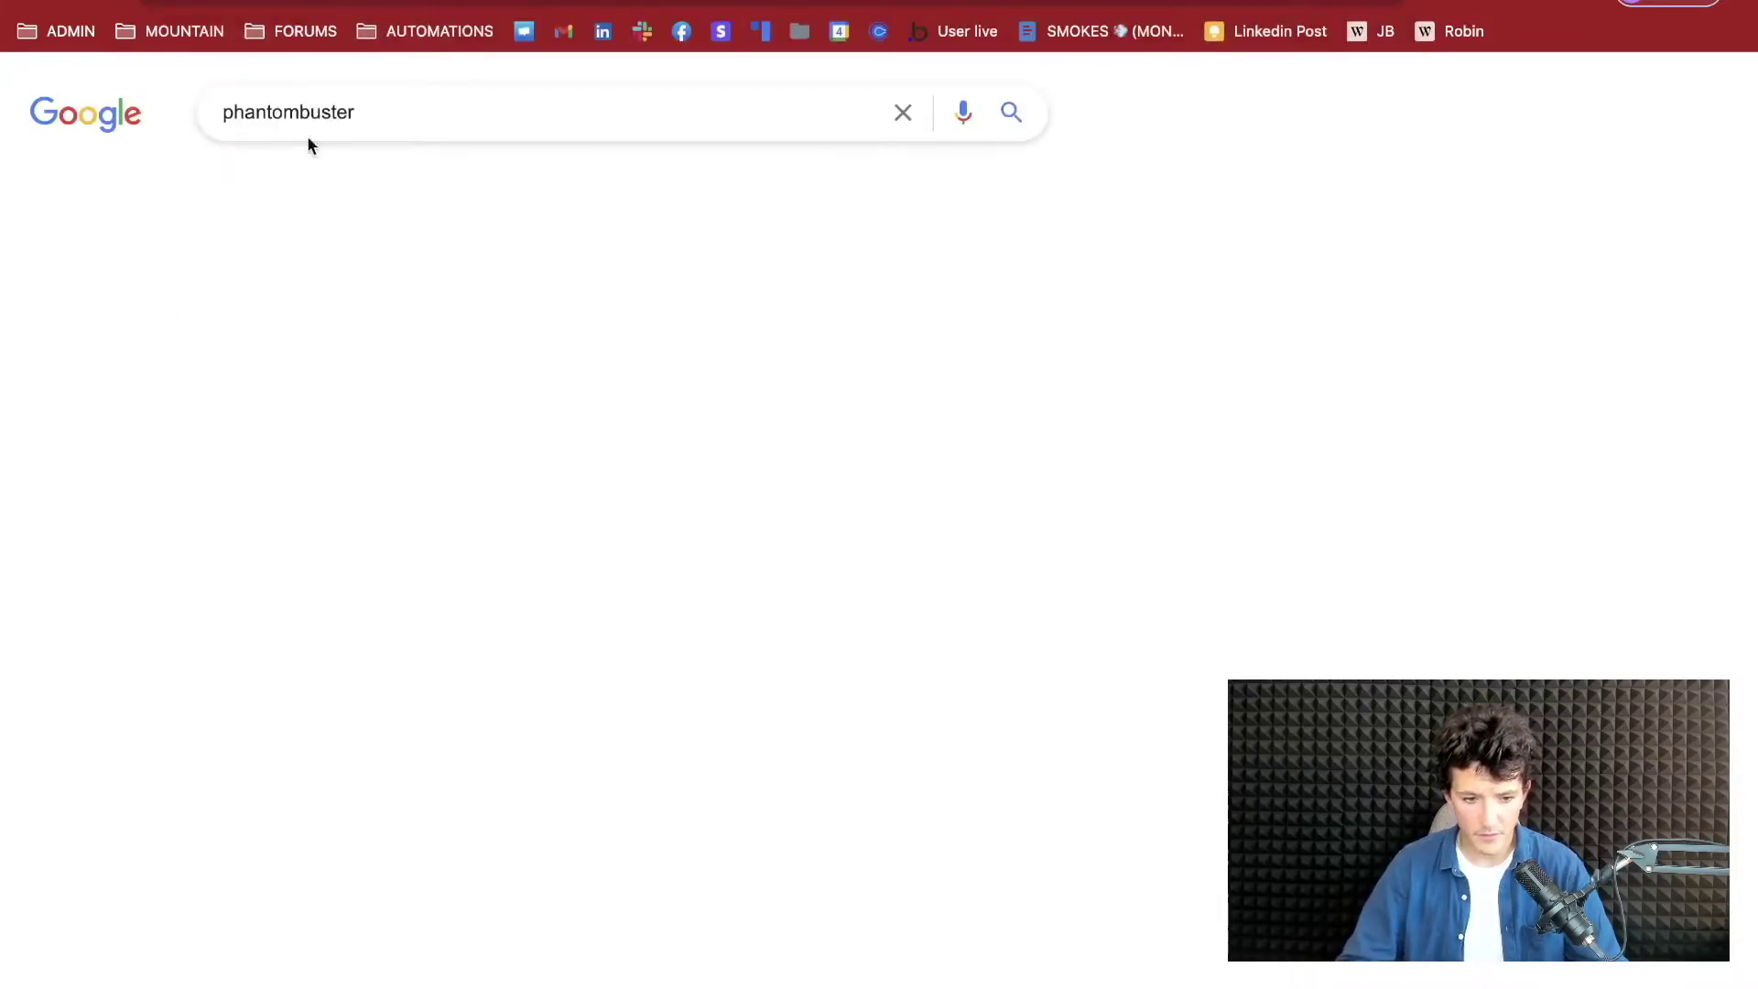
{"action": "left_click", "coordinate": [374, 701]}
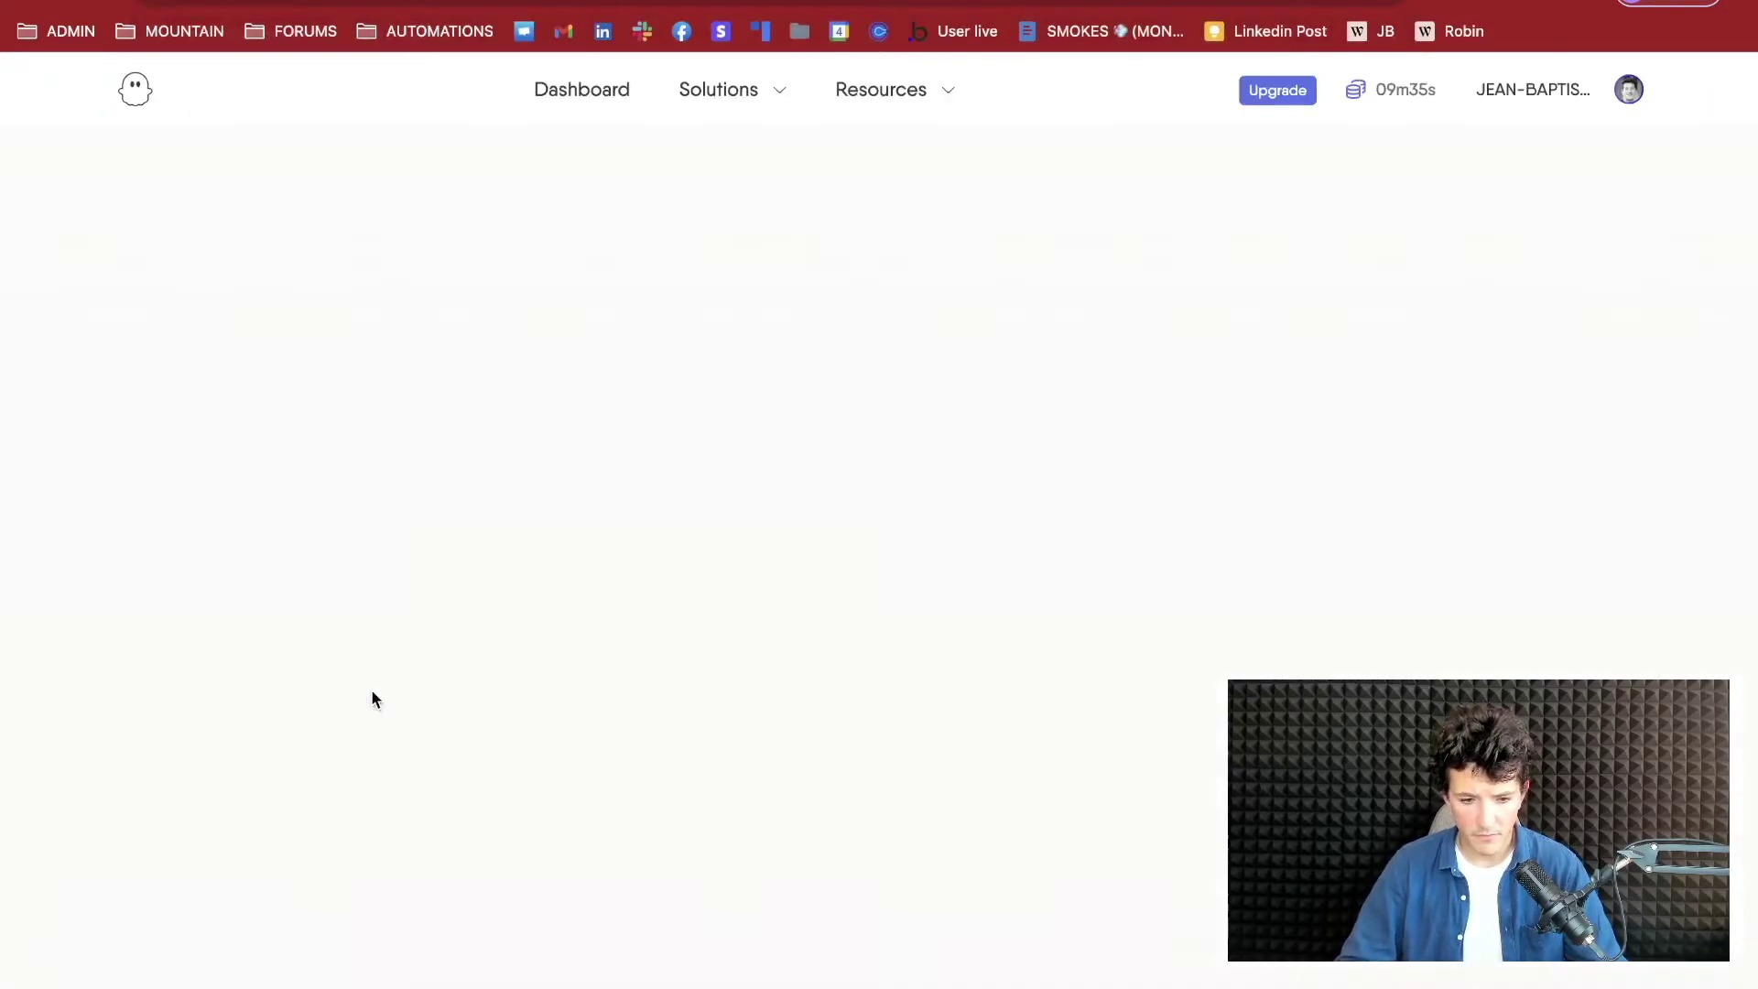
- Open the LinkedIn Event Guests Export phantom, use it, and connect it to LinkedIn
{"action": "mouse_move", "coordinate": [737, 108]}
{"action": "left_click", "coordinate": [761, 335]}
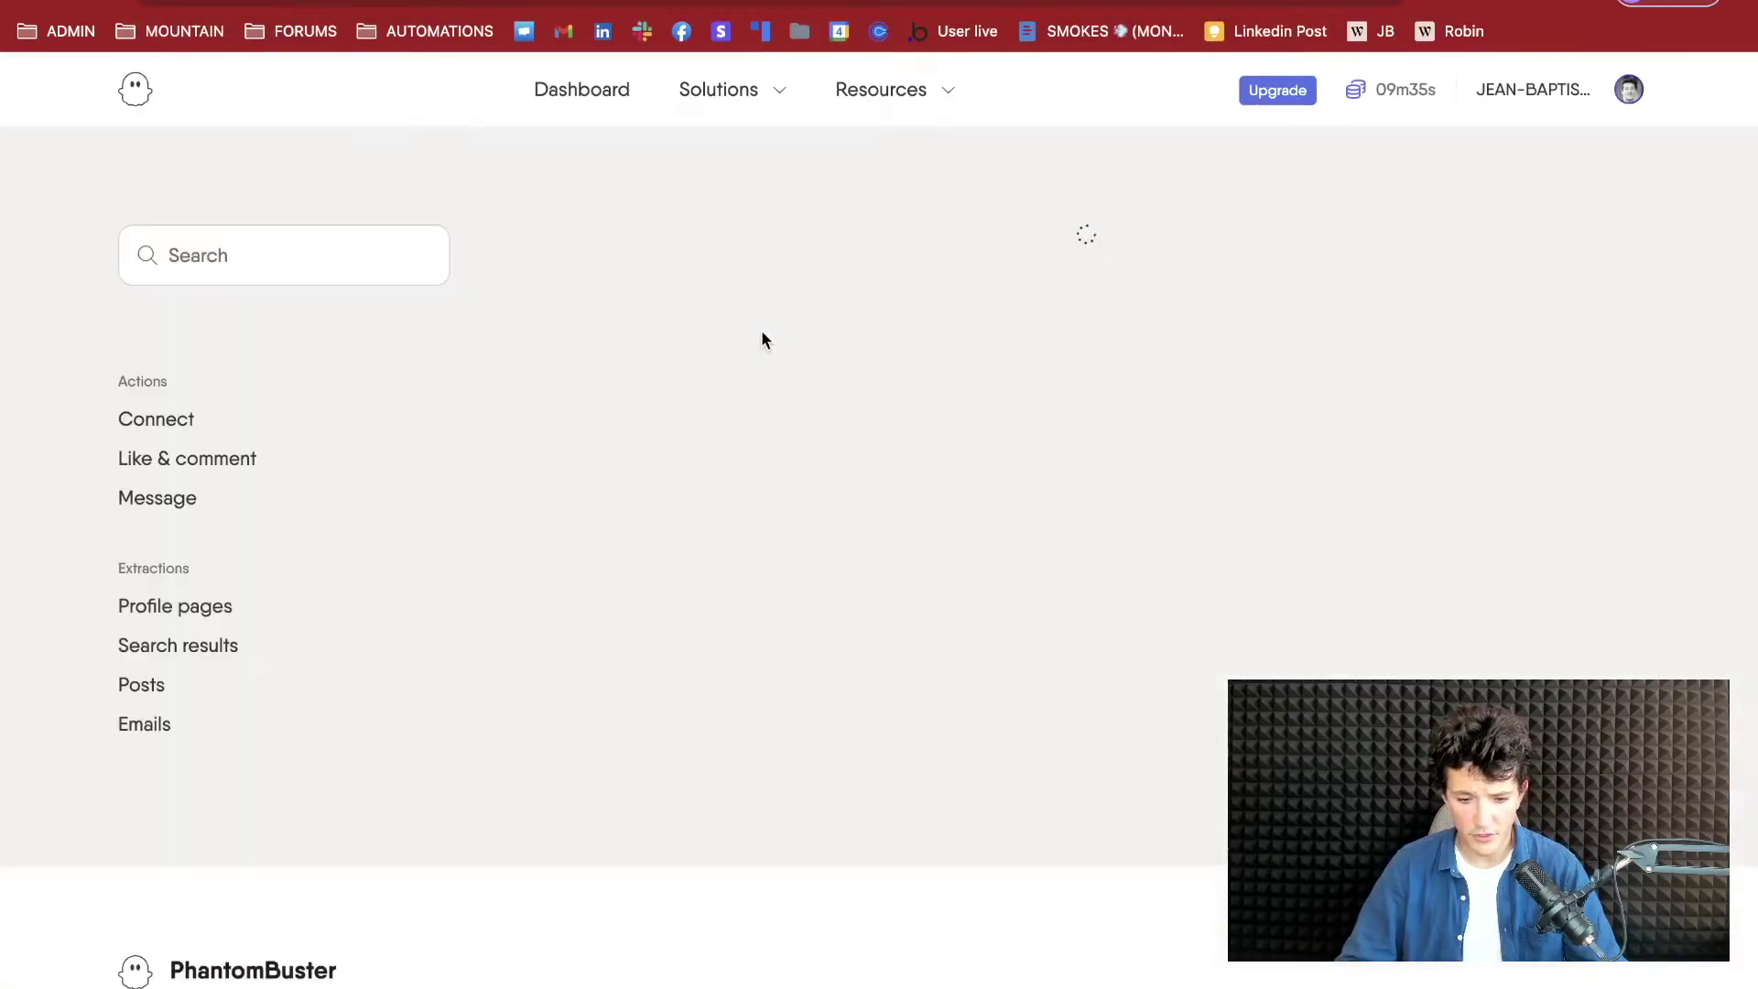
{"action": "left_click", "coordinate": [261, 259]}
{"action": "type", "text": "event"}
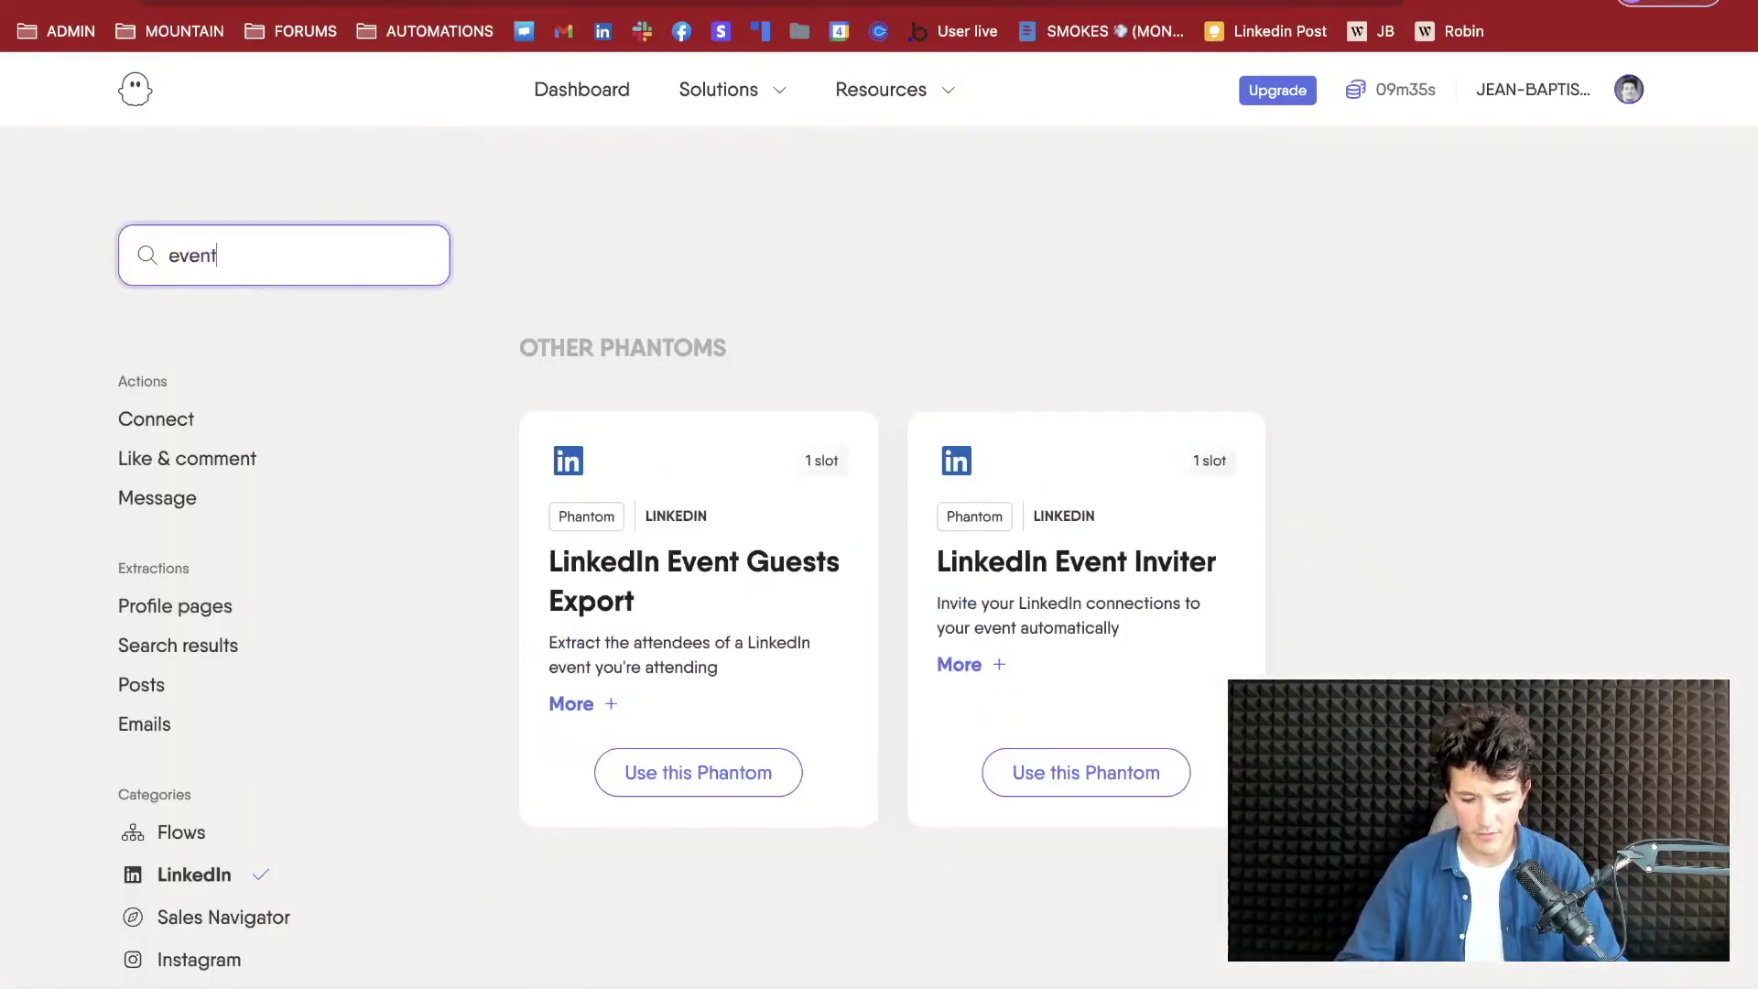
{"action": "scroll", "coordinate": [746, 454], "scroll_direction": "down", "scroll_amount": 2}
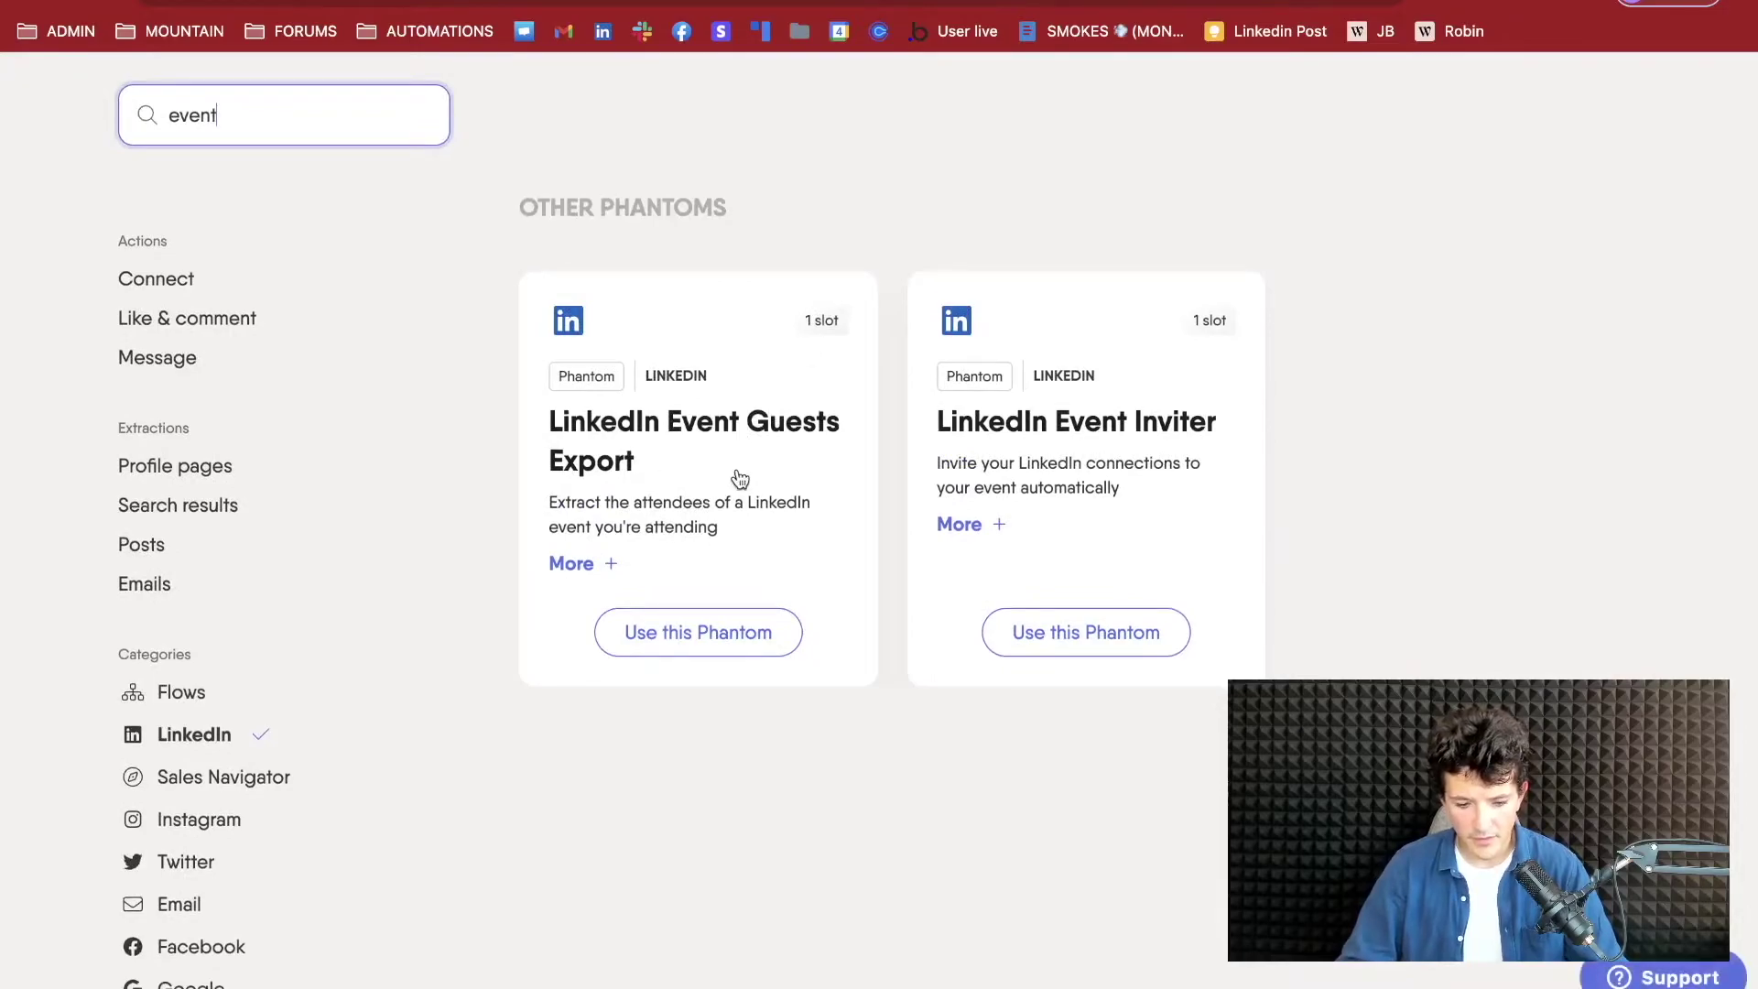
{"action": "left_click", "coordinate": [740, 478]}
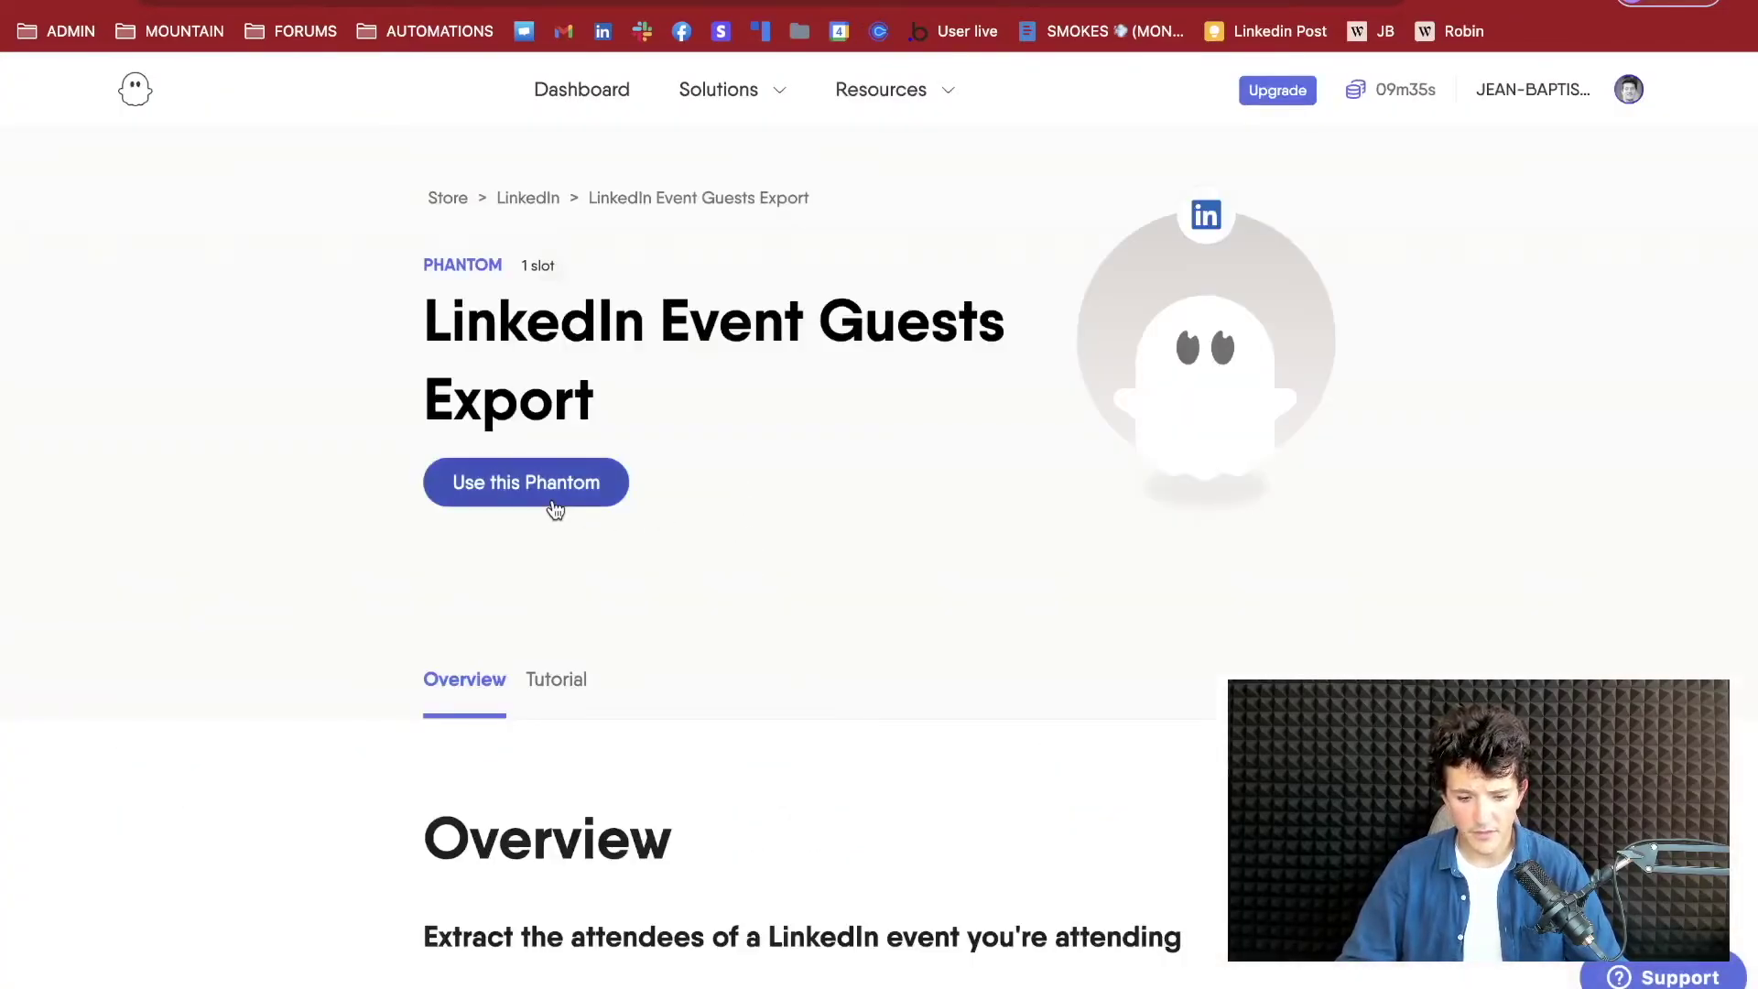
{"action": "left_click", "coordinate": [555, 509]}
{"action": "left_click", "coordinate": [1434, 657]}
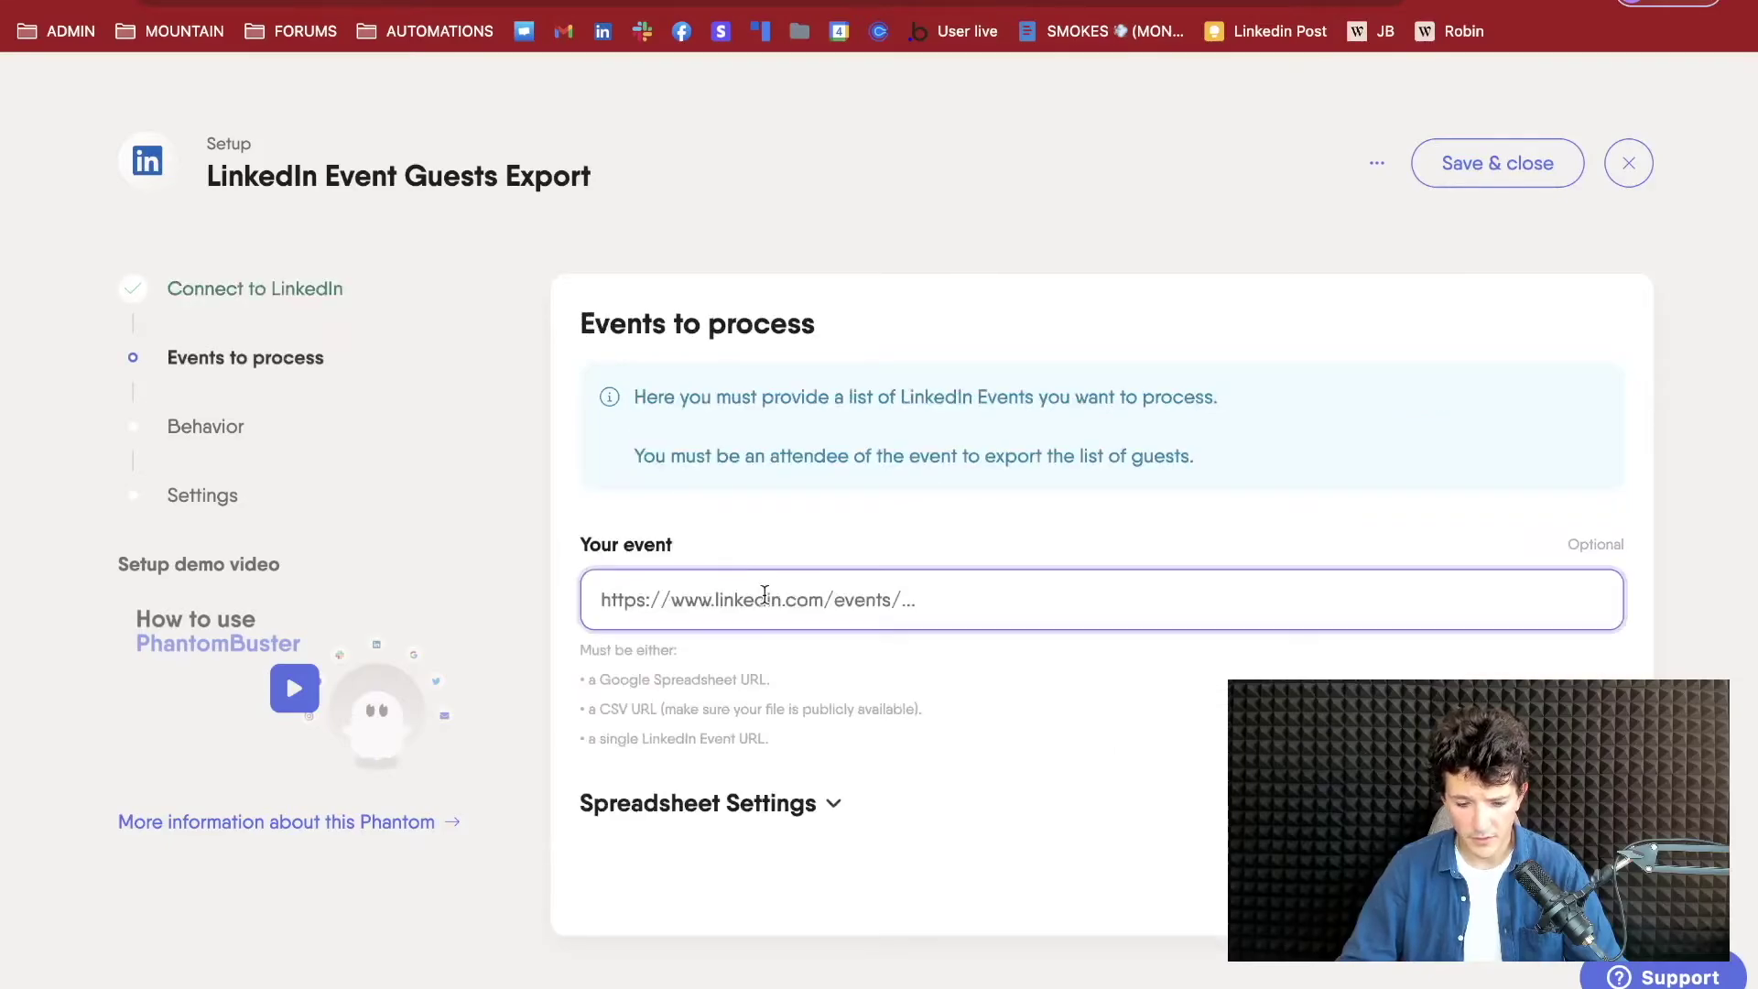
- Paste the LinkedIn event URL as the event to process and save it
{"action": "key", "text": "super+v"}
{"action": "scroll", "coordinate": [1186, 761], "scroll_direction": "down", "scroll_amount": 1}
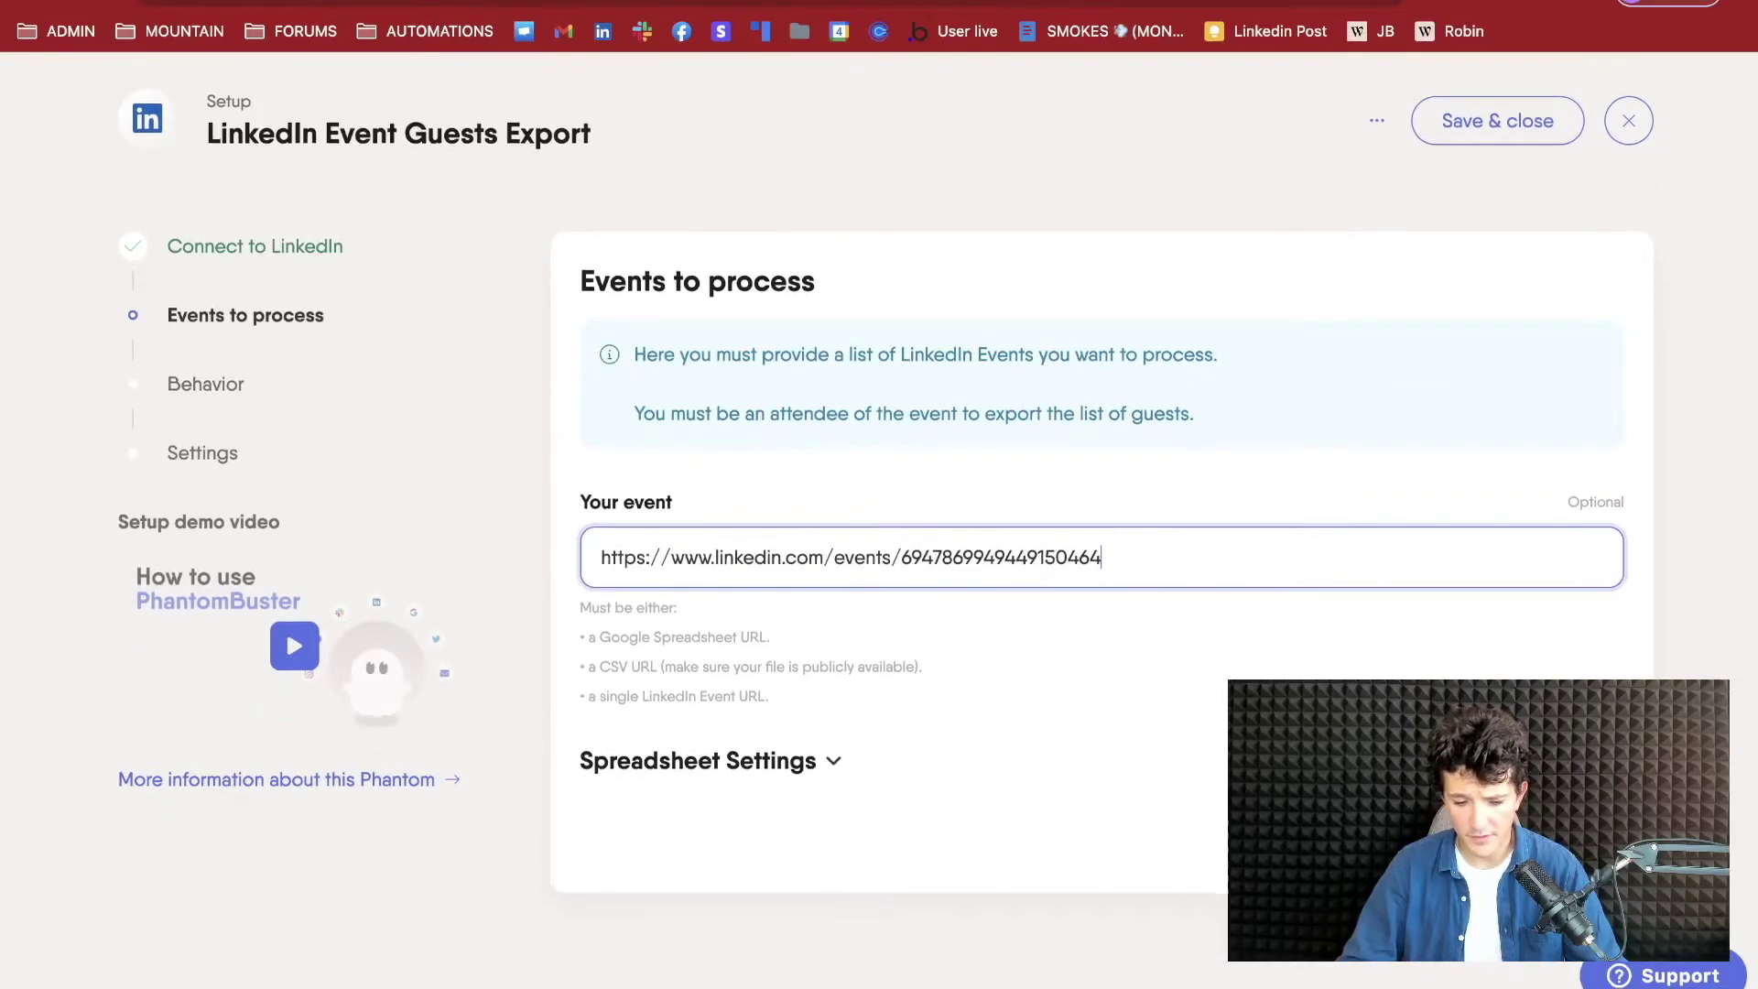
{"action": "key", "text": "Return"}
{"action": "scroll", "coordinate": [996, 623], "scroll_direction": "down", "scroll_amount": 4}
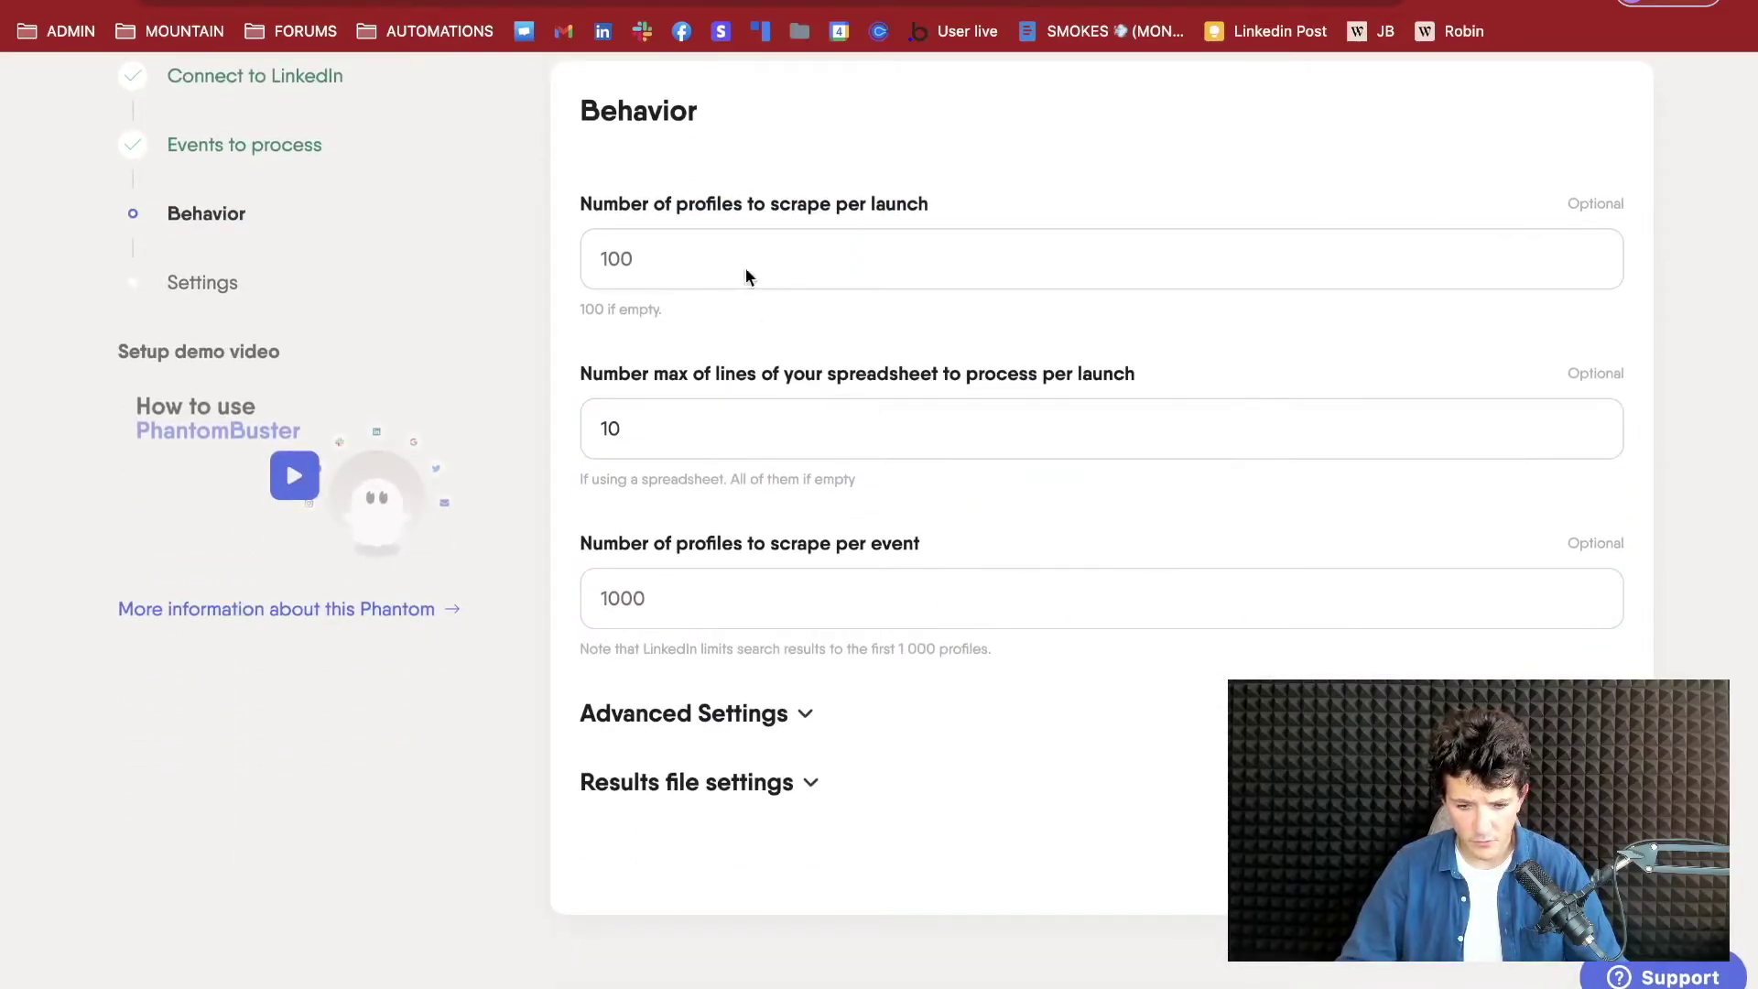
- Set the number of profiles to scrape per launch to 150 and save
{"action": "left_click", "coordinate": [643, 285]}
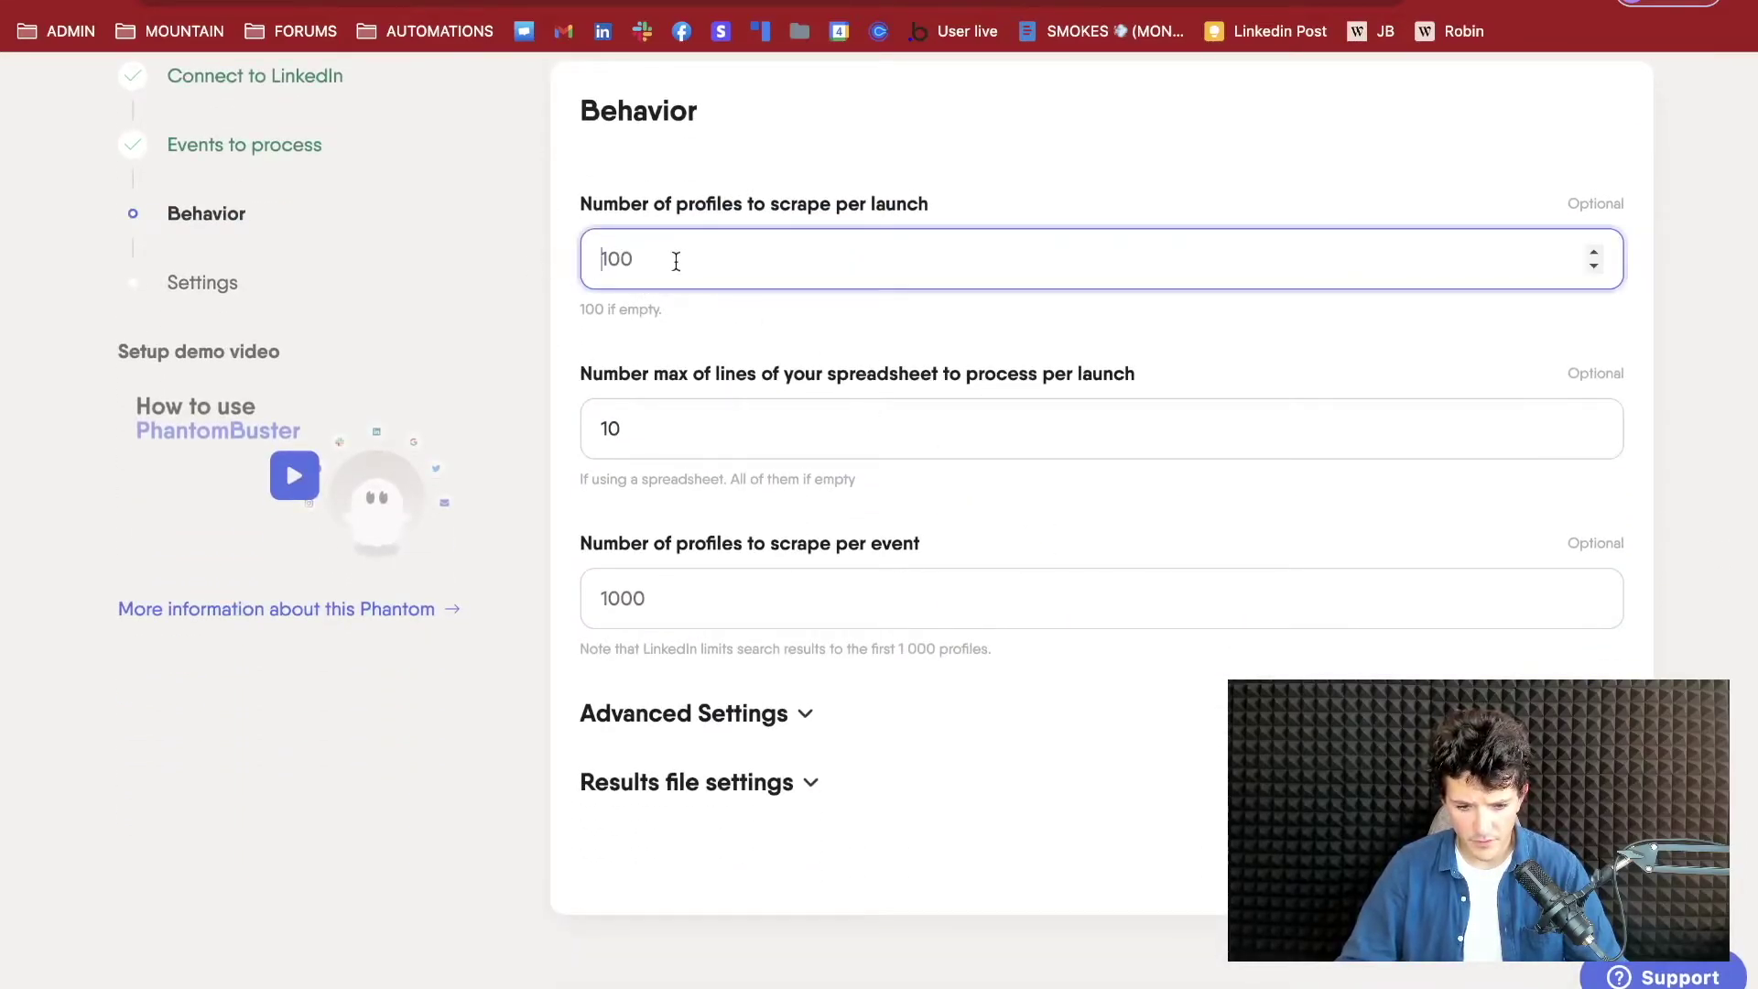
{"action": "type", "text": "150"}
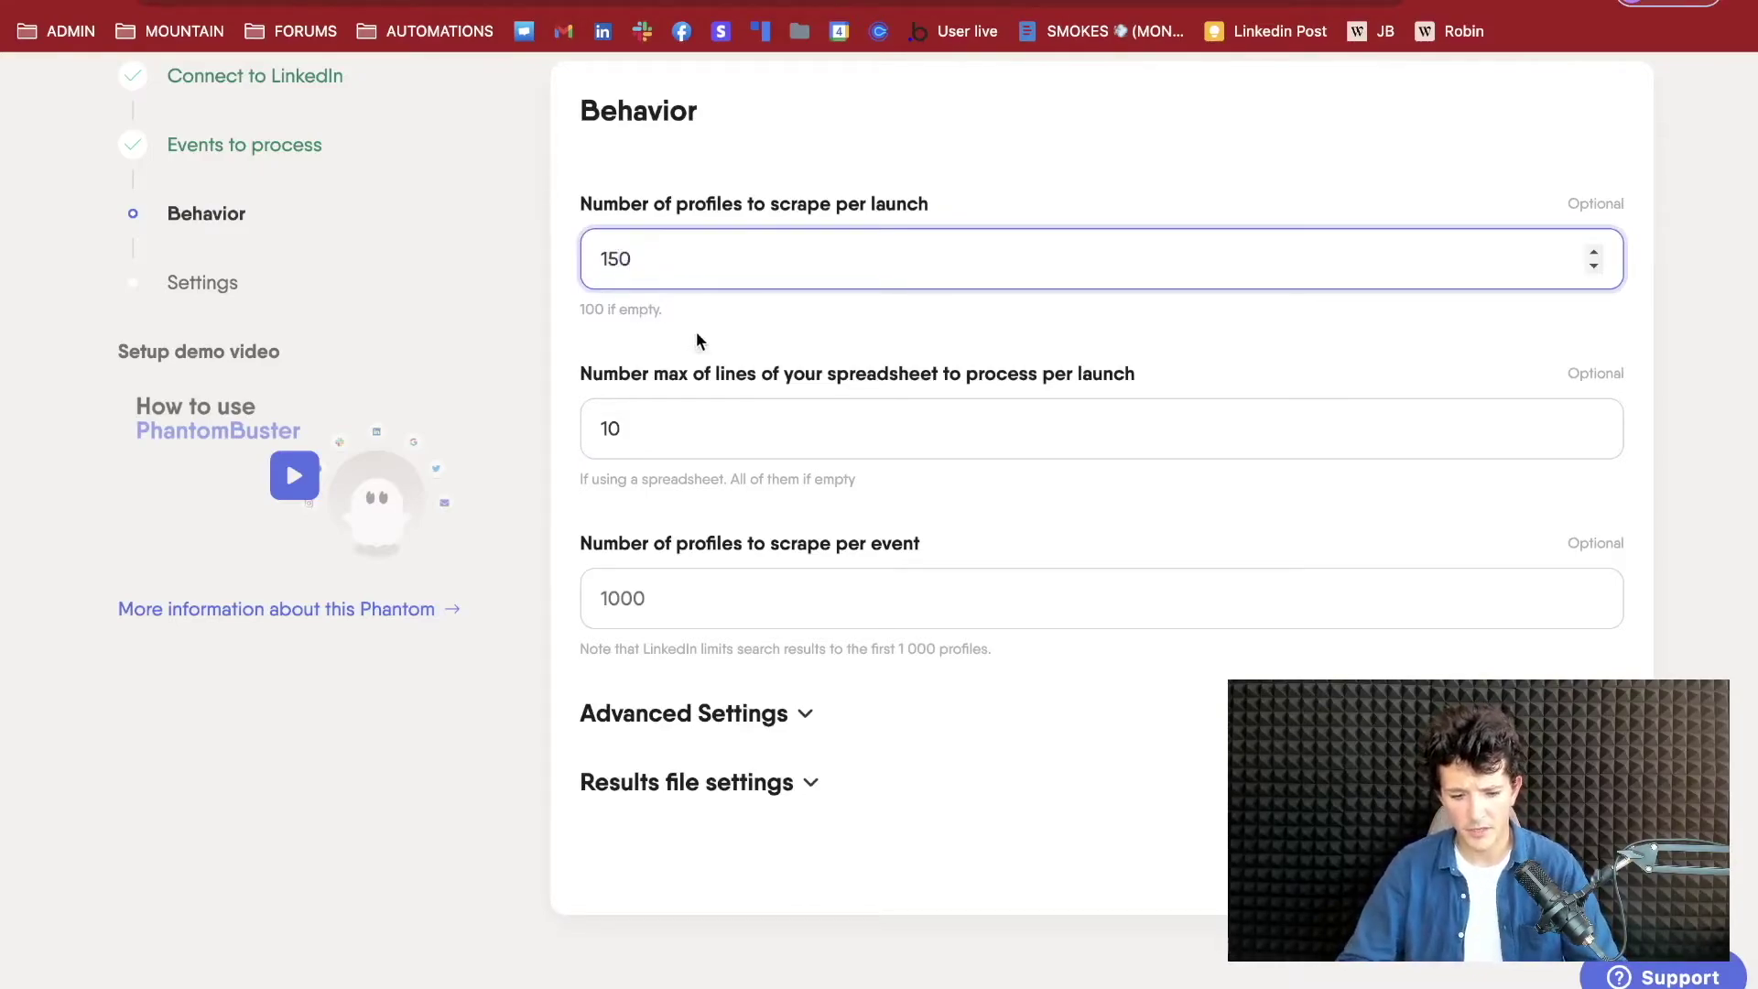
{"action": "key", "text": "Tab"}
{"action": "key", "text": "Tab"}
{"action": "scroll", "coordinate": [844, 577], "scroll_direction": "down", "scroll_amount": 1}
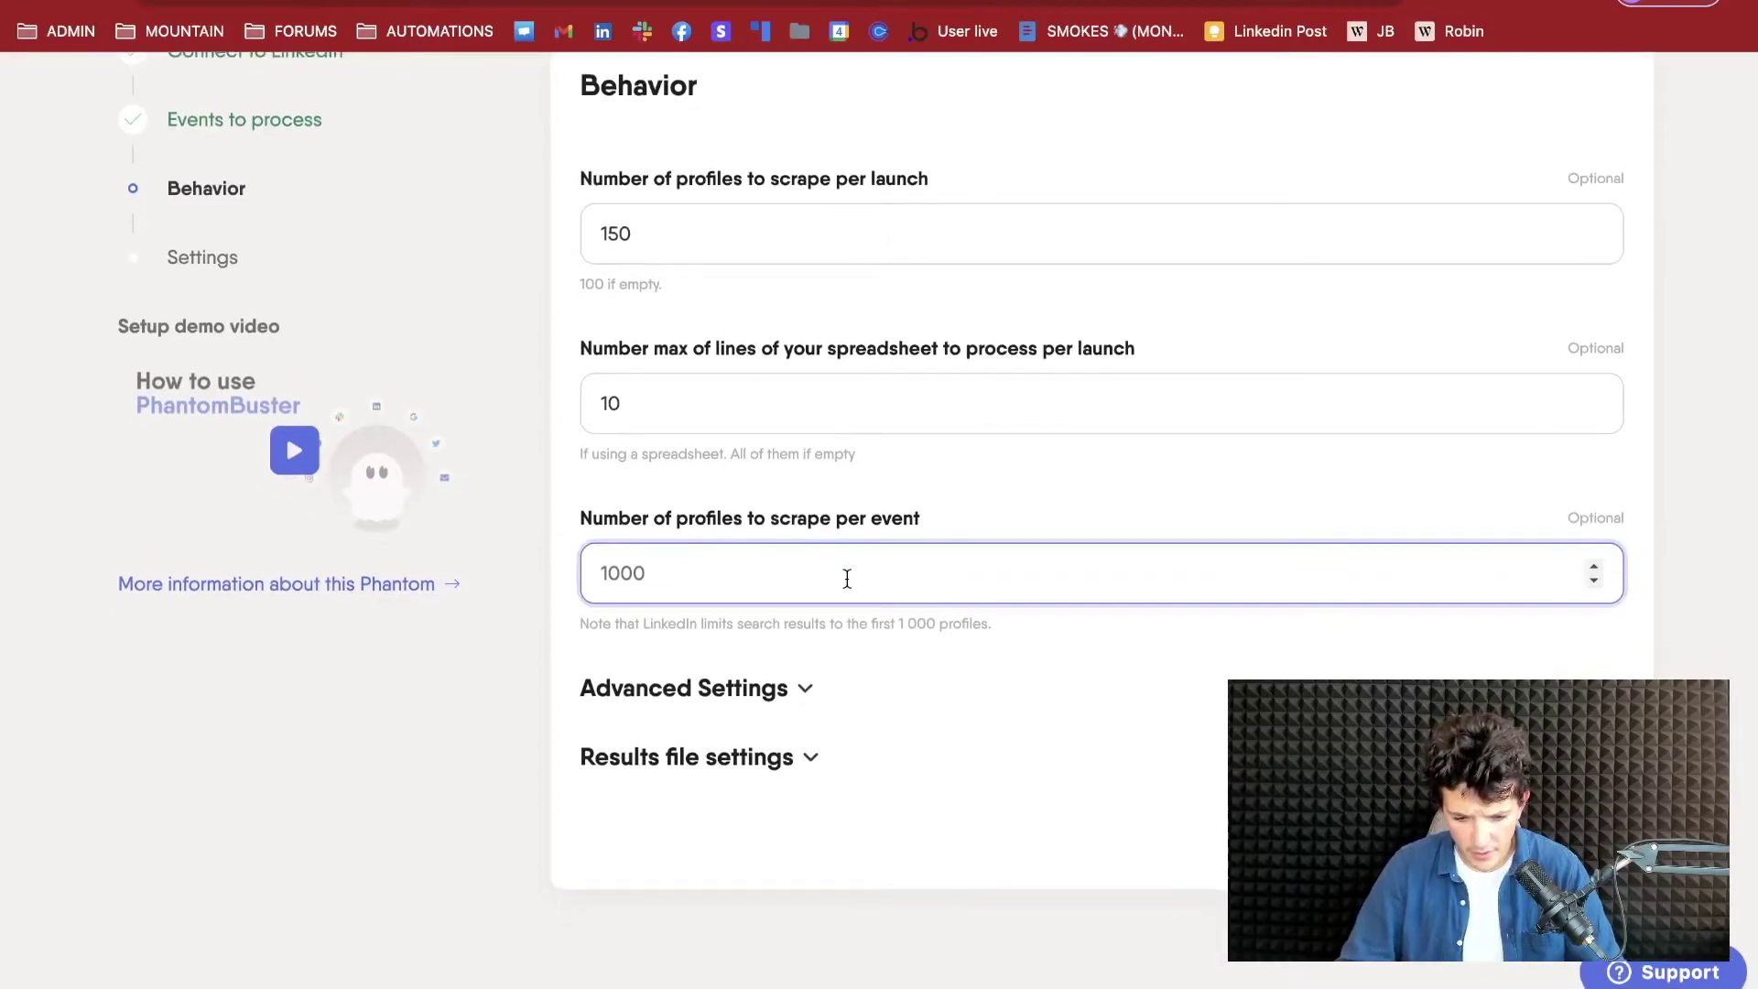
{"action": "left_click", "coordinate": [687, 309]}
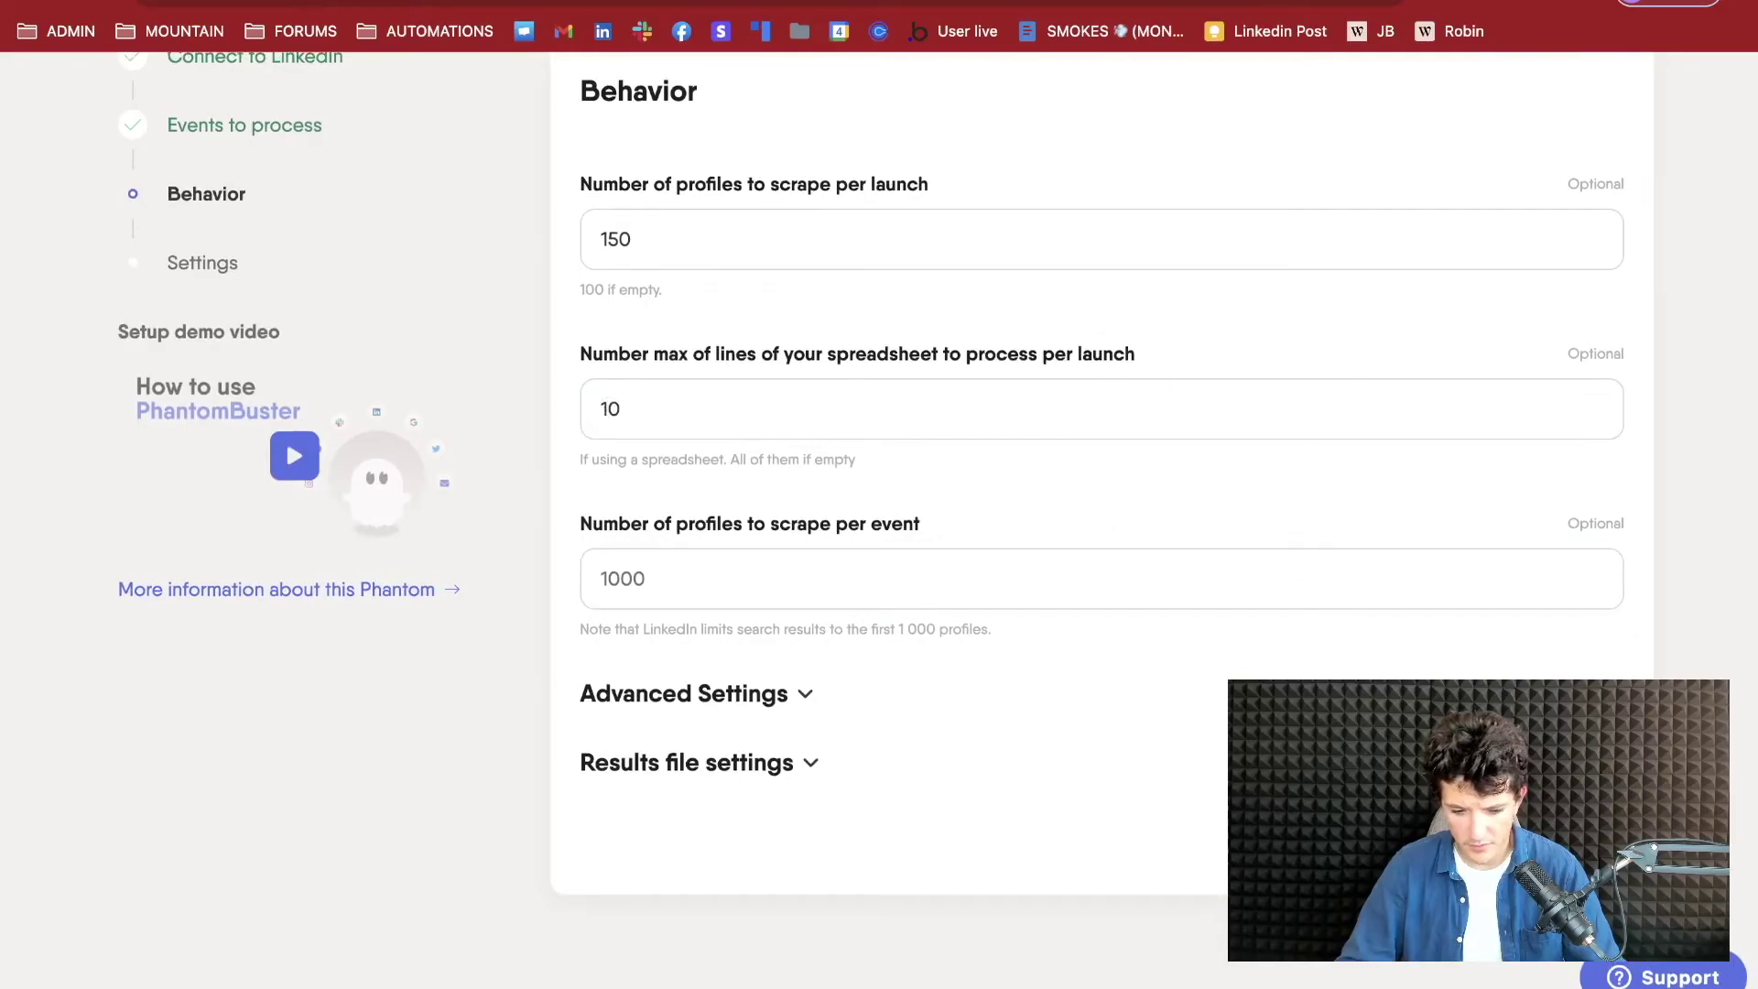
{"action": "left_click", "coordinate": [1547, 838]}
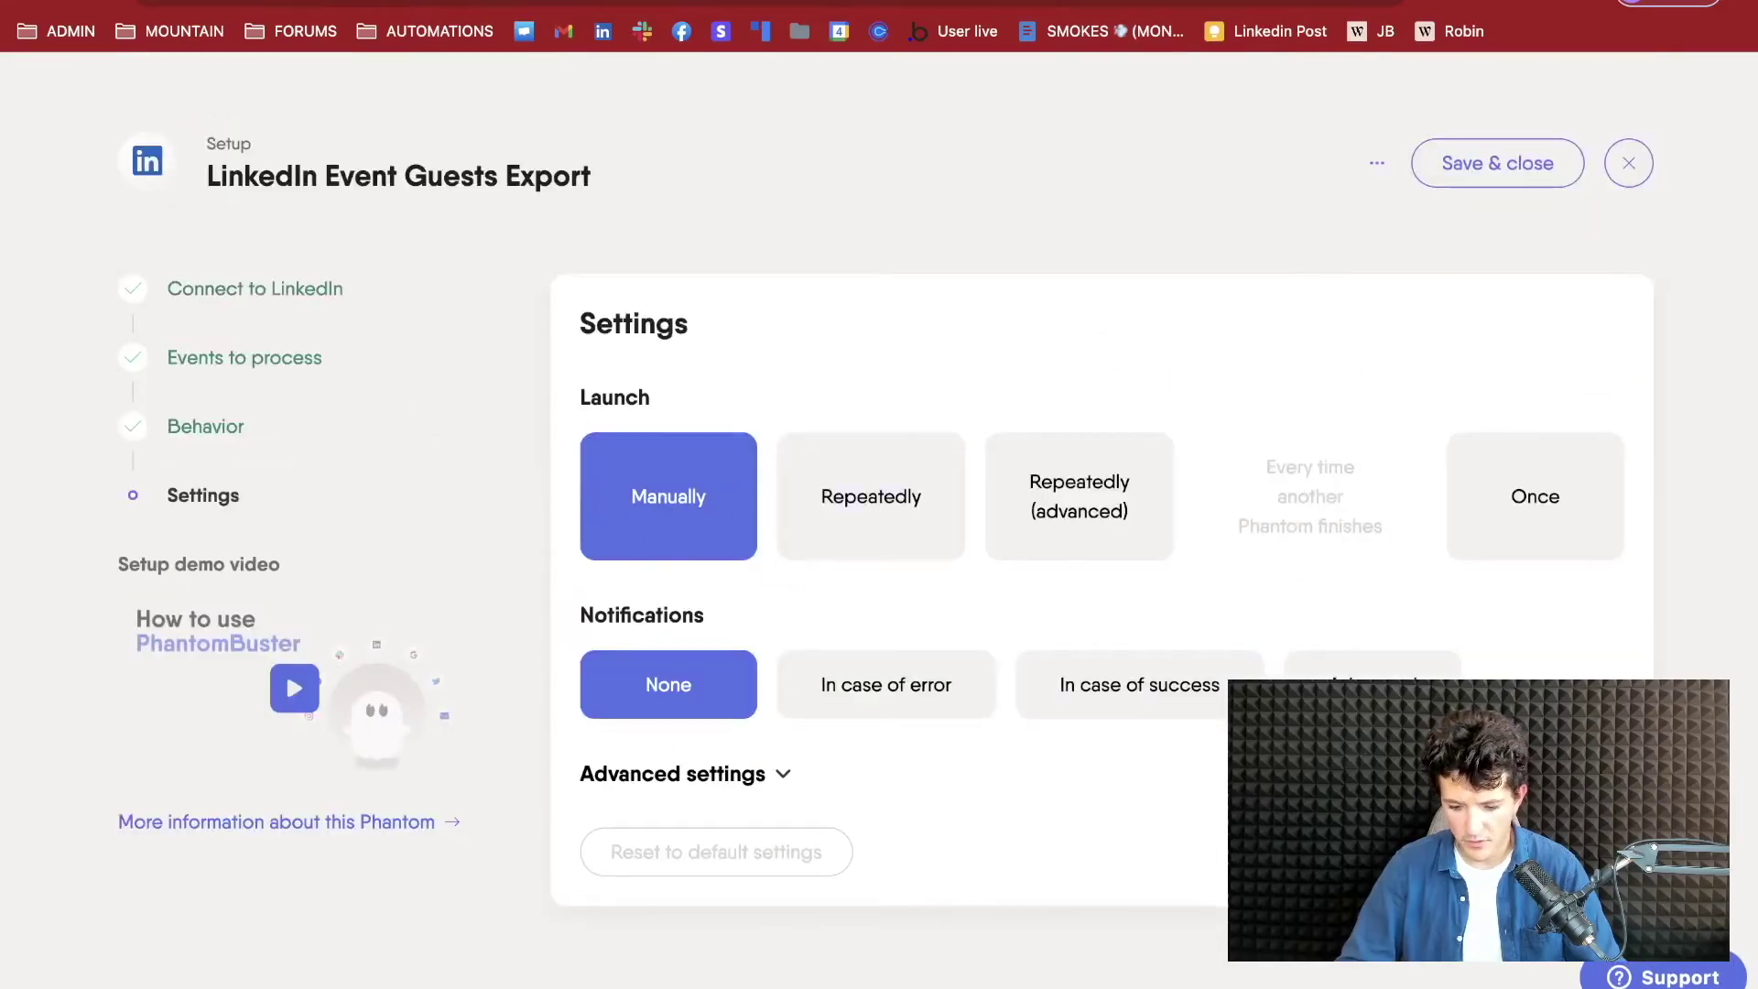
- Save the manual-launch setup and launch the phantom to extract the 123 attendees
{"action": "left_click", "coordinate": [1557, 851]}
{"action": "left_click", "coordinate": [1510, 509]}
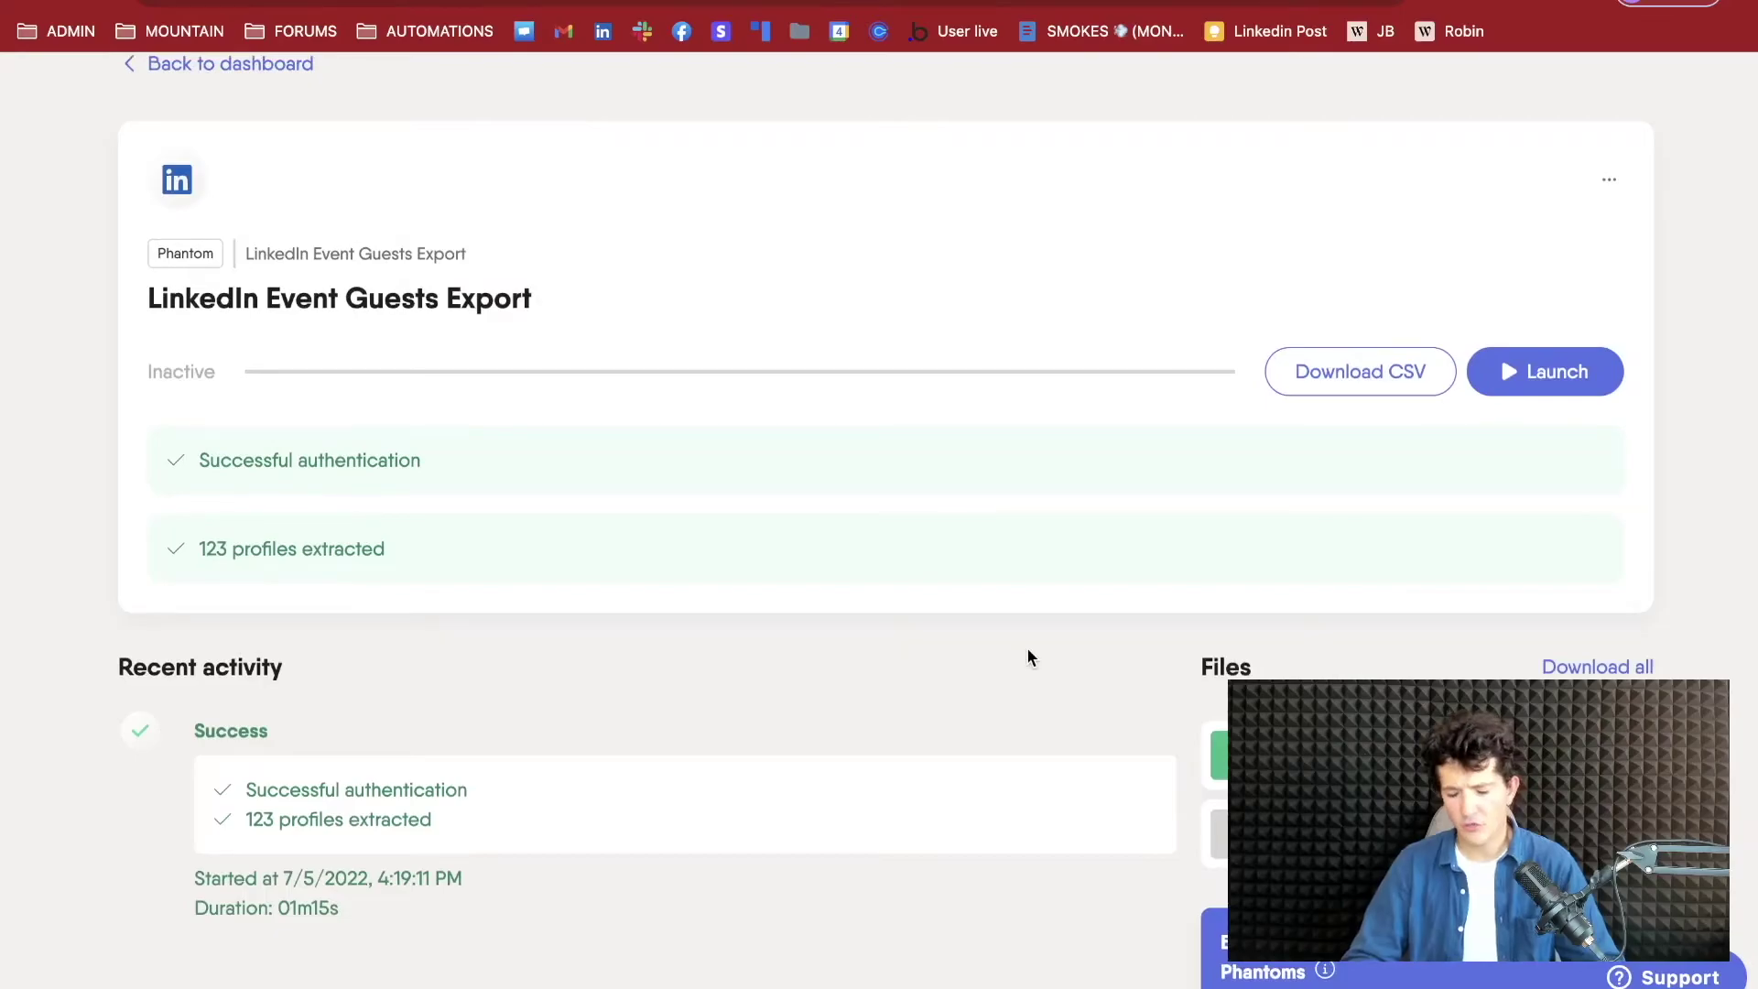
- Preview result.csv and scroll across the attendees' names, titles, locations and shared connections
{"action": "scroll", "coordinate": [1027, 655], "scroll_direction": "down", "scroll_amount": 3}
{"action": "left_click", "coordinate": [1512, 586]}
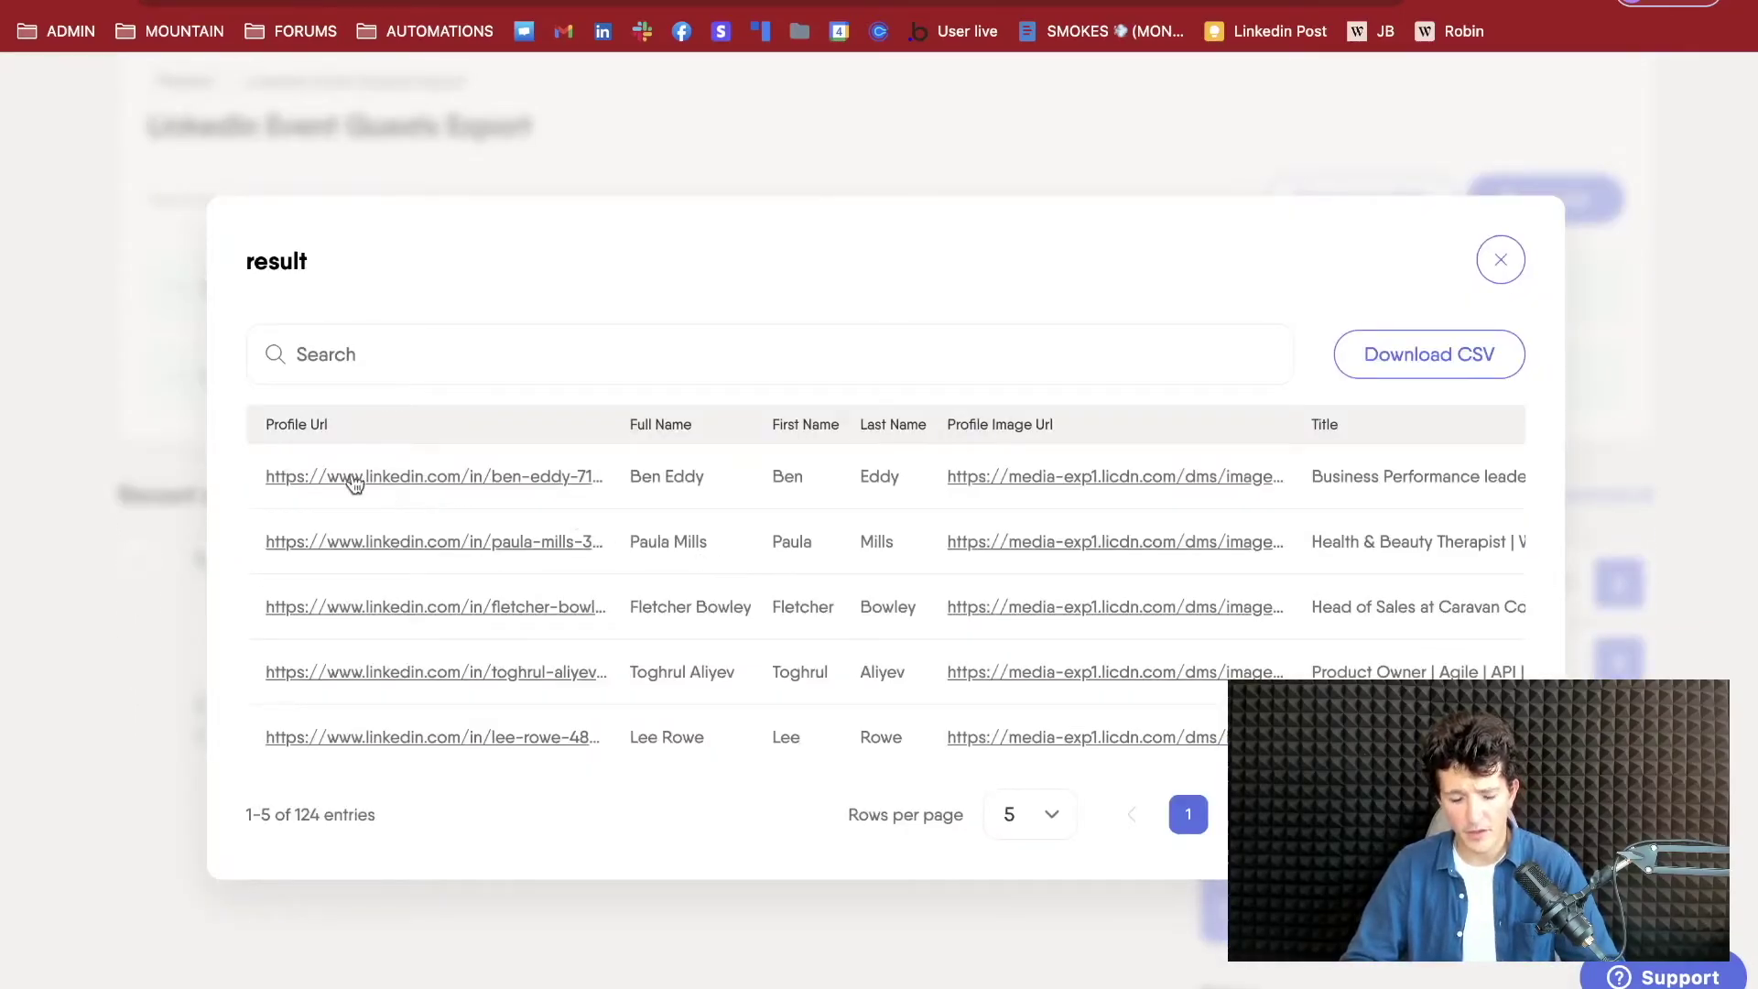
{"action": "scroll", "coordinate": [882, 487], "scroll_direction": "right", "scroll_amount": 6}
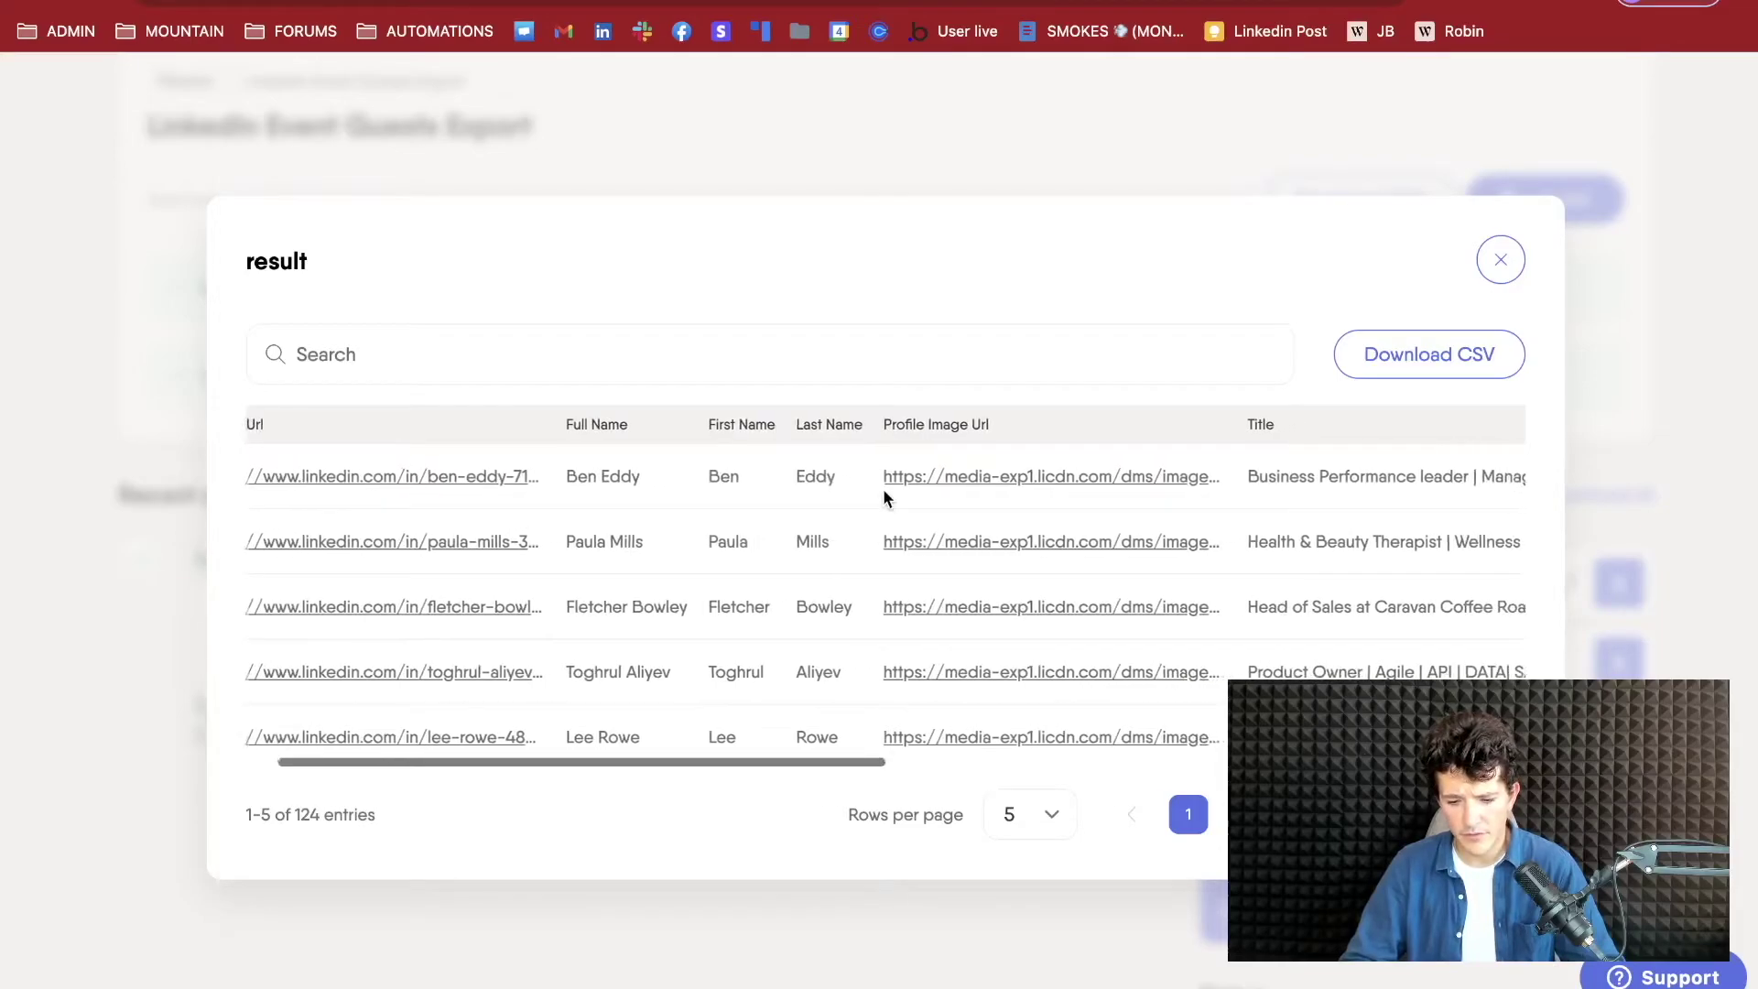
{"action": "scroll", "coordinate": [1004, 520], "scroll_direction": "right", "scroll_amount": 5}
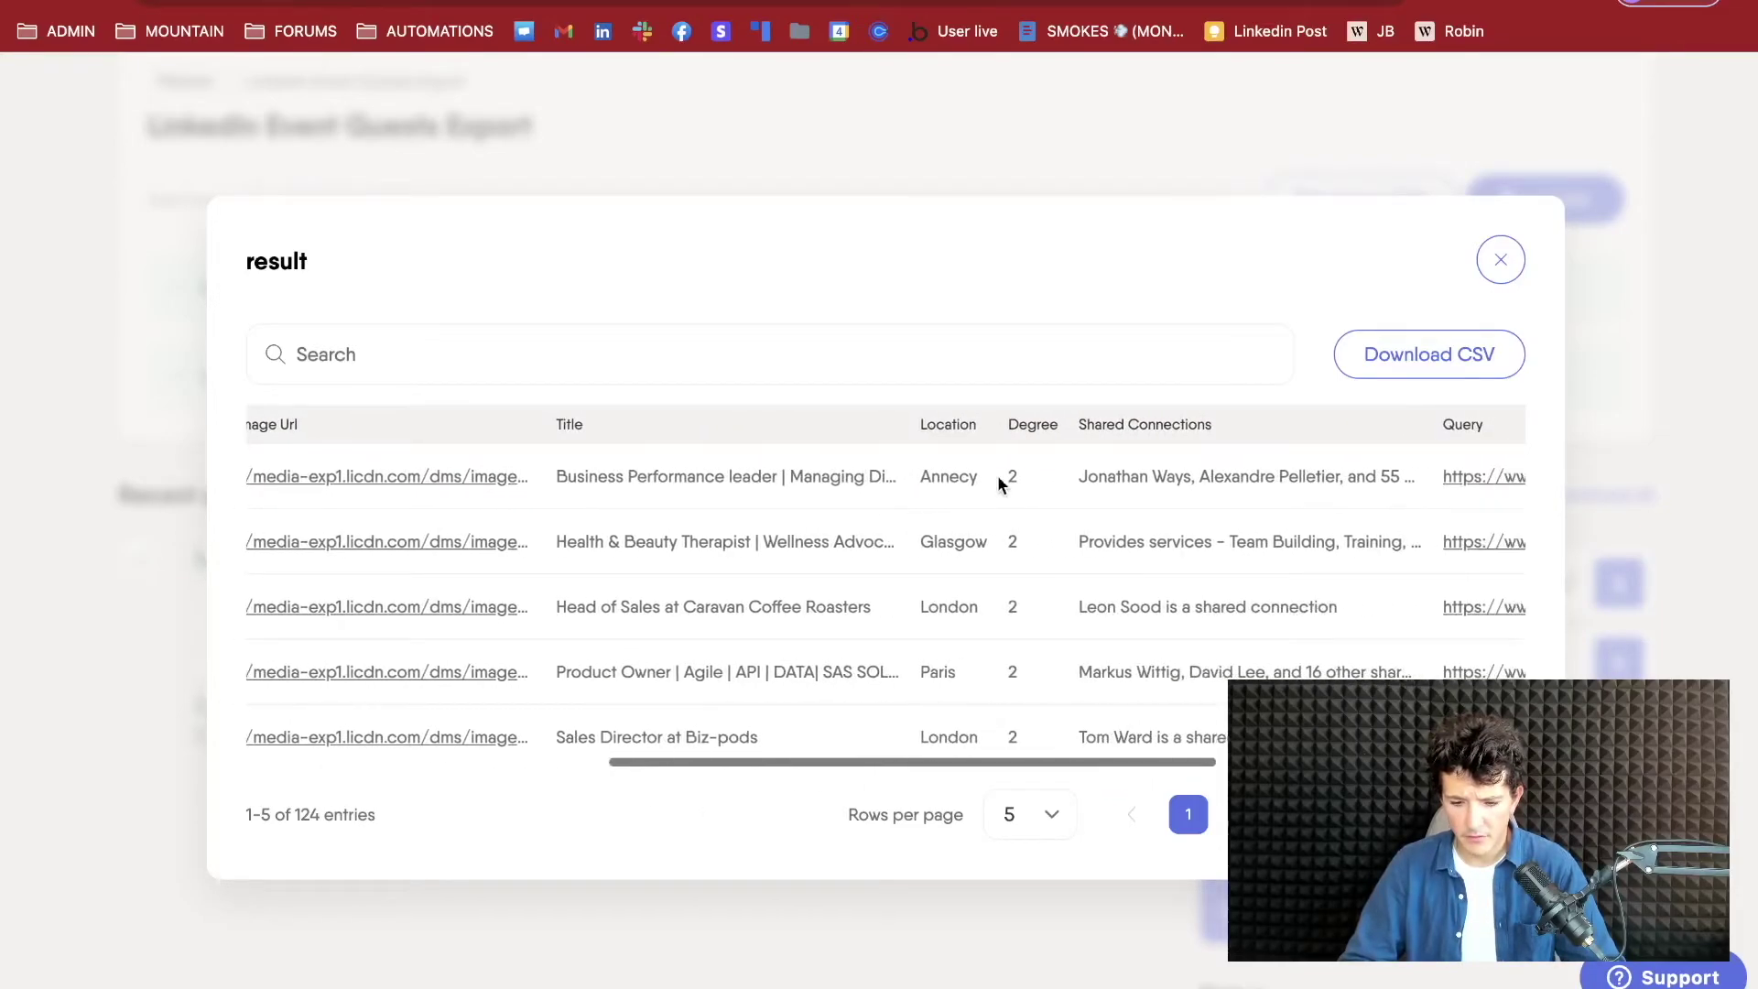
{"action": "scroll", "coordinate": [1119, 549], "scroll_direction": "right", "scroll_amount": 1}
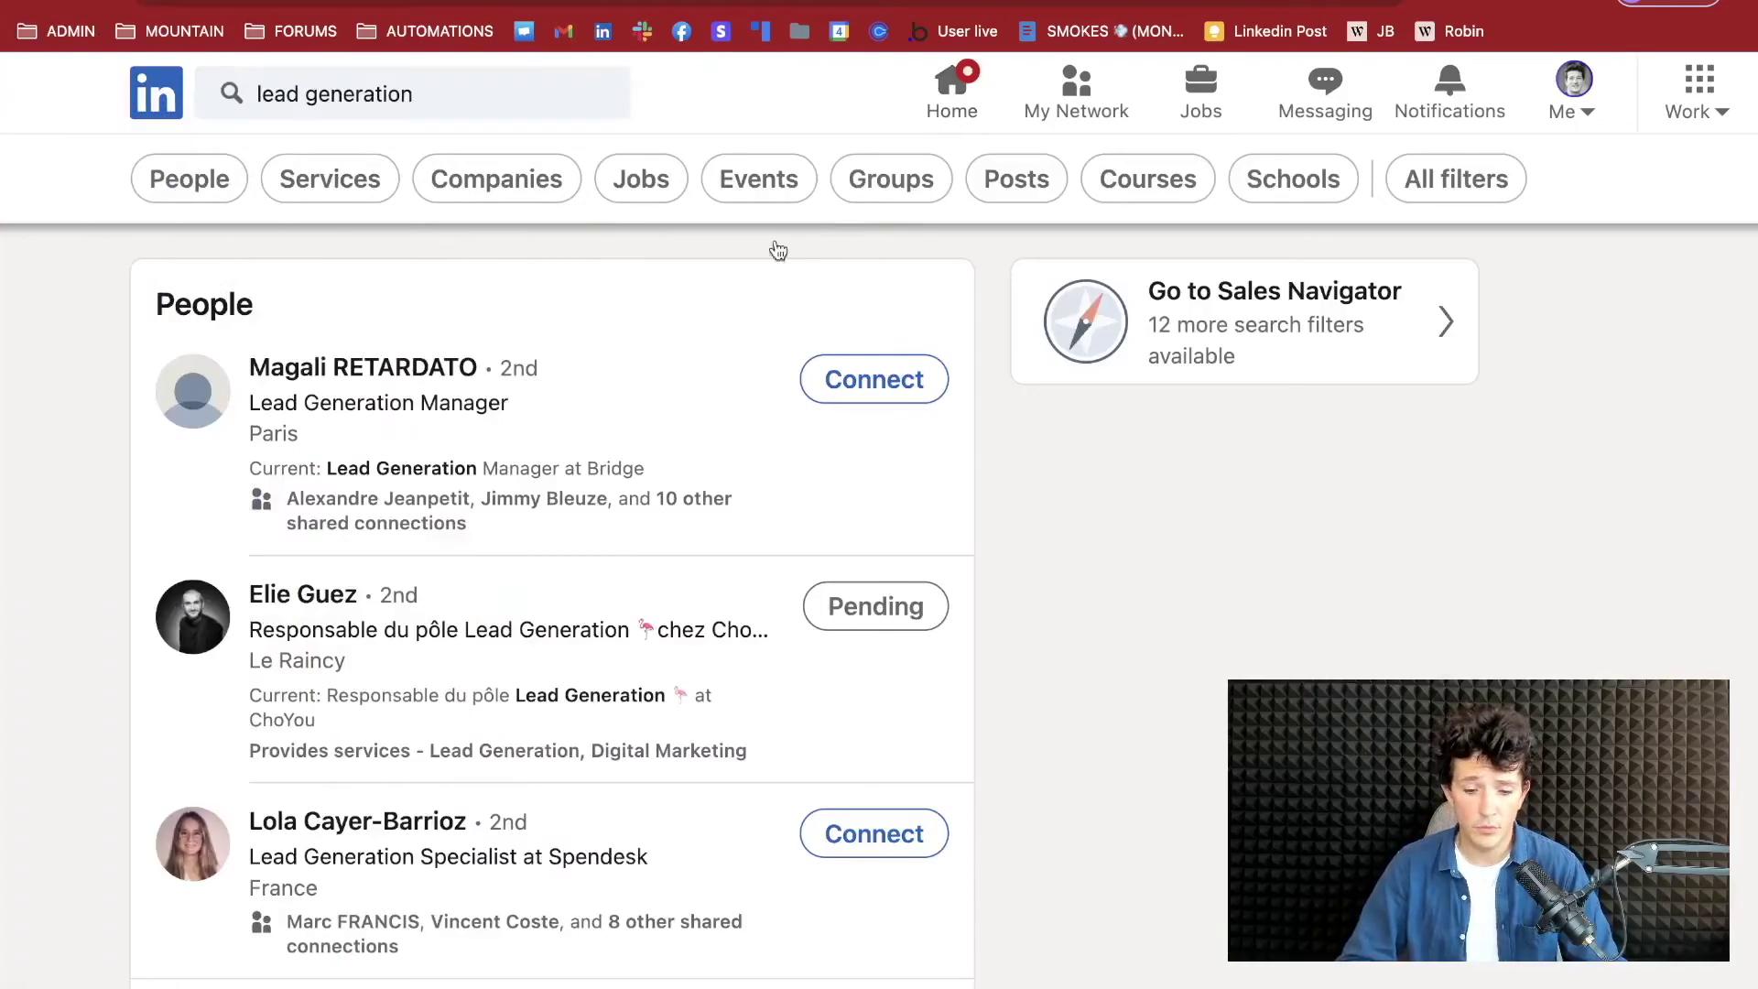
- Filter LinkedIn's lead generation search to Groups, then return to the PhantomBuster tab
{"action": "left_click", "coordinate": [929, 204]}
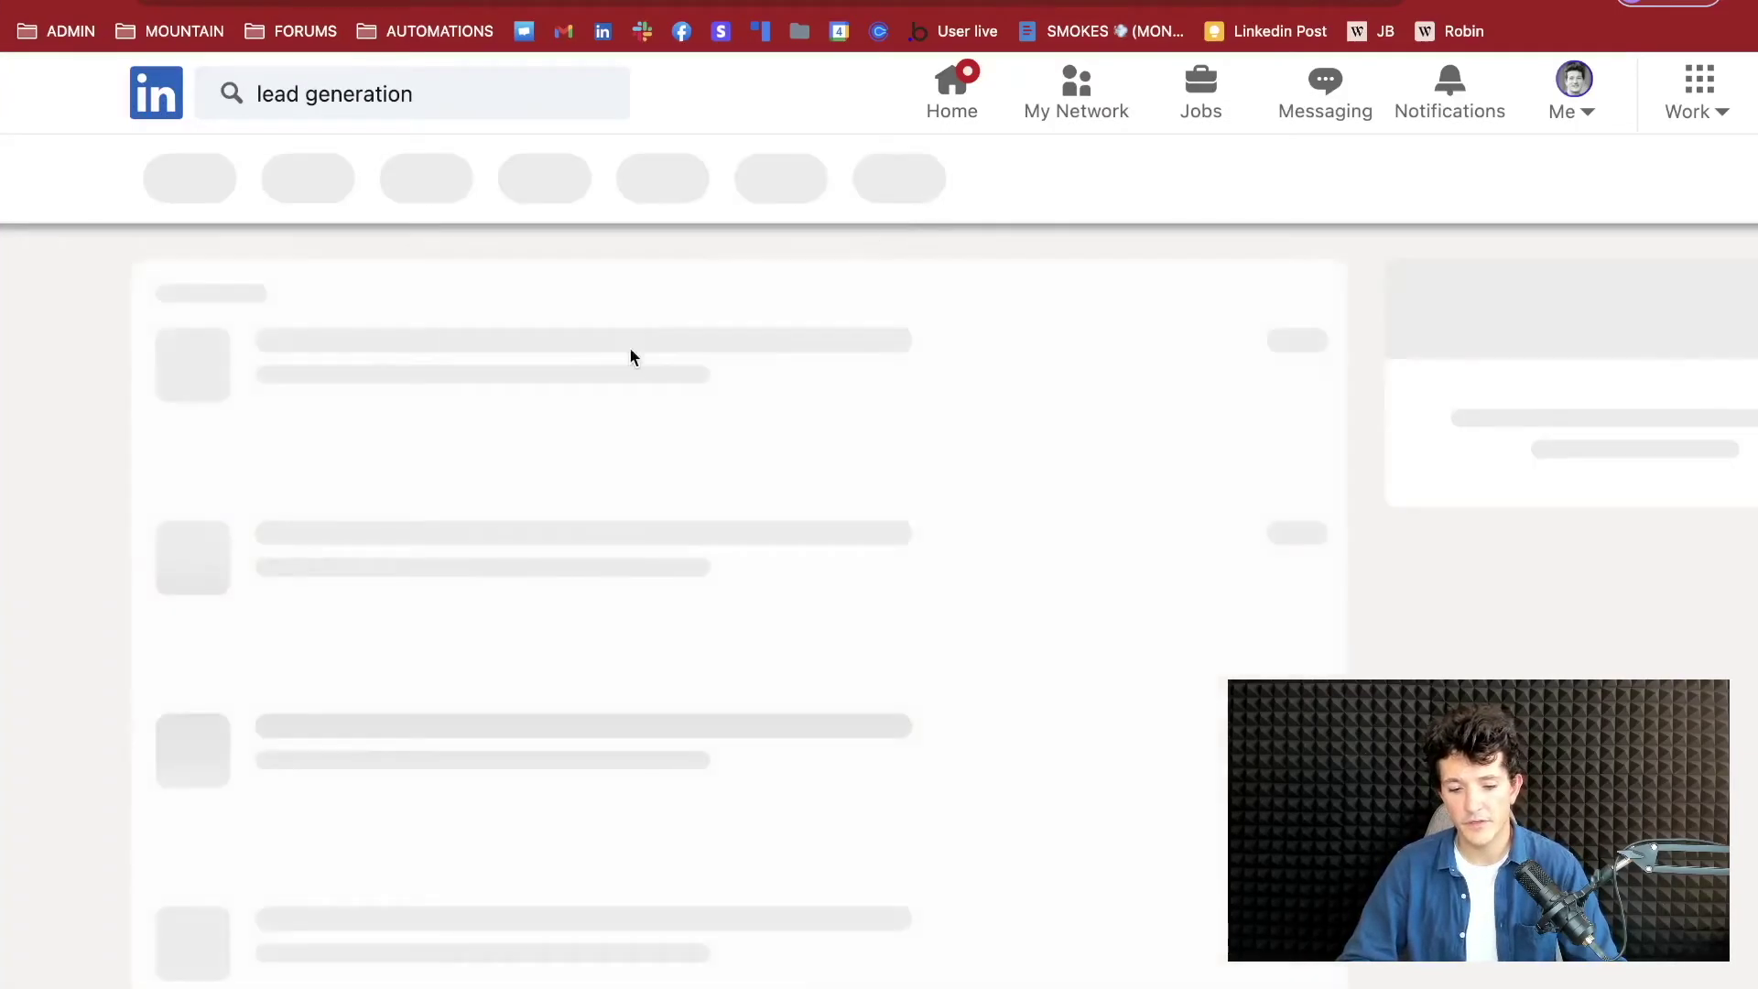
{"action": "scroll", "coordinate": [511, 560], "scroll_direction": "down", "scroll_amount": 4}
{"action": "scroll", "coordinate": [511, 560], "scroll_direction": "up", "scroll_amount": 5}
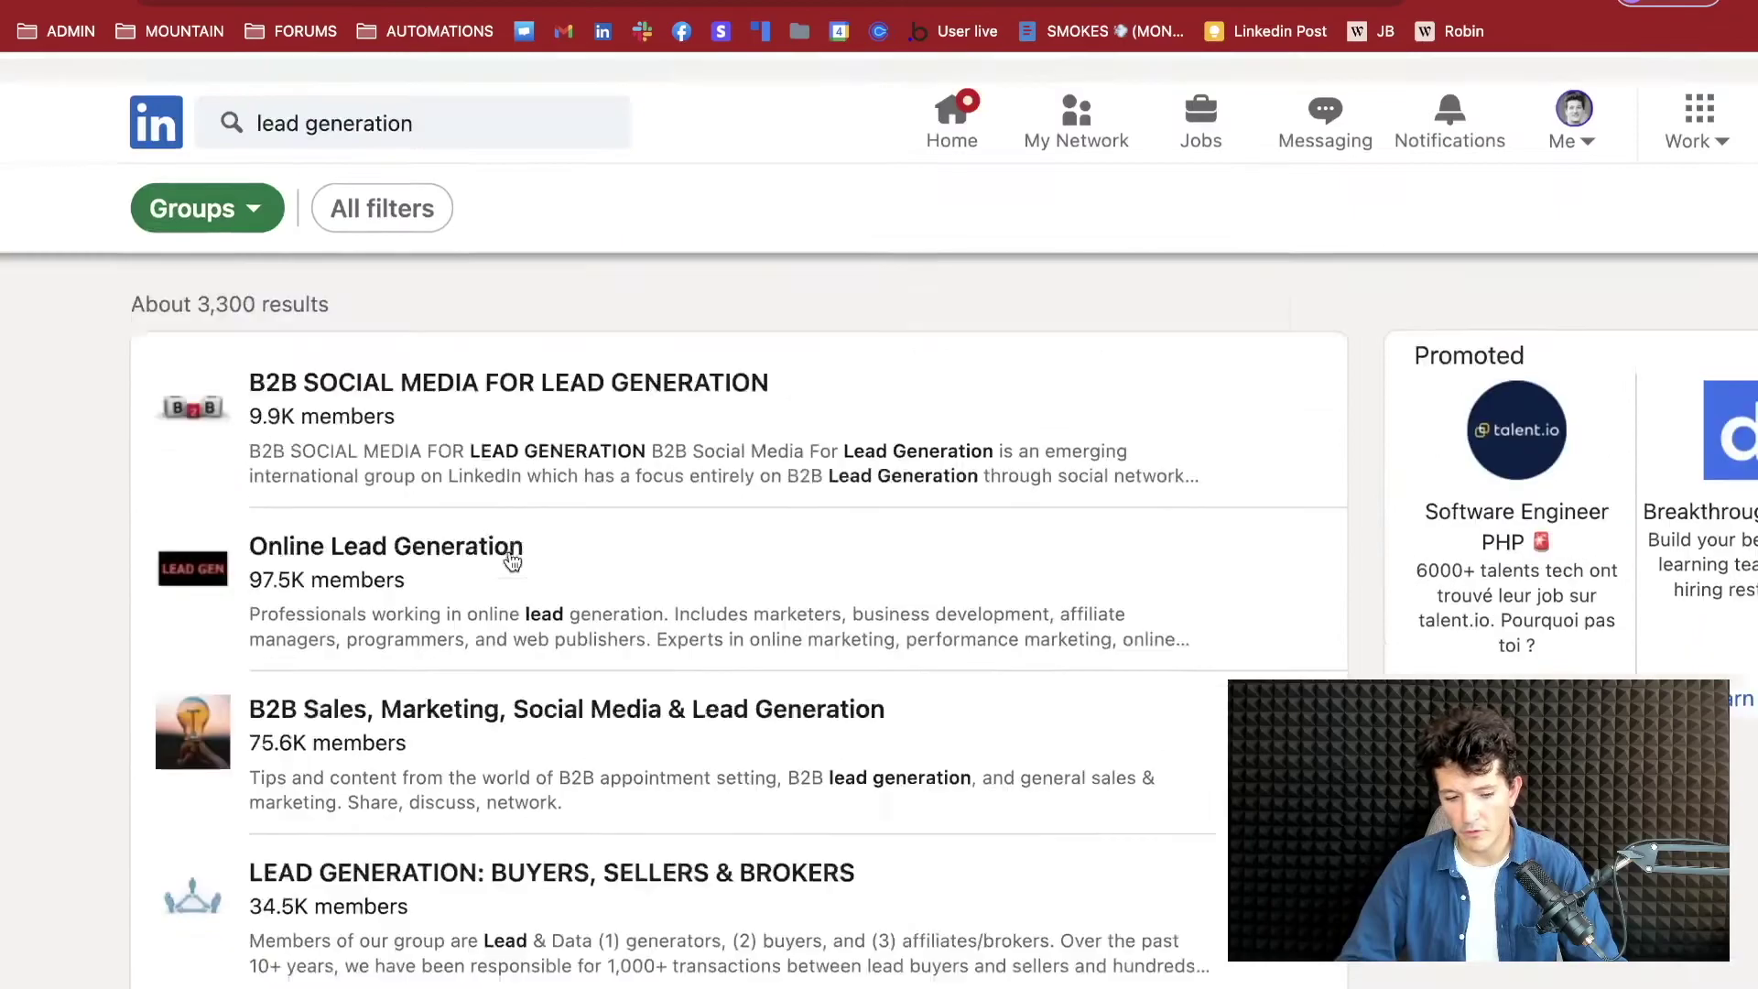
{"action": "key", "text": "ctrl+Tab"}
- Search PhantomBuster's LinkedIn phantoms for 'group', then open the B2B SOCIAL MEDIA FOR LEAD GENERATION group
{"action": "left_click", "coordinate": [230, 200]}
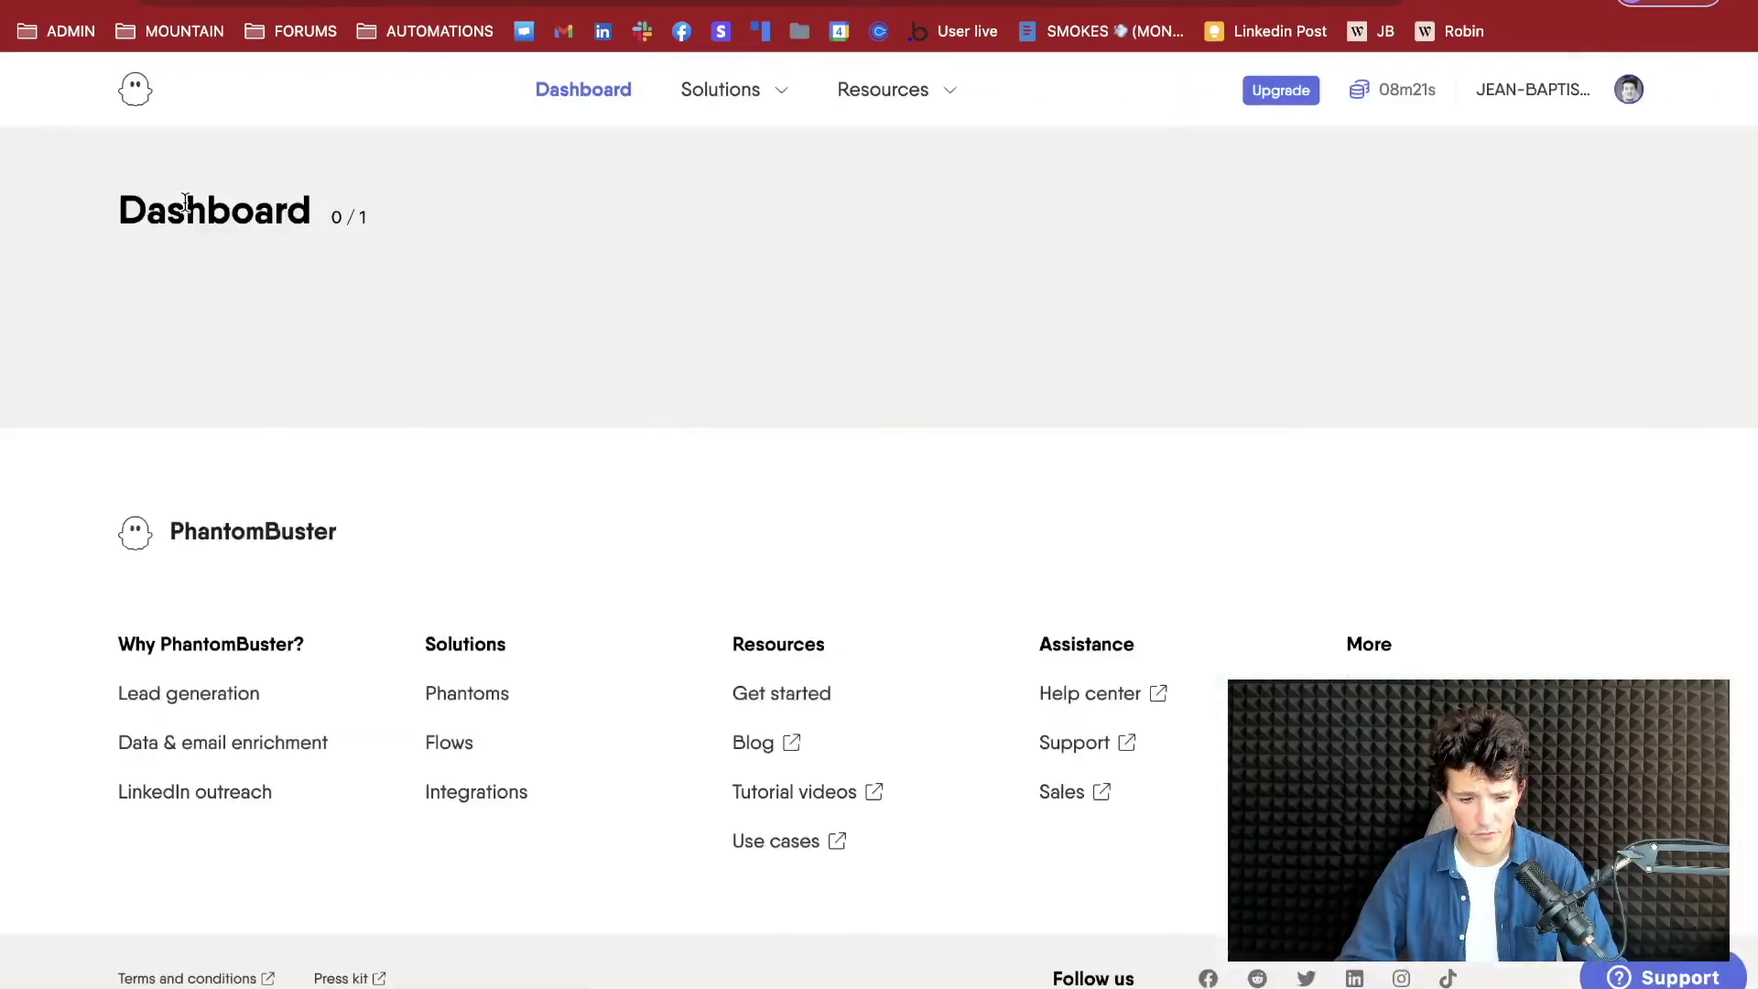
{"action": "mouse_move", "coordinate": [744, 92]}
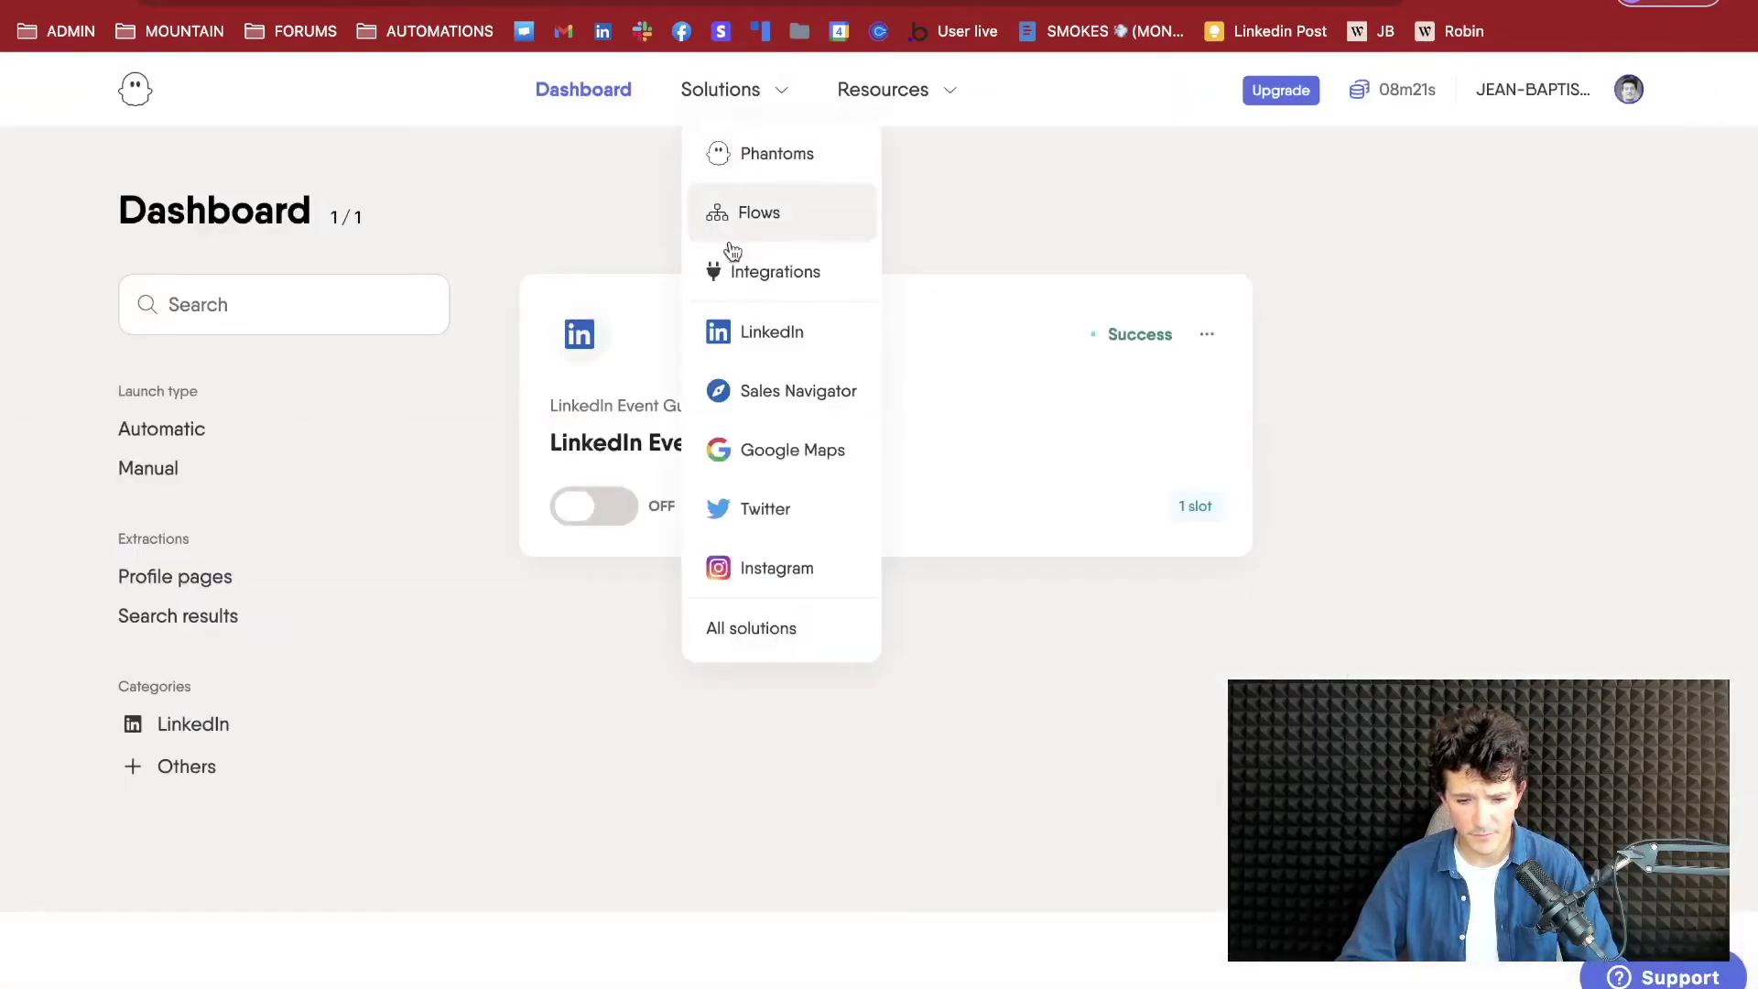
{"action": "left_click", "coordinate": [794, 335]}
{"action": "left_click", "coordinate": [244, 256]}
{"action": "type", "text": "group"}
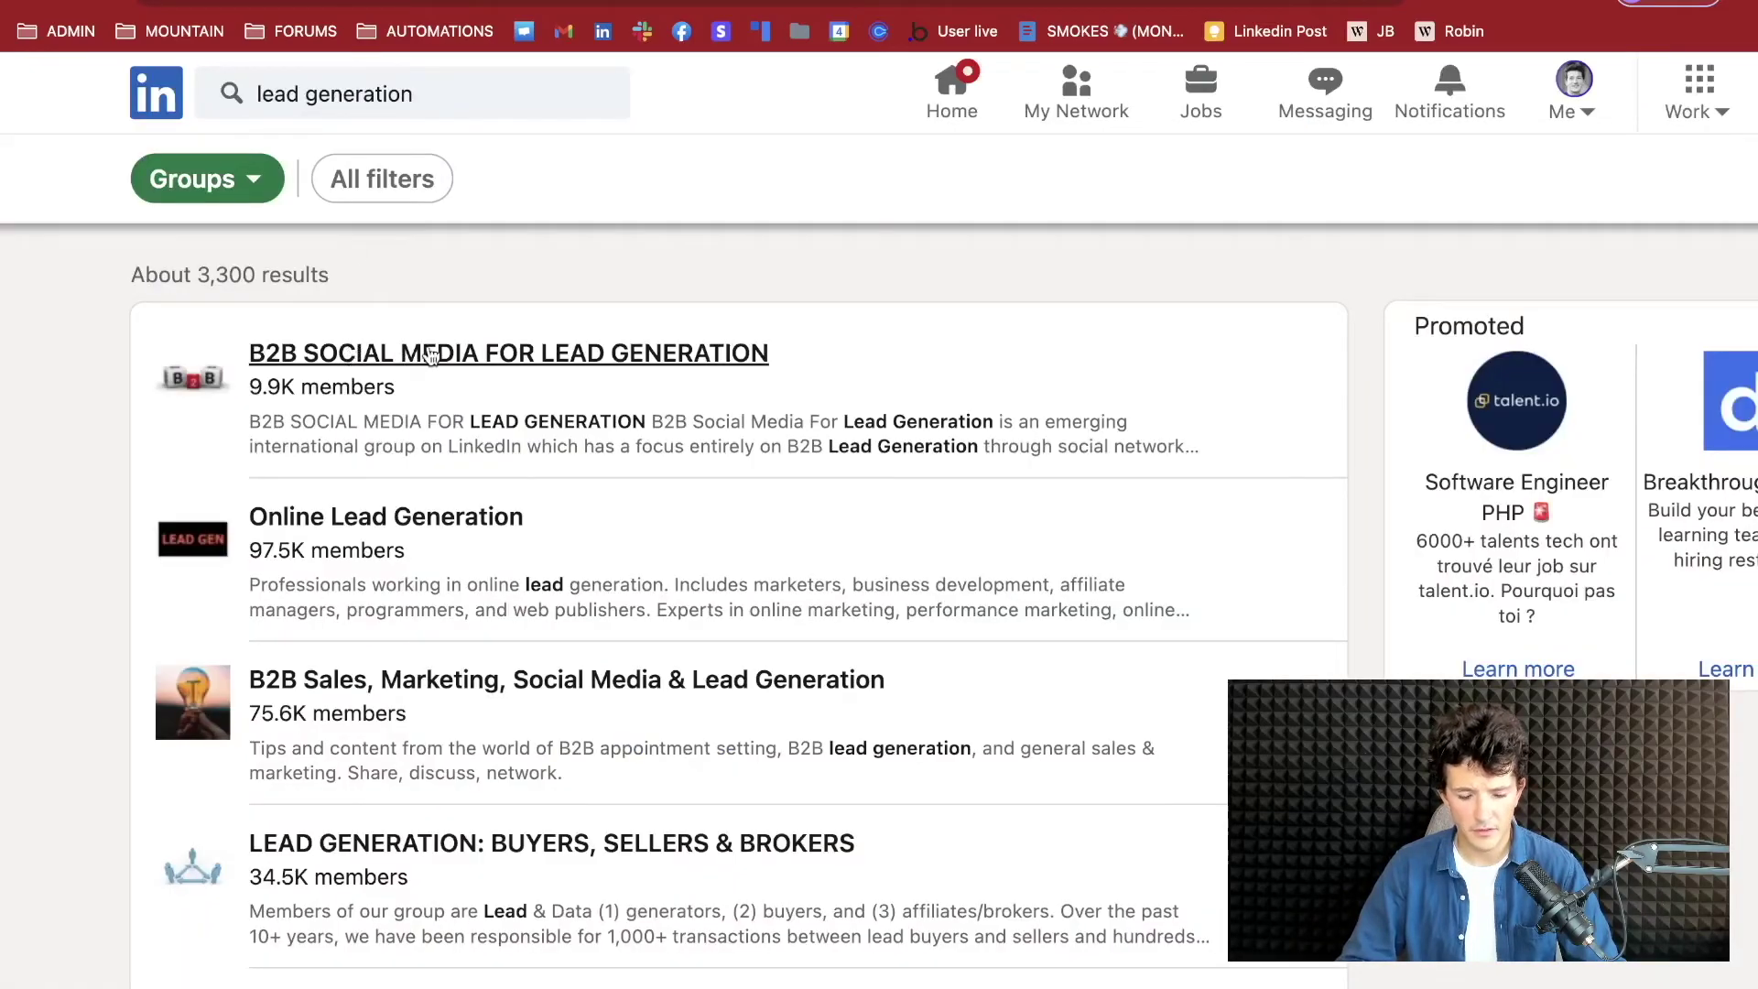
{"action": "left_click", "coordinate": [433, 355]}
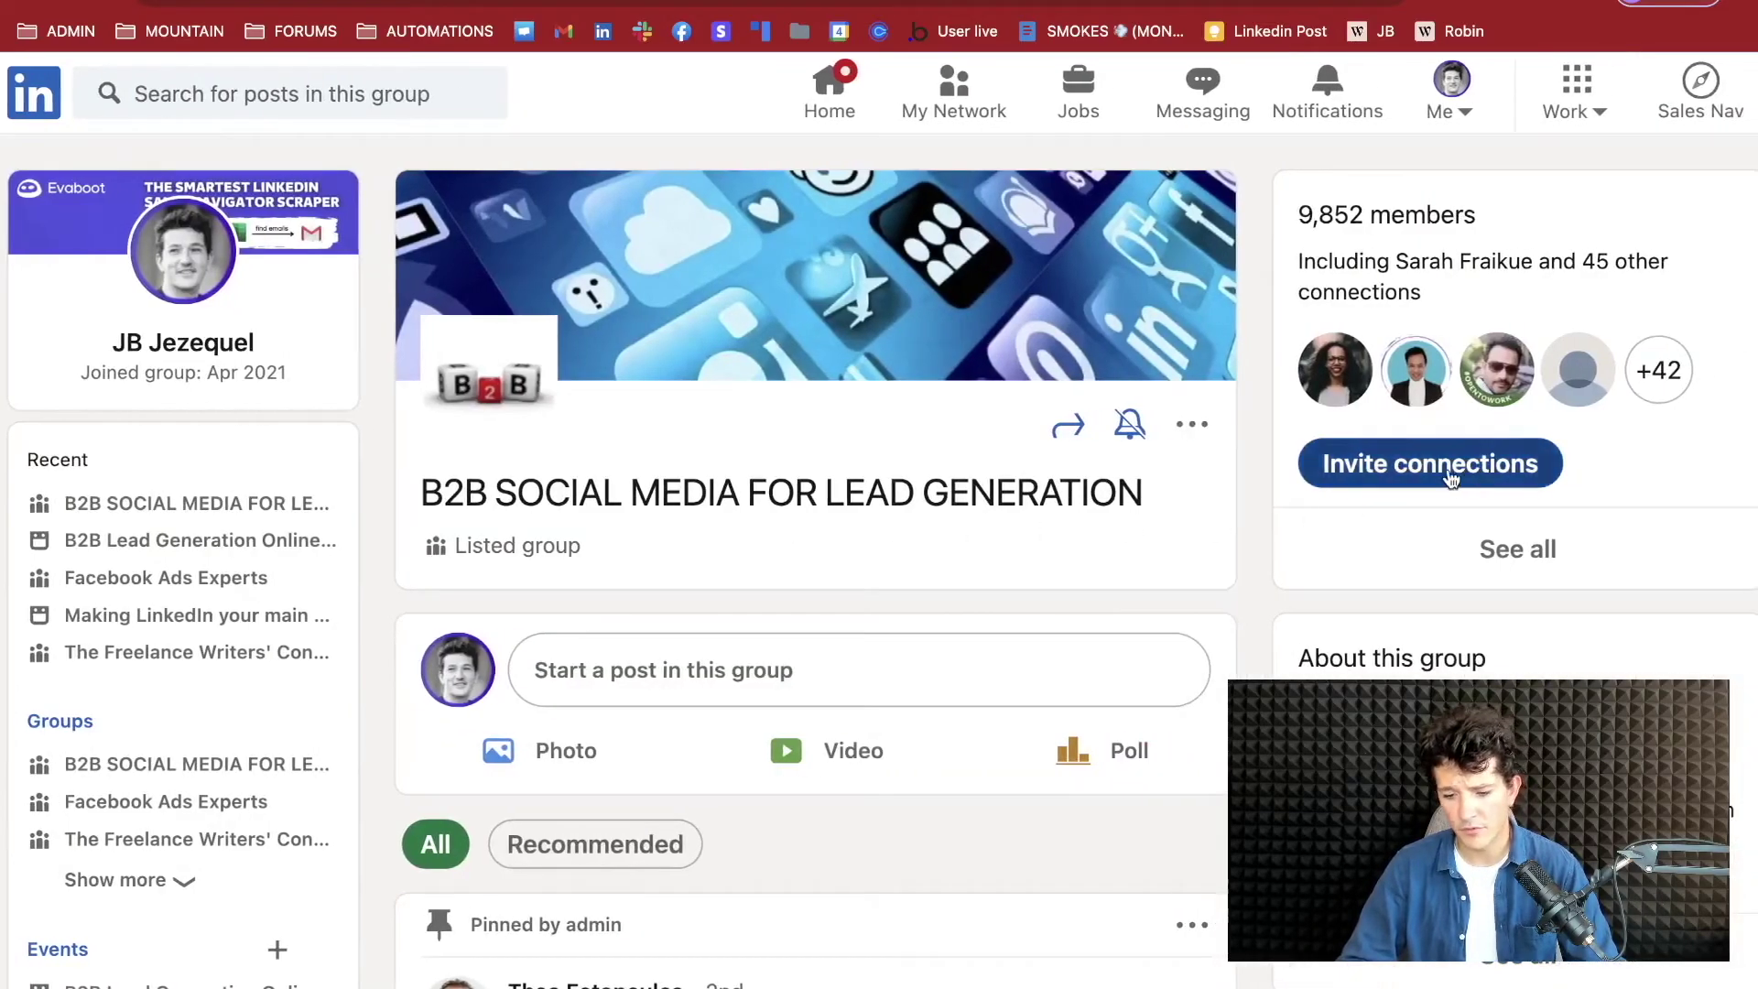
- Browse the B2B SOCIAL MEDIA FOR LEAD GENERATION group page, dismissing the Invite connections dialog
{"action": "left_click", "coordinate": [1421, 464]}
{"action": "left_click", "coordinate": [1410, 101]}
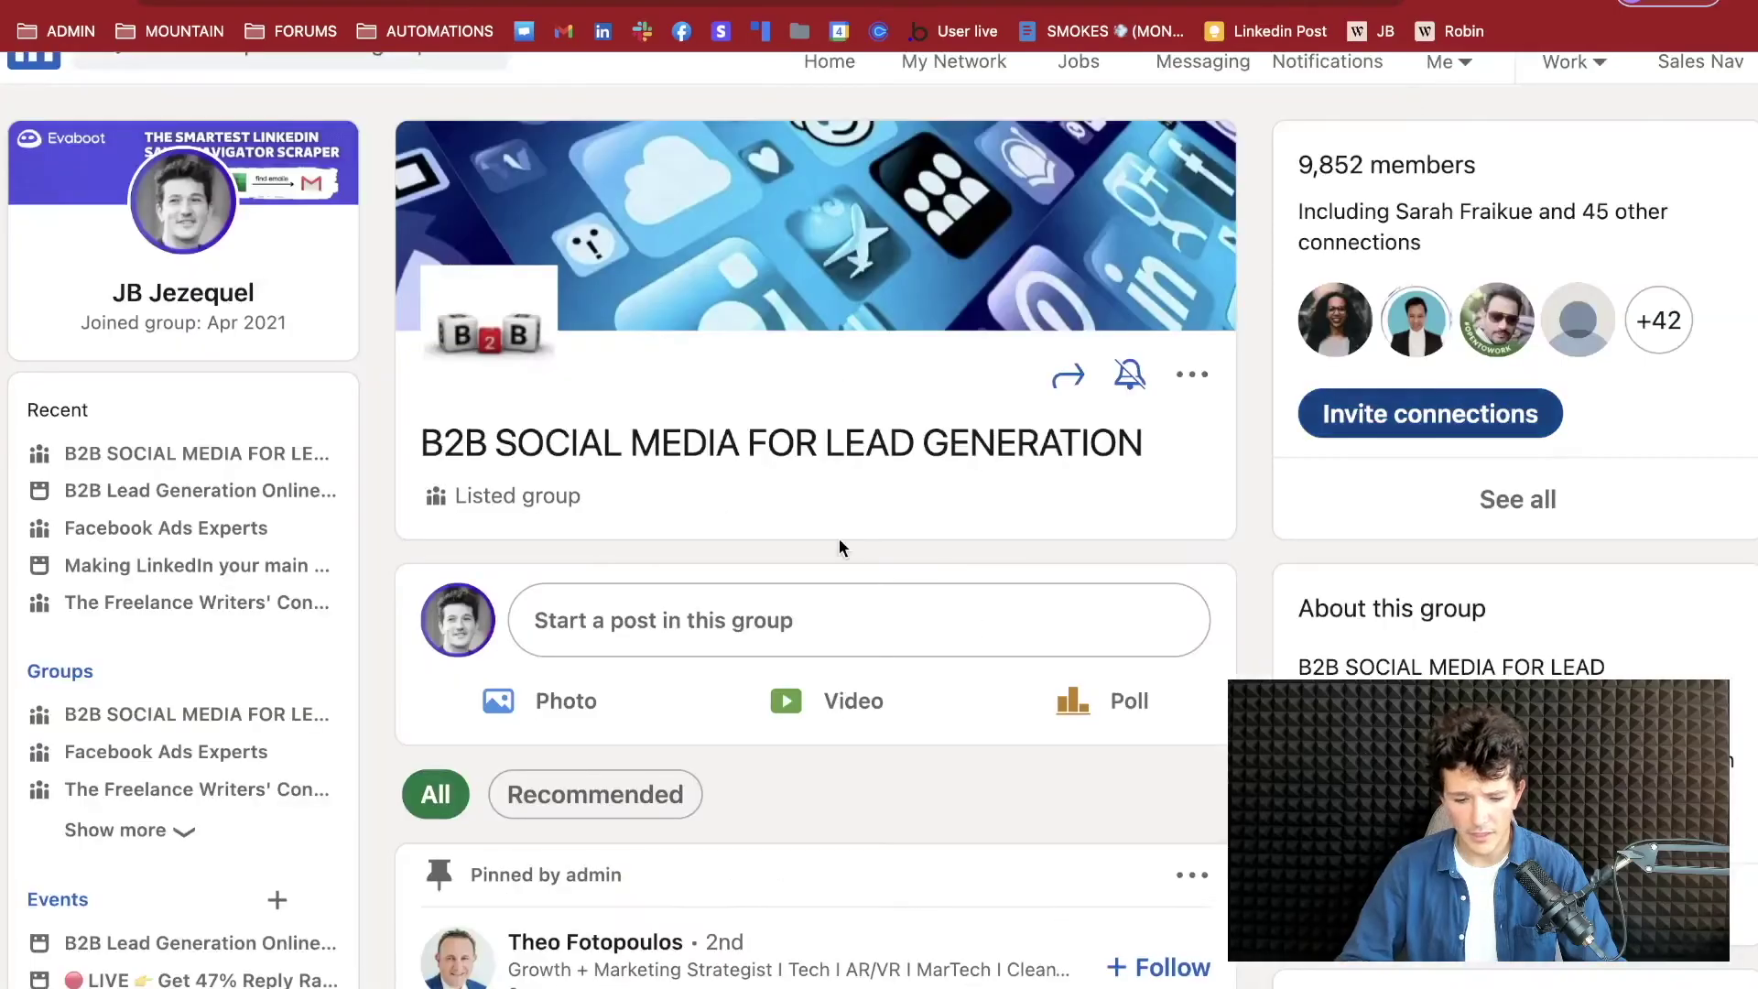
{"action": "scroll", "coordinate": [837, 544], "scroll_direction": "down", "scroll_amount": 3}
{"action": "scroll", "coordinate": [842, 549], "scroll_direction": "up", "scroll_amount": 2}
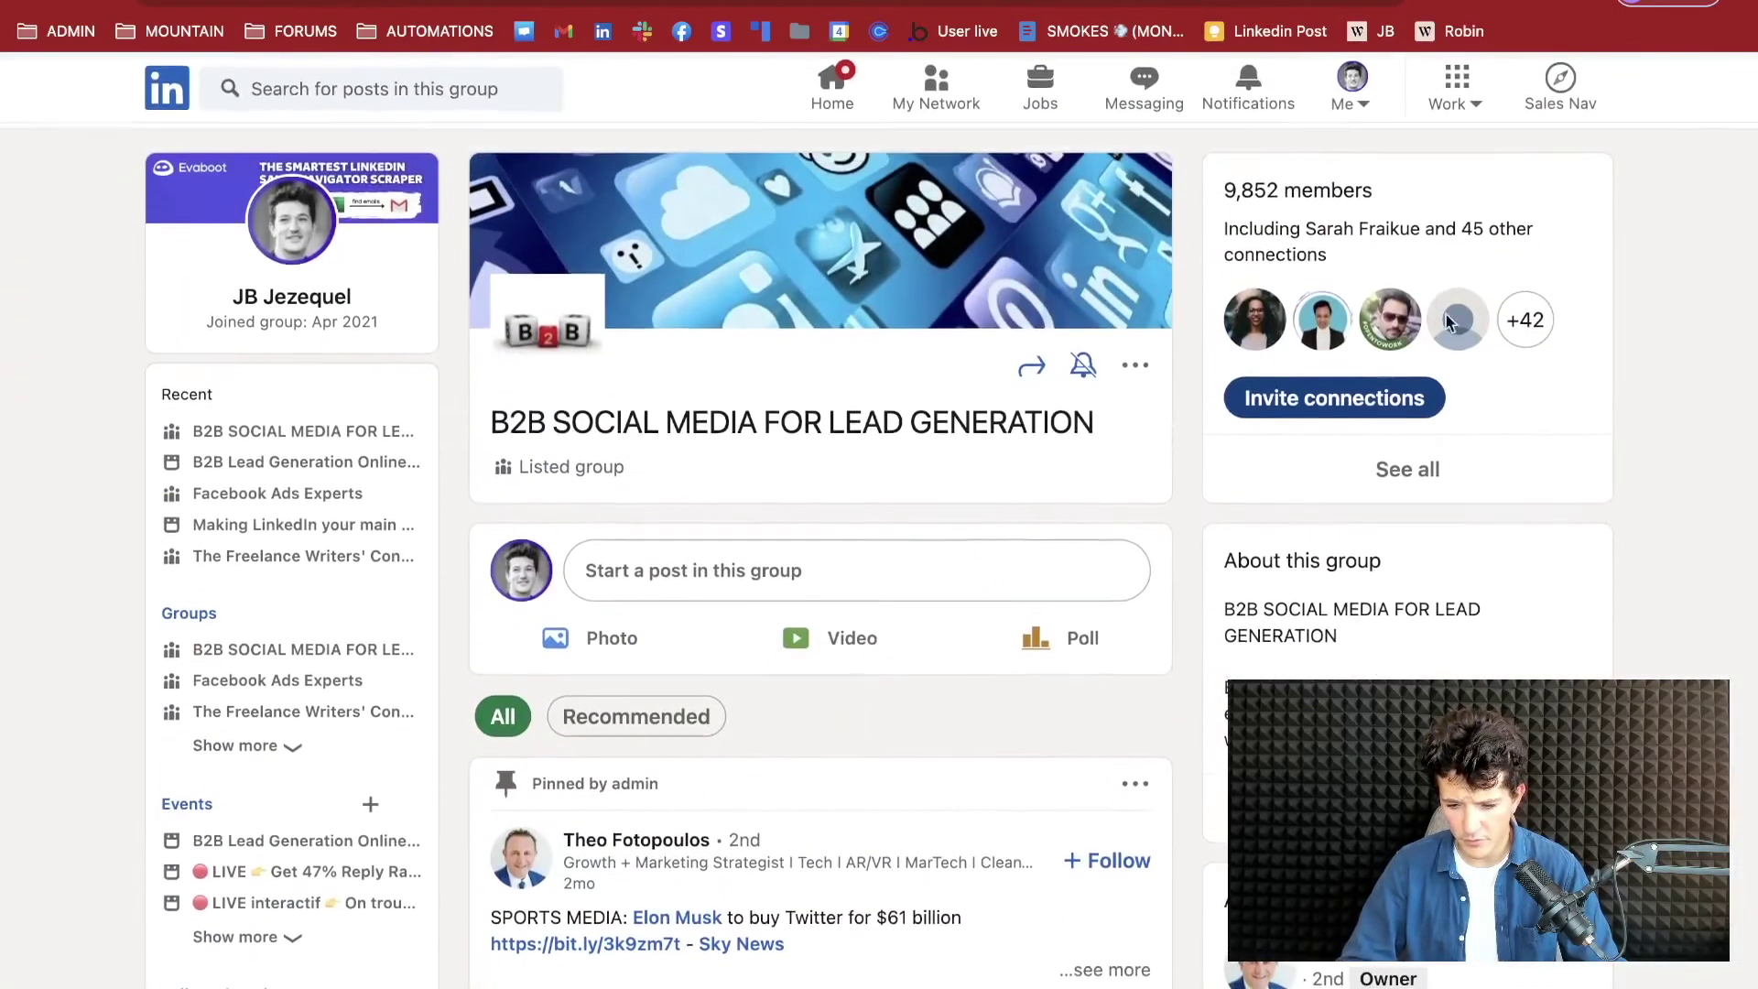
{"action": "scroll", "coordinate": [1082, 391], "scroll_direction": "down", "scroll_amount": 1}
{"action": "scroll", "coordinate": [1082, 391], "scroll_direction": "down", "scroll_amount": 1}
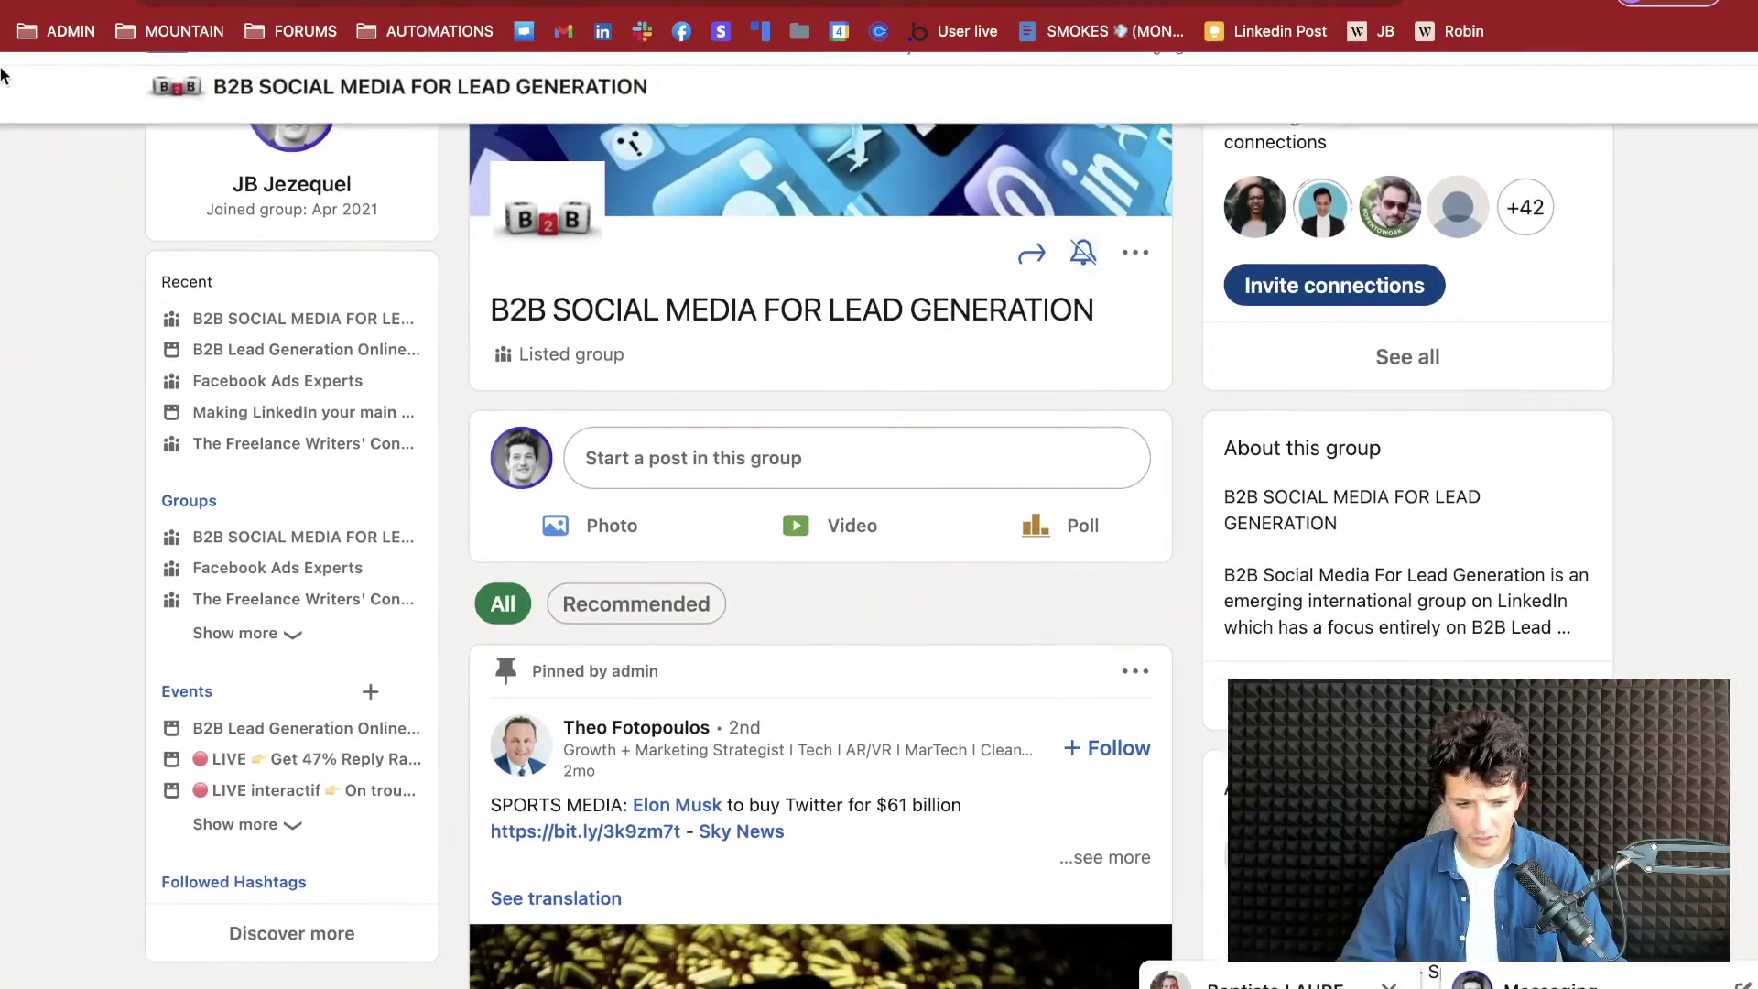
- Return to the group results and open the B2B Social Media Lead Generation group (5,111 members)
{"action": "key", "text": "super+bracketleft"}
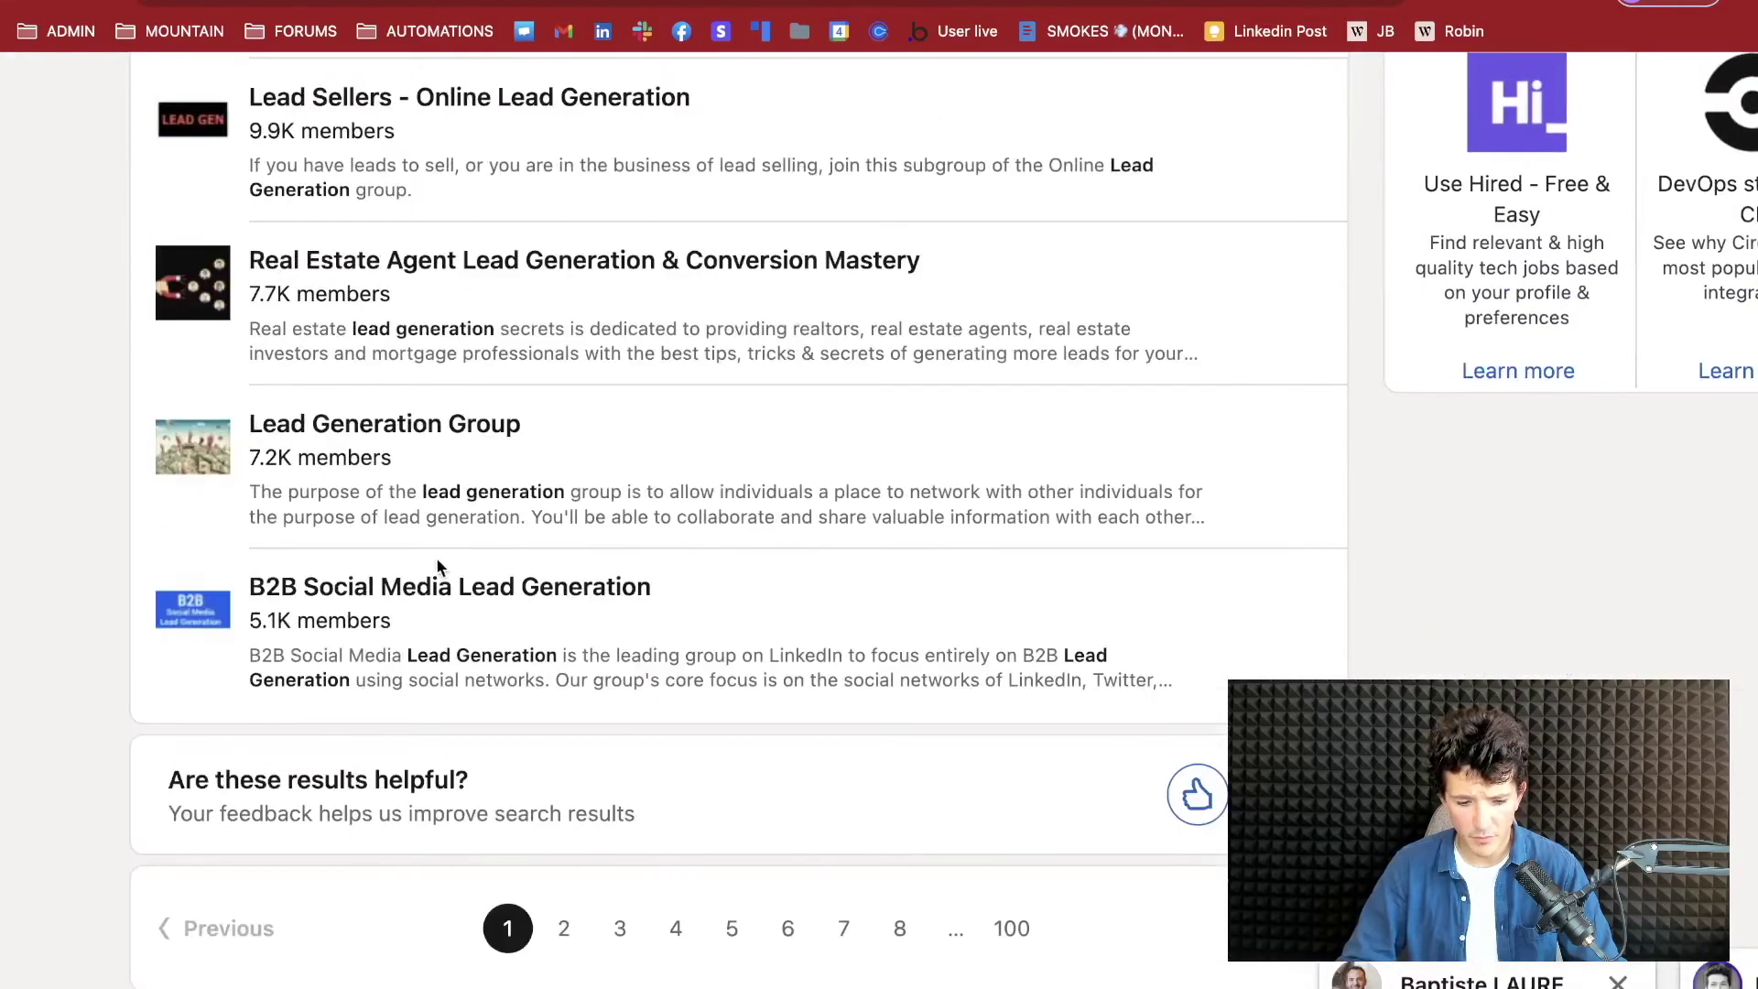
{"action": "left_click", "coordinate": [429, 586]}
{"action": "scroll", "coordinate": [811, 481], "scroll_direction": "down", "scroll_amount": 3}
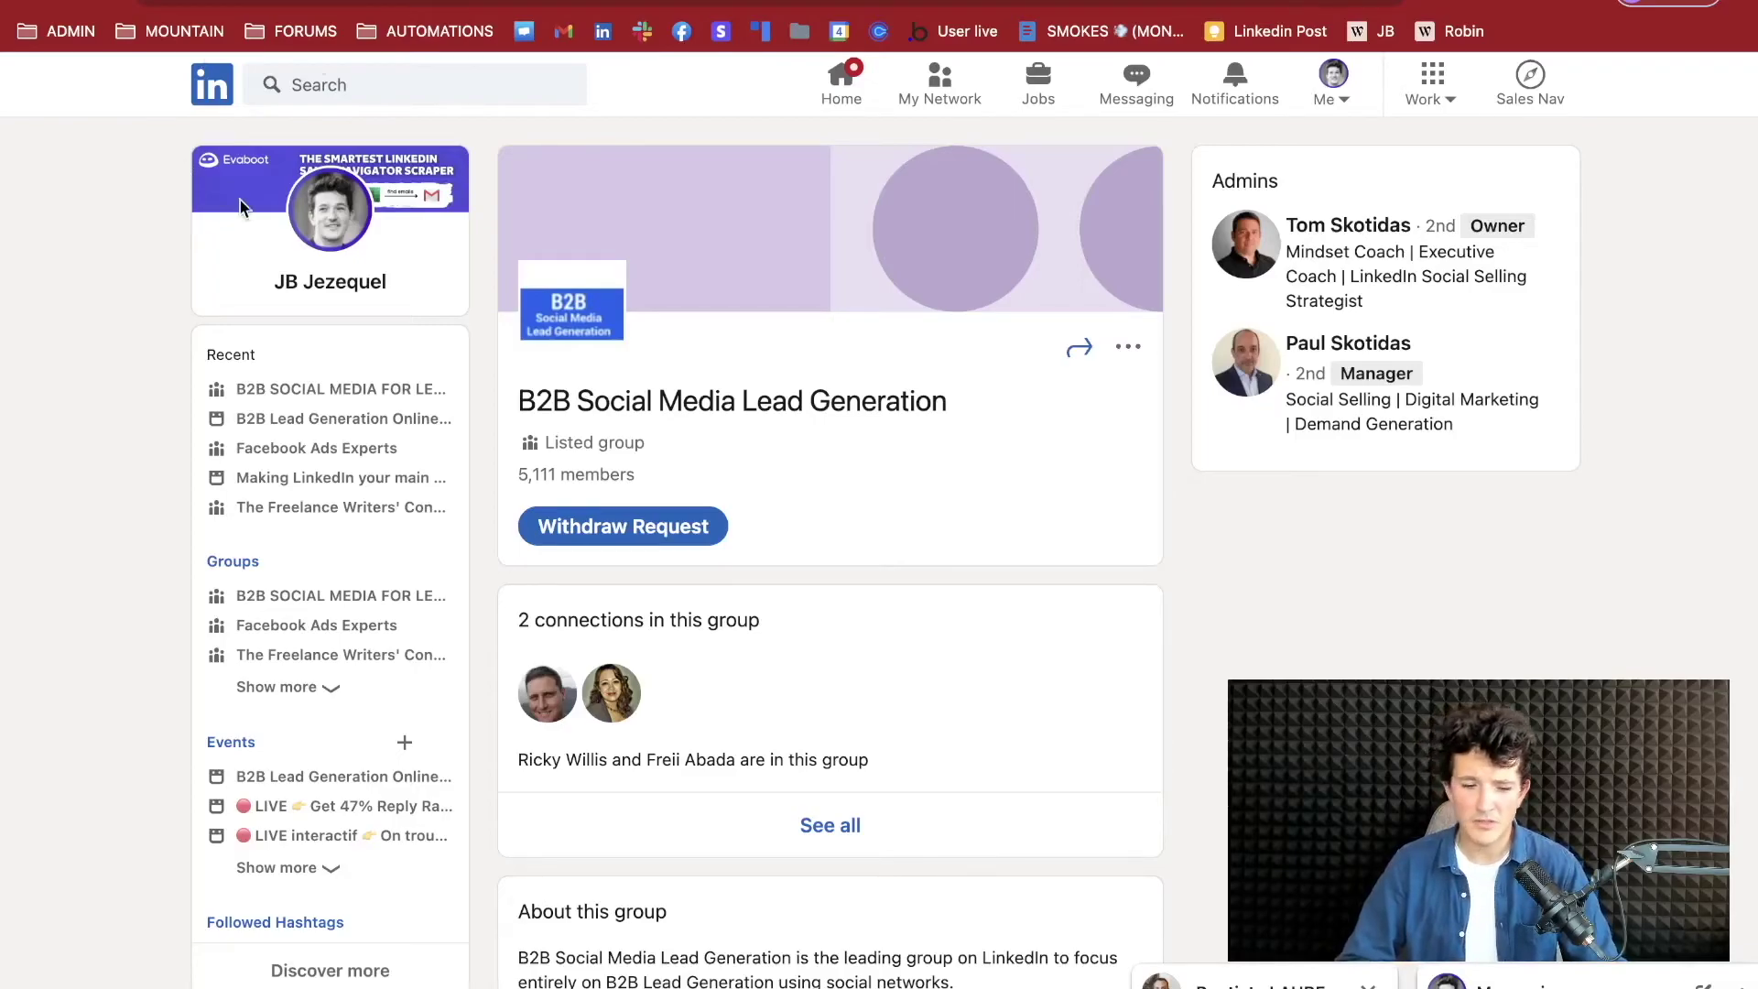
- Go back to the 'lead generation' group results and scroll through the roughly 3,300 listed groups
{"action": "left_click", "coordinate": [20, 7]}
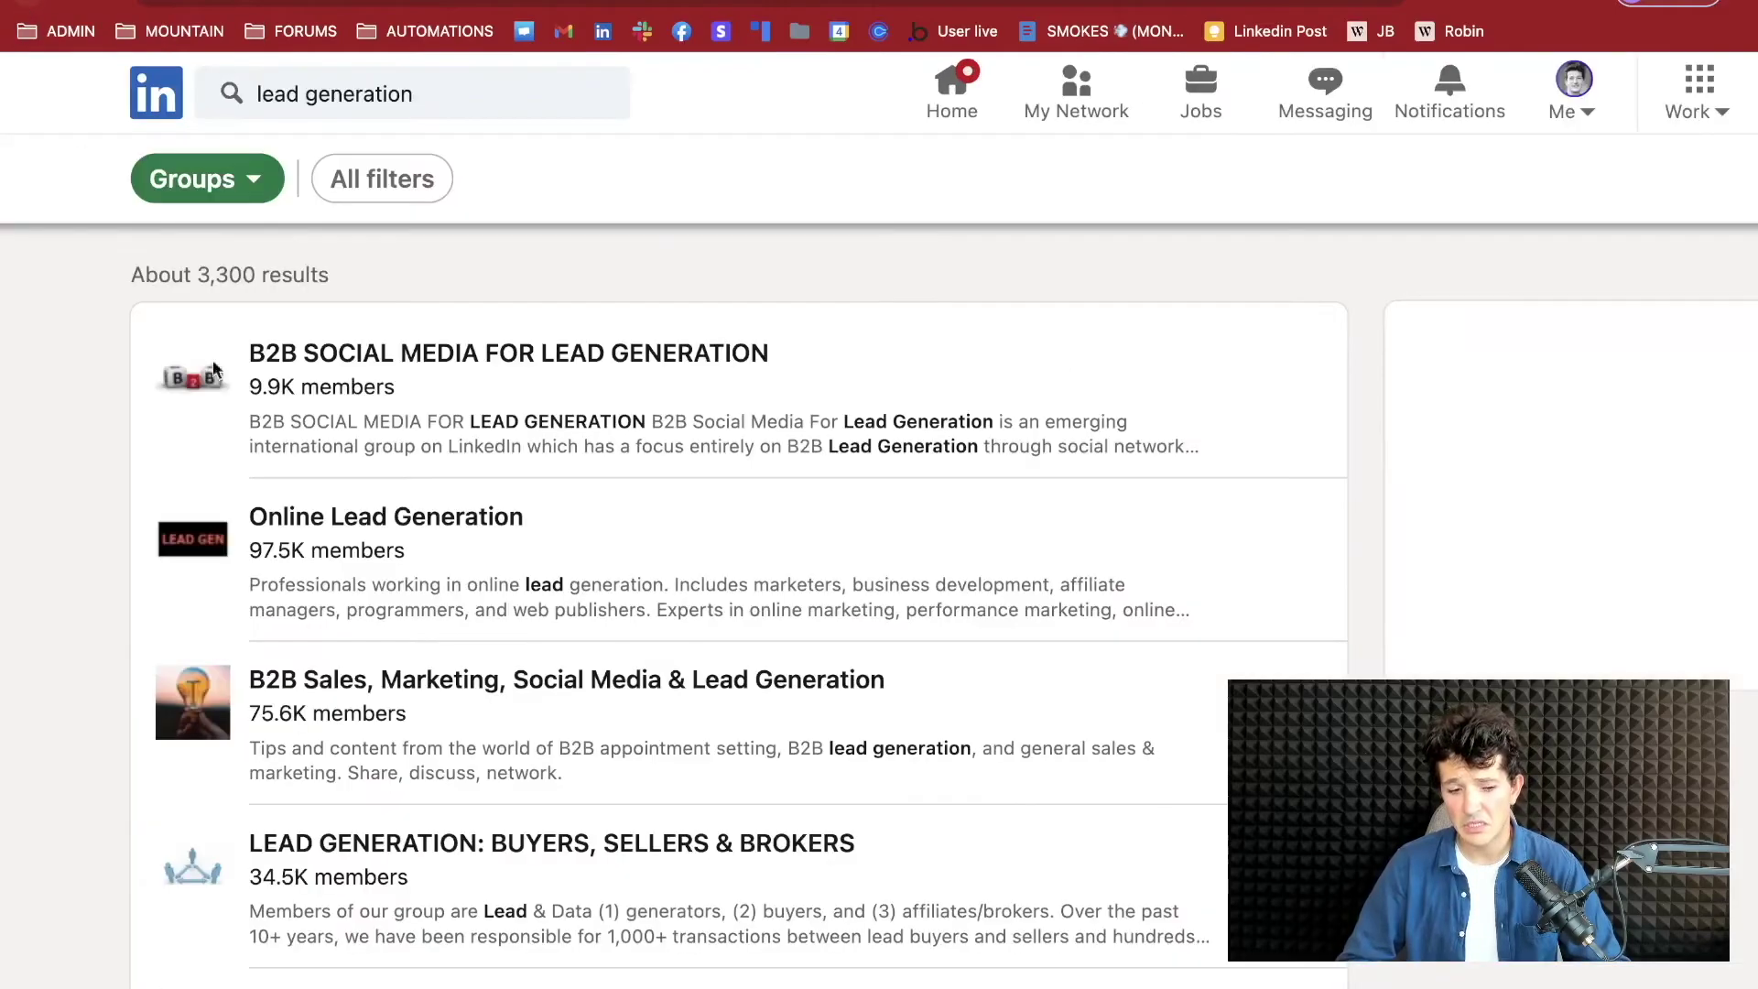
{"action": "scroll", "coordinate": [332, 562], "scroll_direction": "down", "scroll_amount": 4}
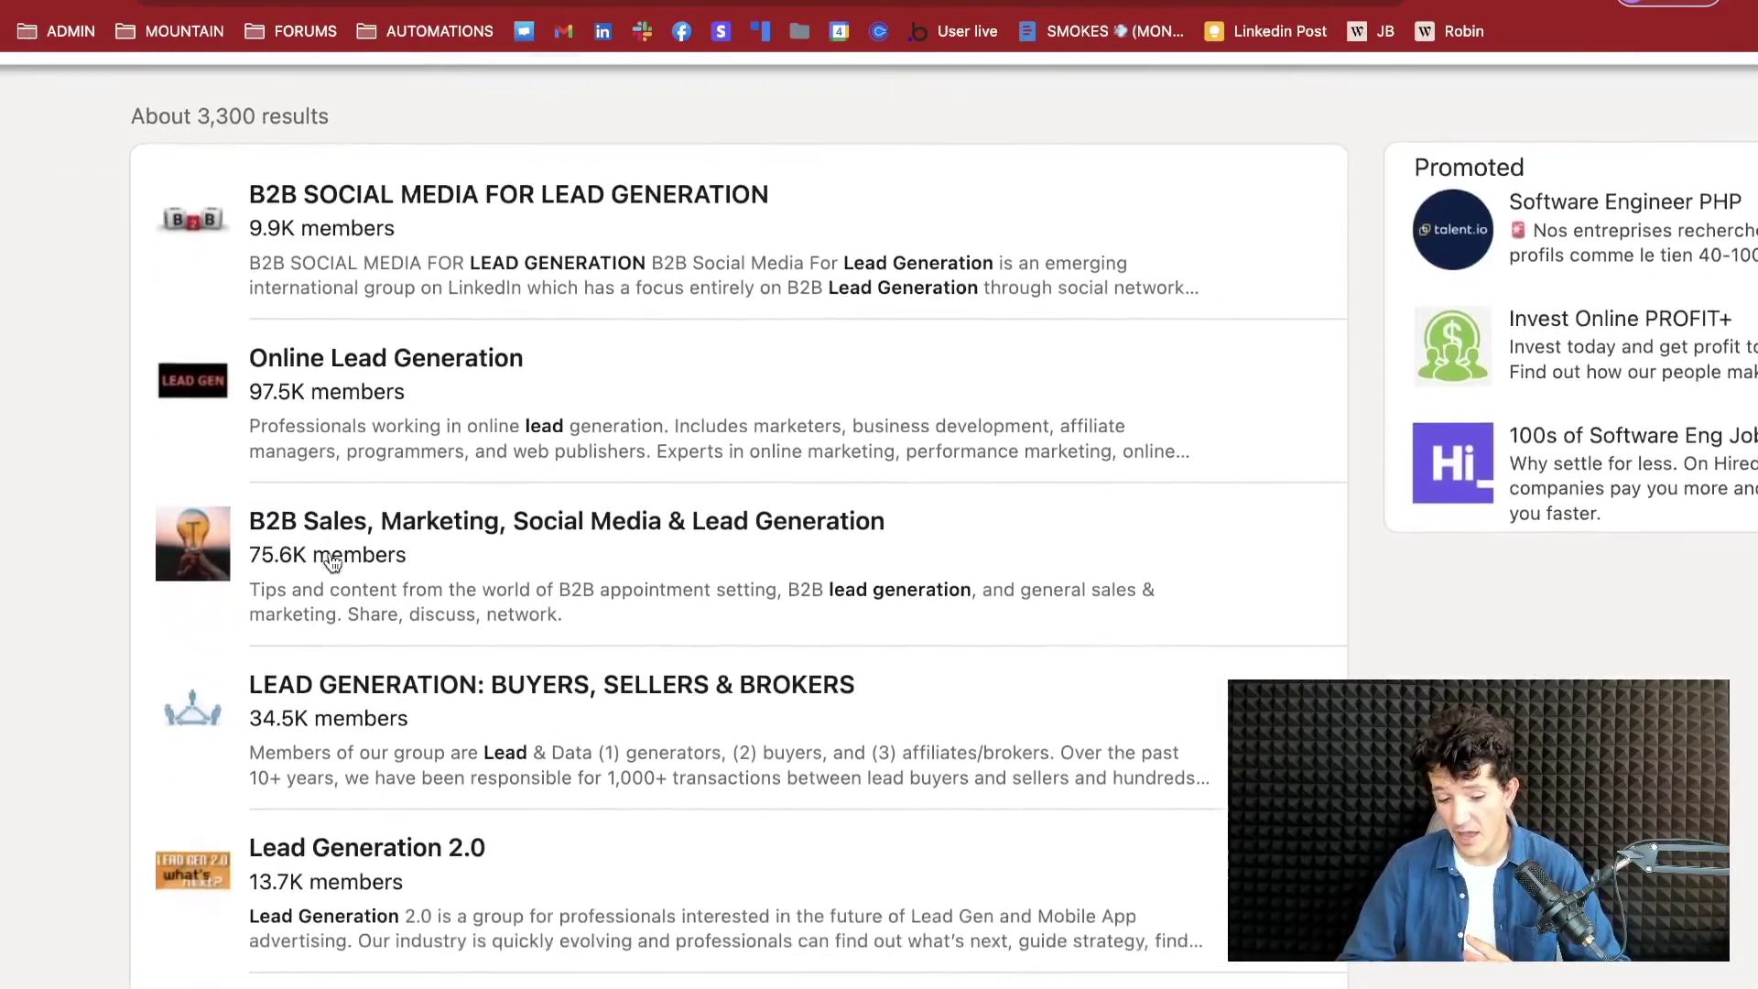